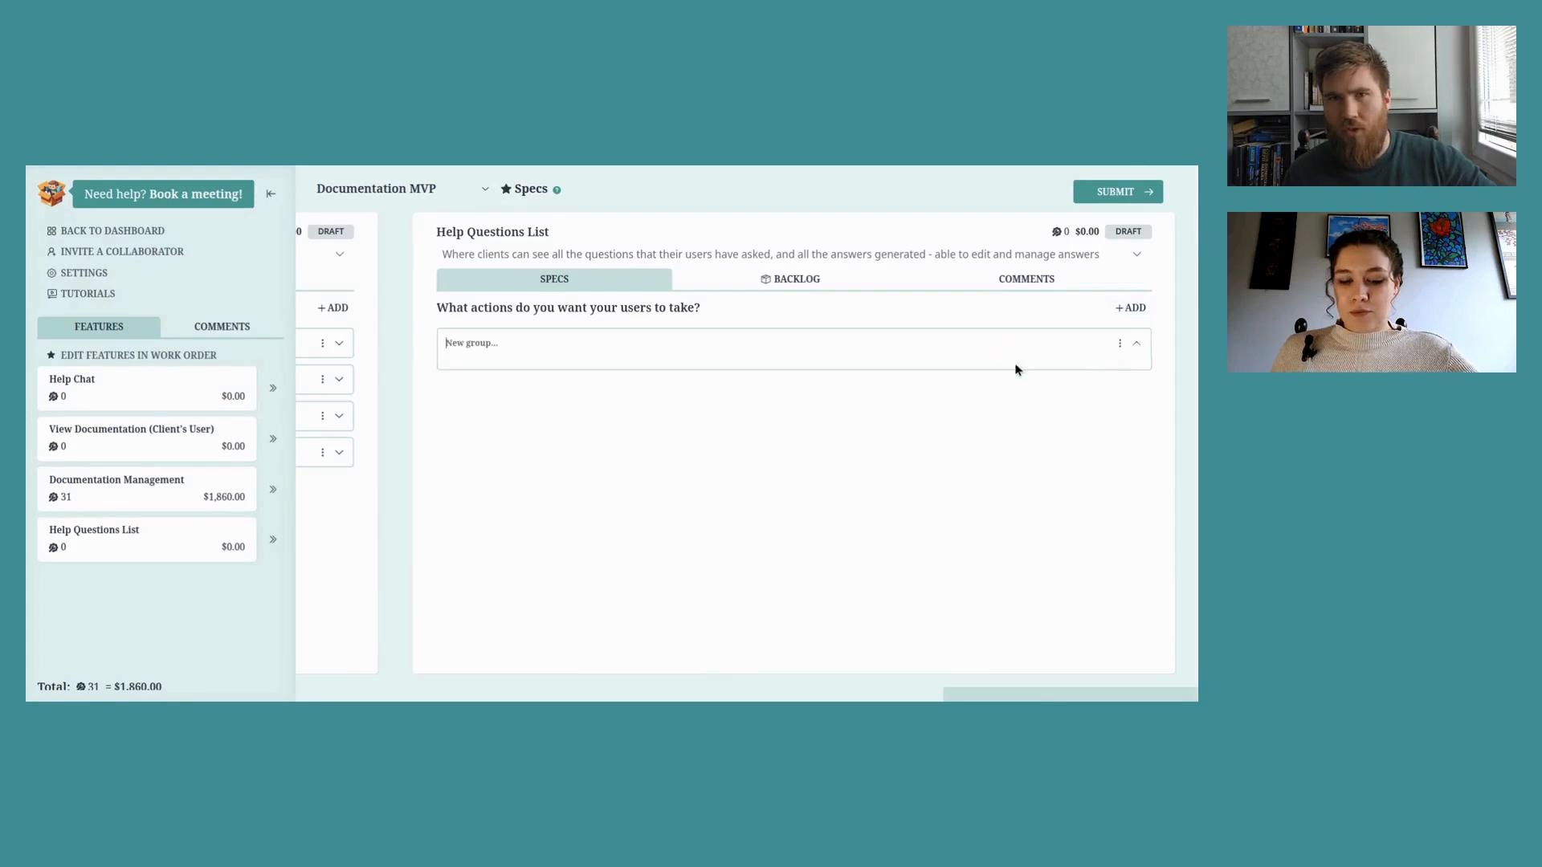
Step: Create a 'Question List' group whose first action lists all Help Chat questions, grouping similar ones
text(Que)
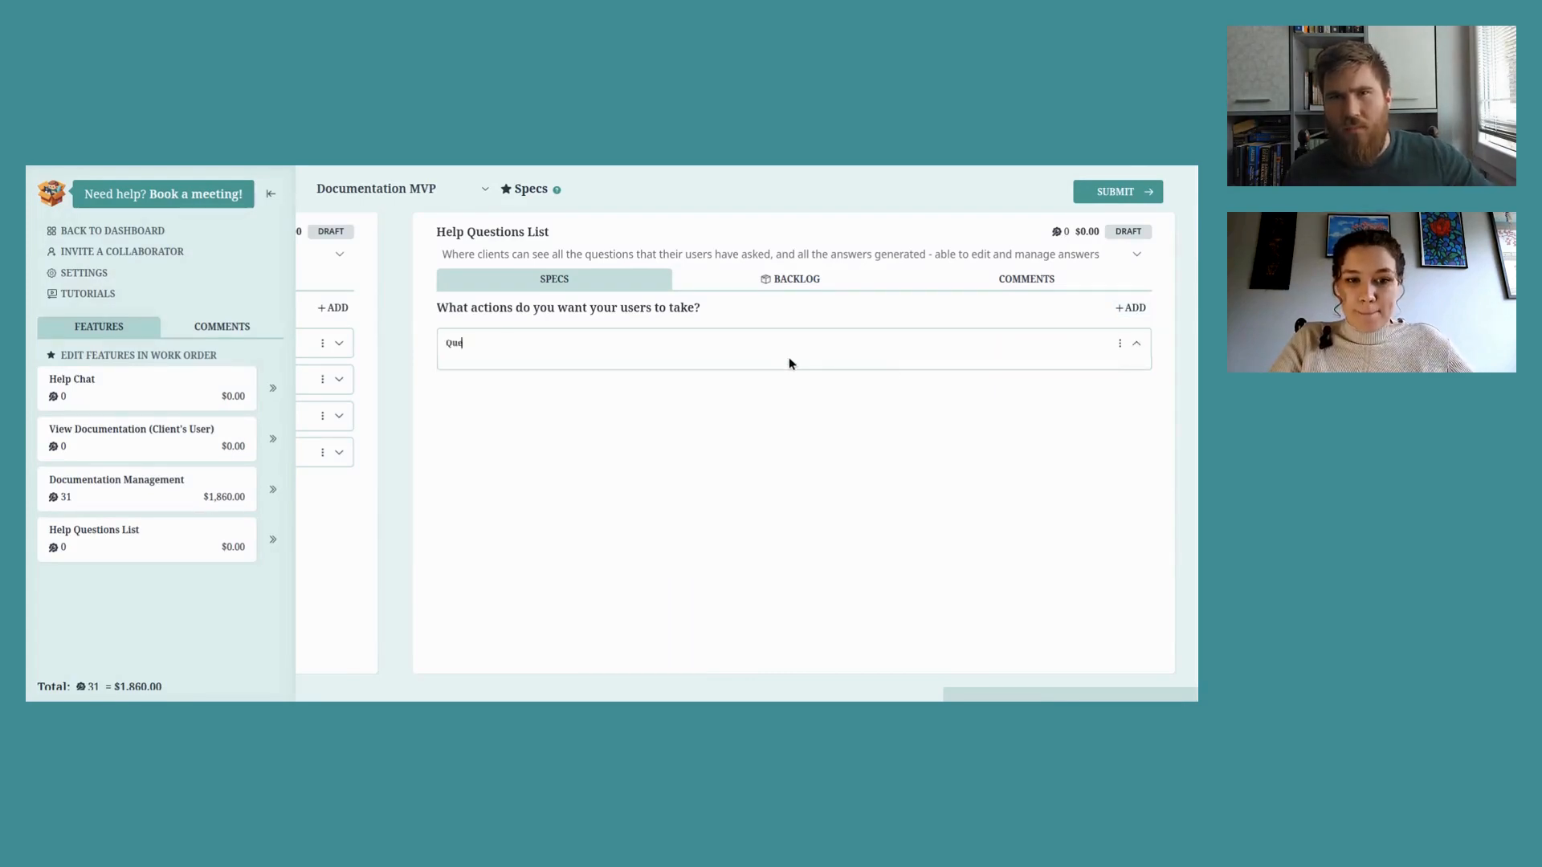
text(stion List)
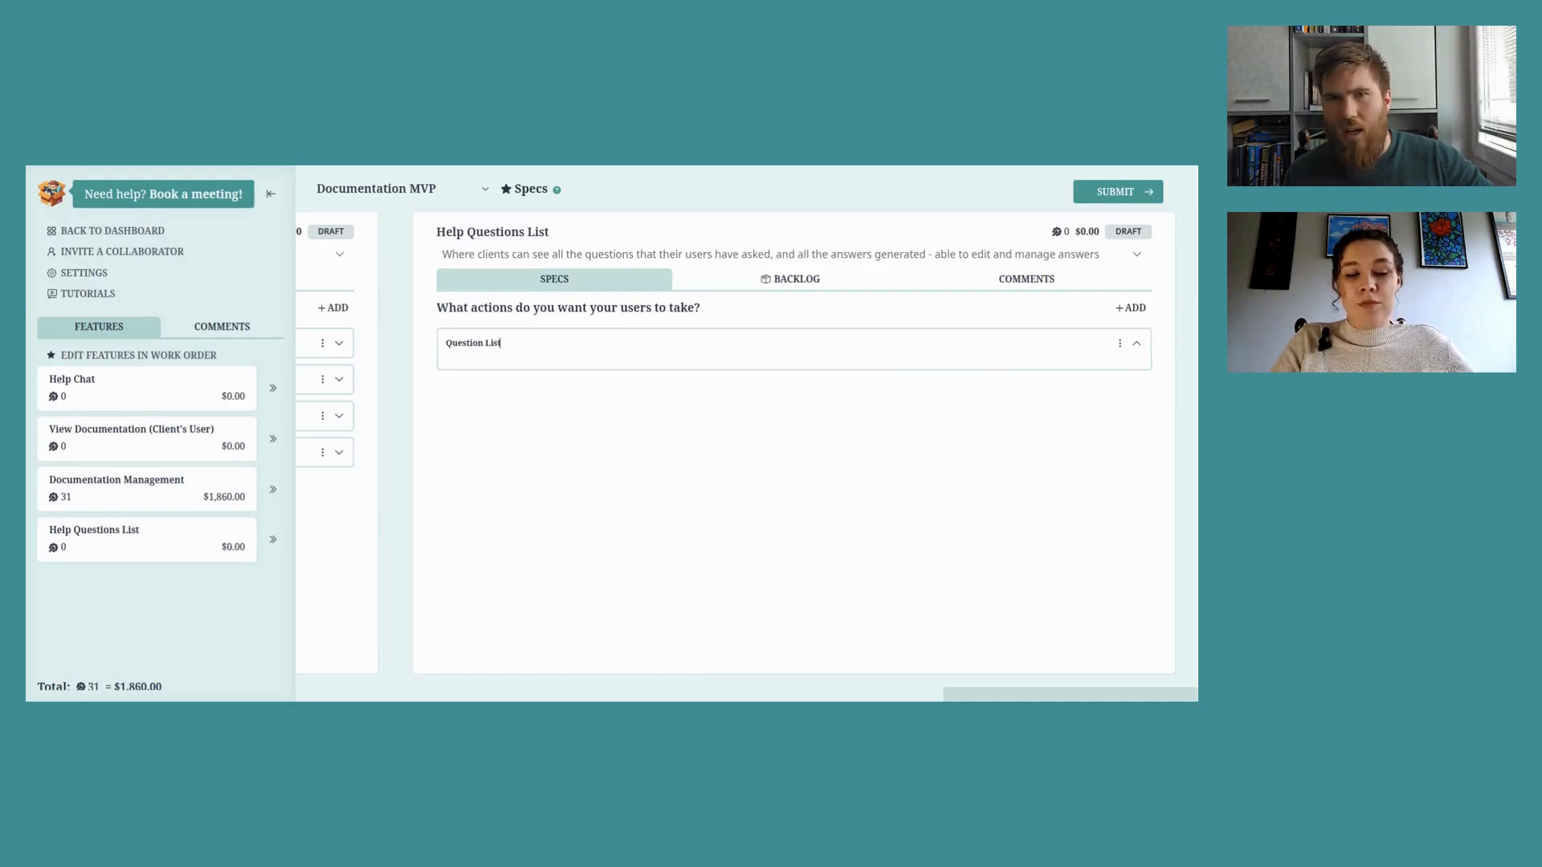
key(Return)
text(Use)
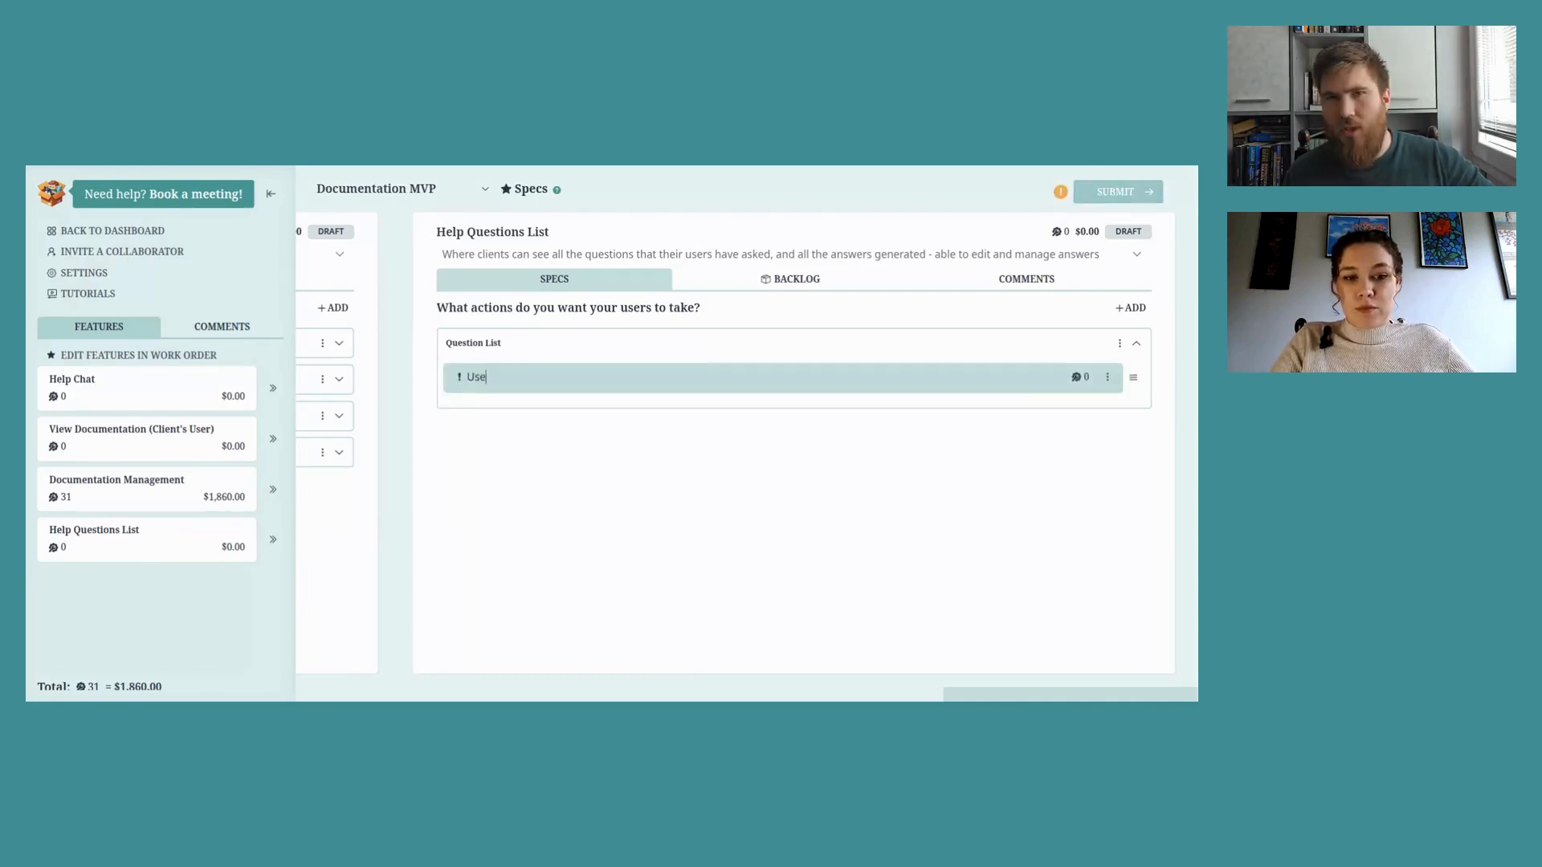
text(r can see )
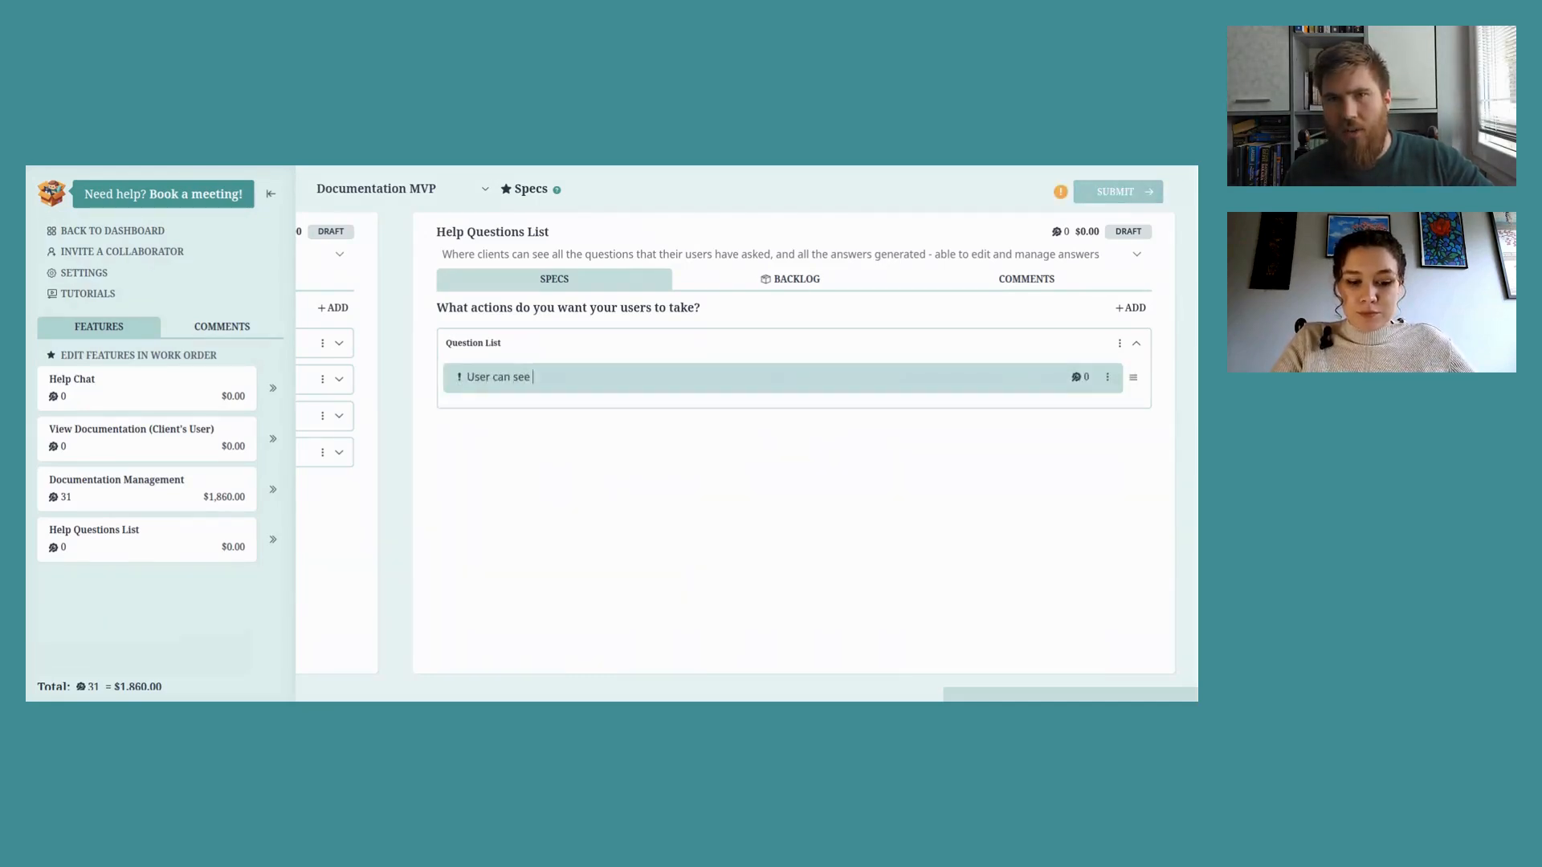
text(a list o)
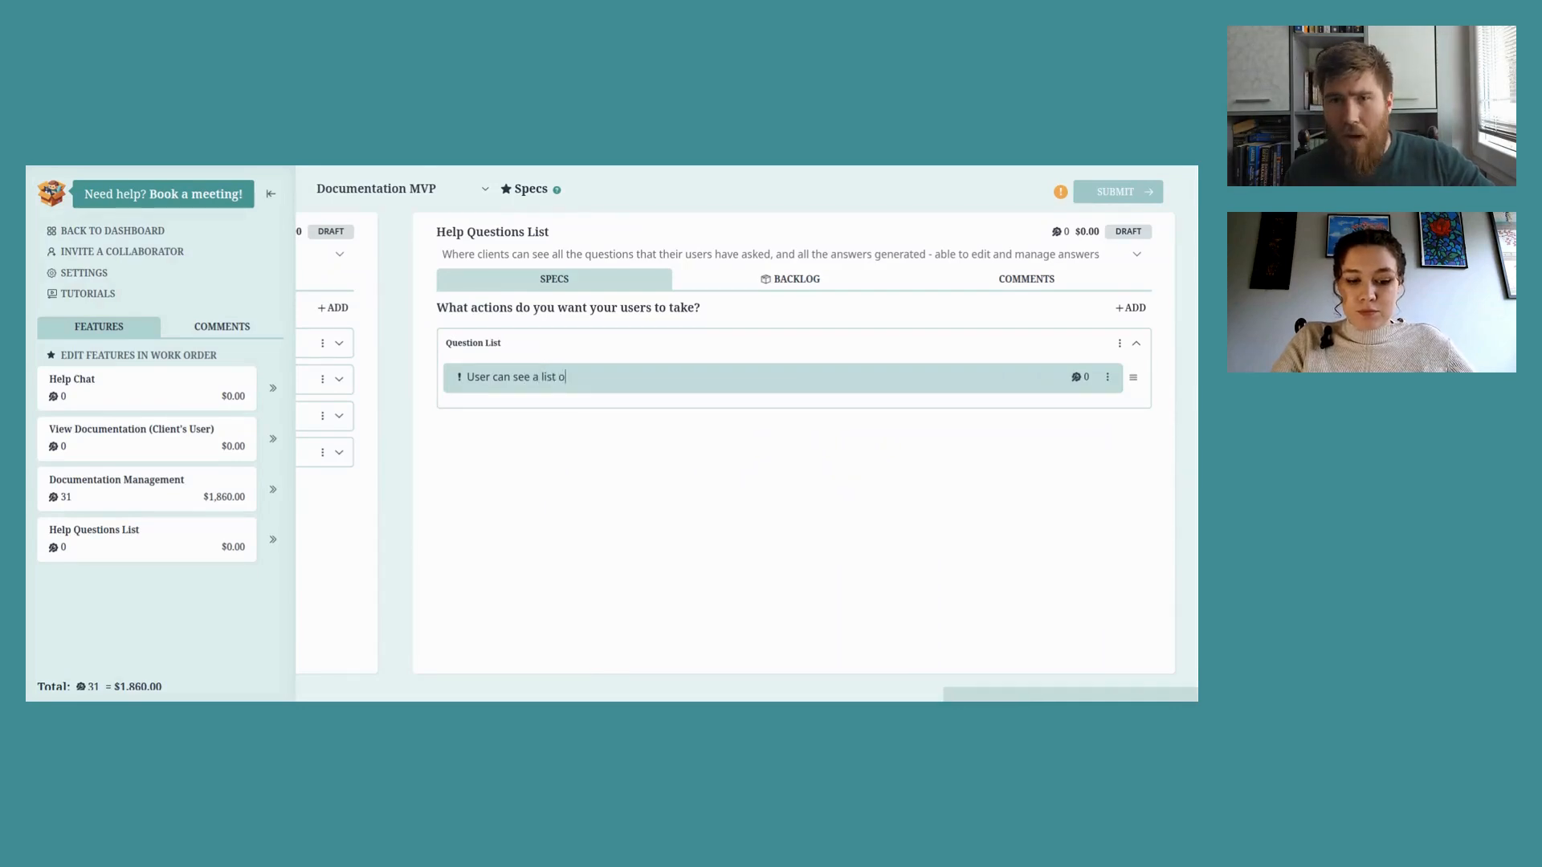
text(f all questions th)
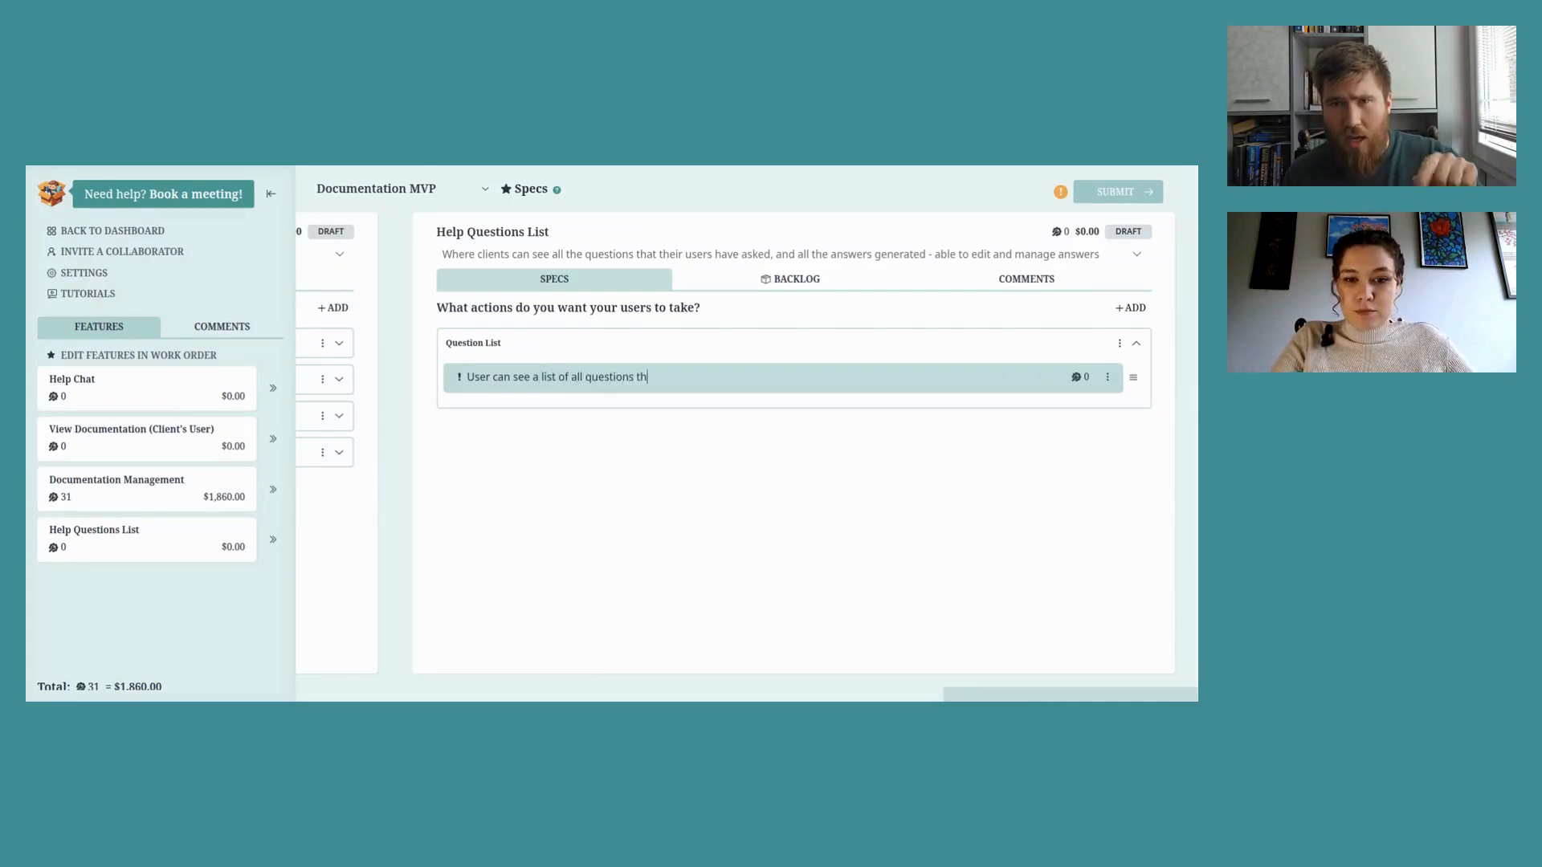
text(at have been asked)
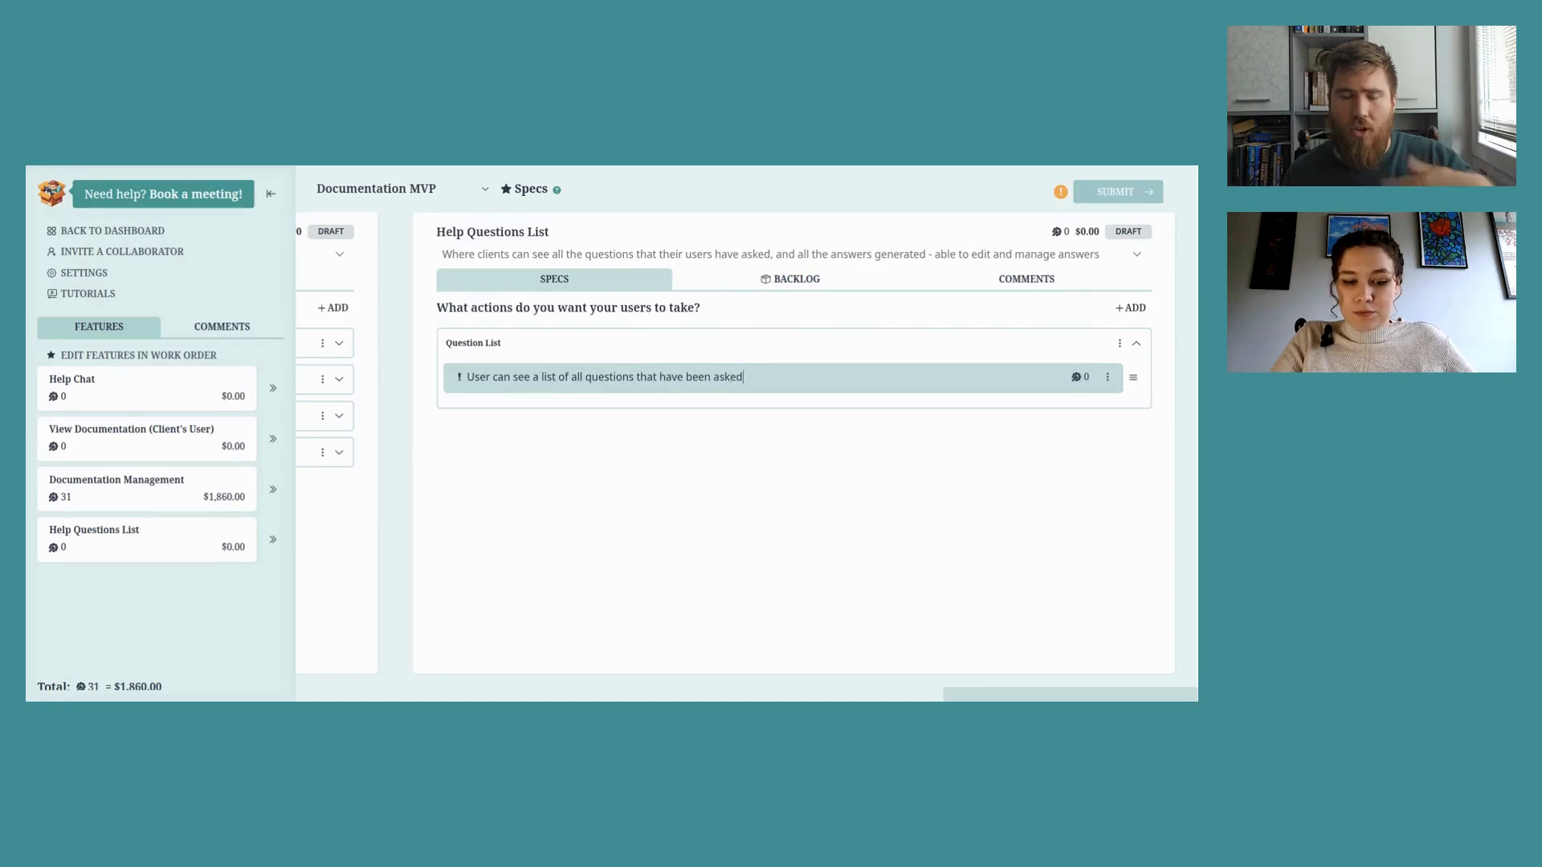
text( in Help )
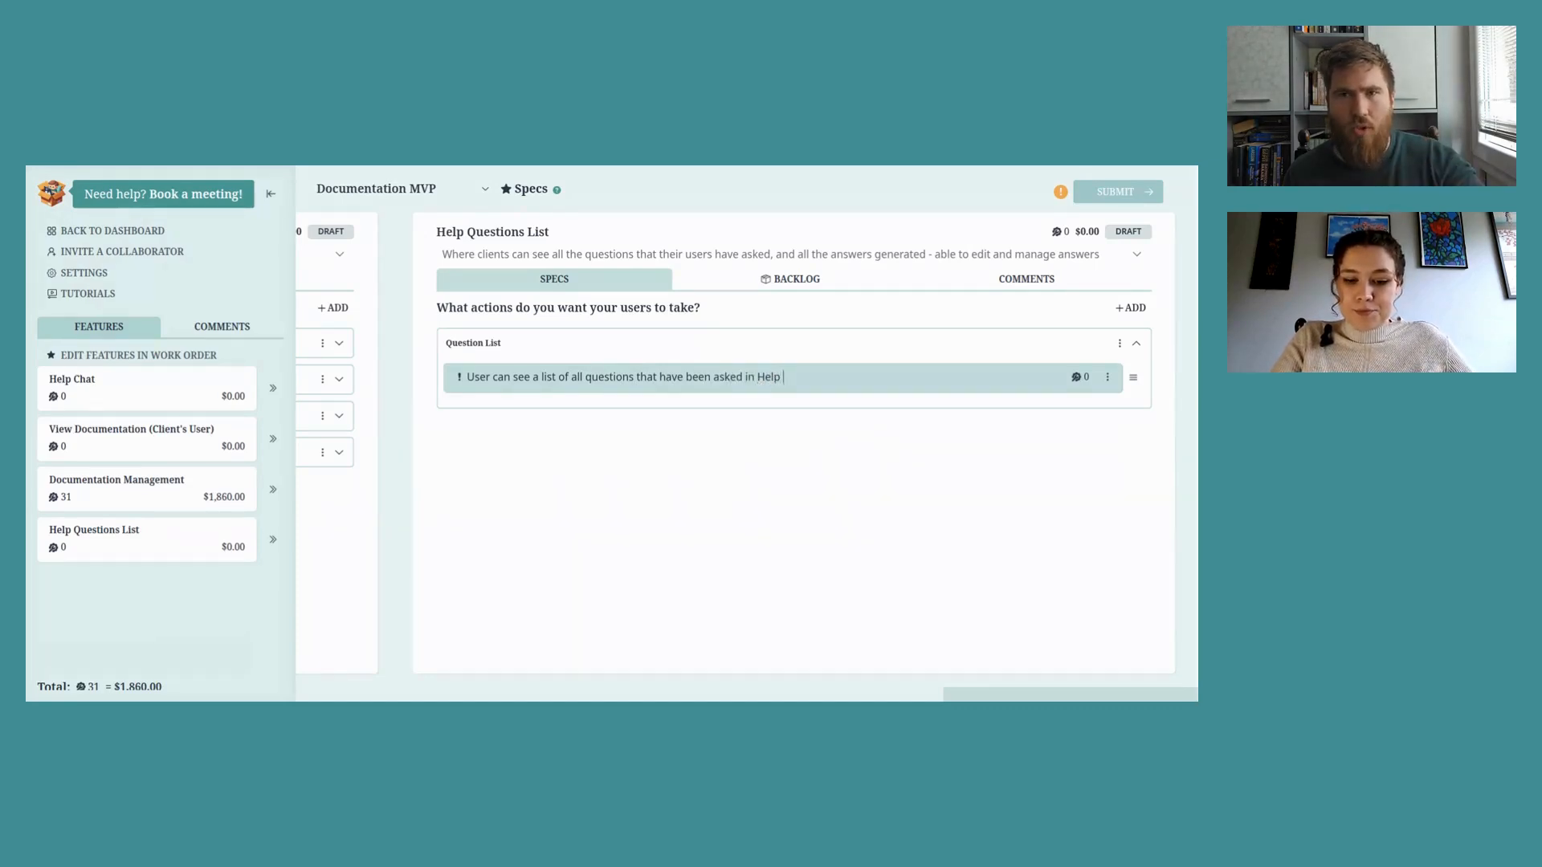
text(Chat (similar)
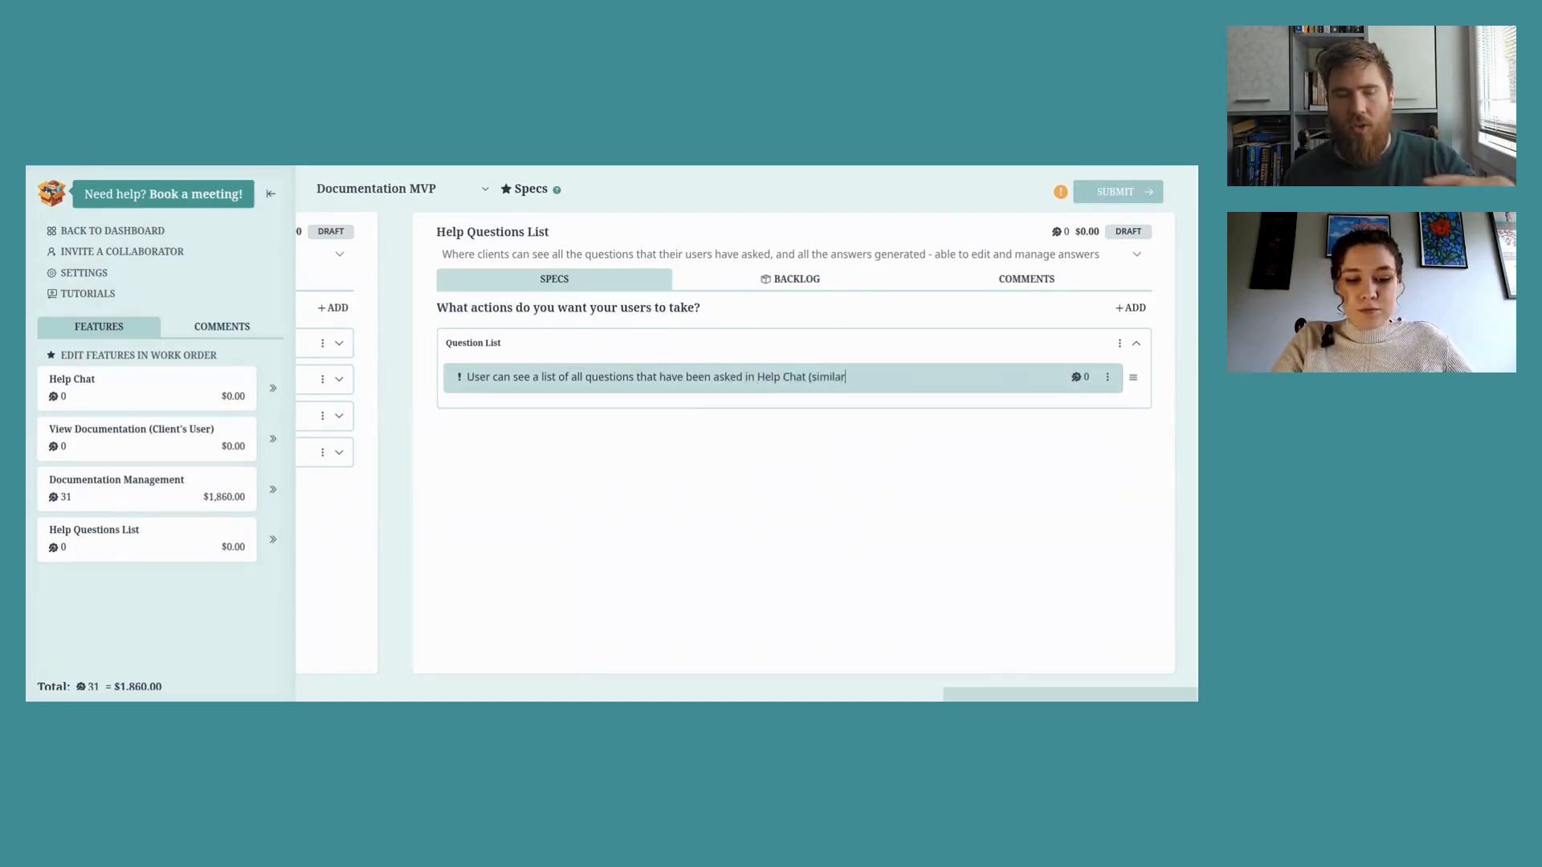
text( questions will )
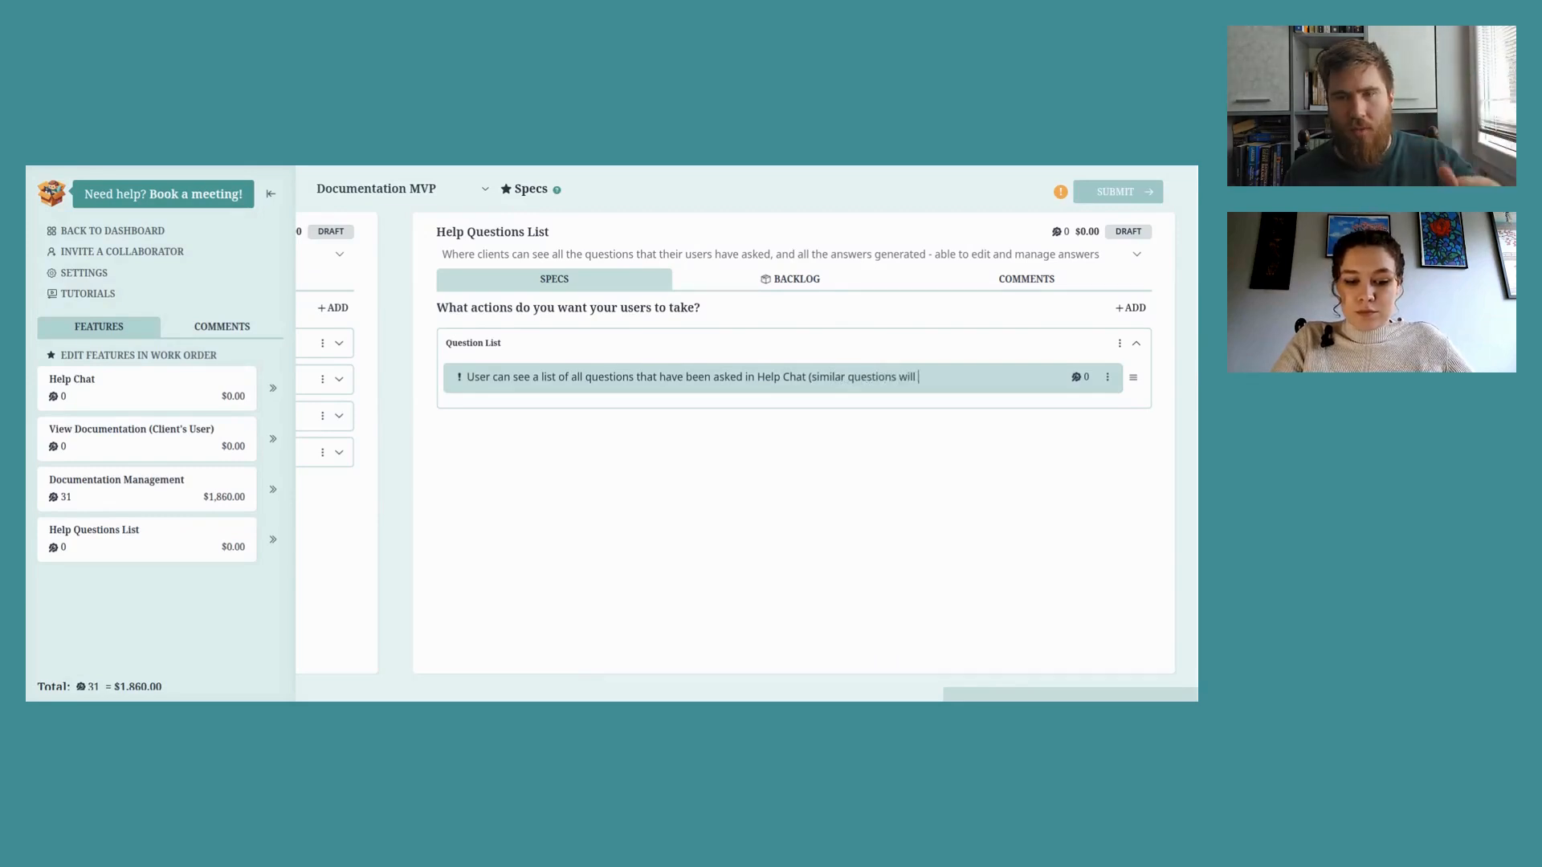
text(be groupe)
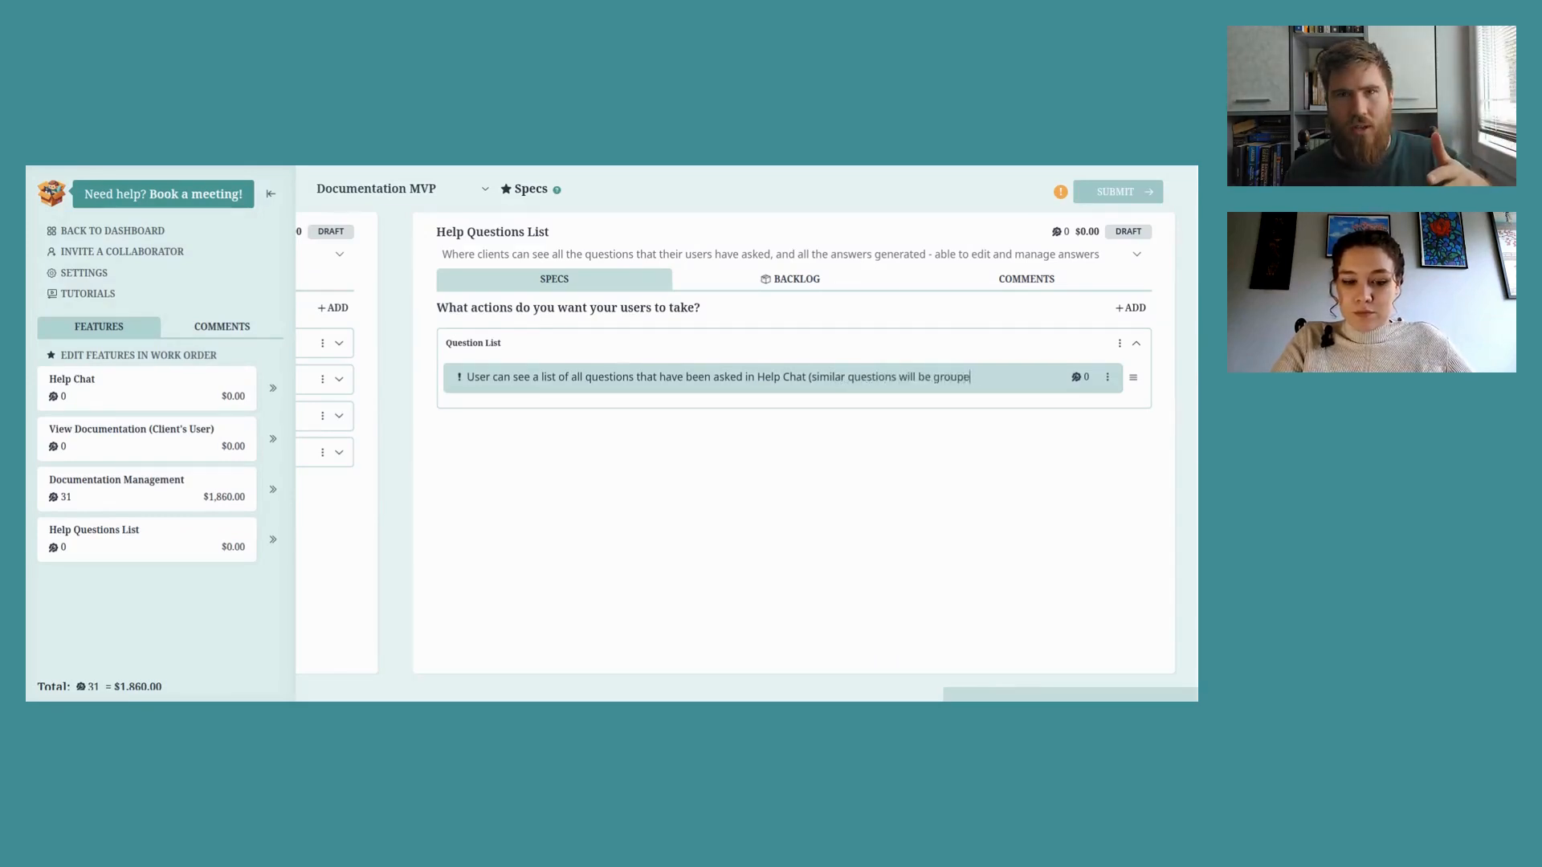
text(d together))
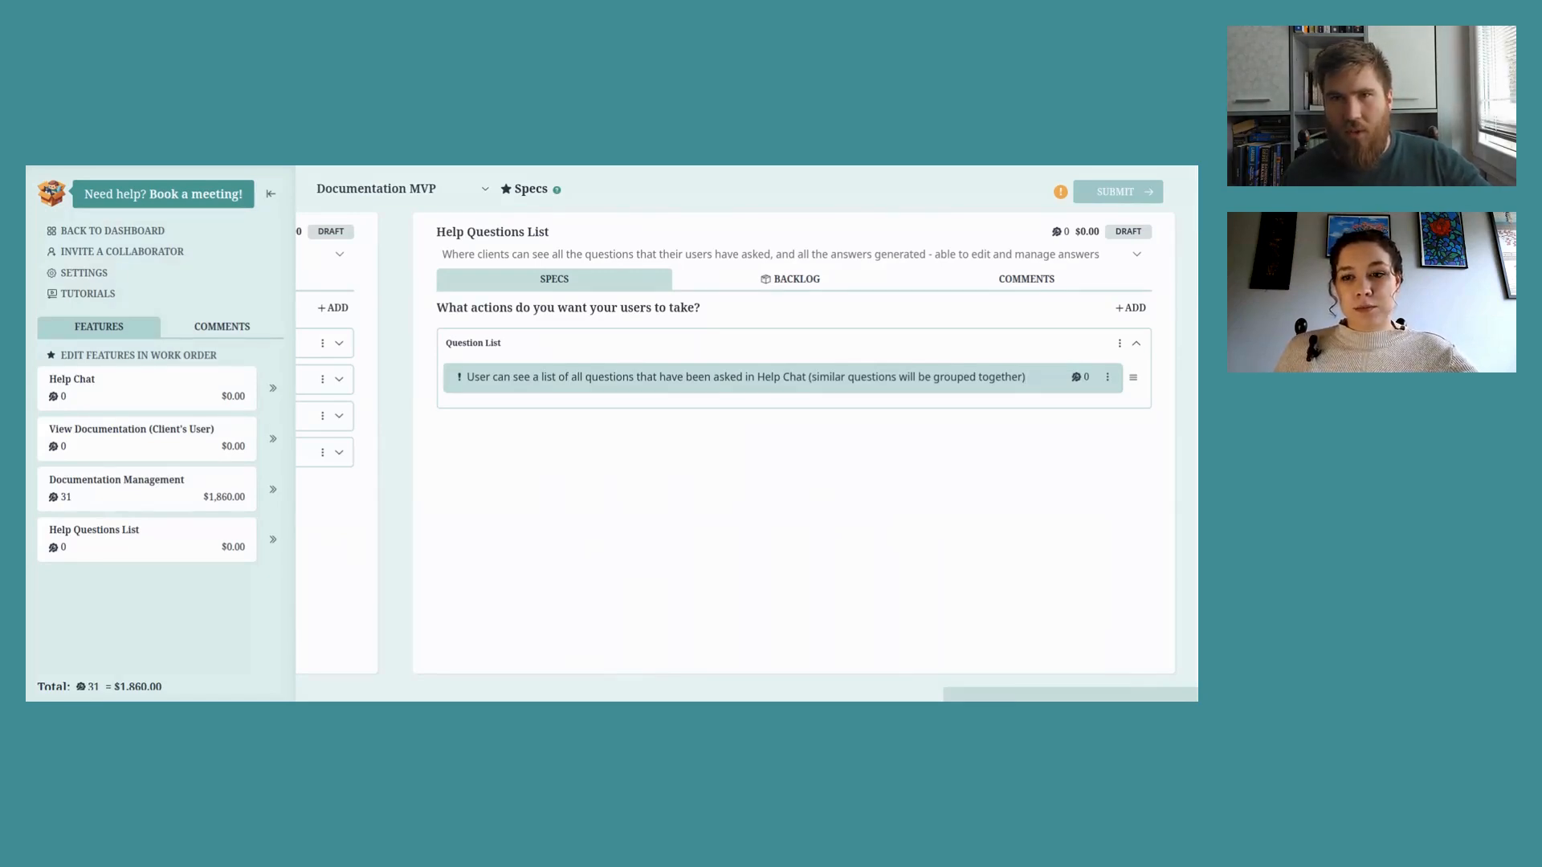
Step: Add the action 'User can navigate to see question details' to Question List
key(Return)
text(U)
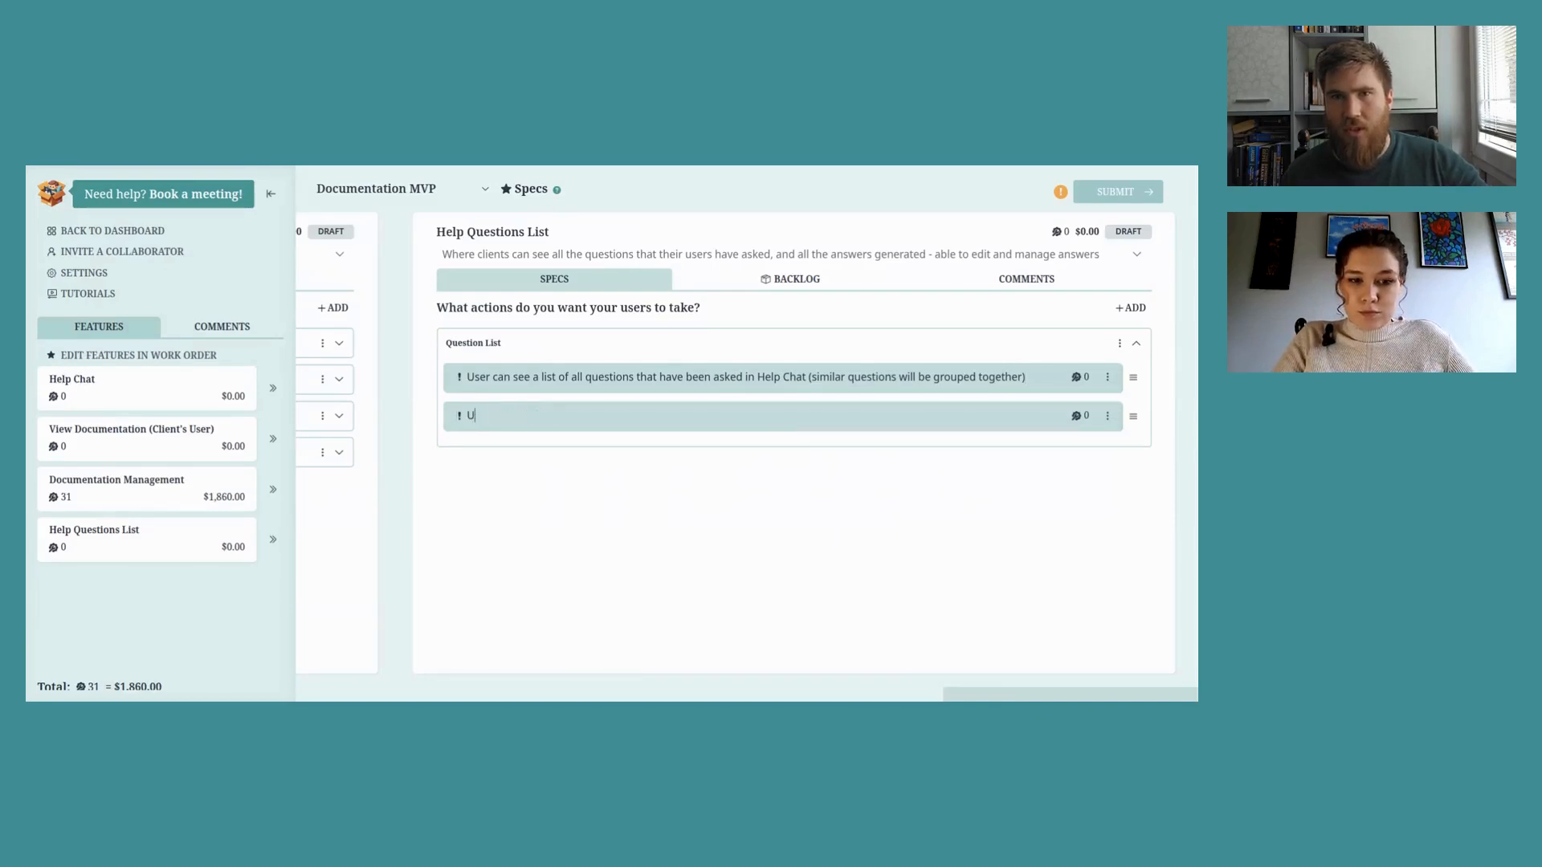
text(ser can navigate to see question details)
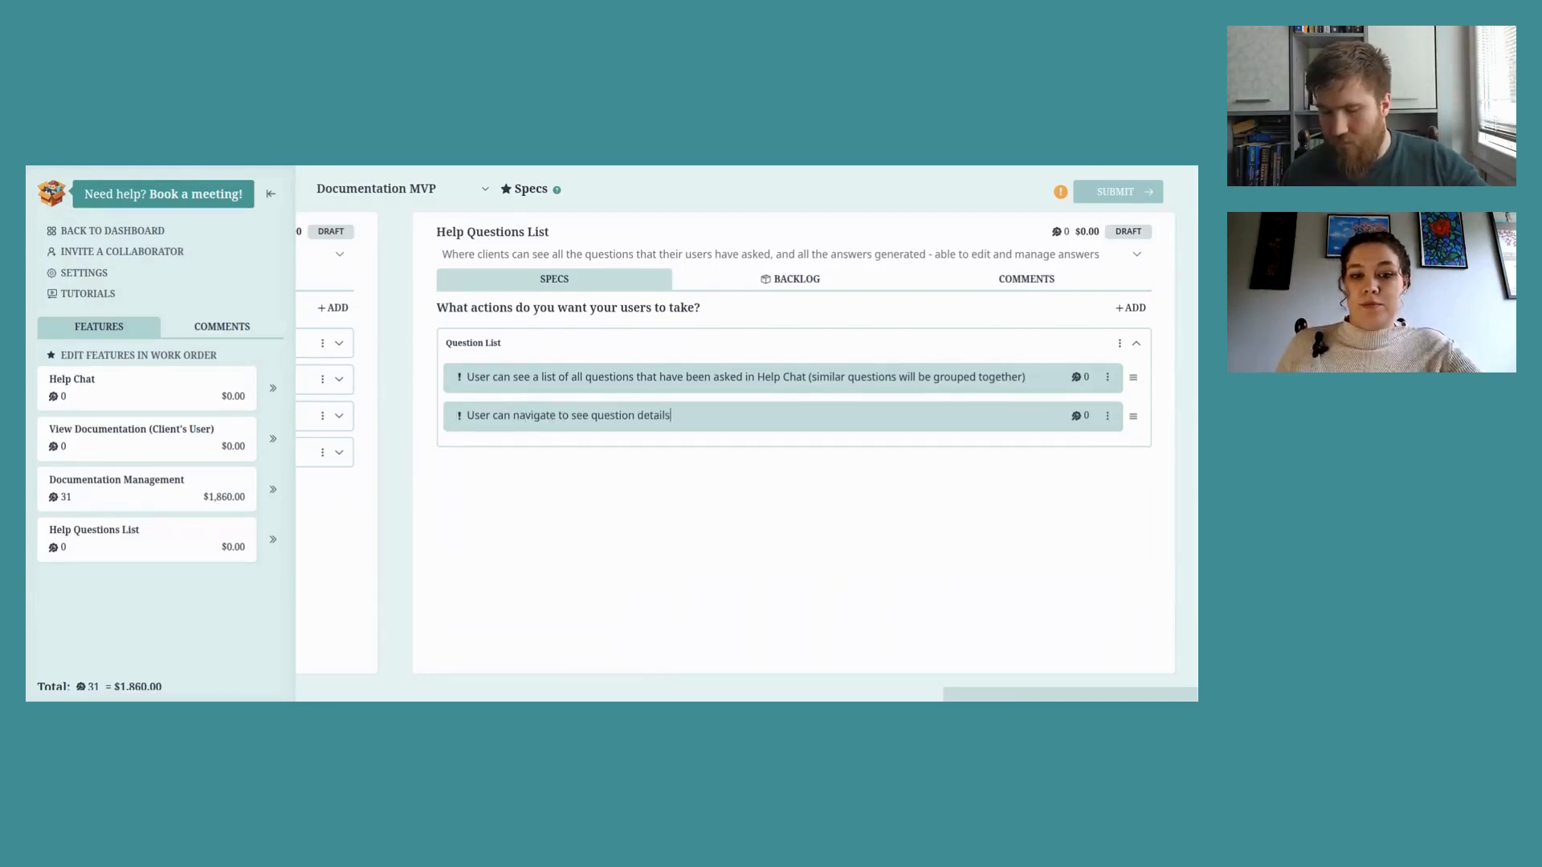
key(Return)
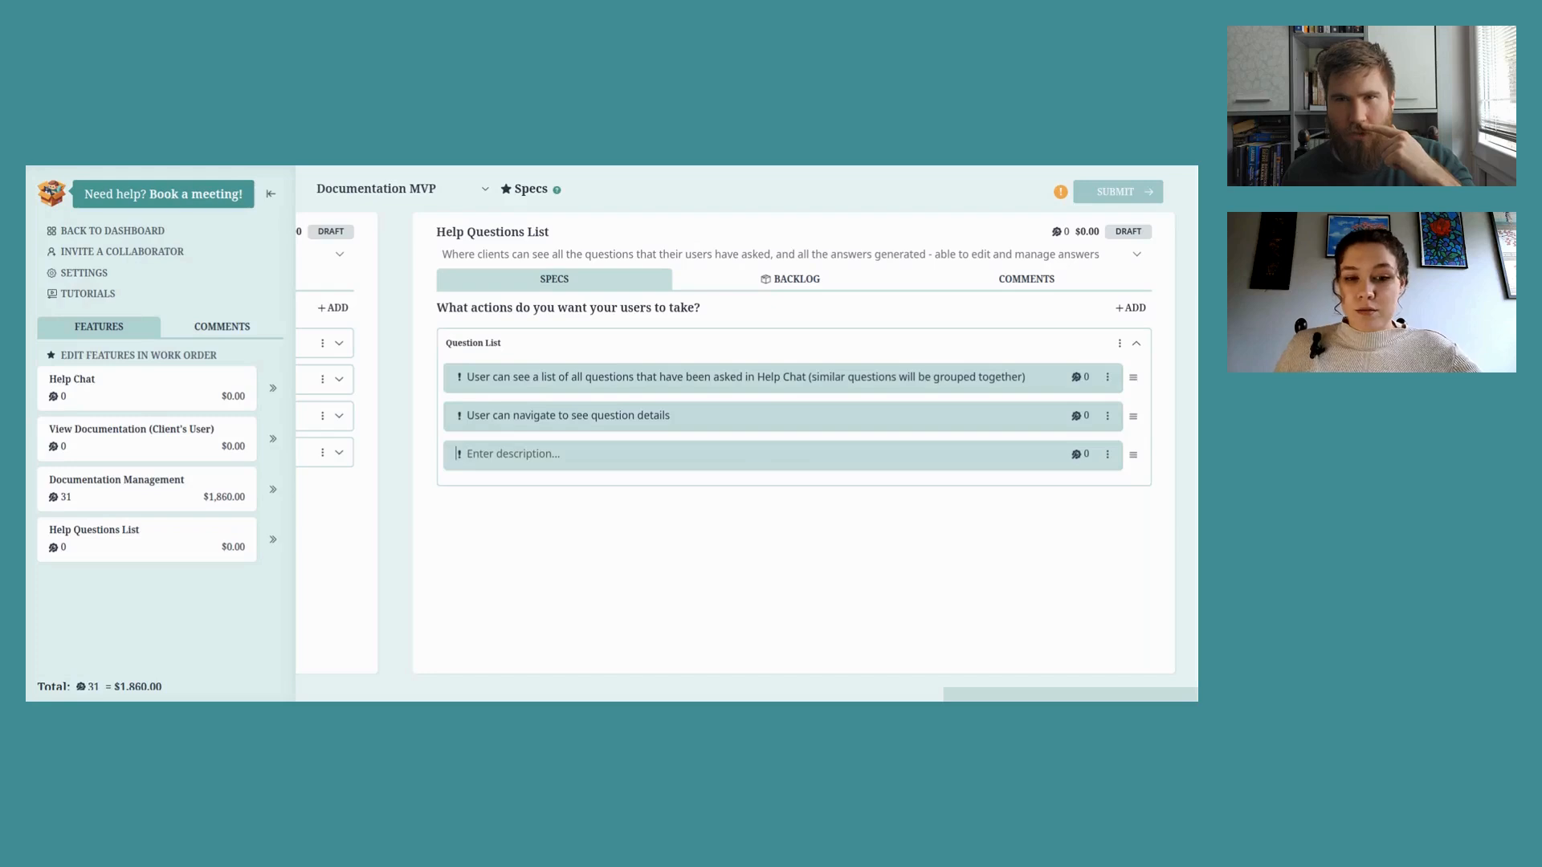
Step: Delete the empty action row and create a new action group named 'Question Details'
click(1108, 454)
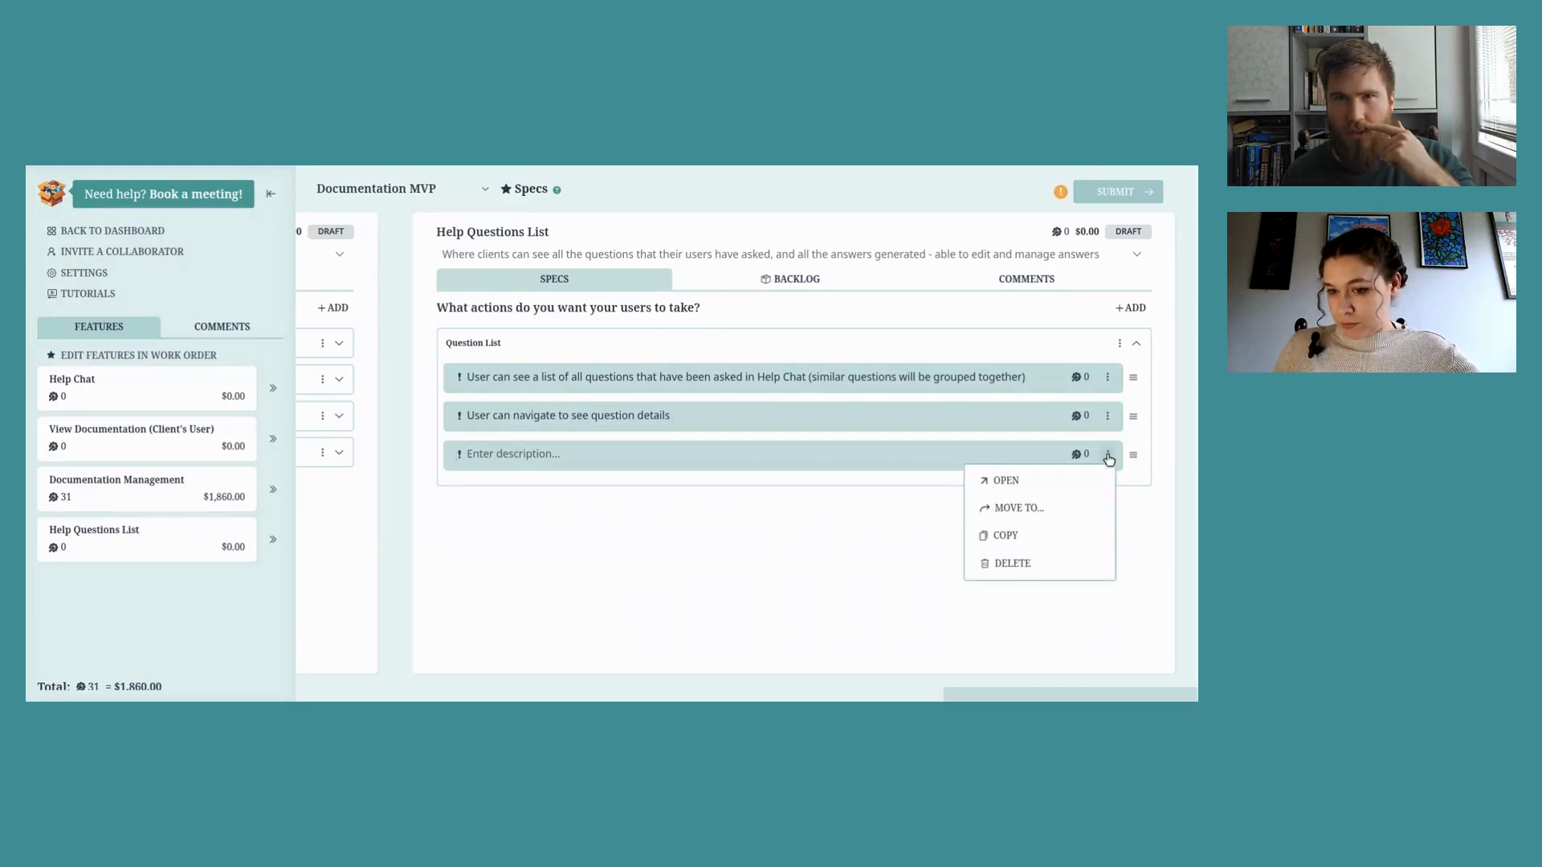
click(1131, 307)
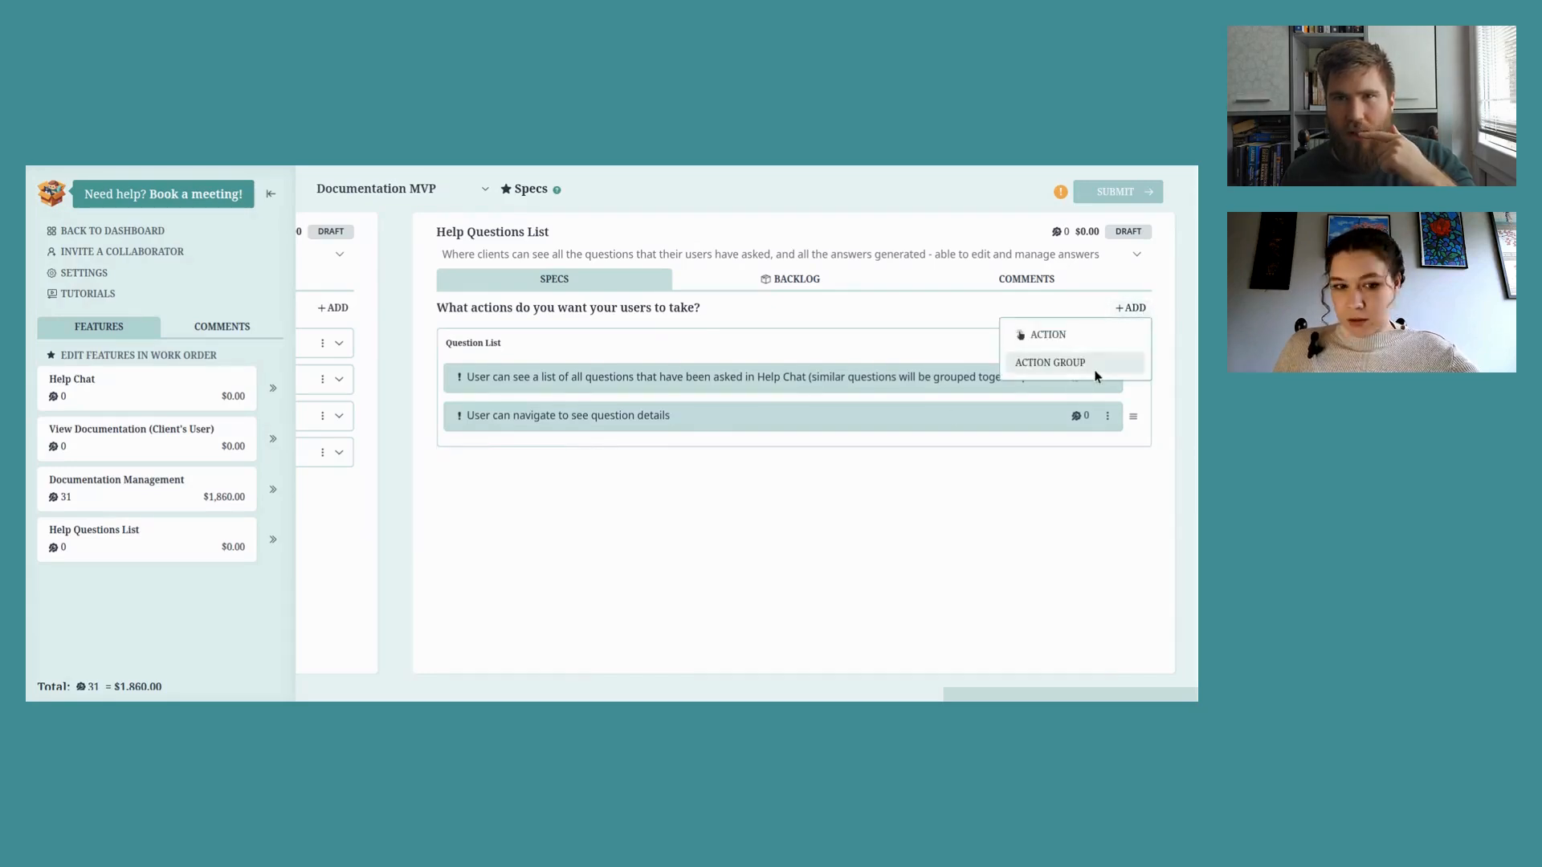
click(1090, 363)
text(Question Details)
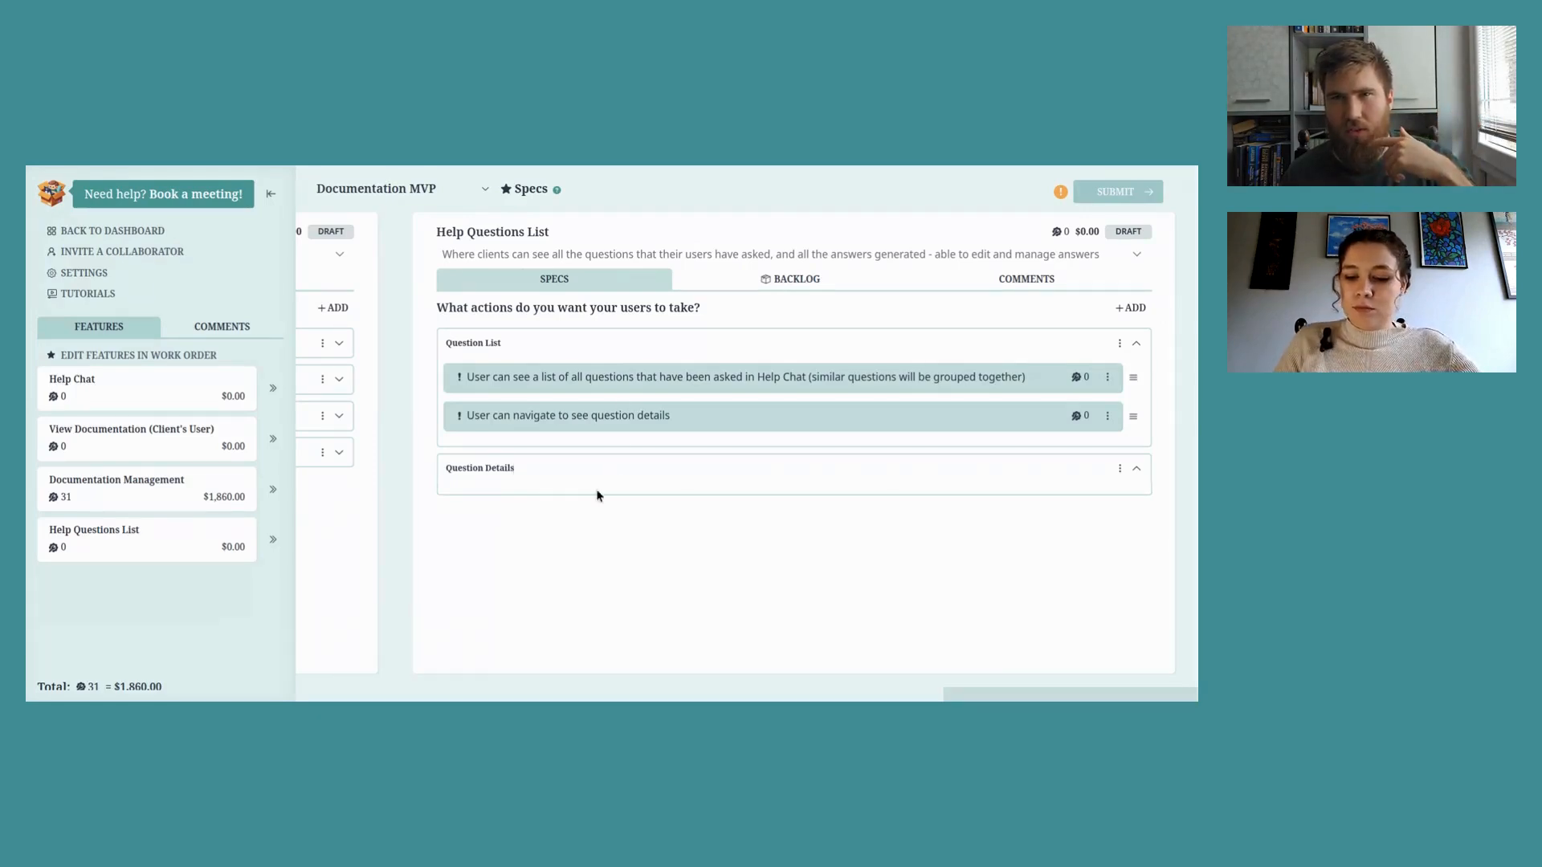
key(Return)
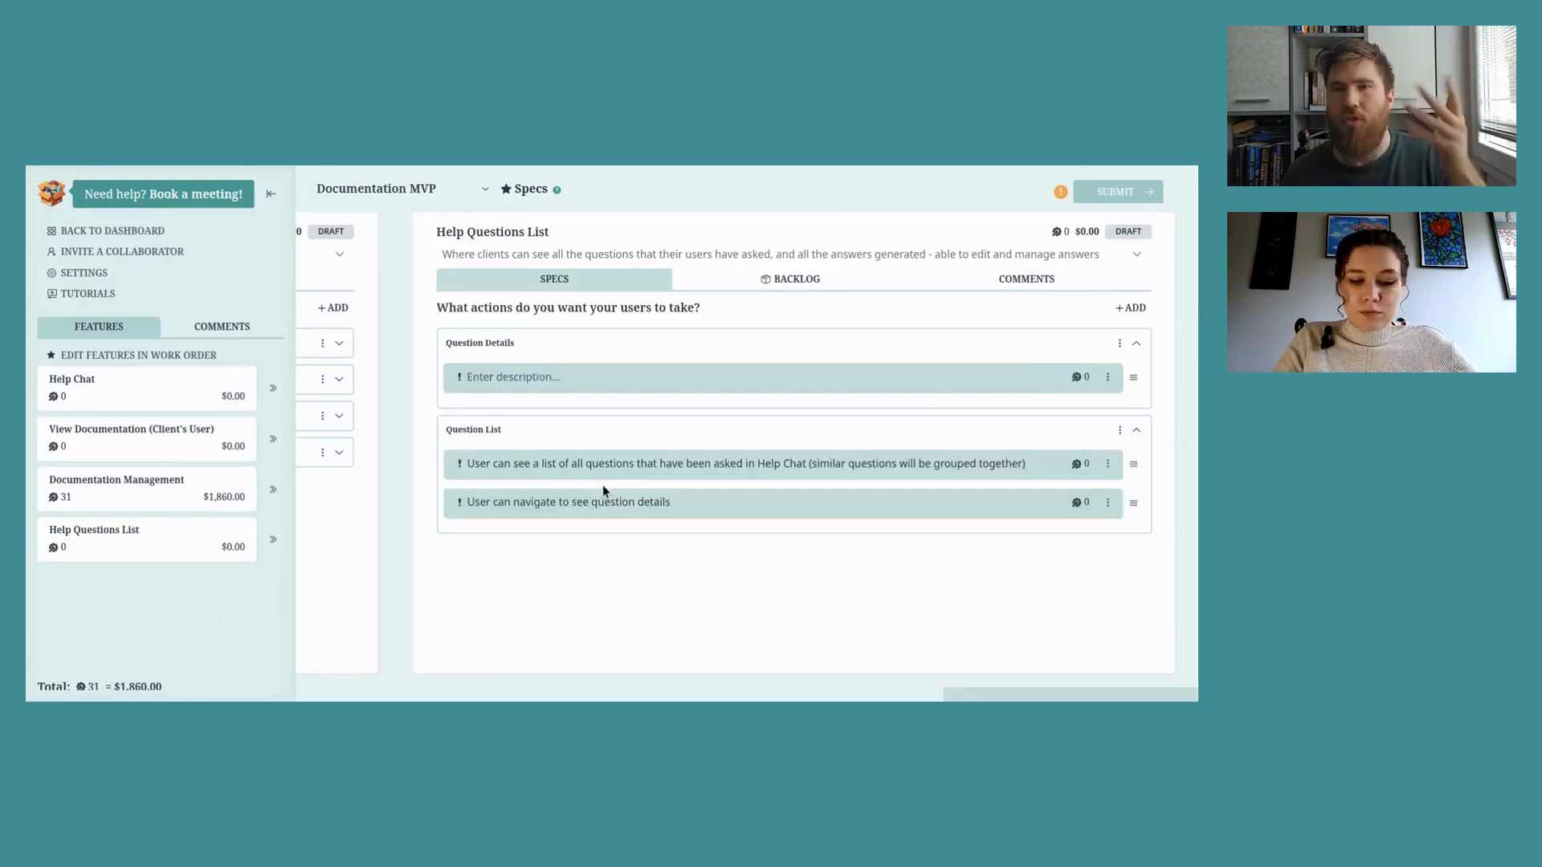
Step: Add Question Details actions for seeing the master question text (in English) and all asked variations
text(User can se)
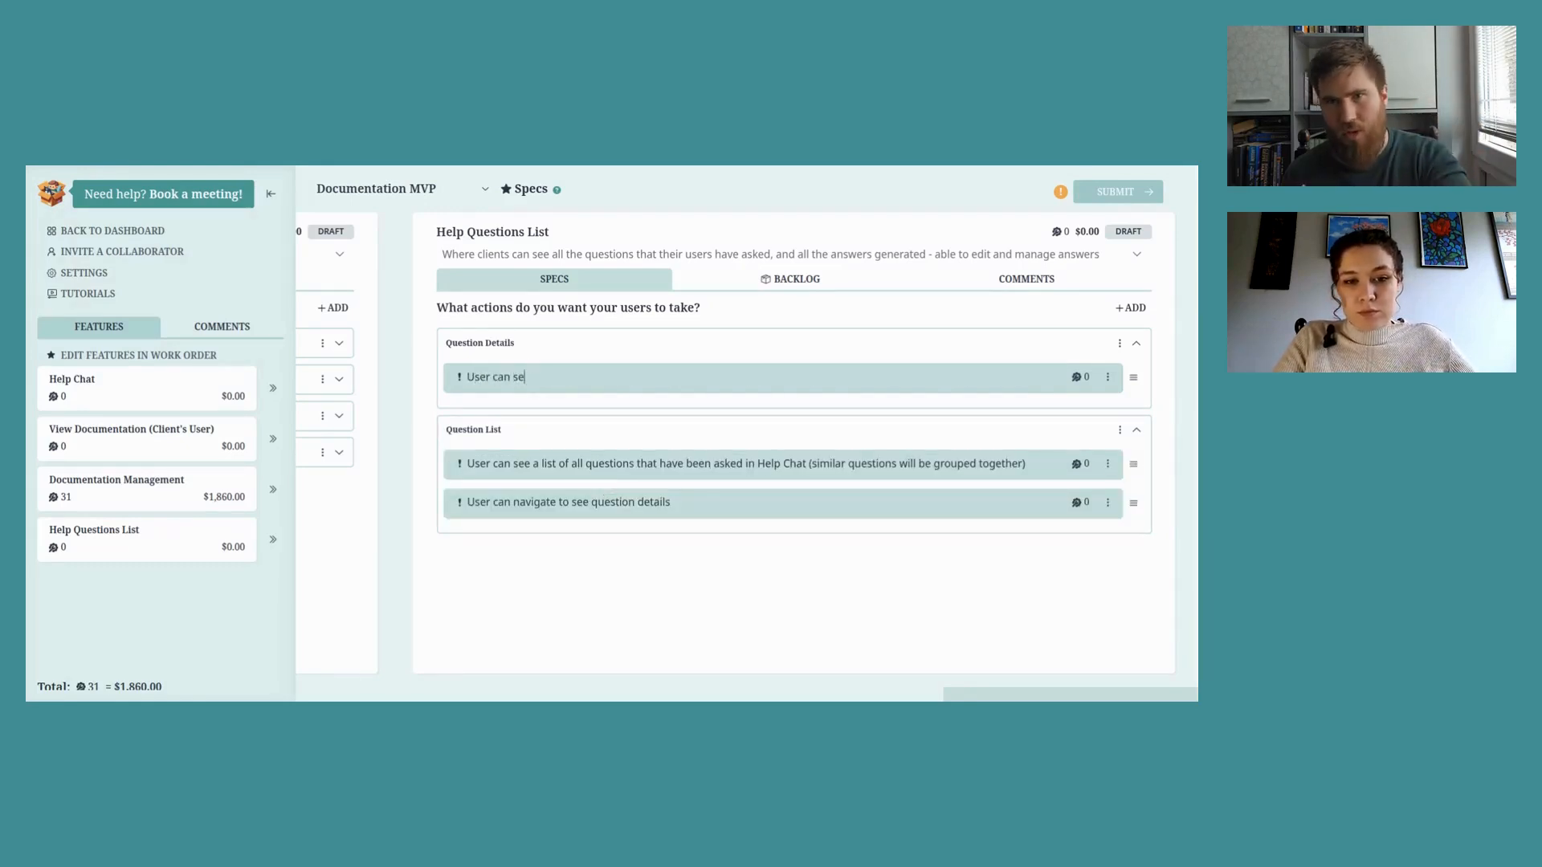
text(e the ma)
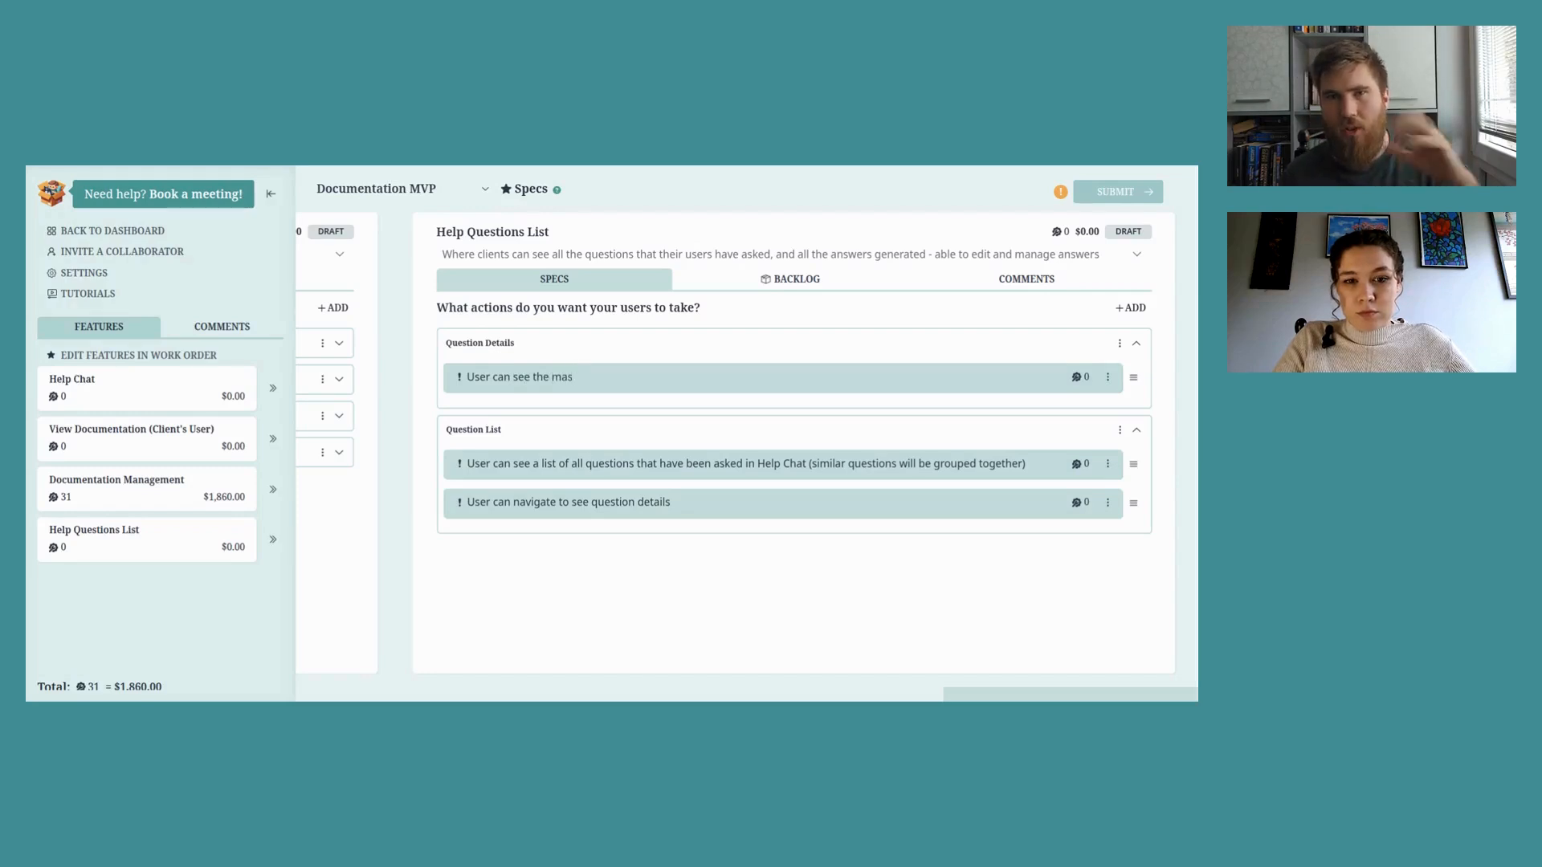
text(s)
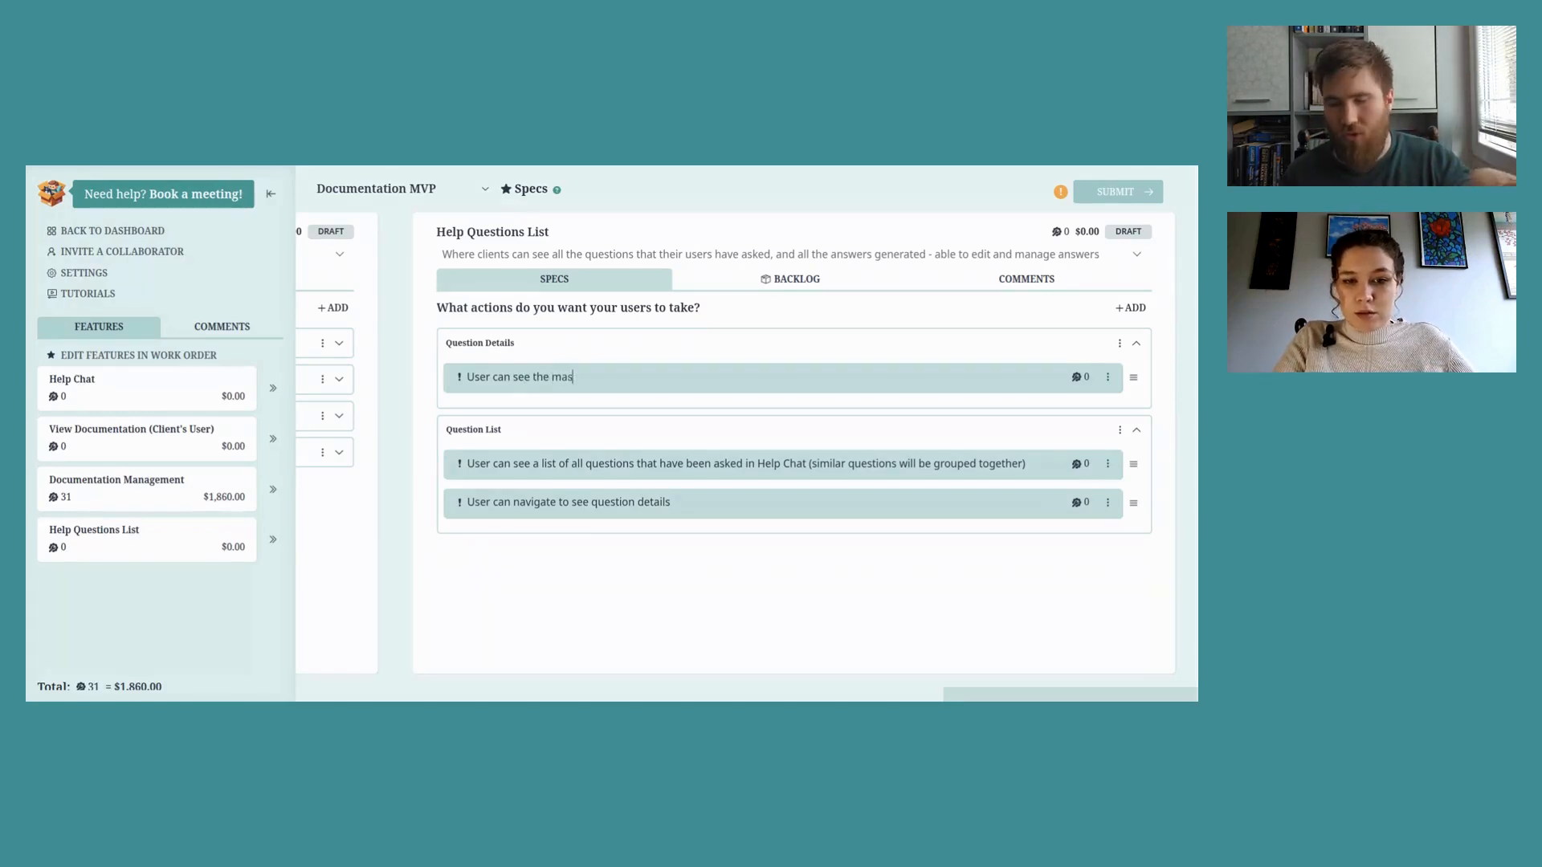
text(ter question text)
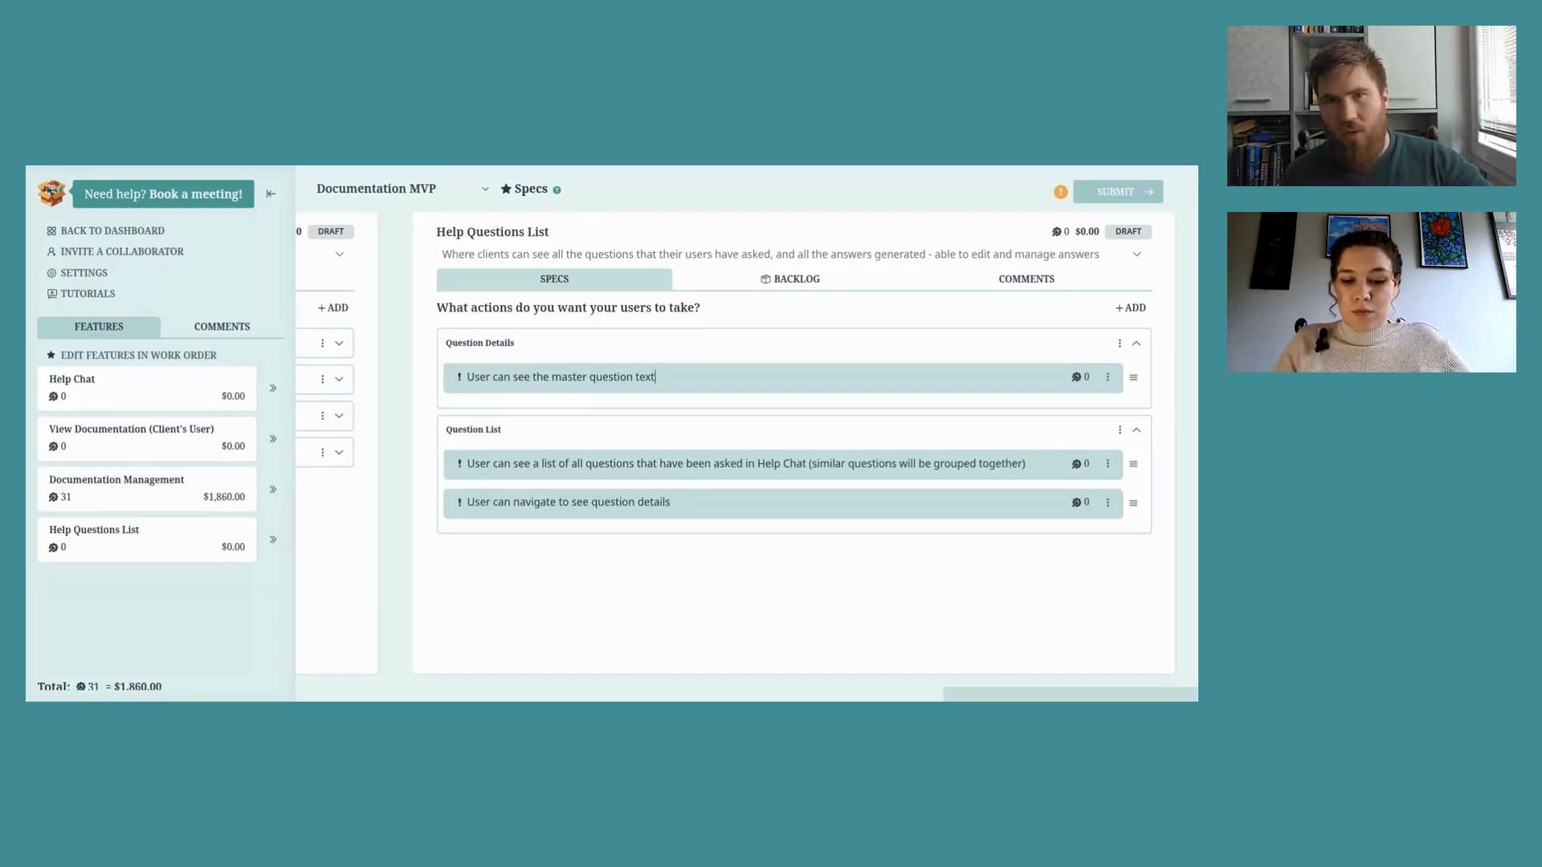
text((in English))
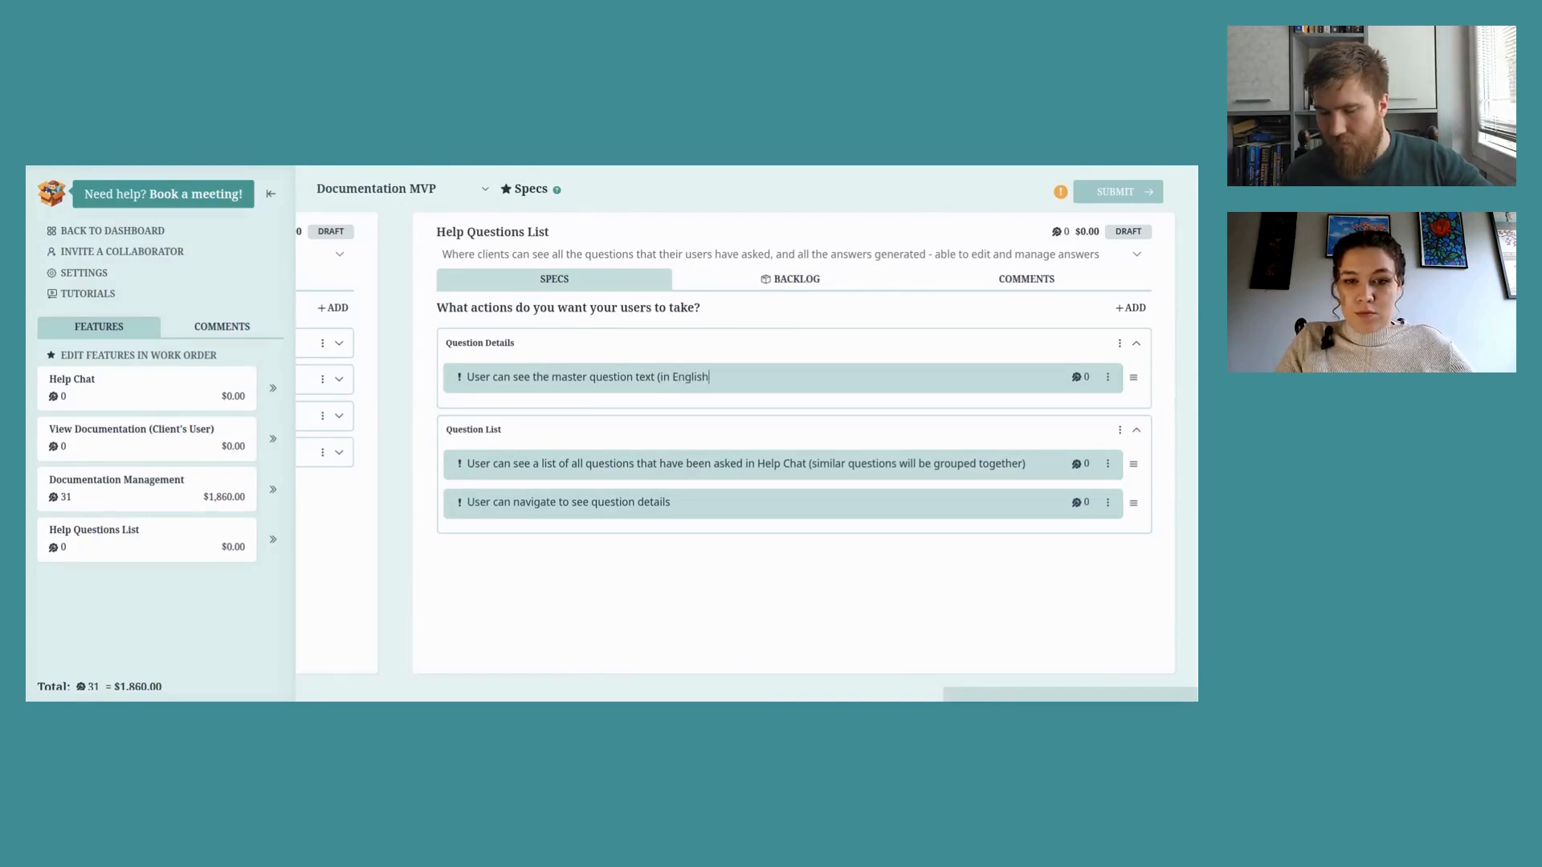
key(Return)
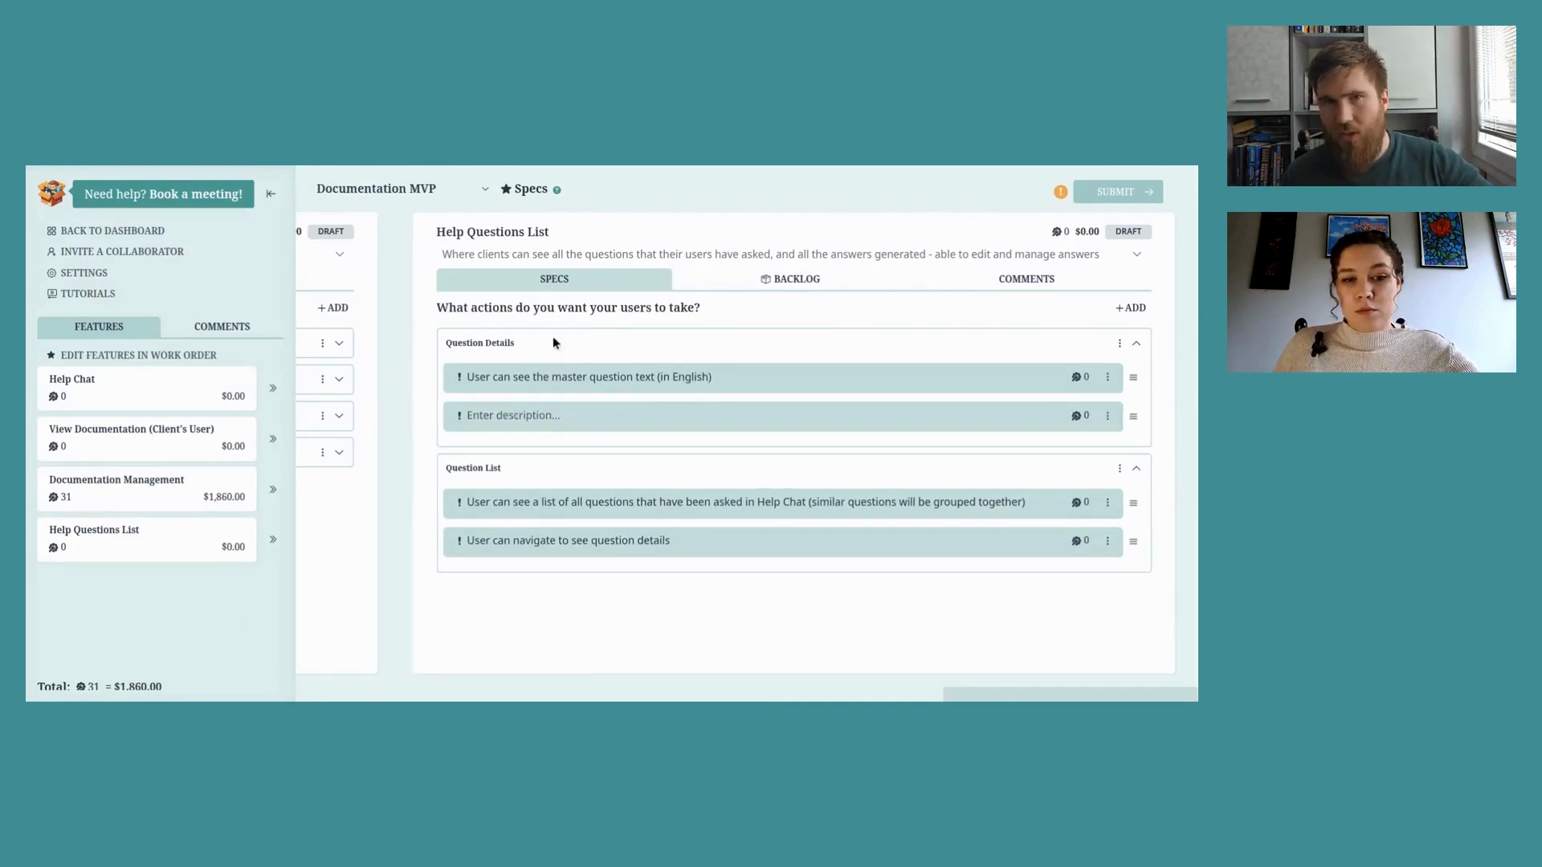
text(User)
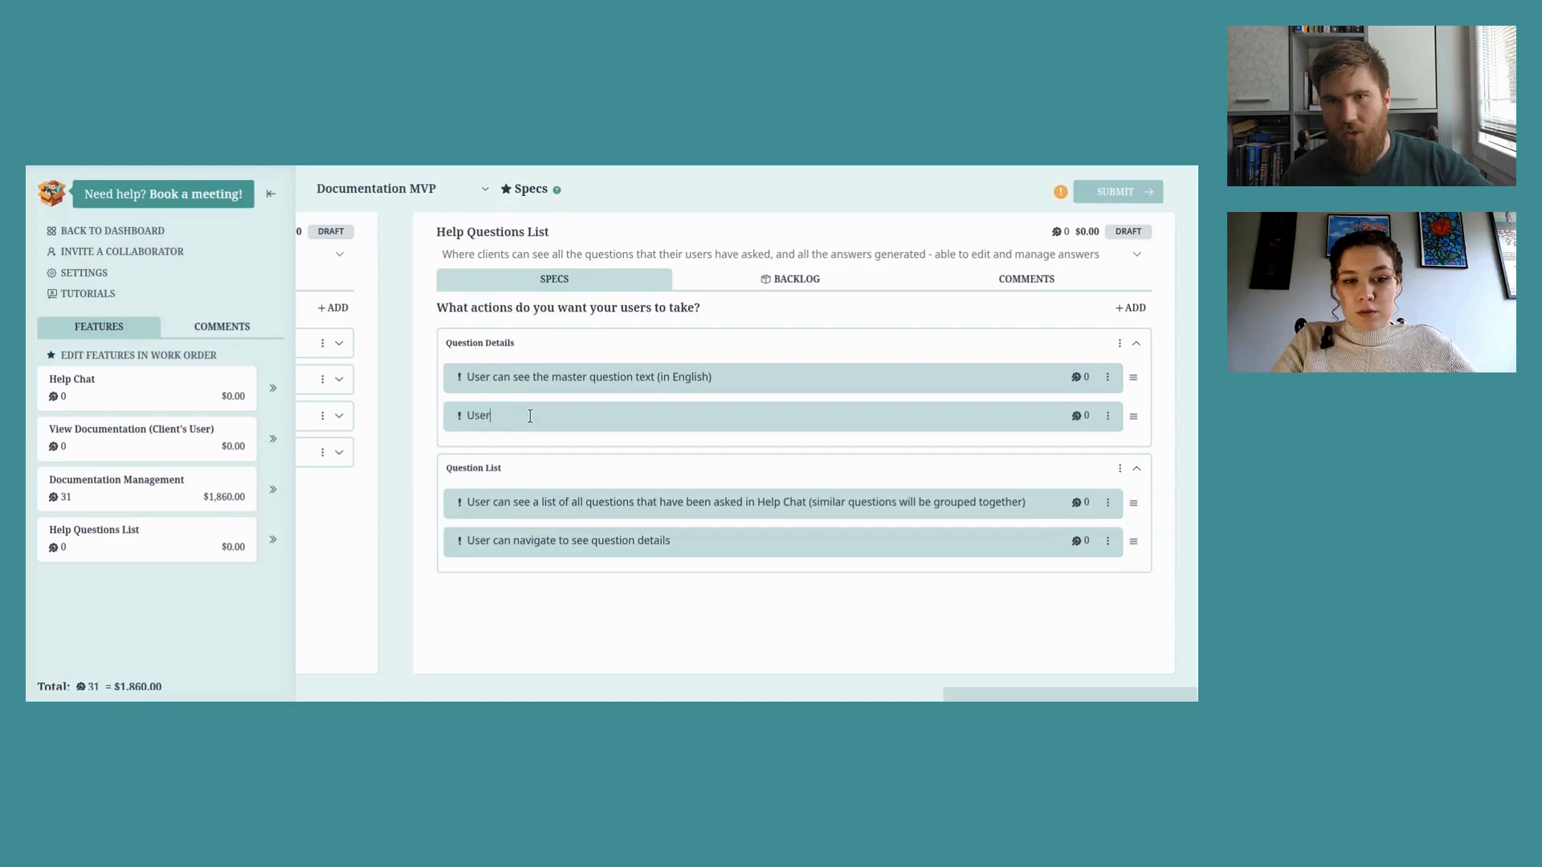
text( can see all the va)
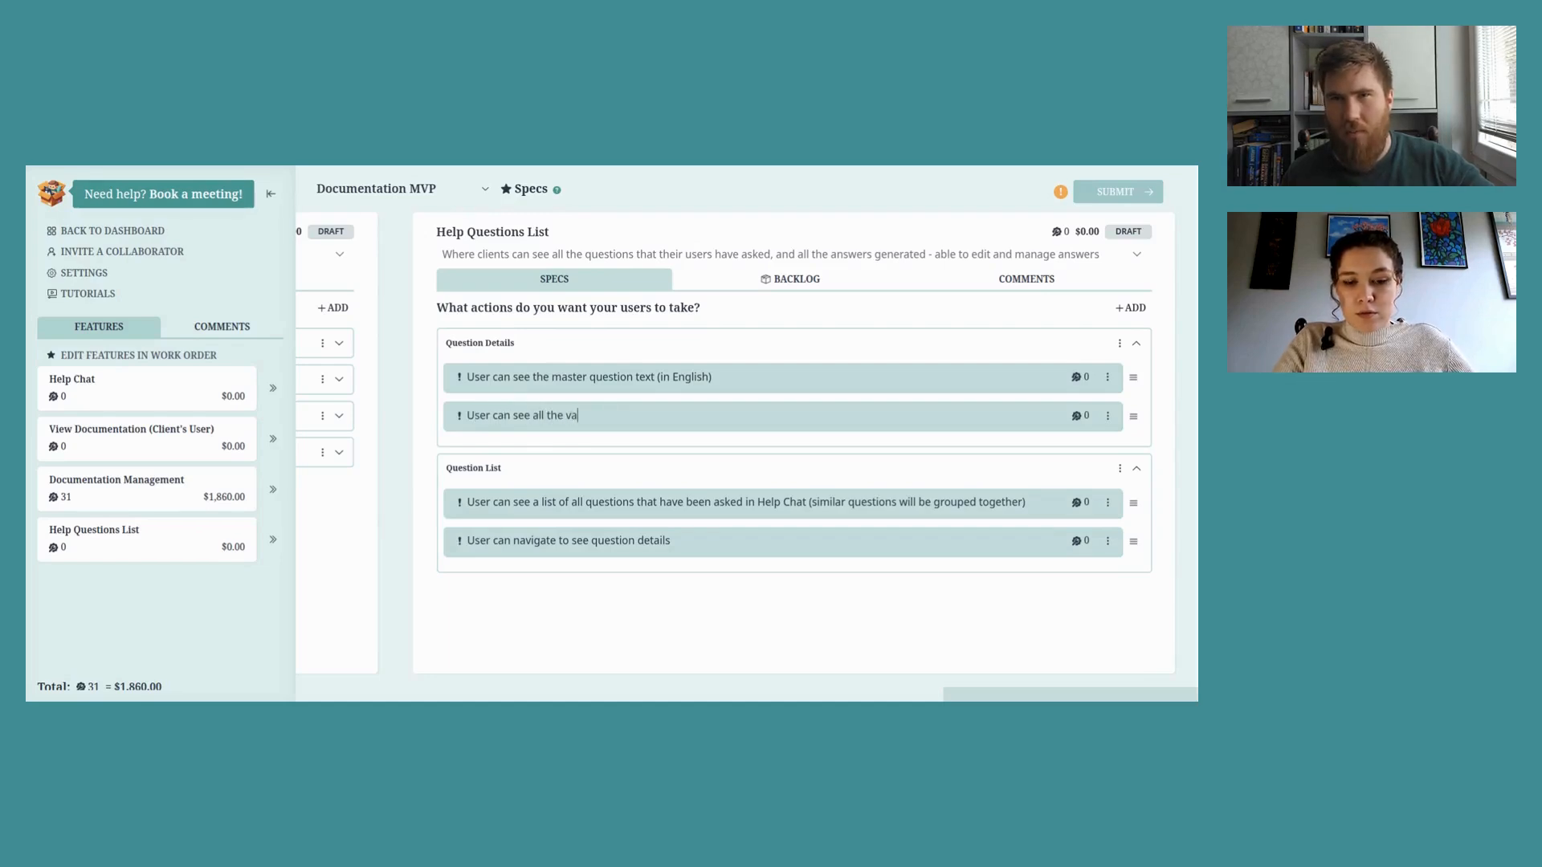
text(riations )
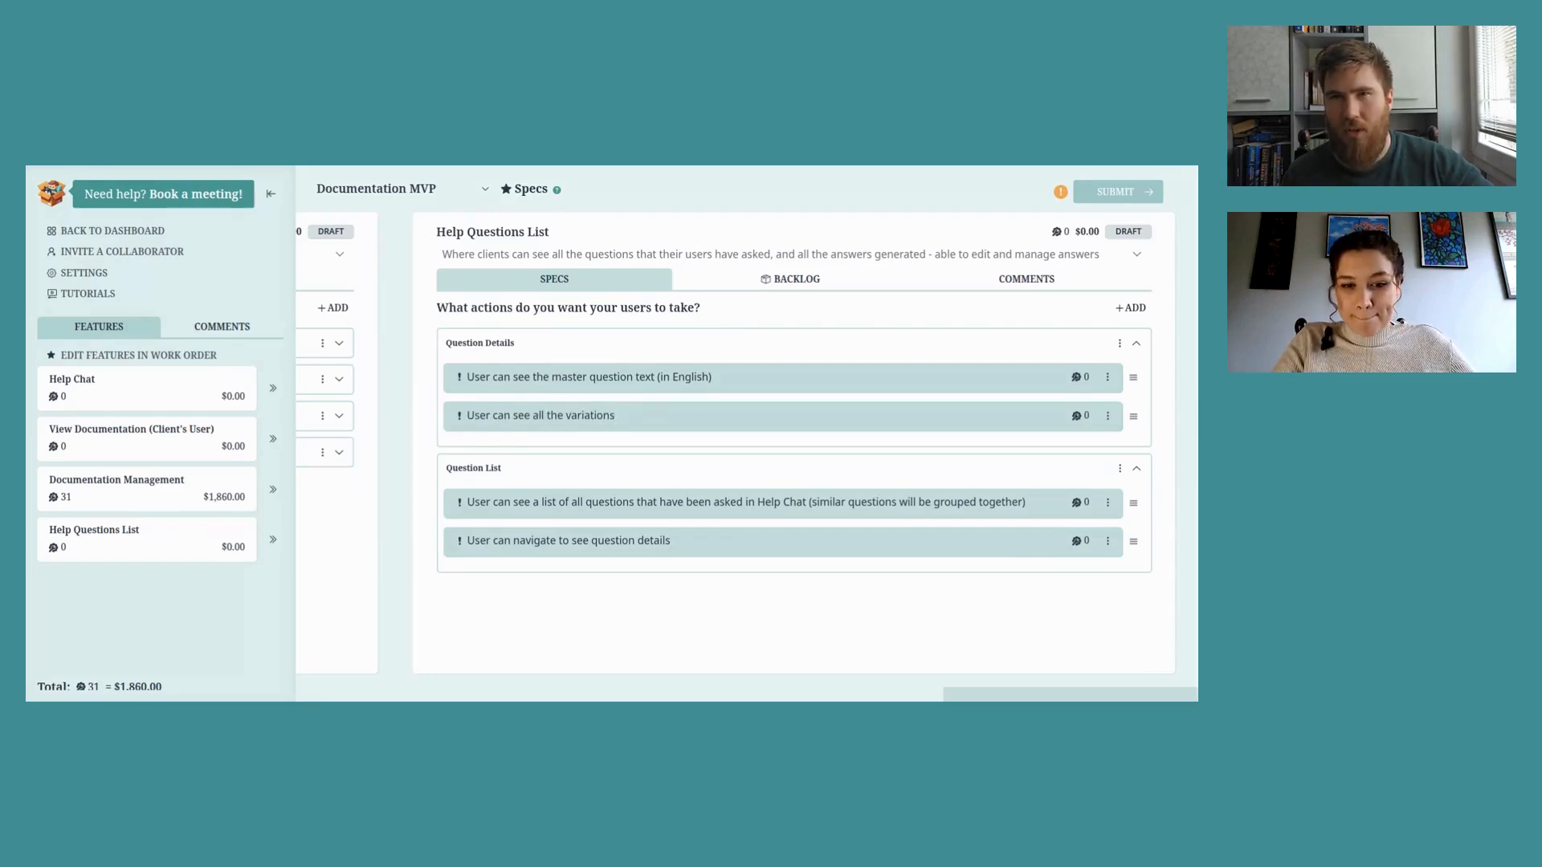
text(of th)
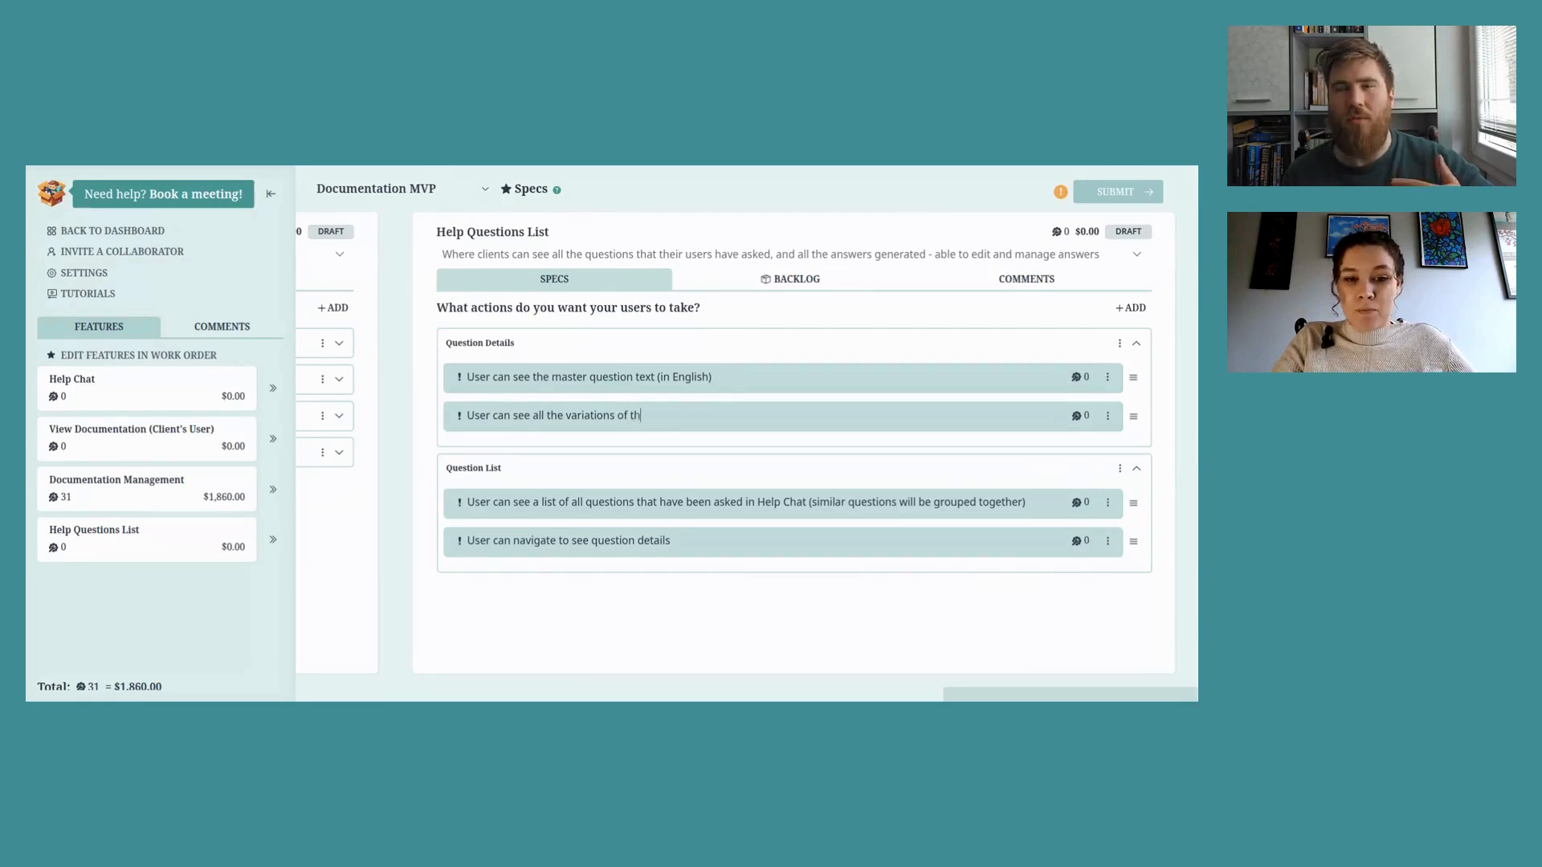
text(e question )
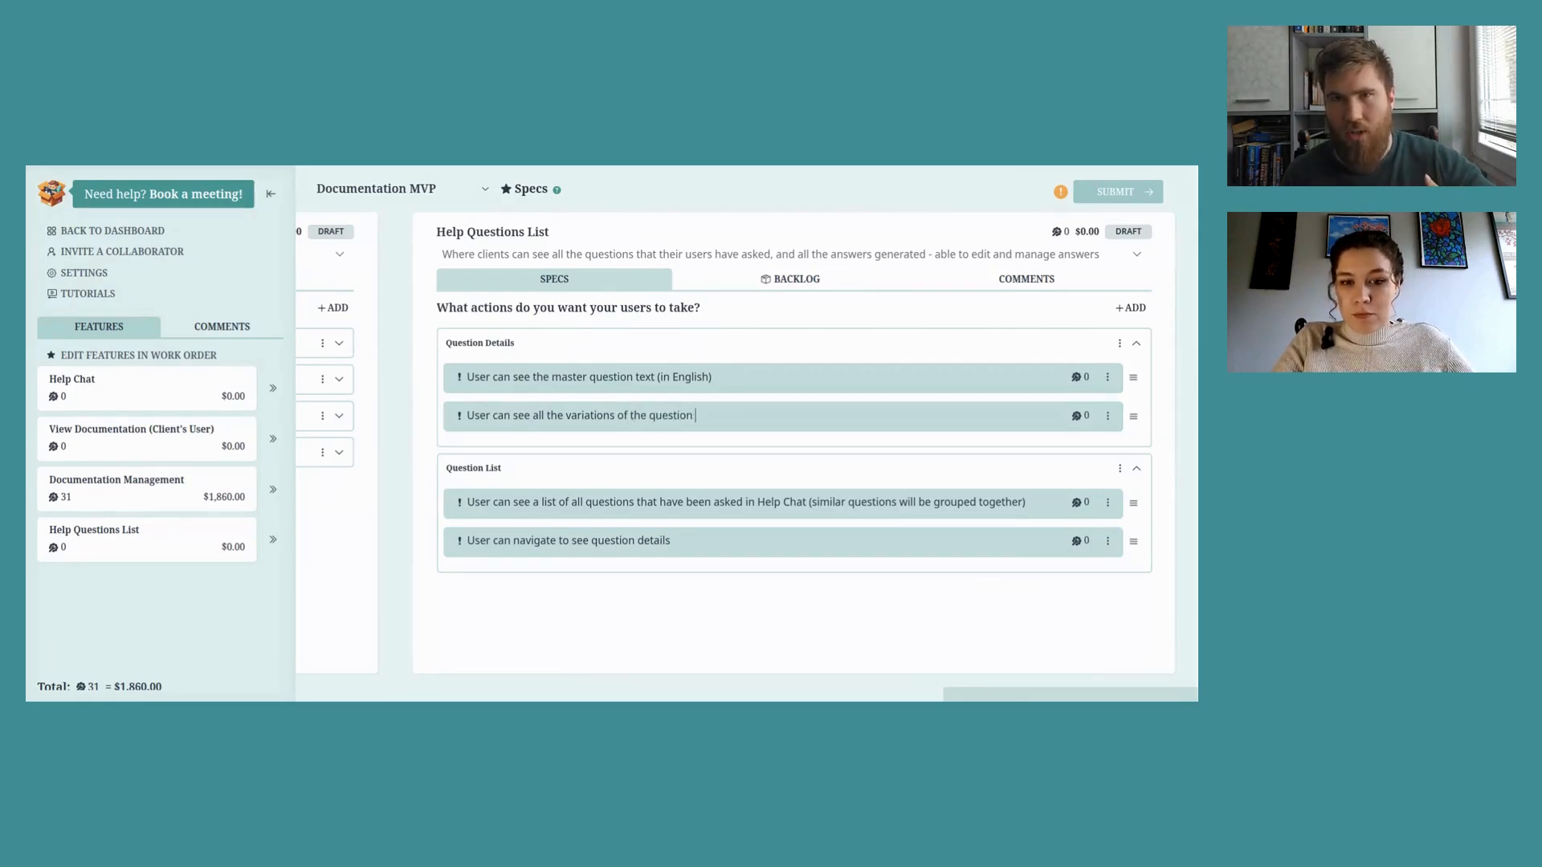
text(that has been asked)
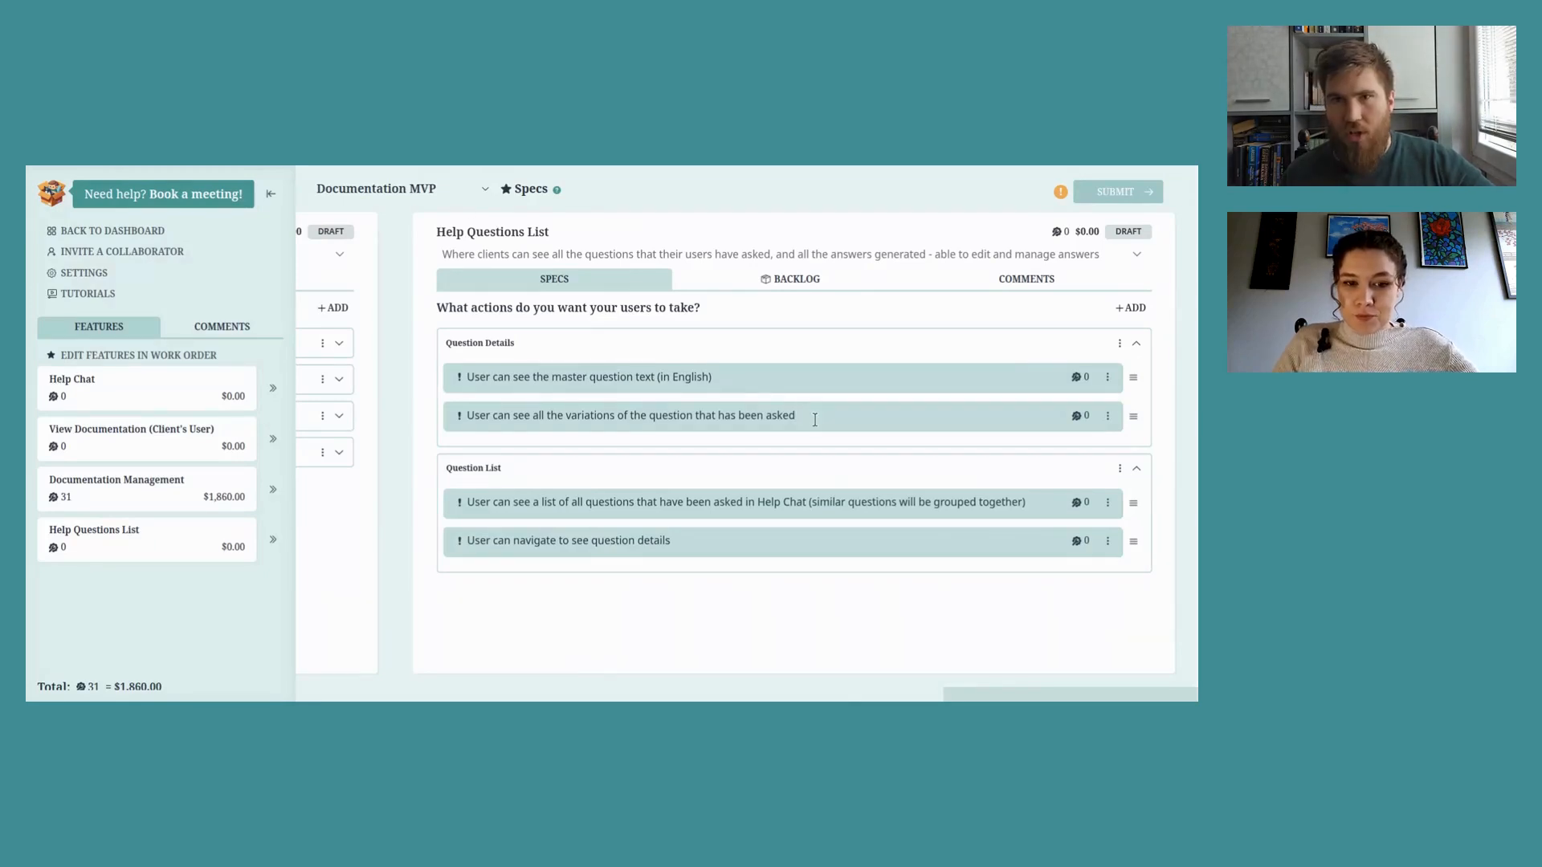
key(Return)
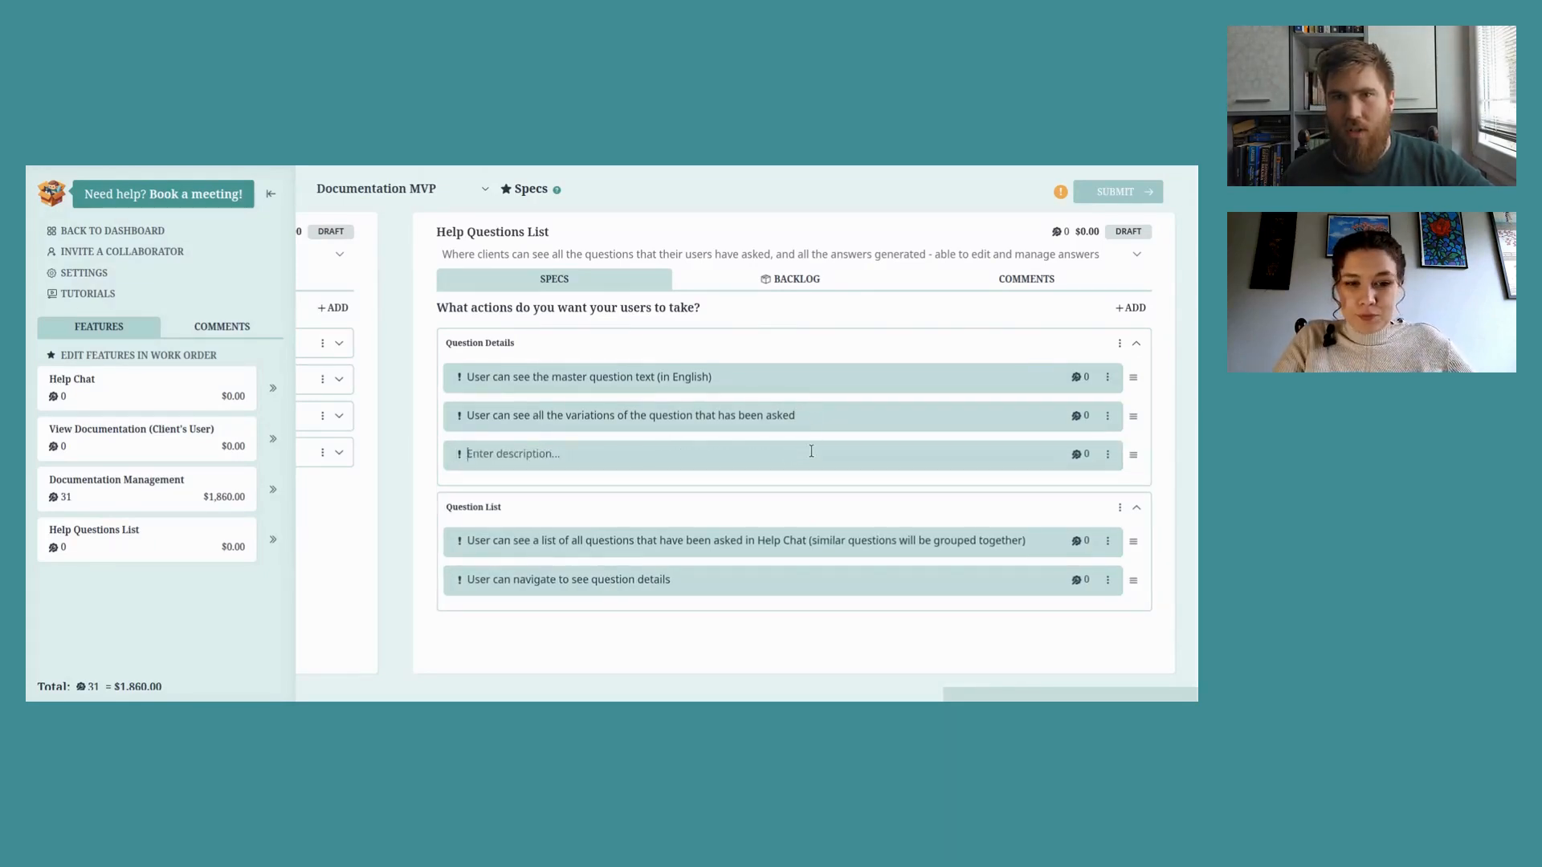
Step: Add actions for editing saved answers per language, navigating languages to see and edit answers, and a times-asked counter
text(User can see and edit the saved ans)
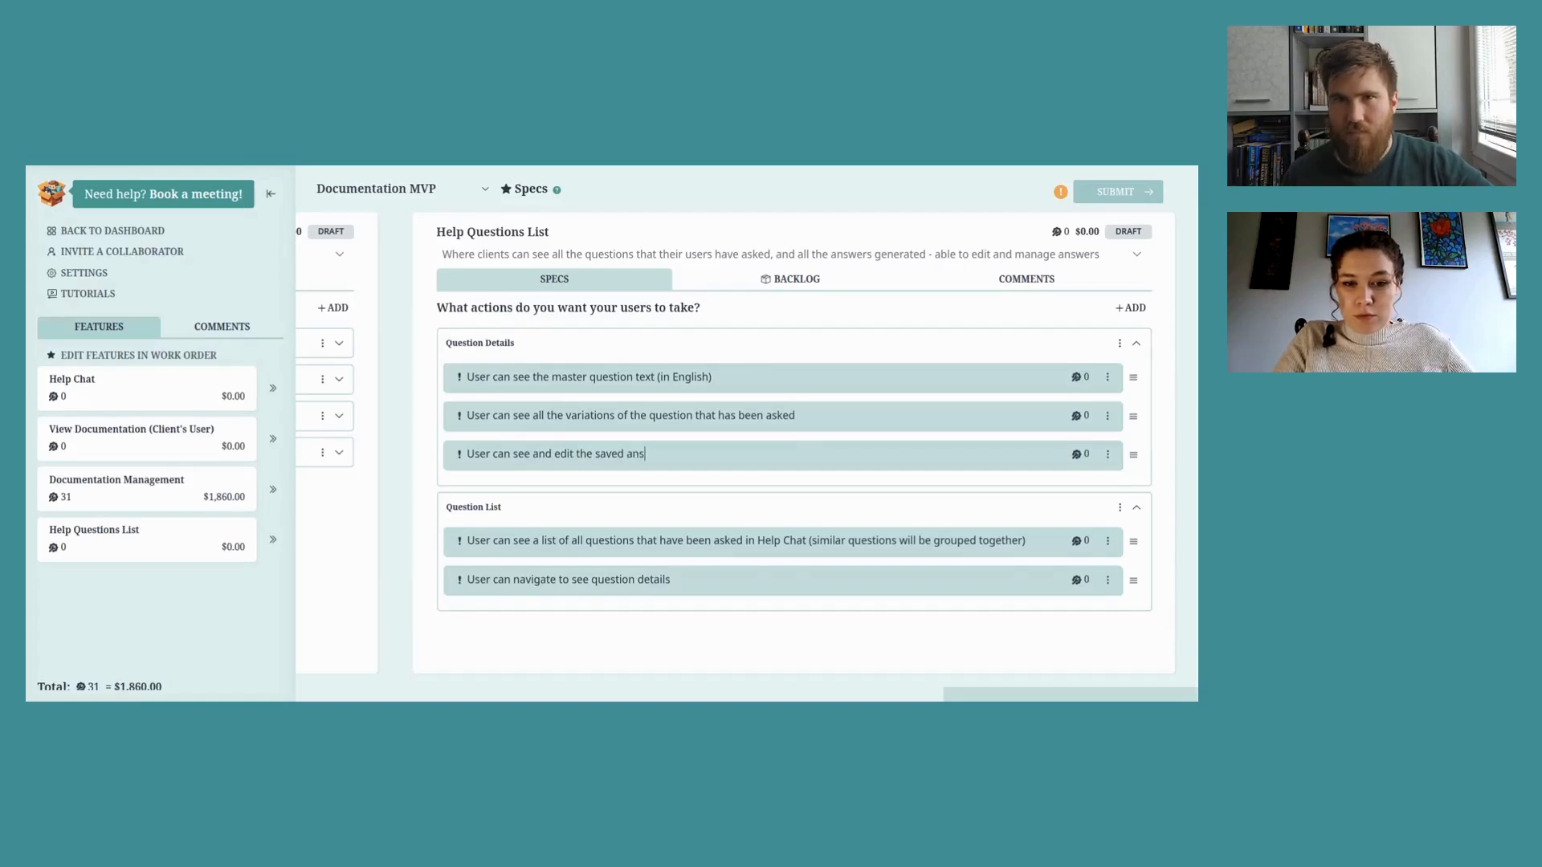
text(wer for each lang)
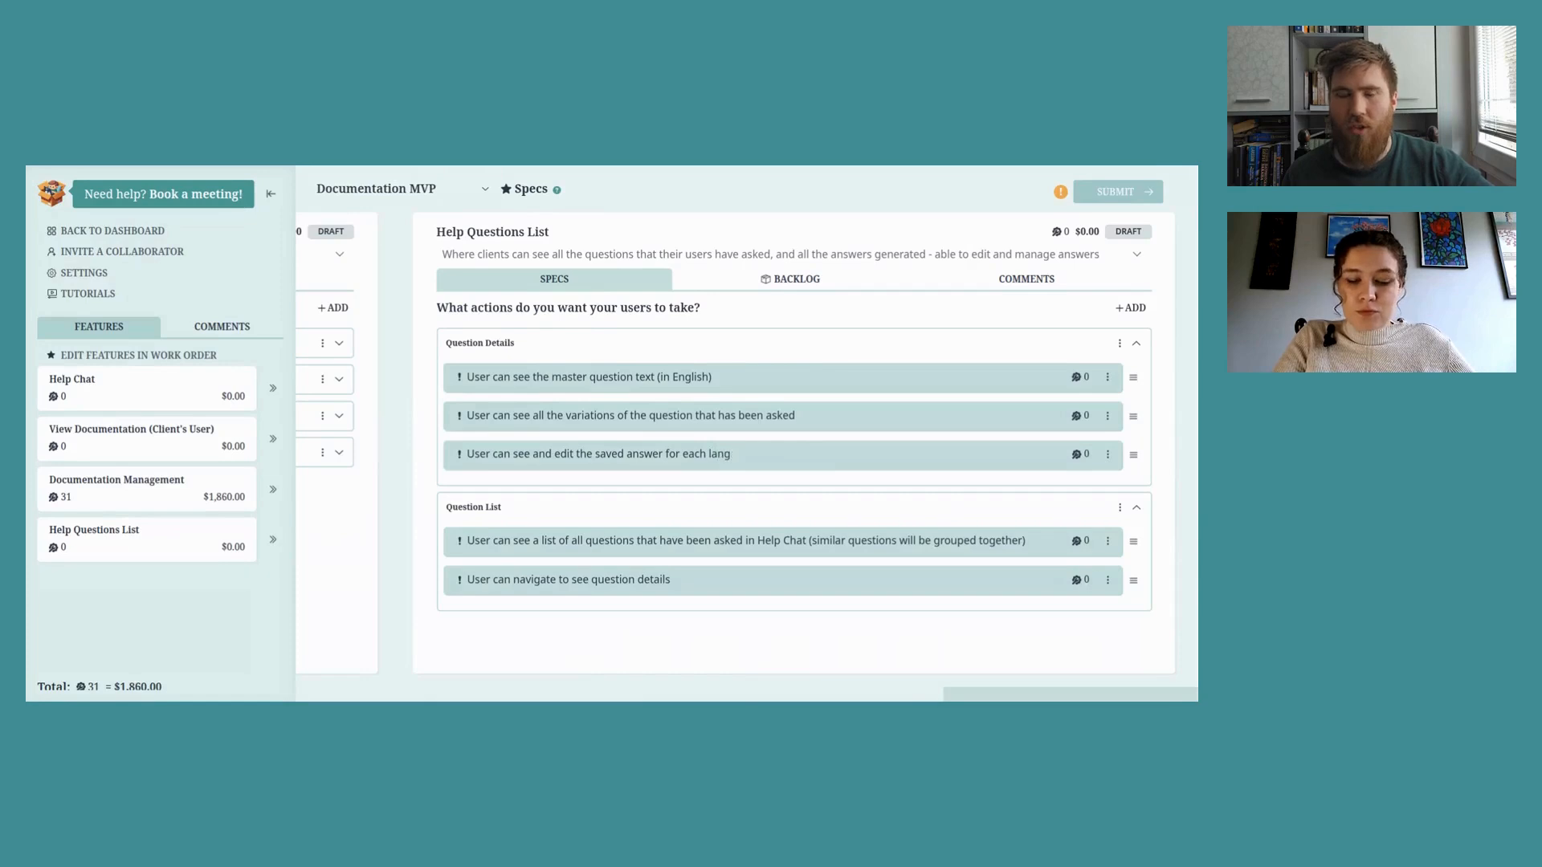
text(auage)
key(Return)
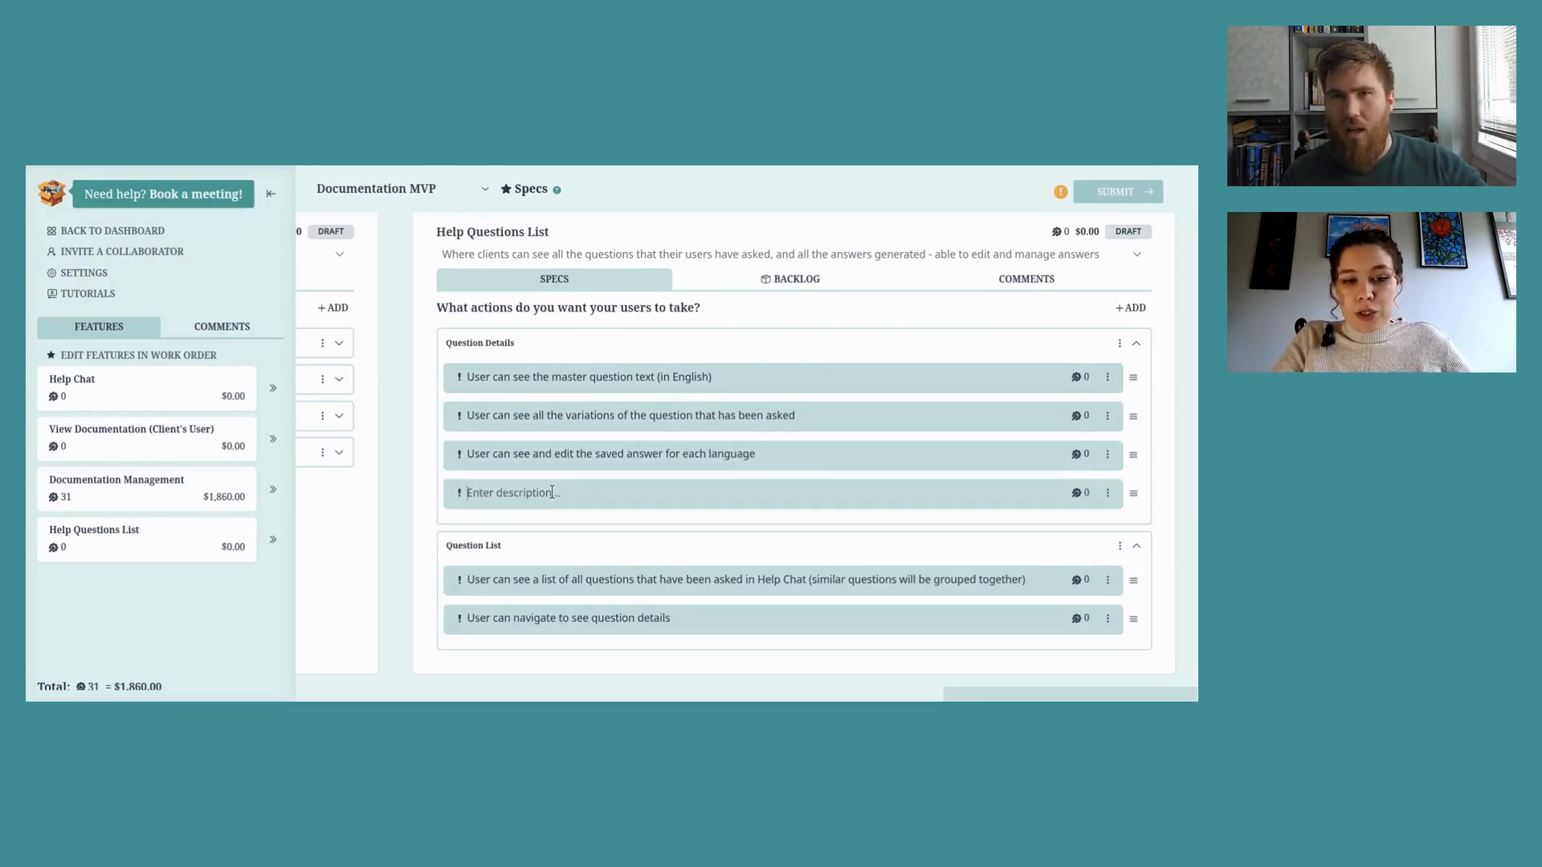
text(User can)
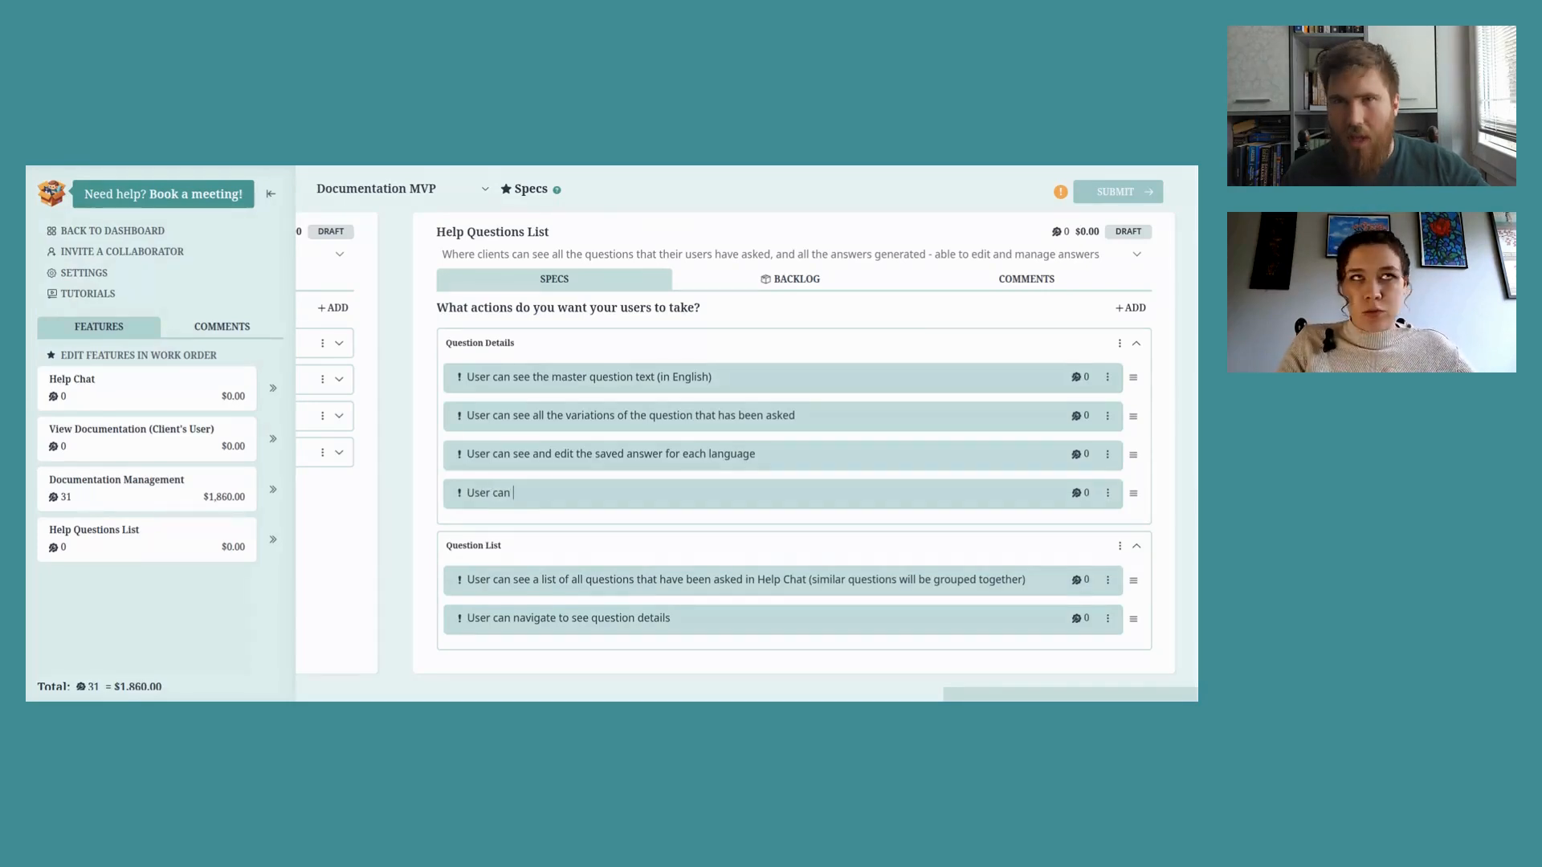
text( na)
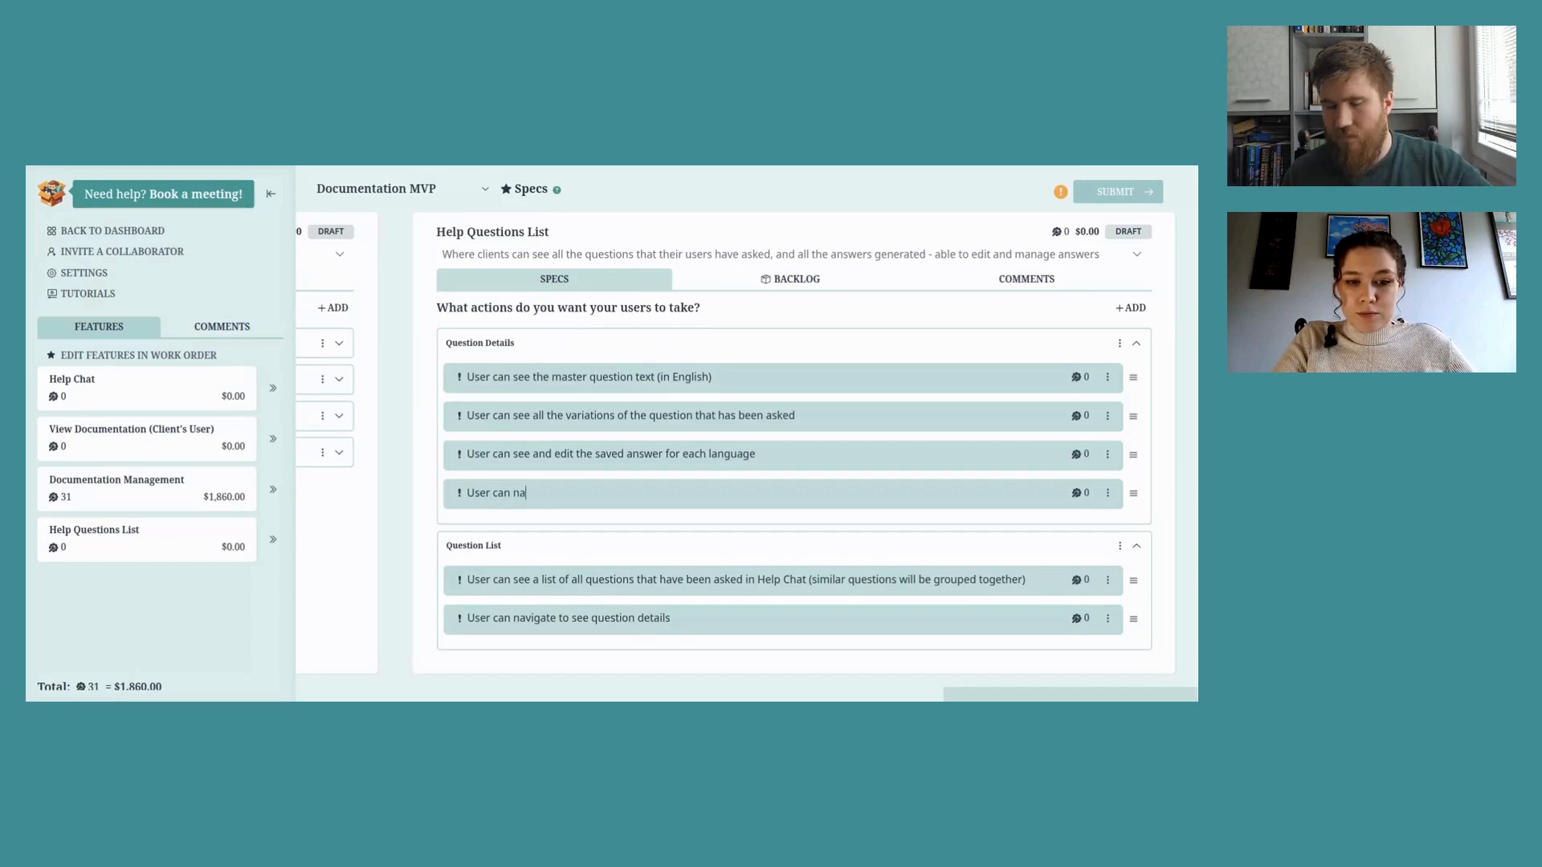
text(vigate between la)
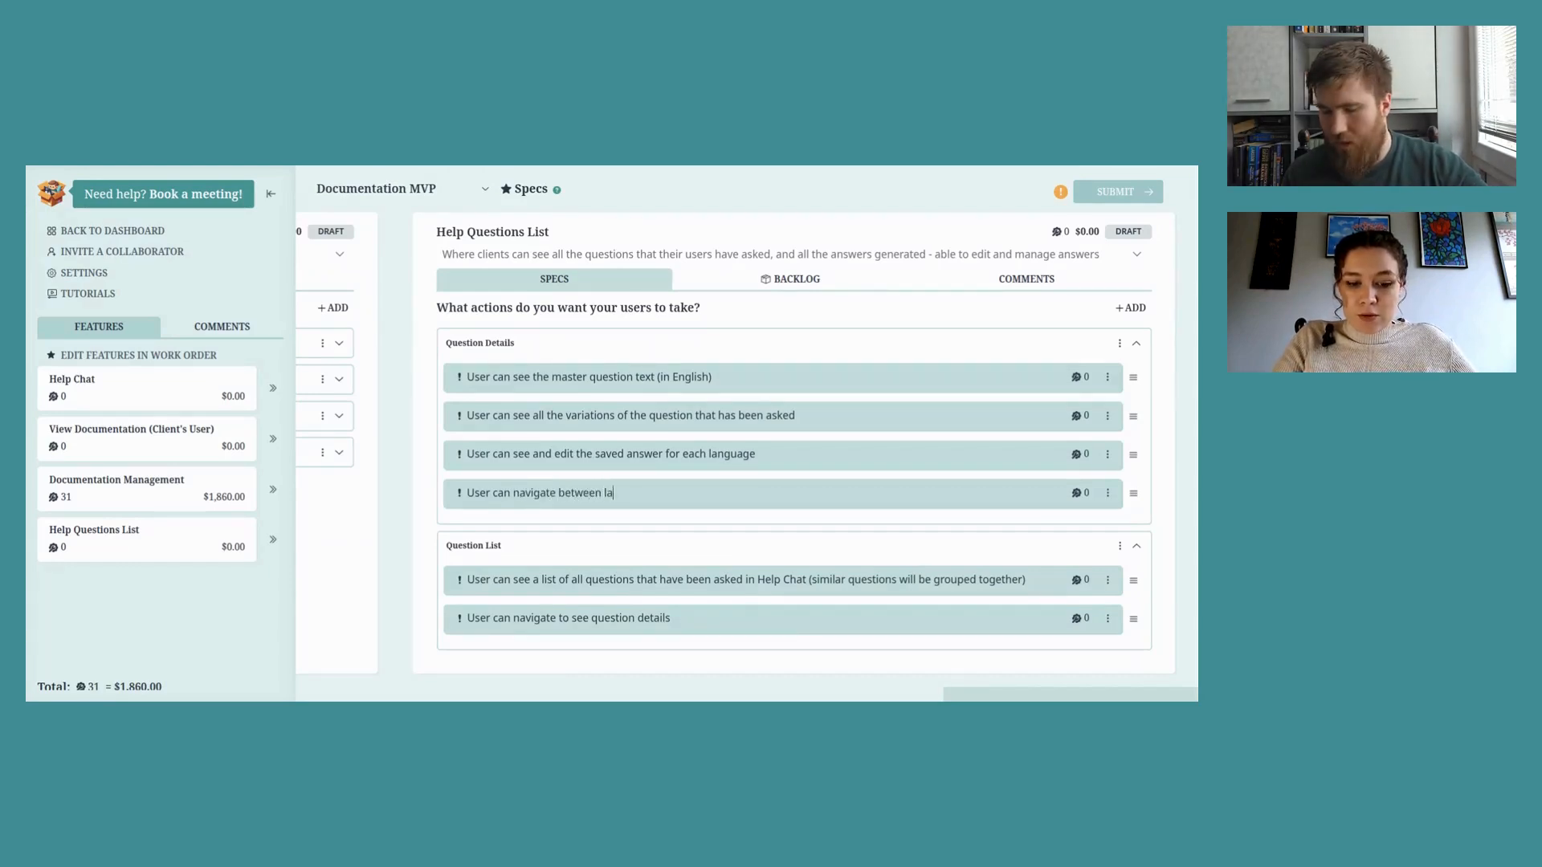
text(nguages to s)
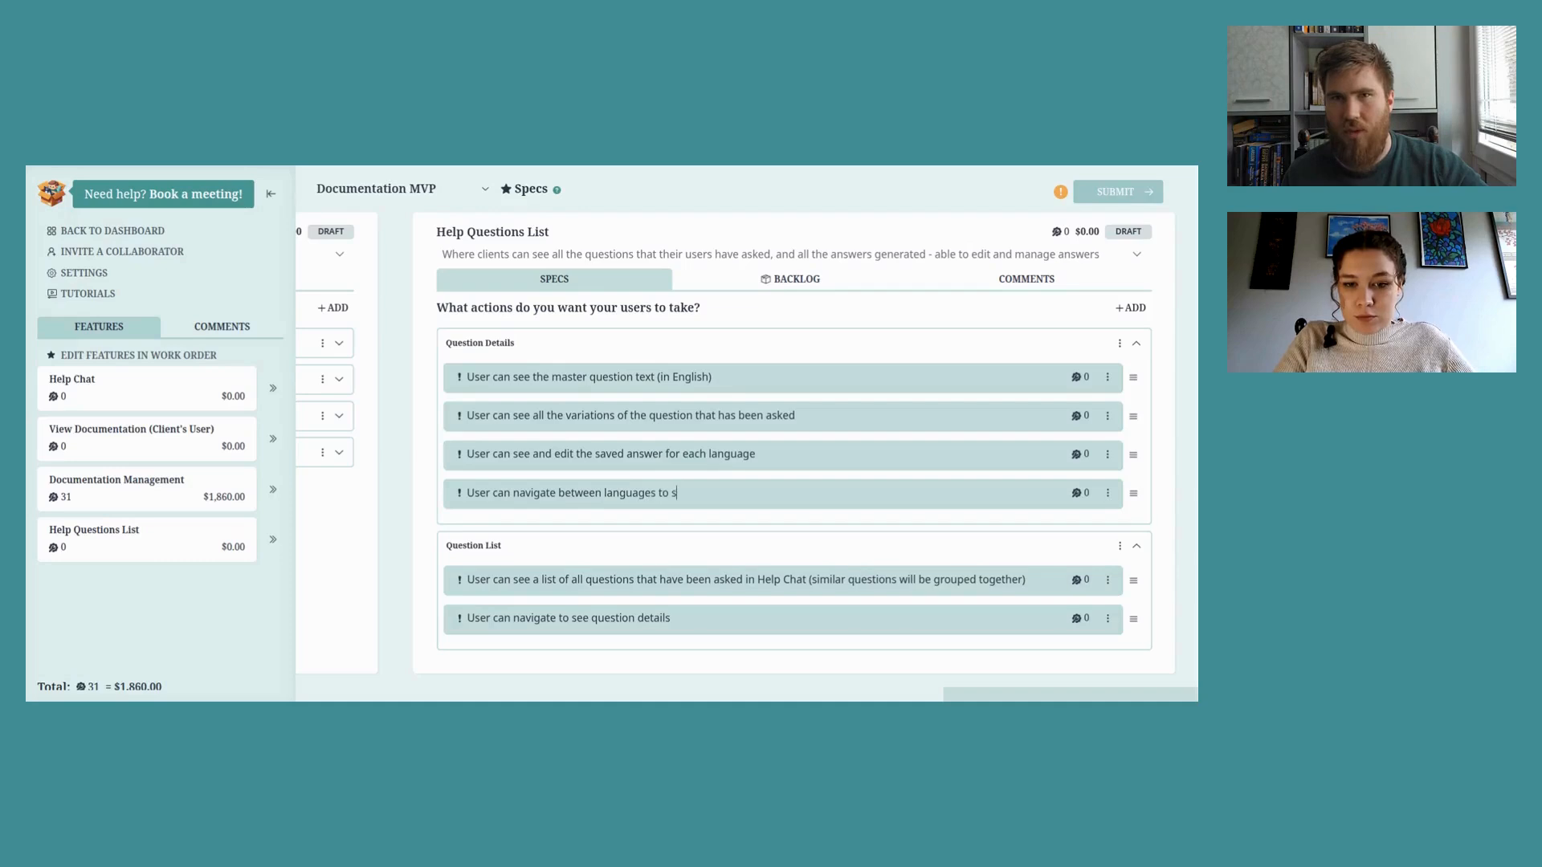
text(ee the saved l)
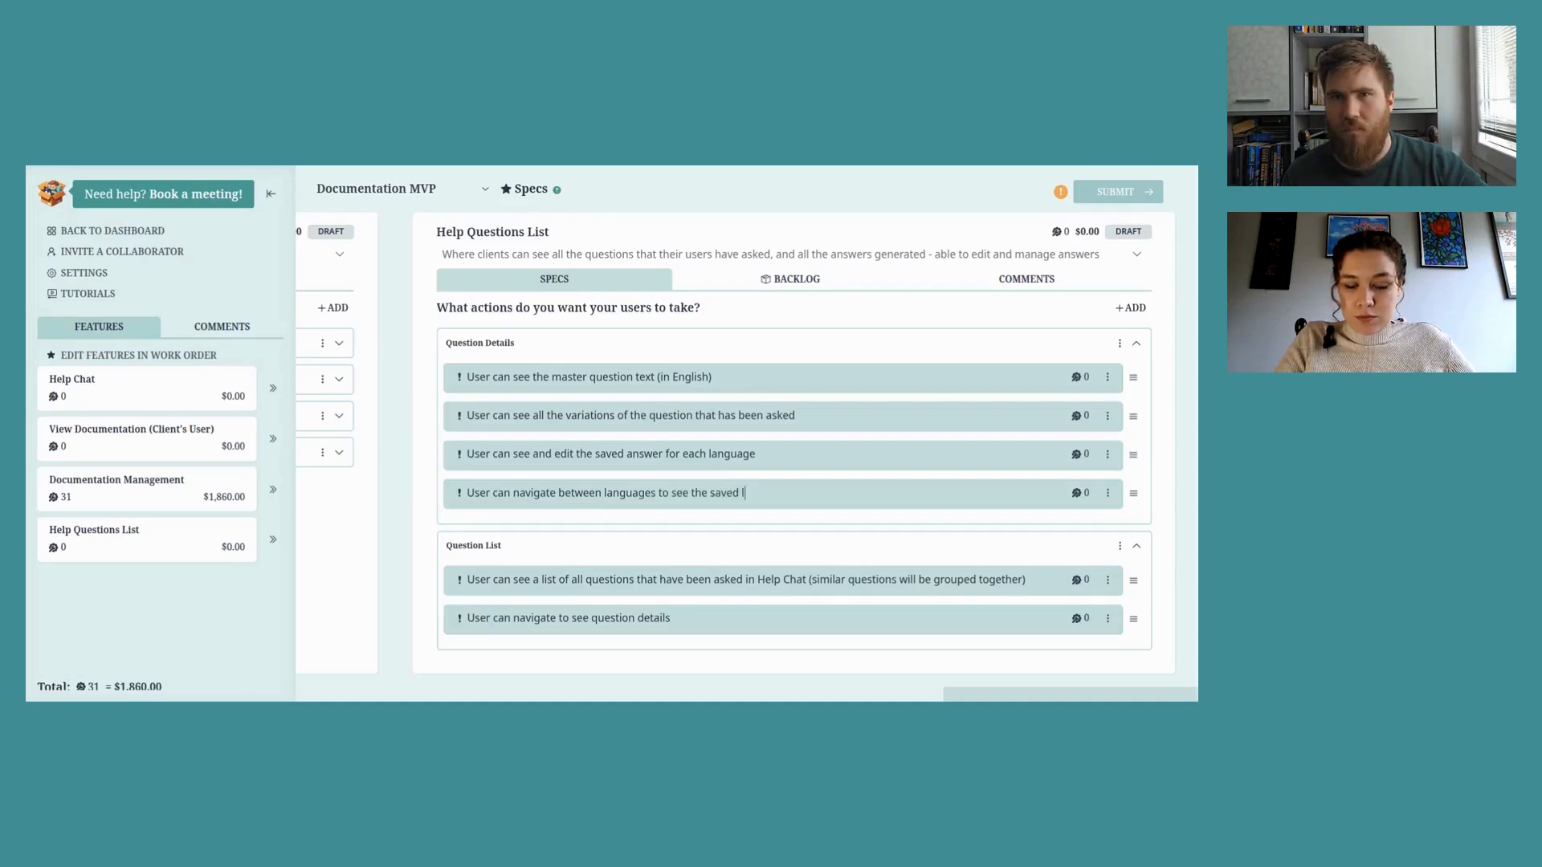
key(BackSpace)
text(answer for each)
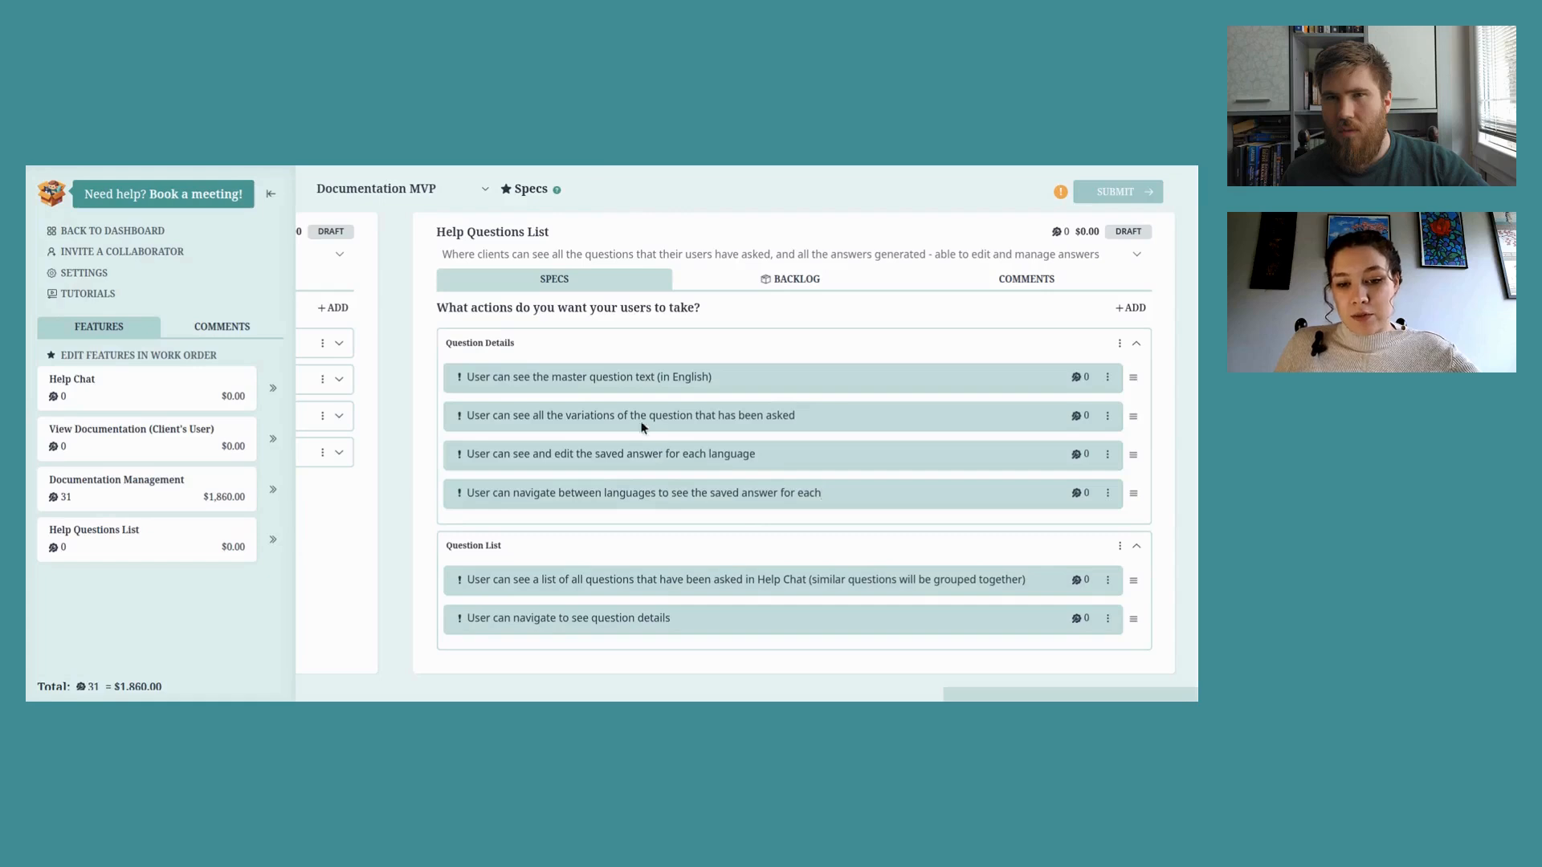
click(687, 492)
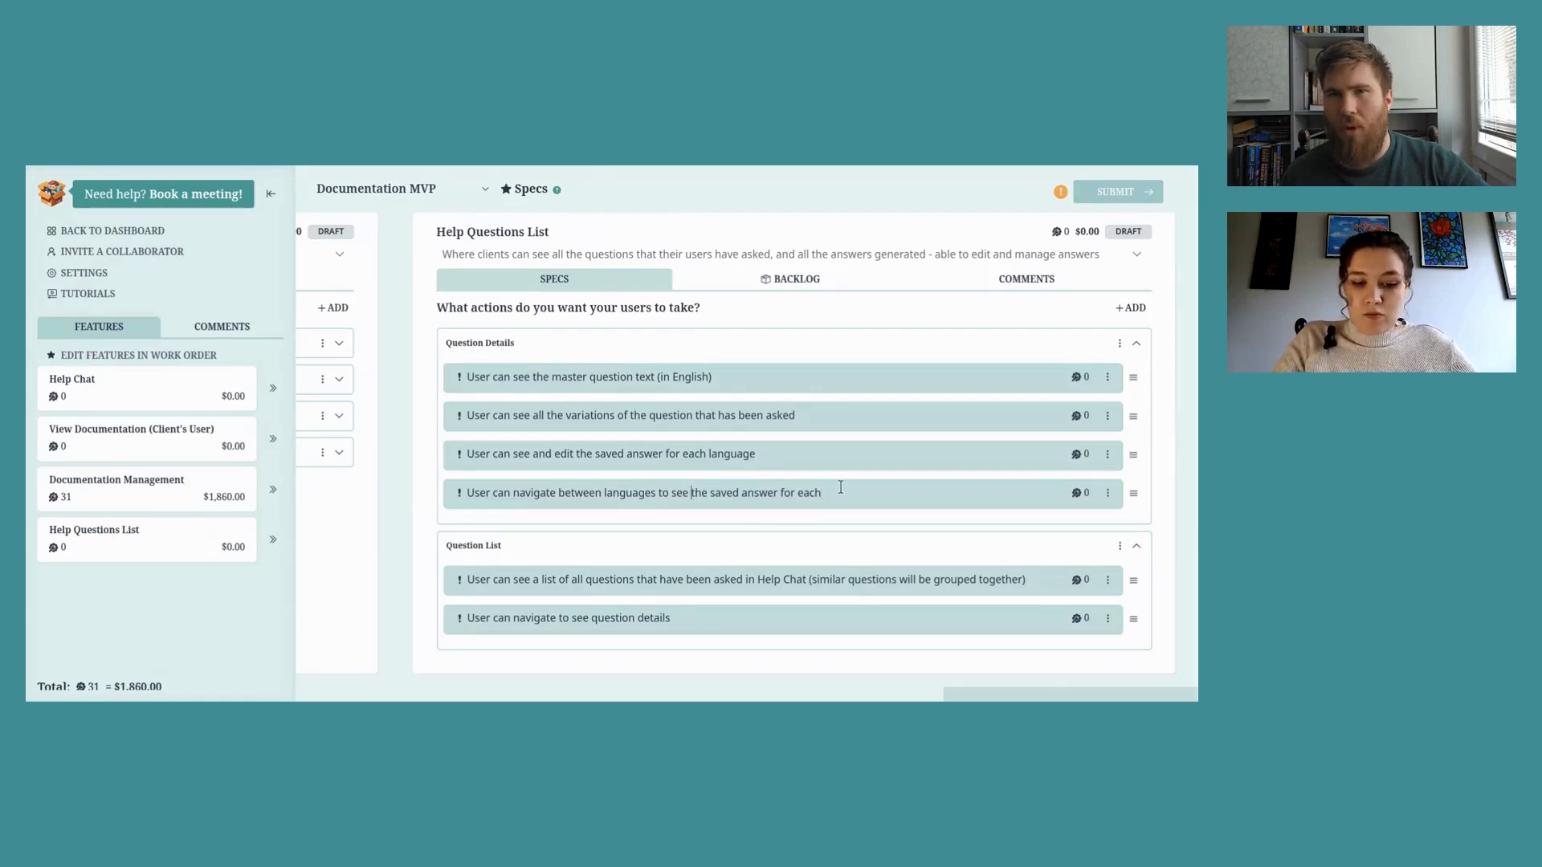
text(and edit)
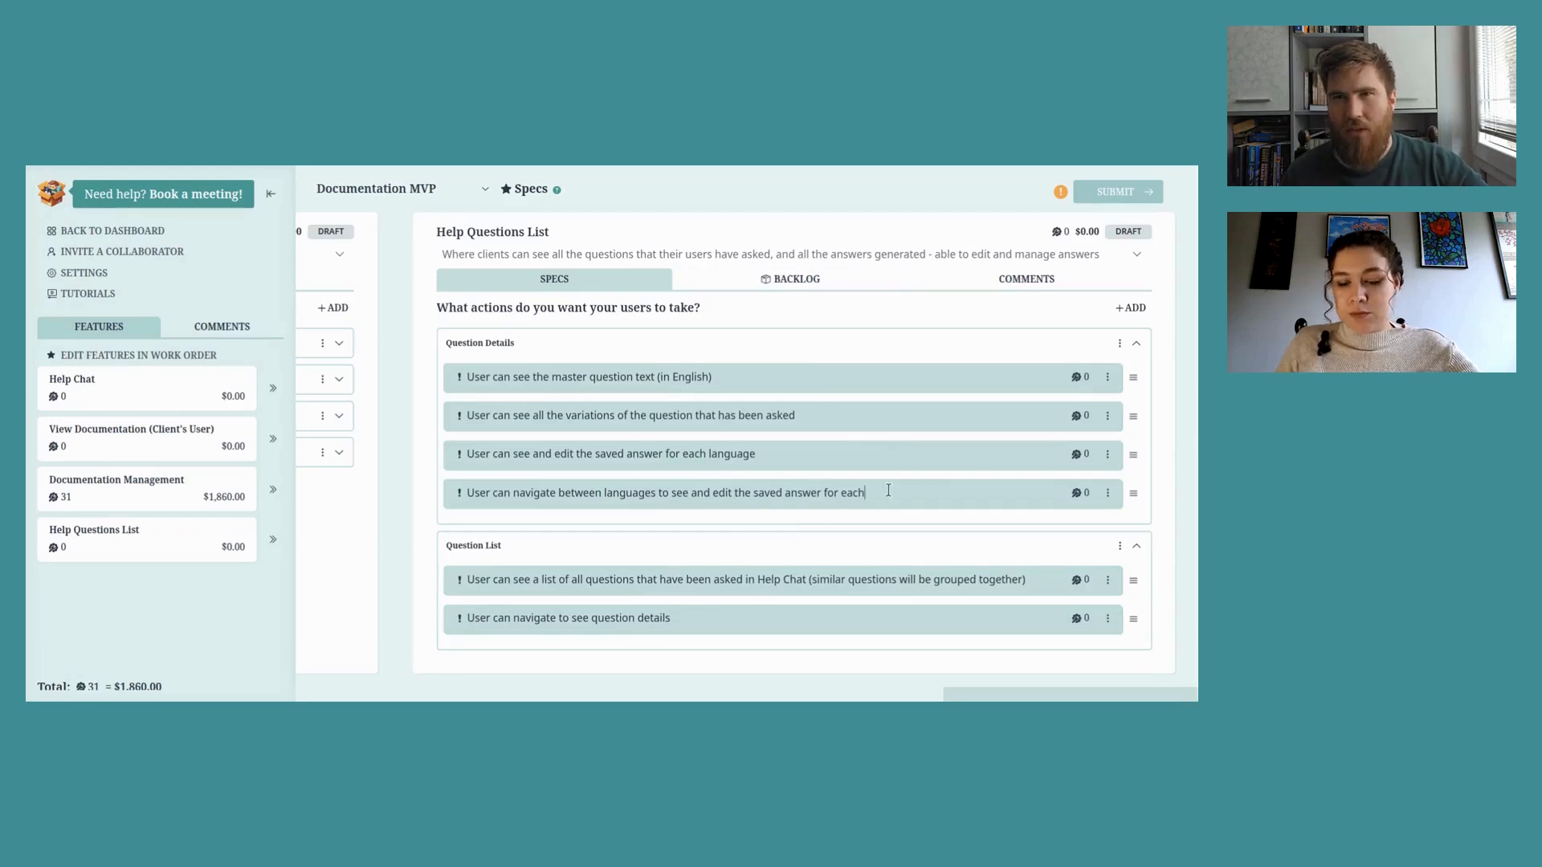
key(Return)
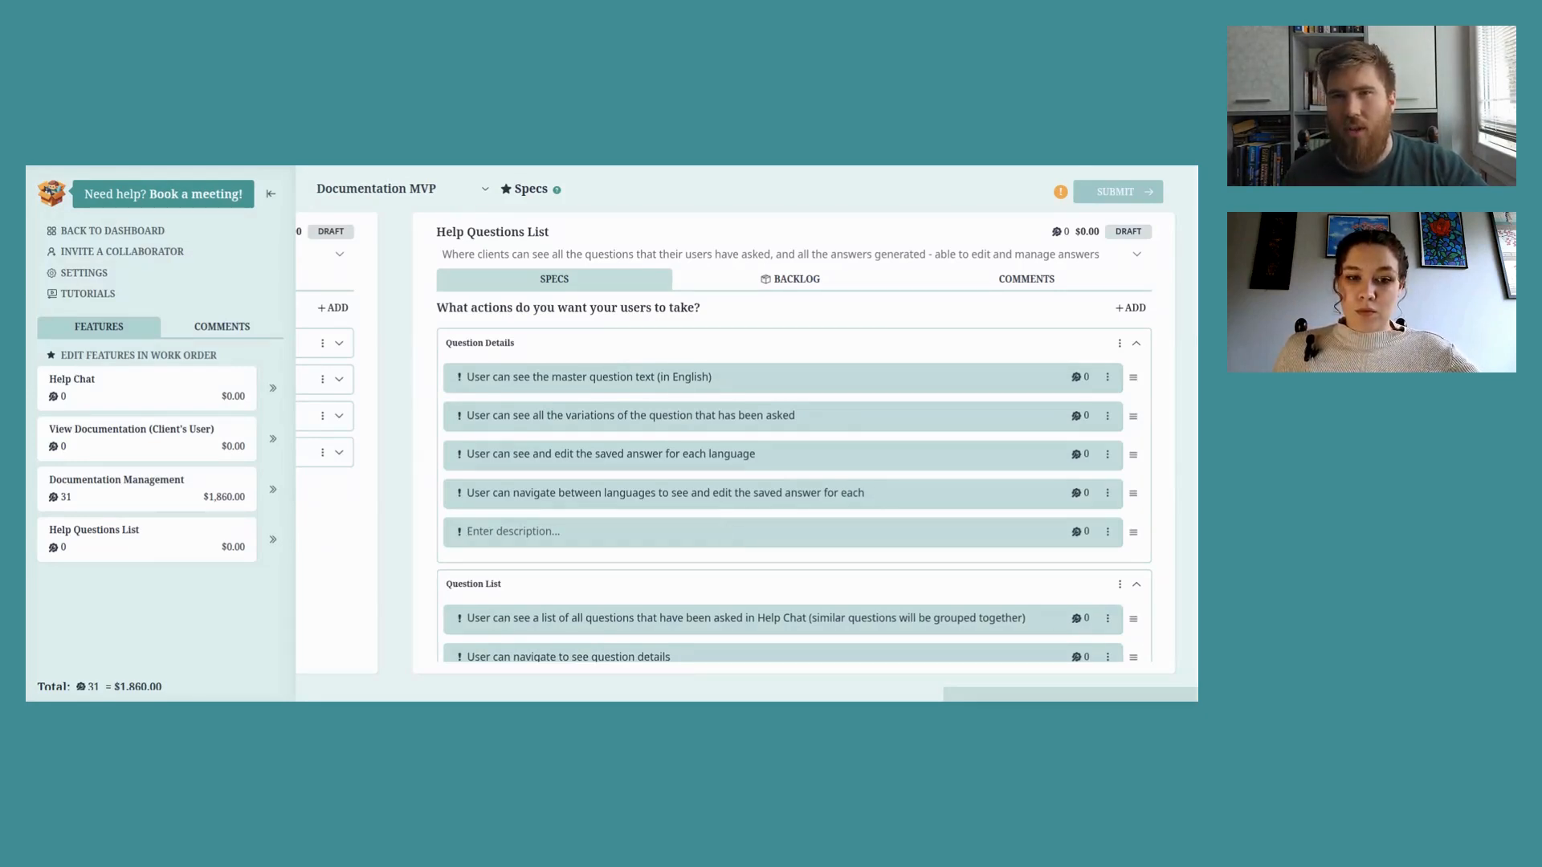
text(User can see a)
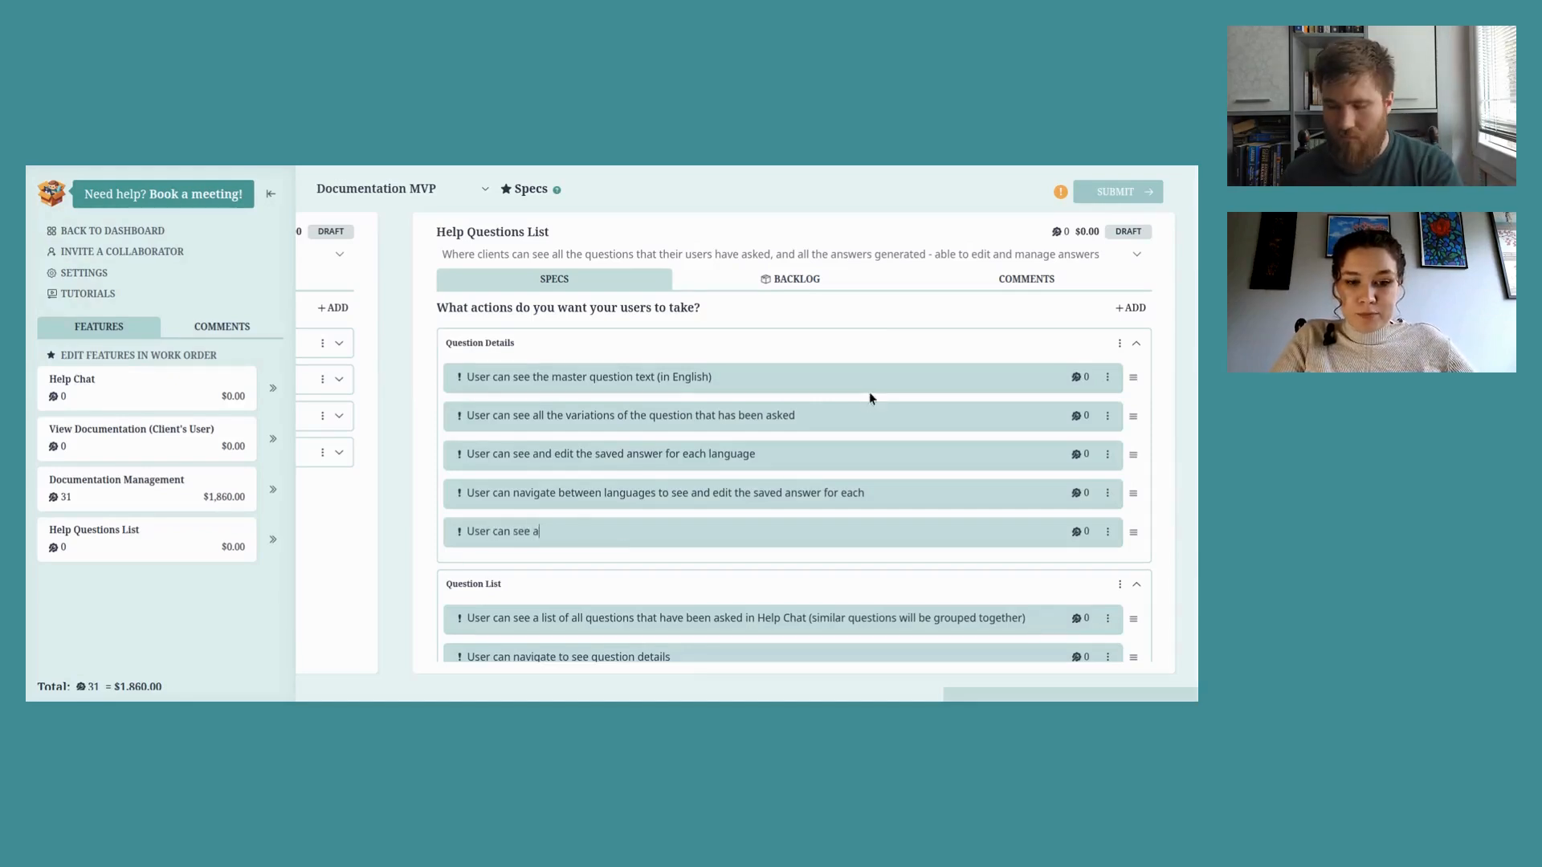
text( counter of how many times a question has bee)
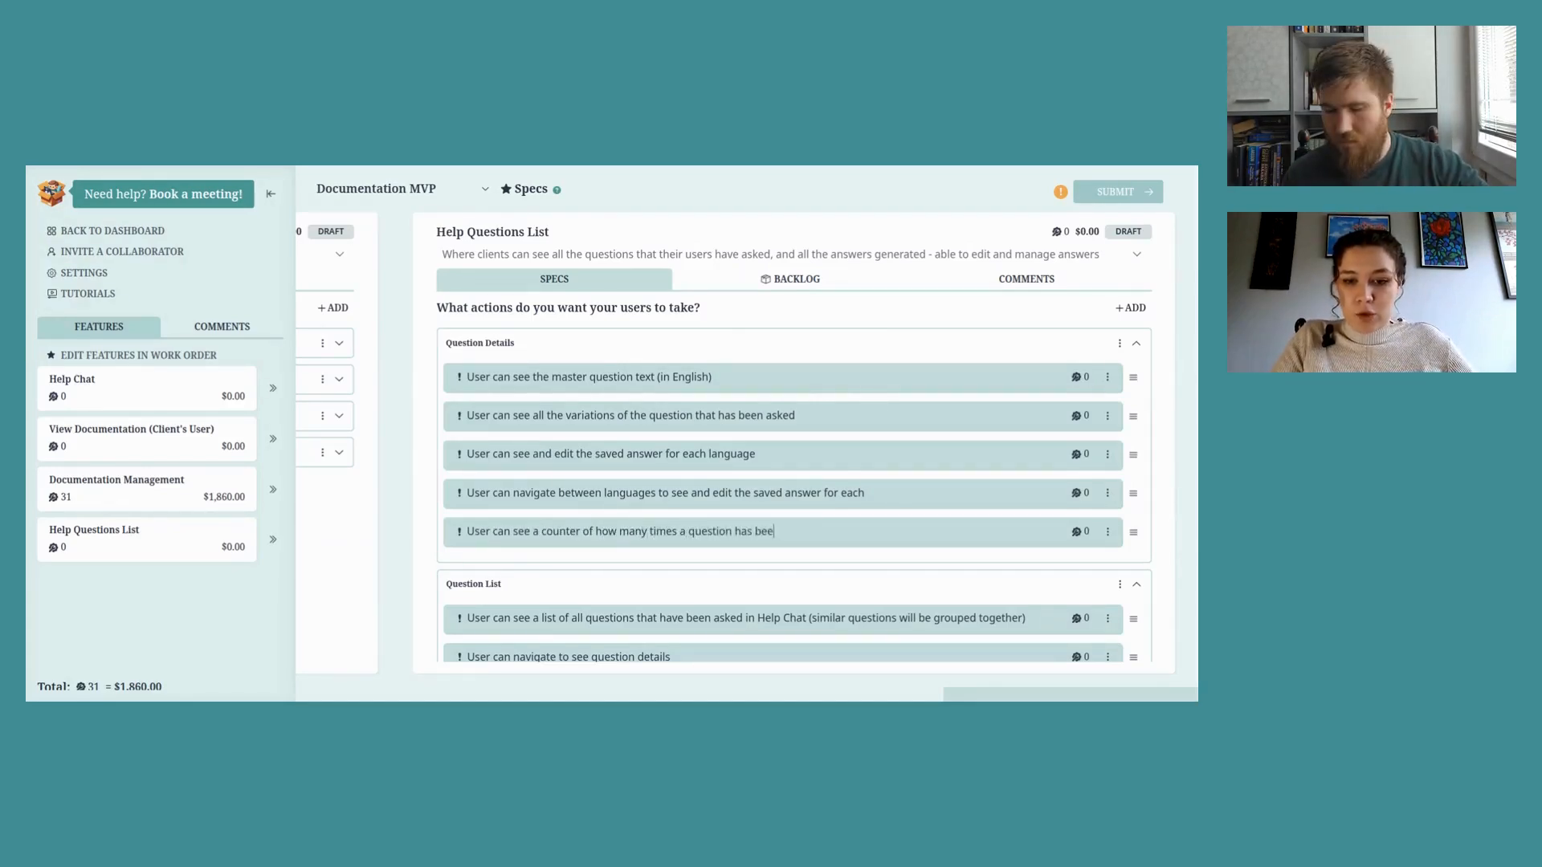
text(n asked)
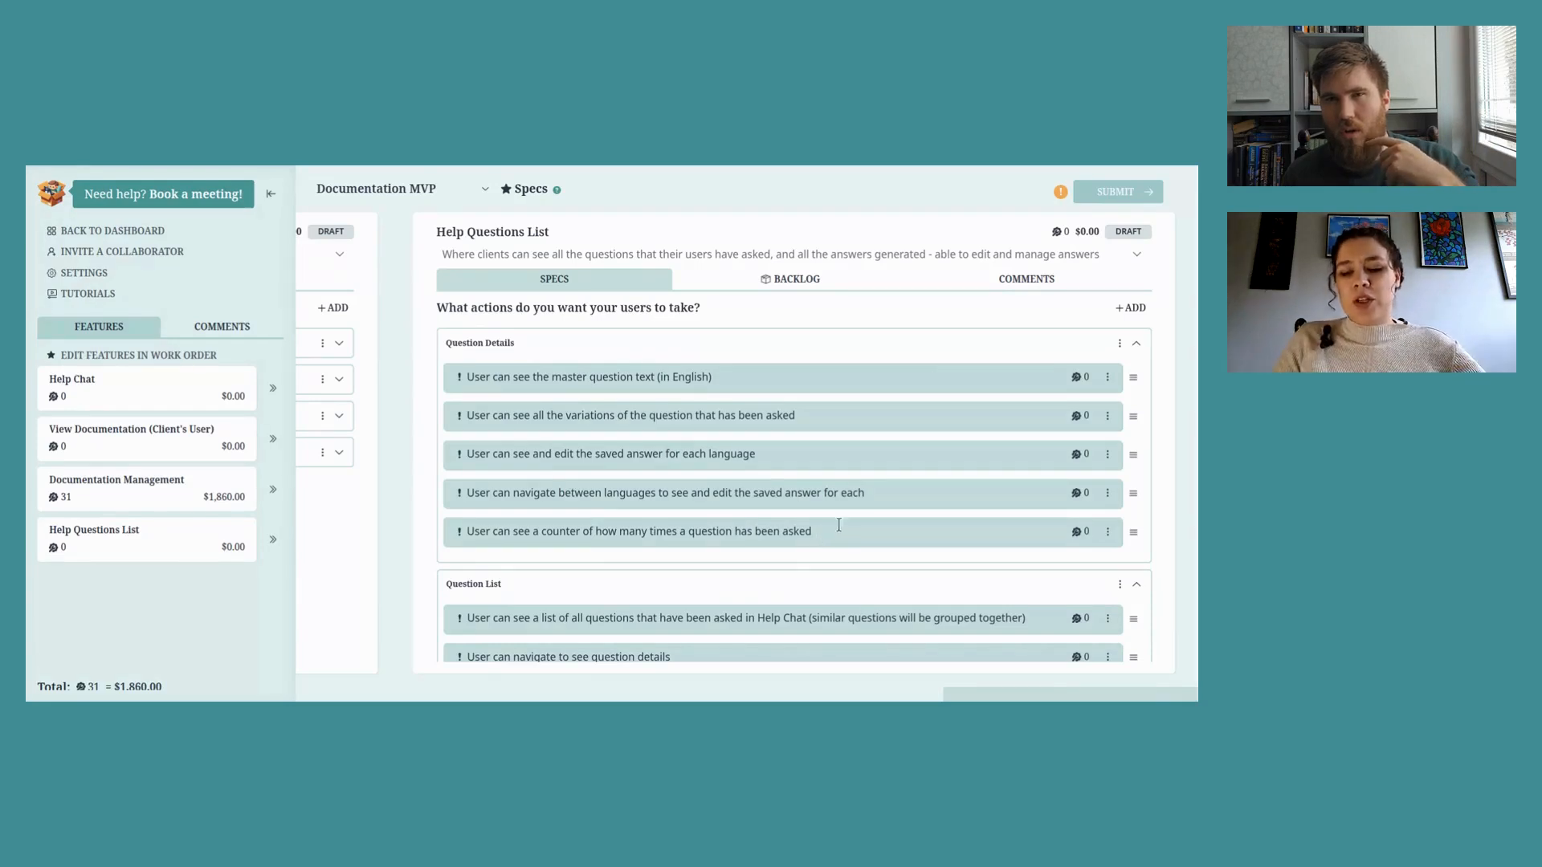
key(Return)
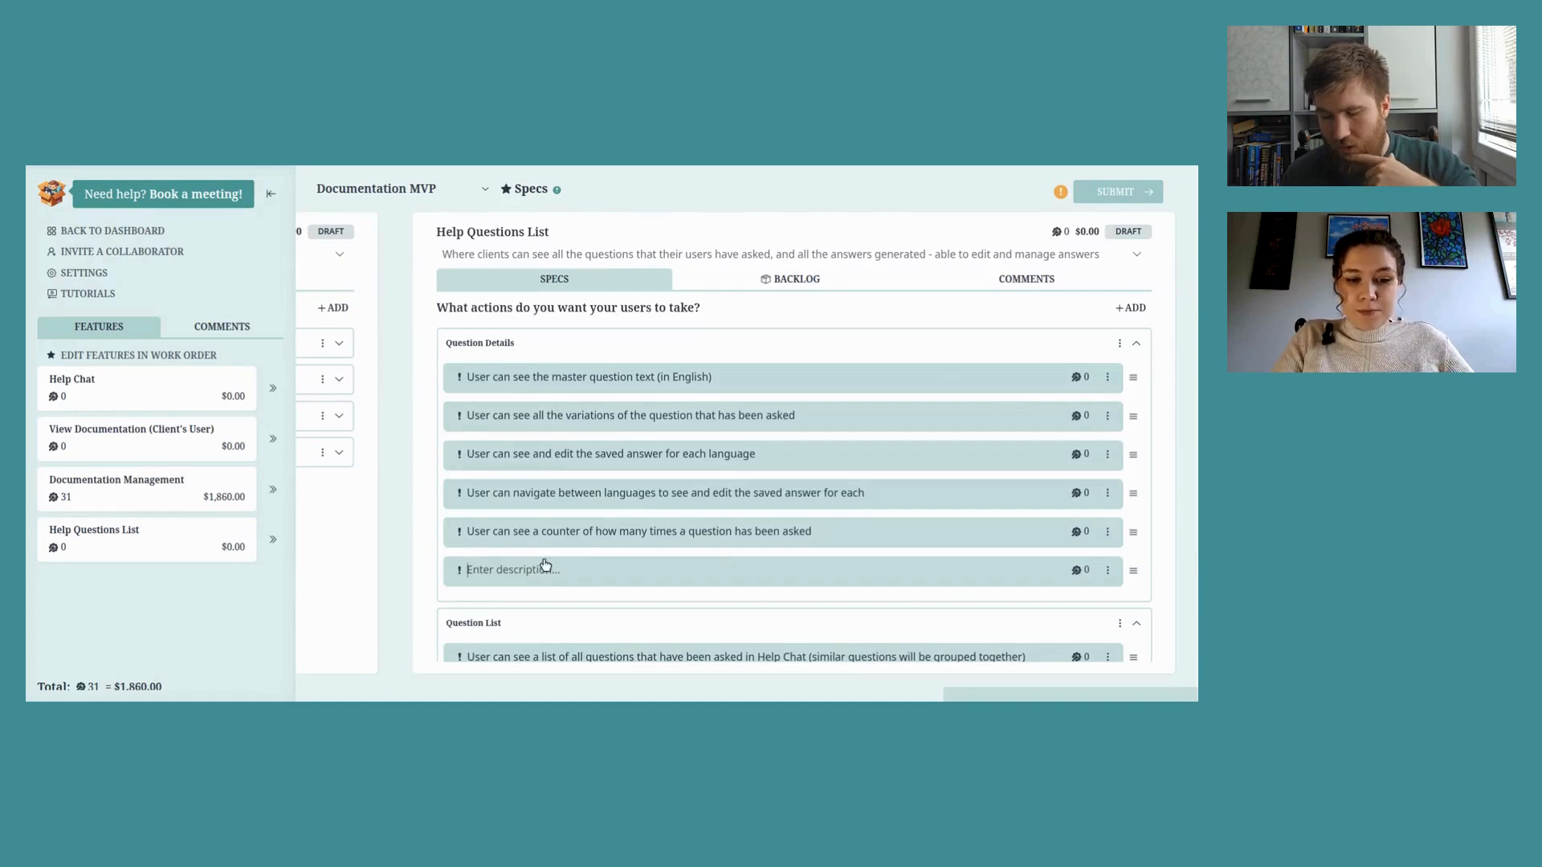
Step: Add actions for seeing related documents, linking a new document, and removing a linked document
text(User can see a li)
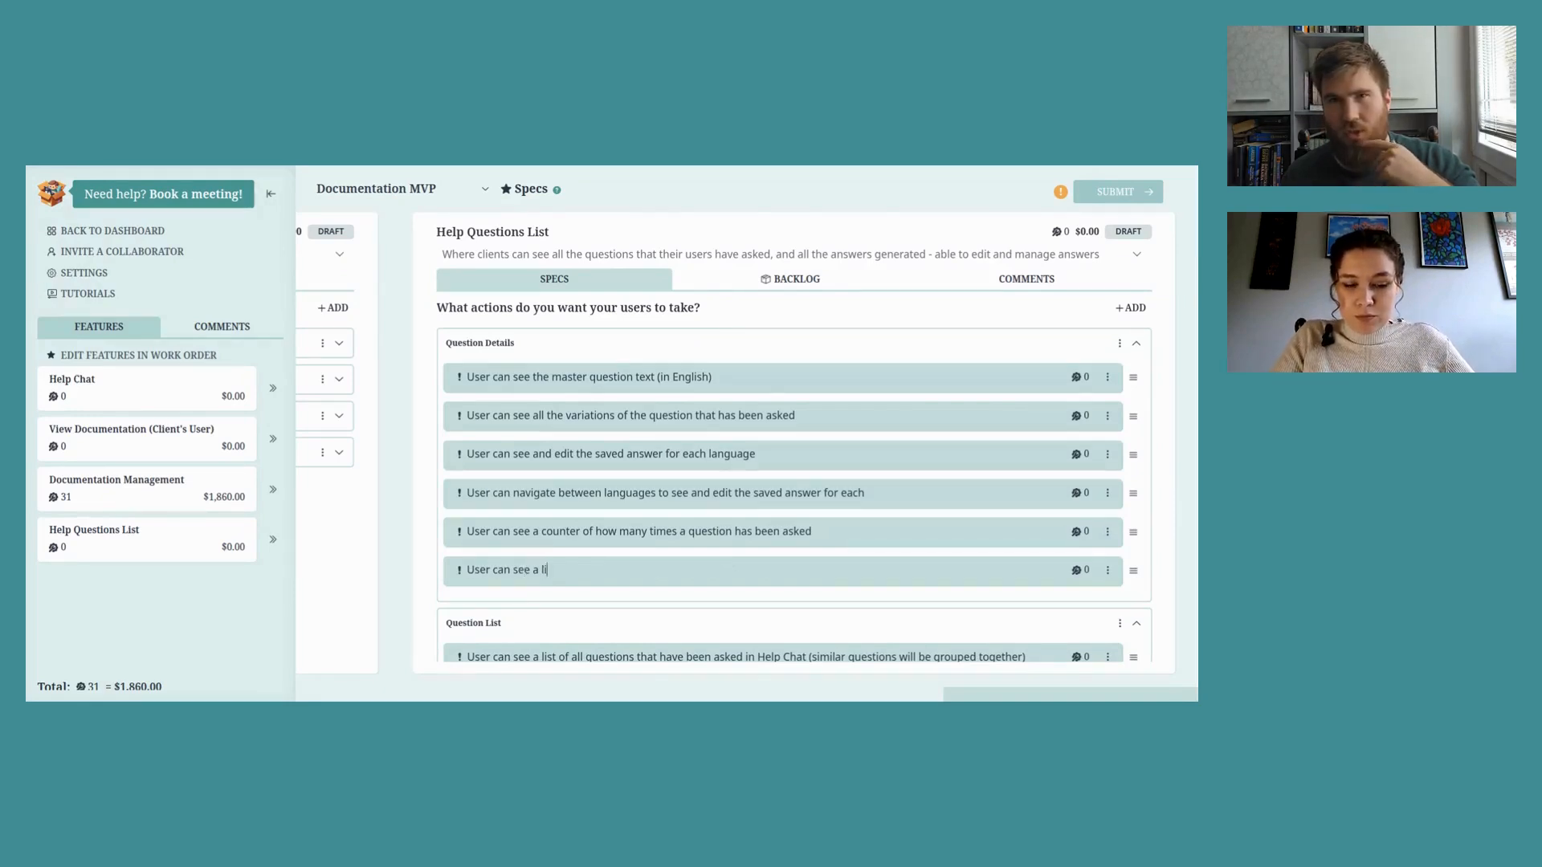
text(st of documents that )
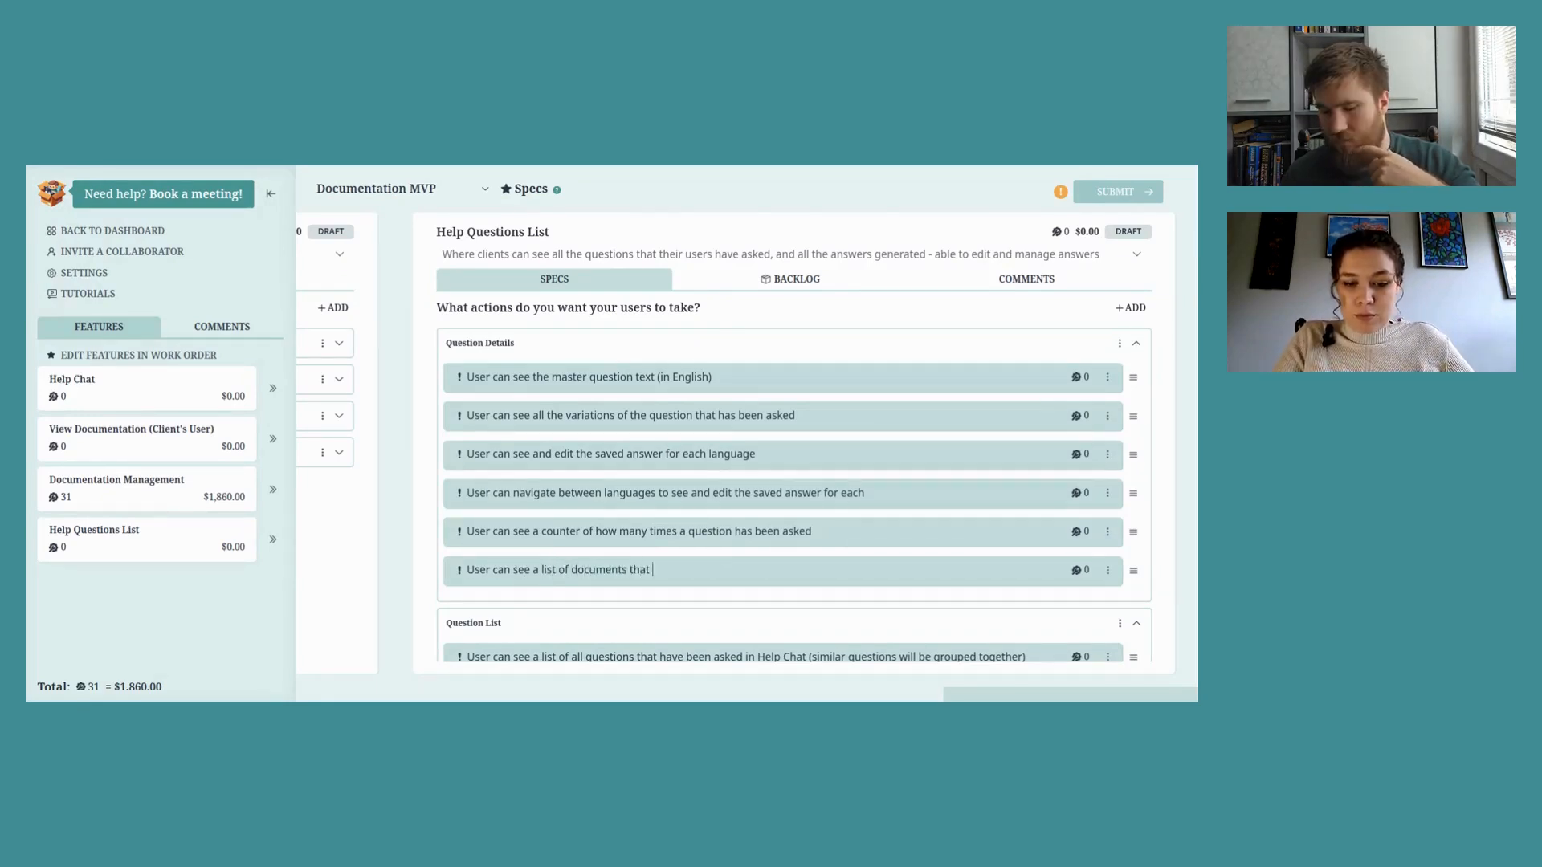
text(the question is related to)
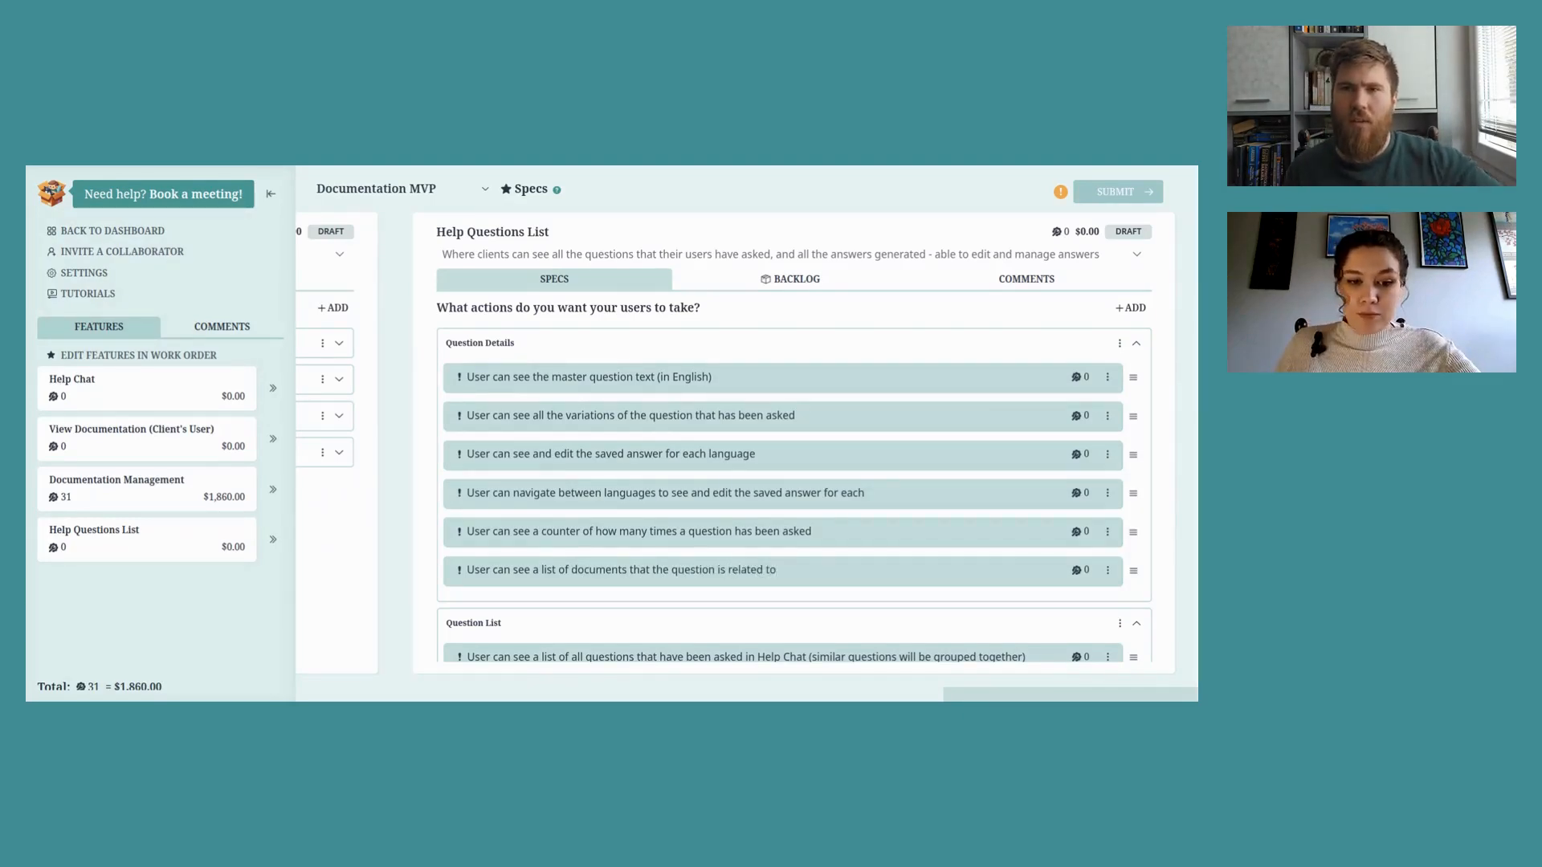
key(Return)
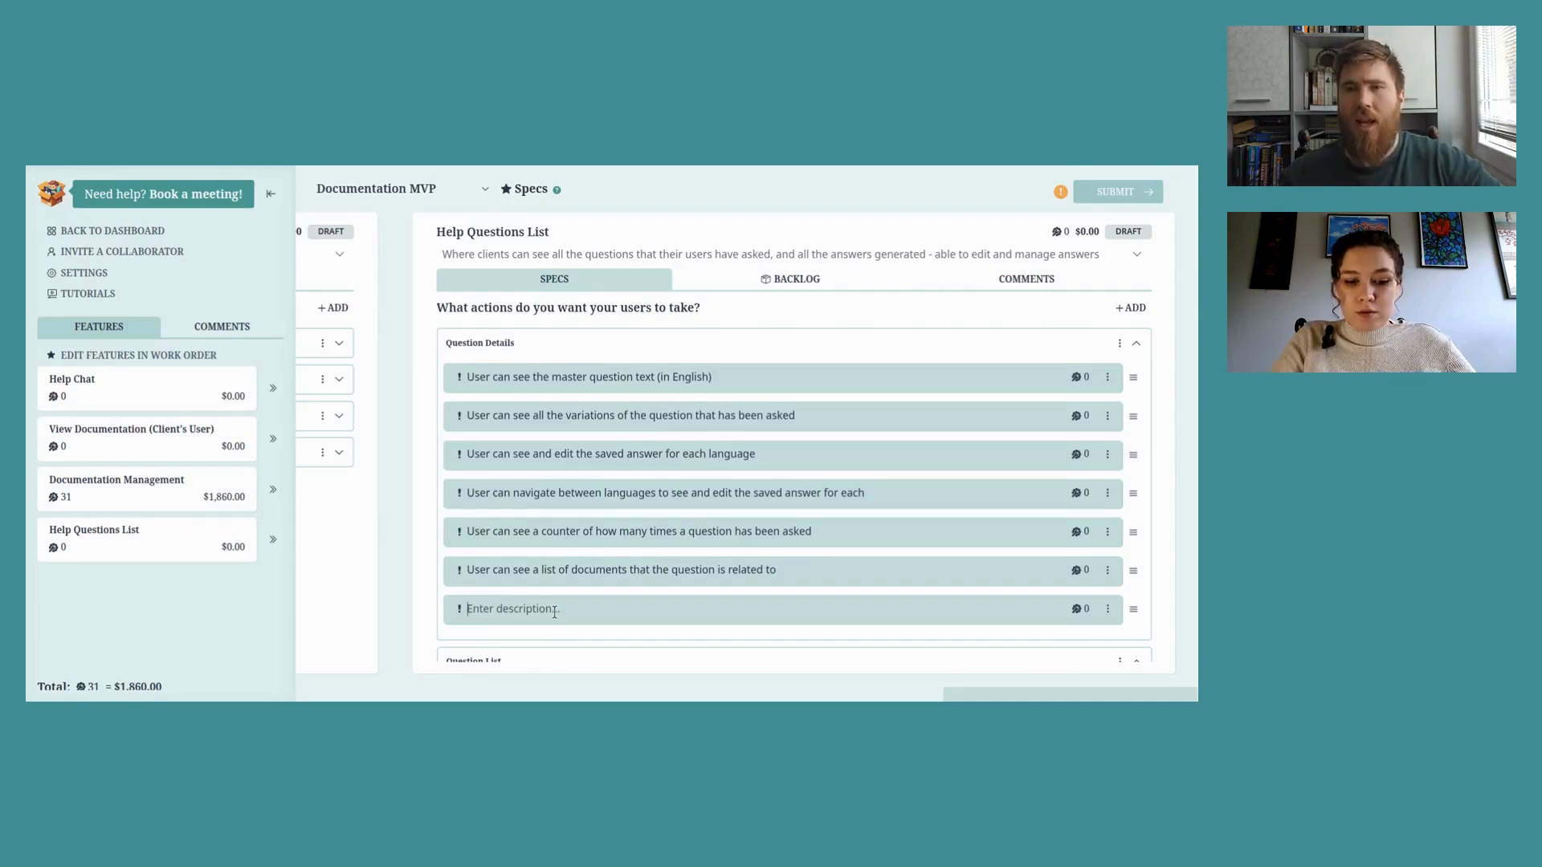
text(User can l)
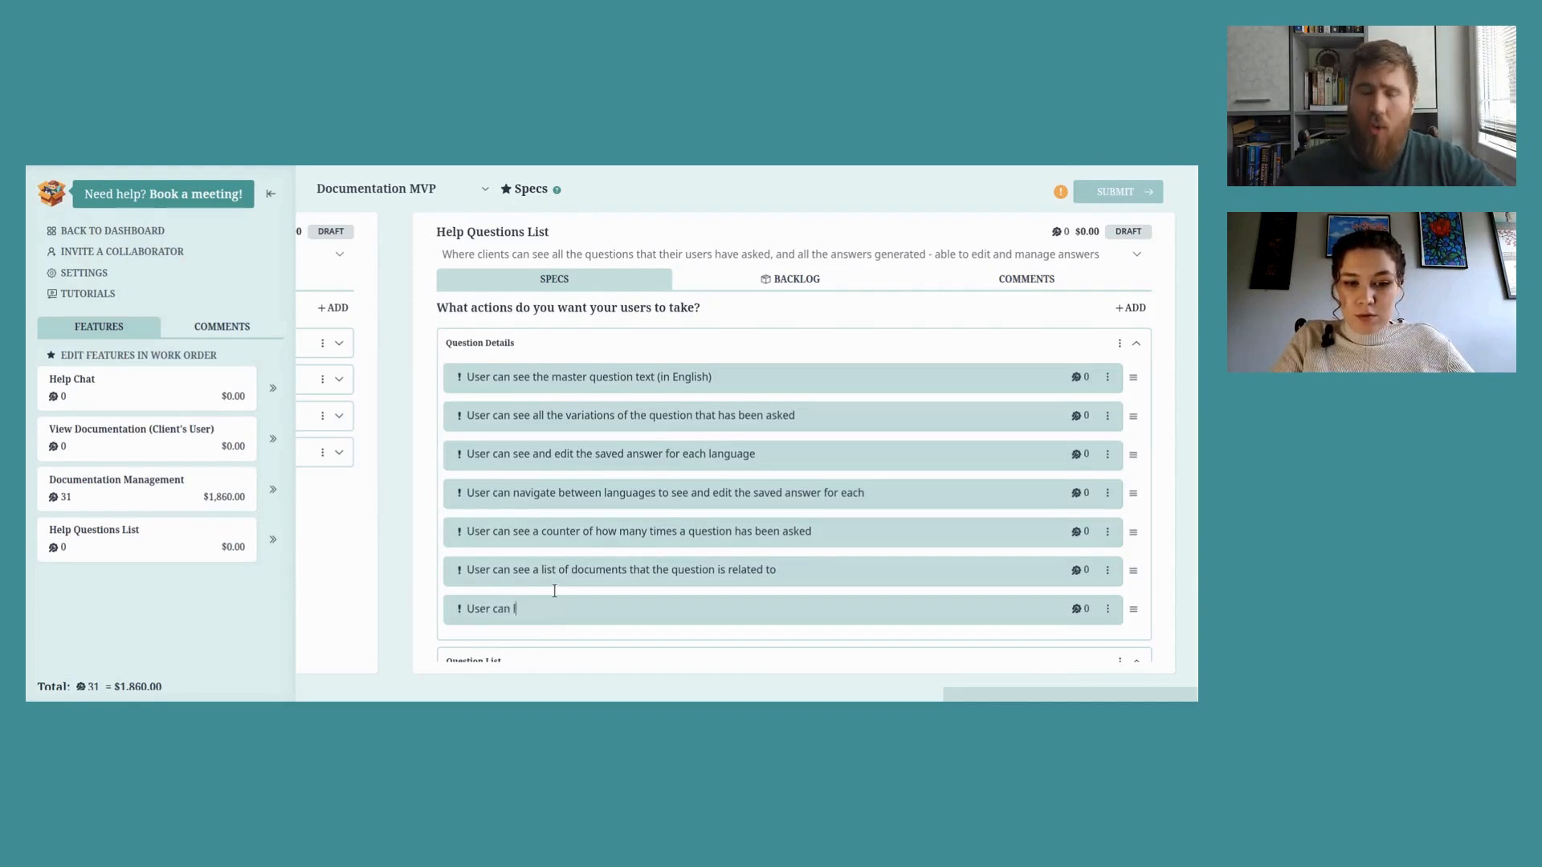
text(ink a ne)
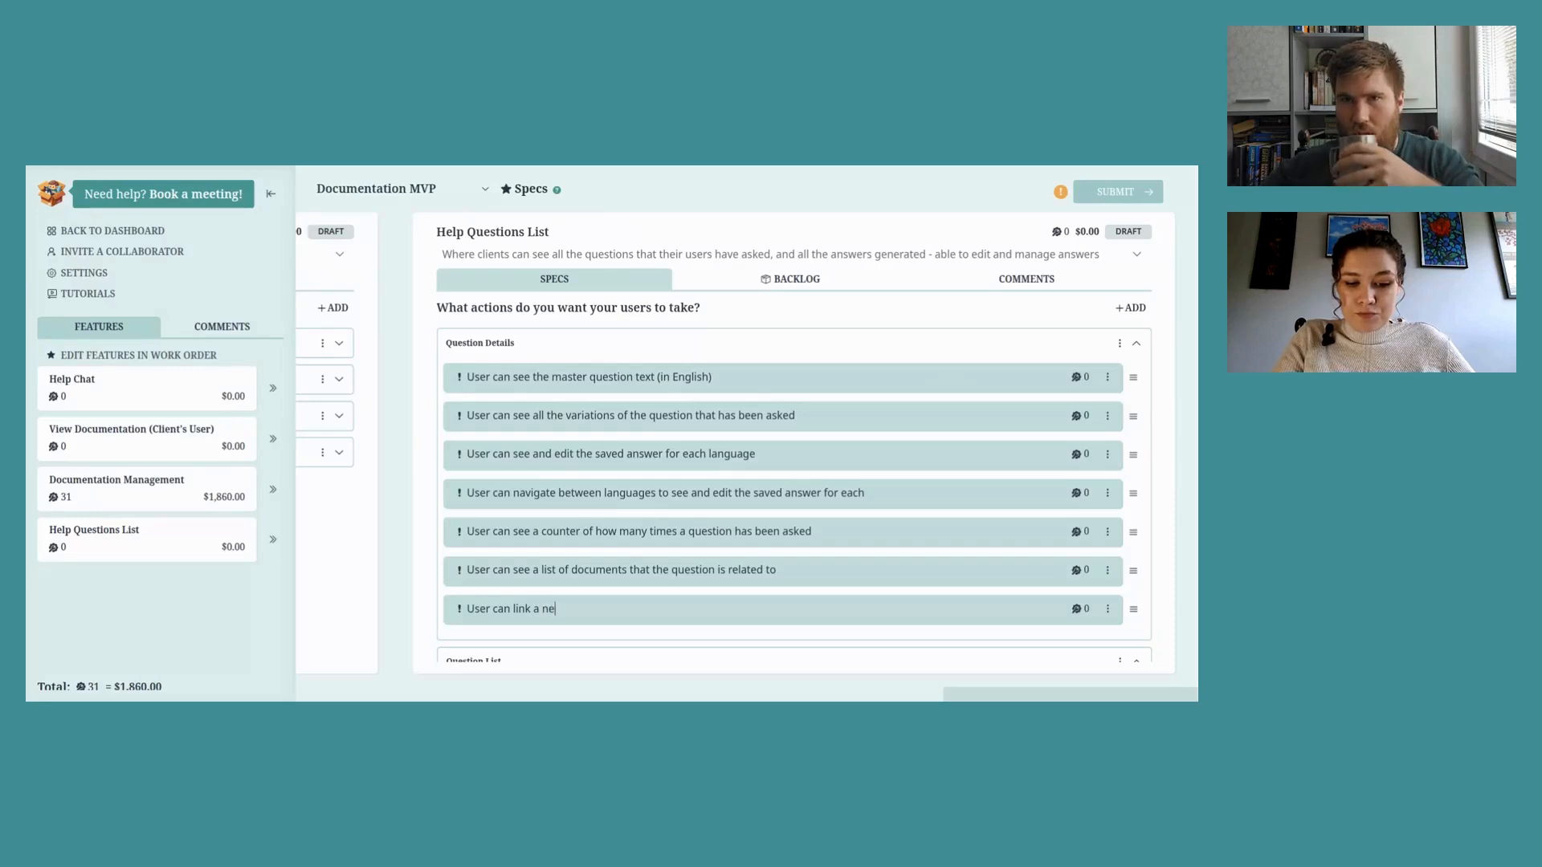
text(w document to the q)
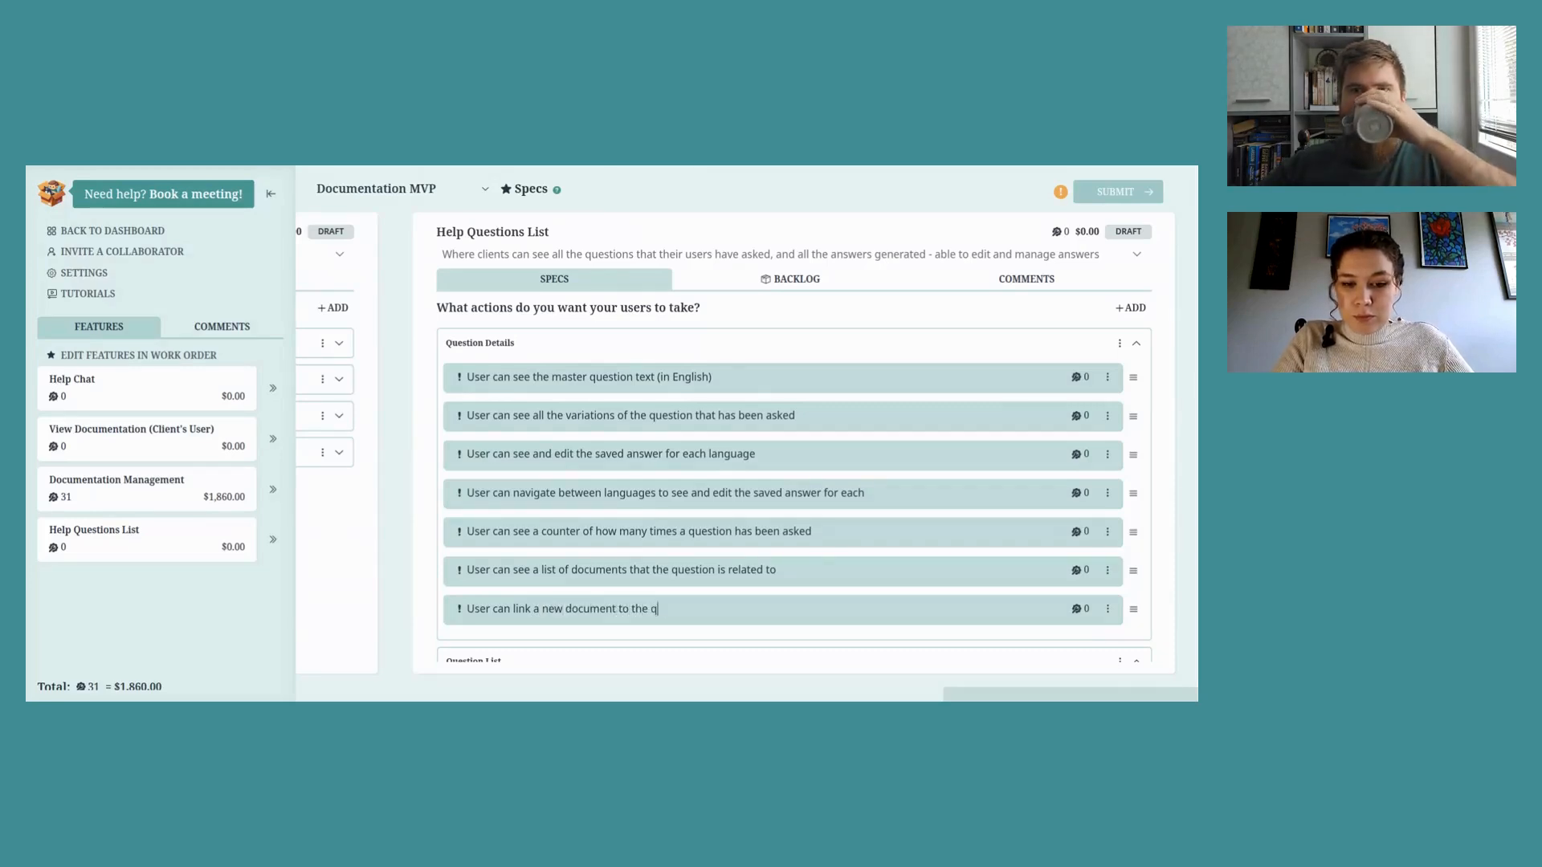
text(uestion)
key(Return)
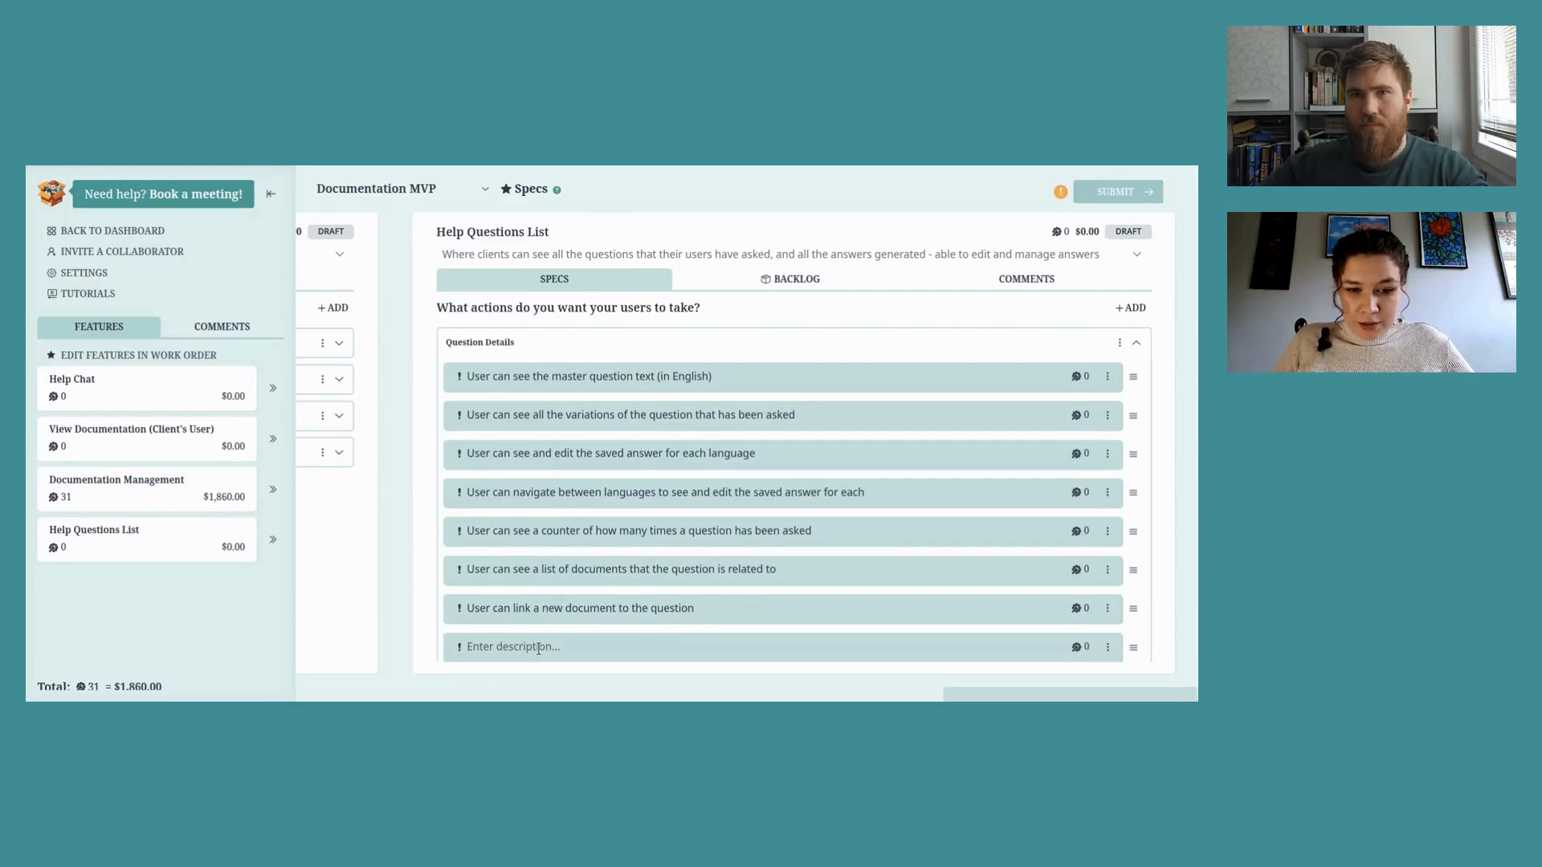
scroll(521, 546, down, 1)
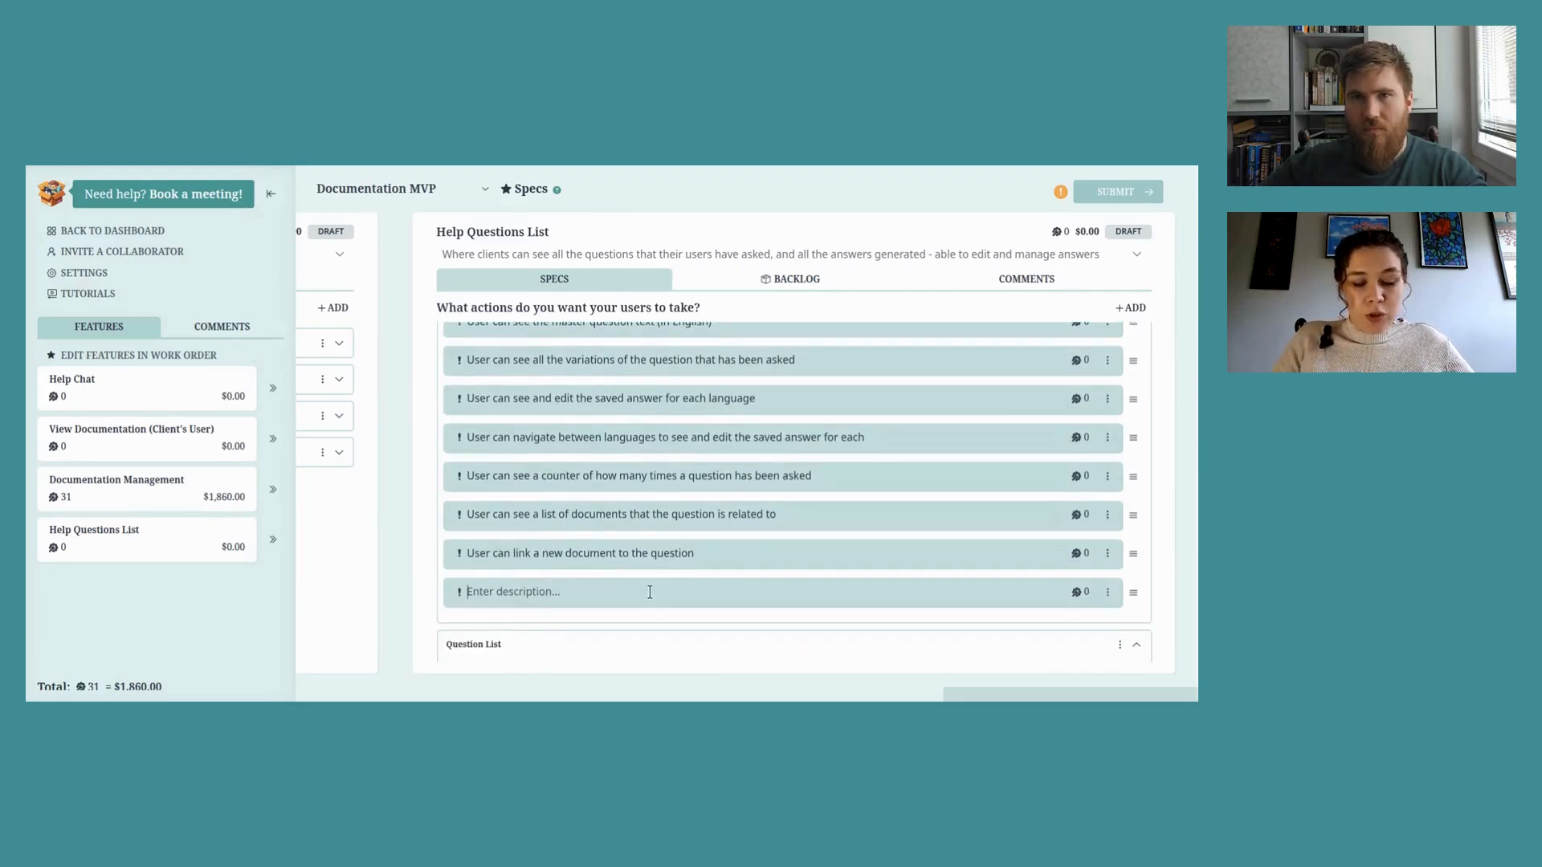
text(User )
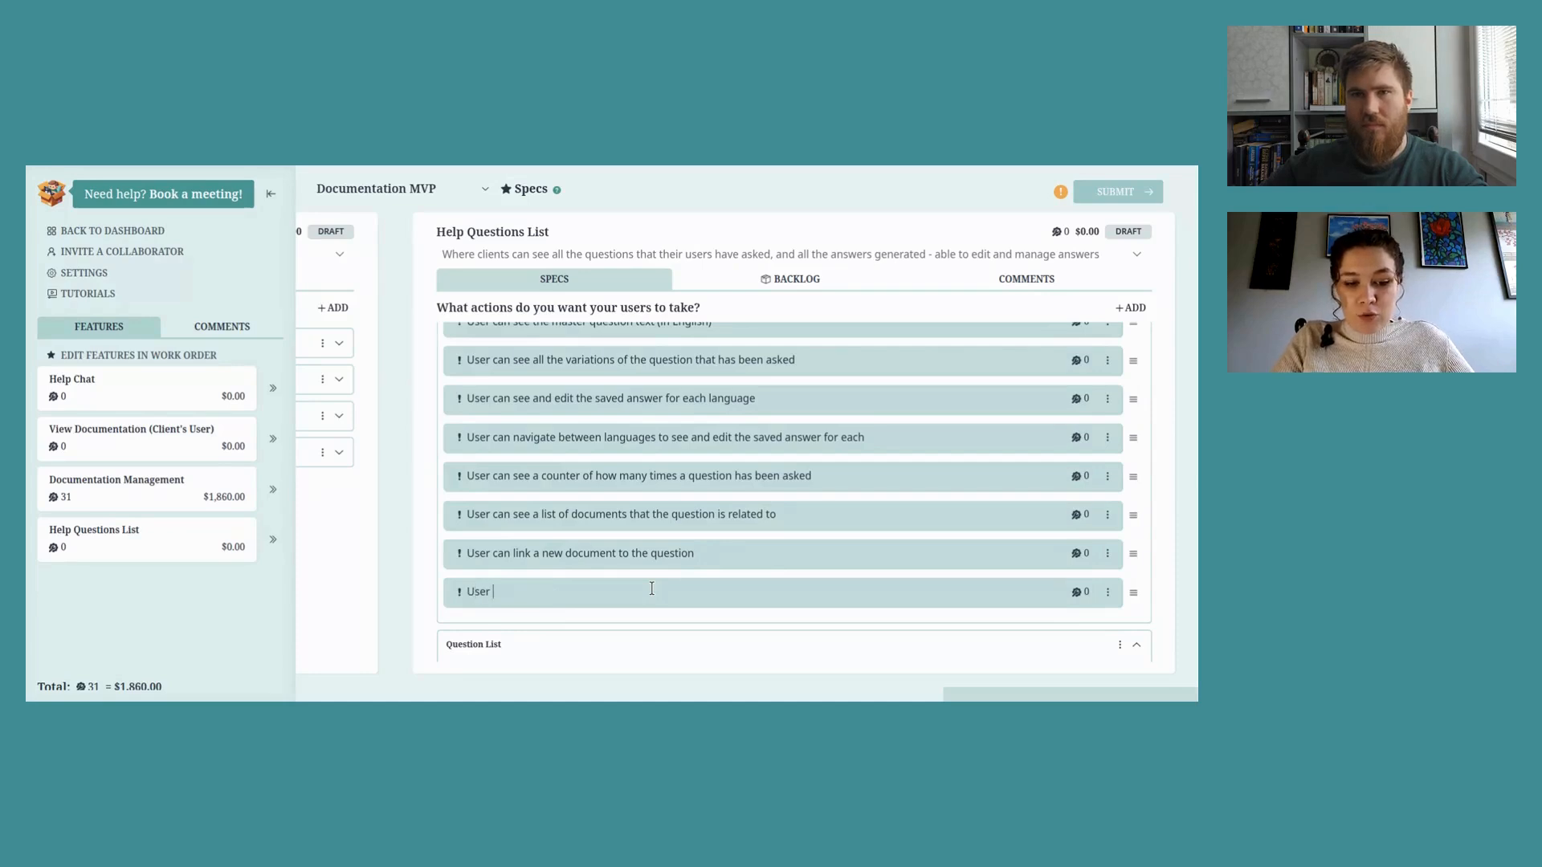
text(can remove a l)
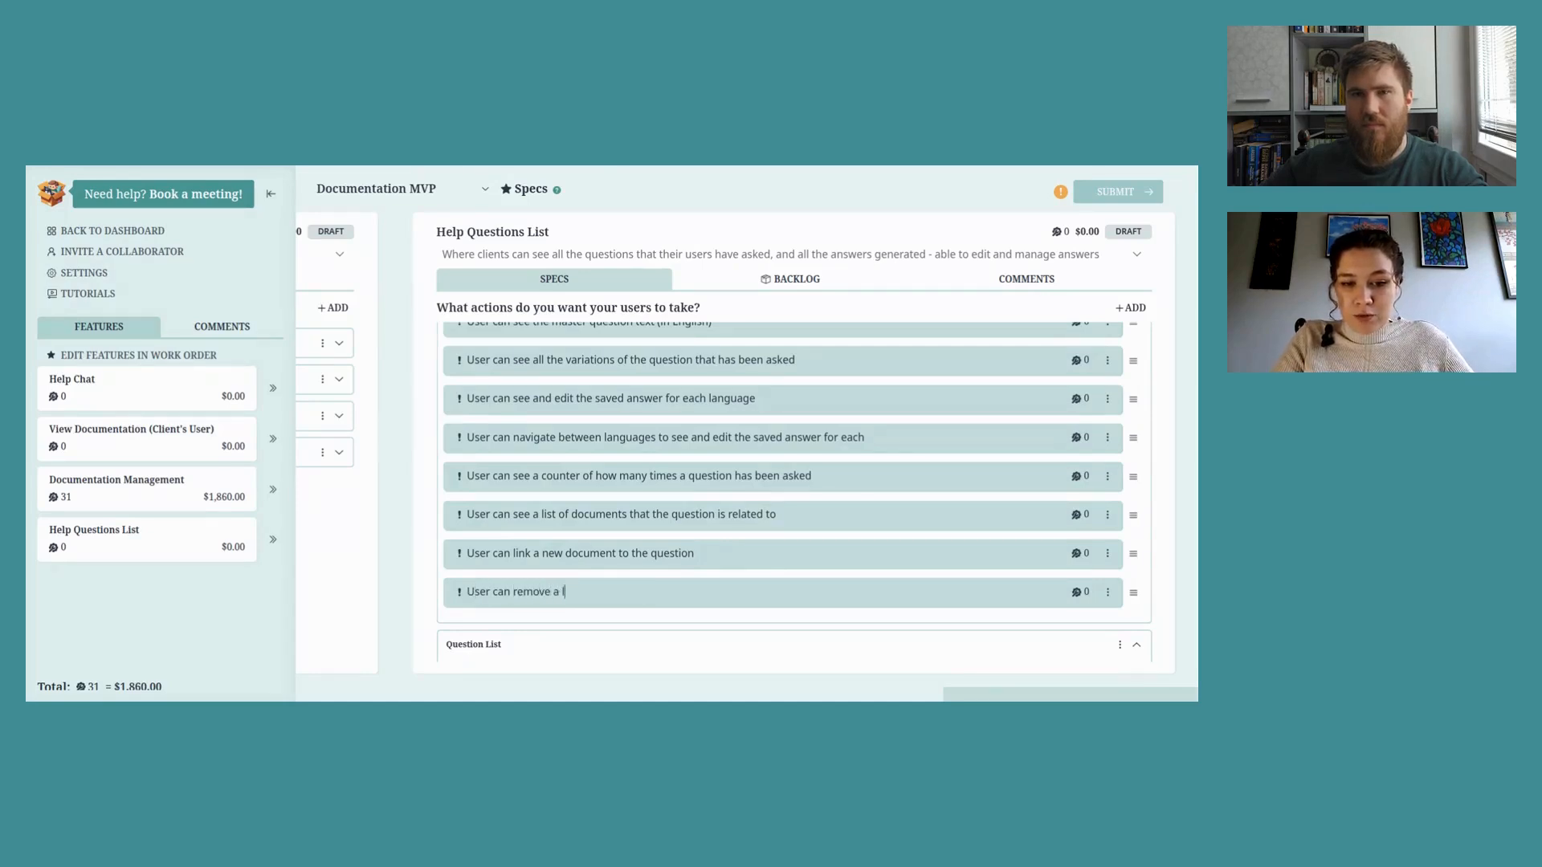
text(inked )
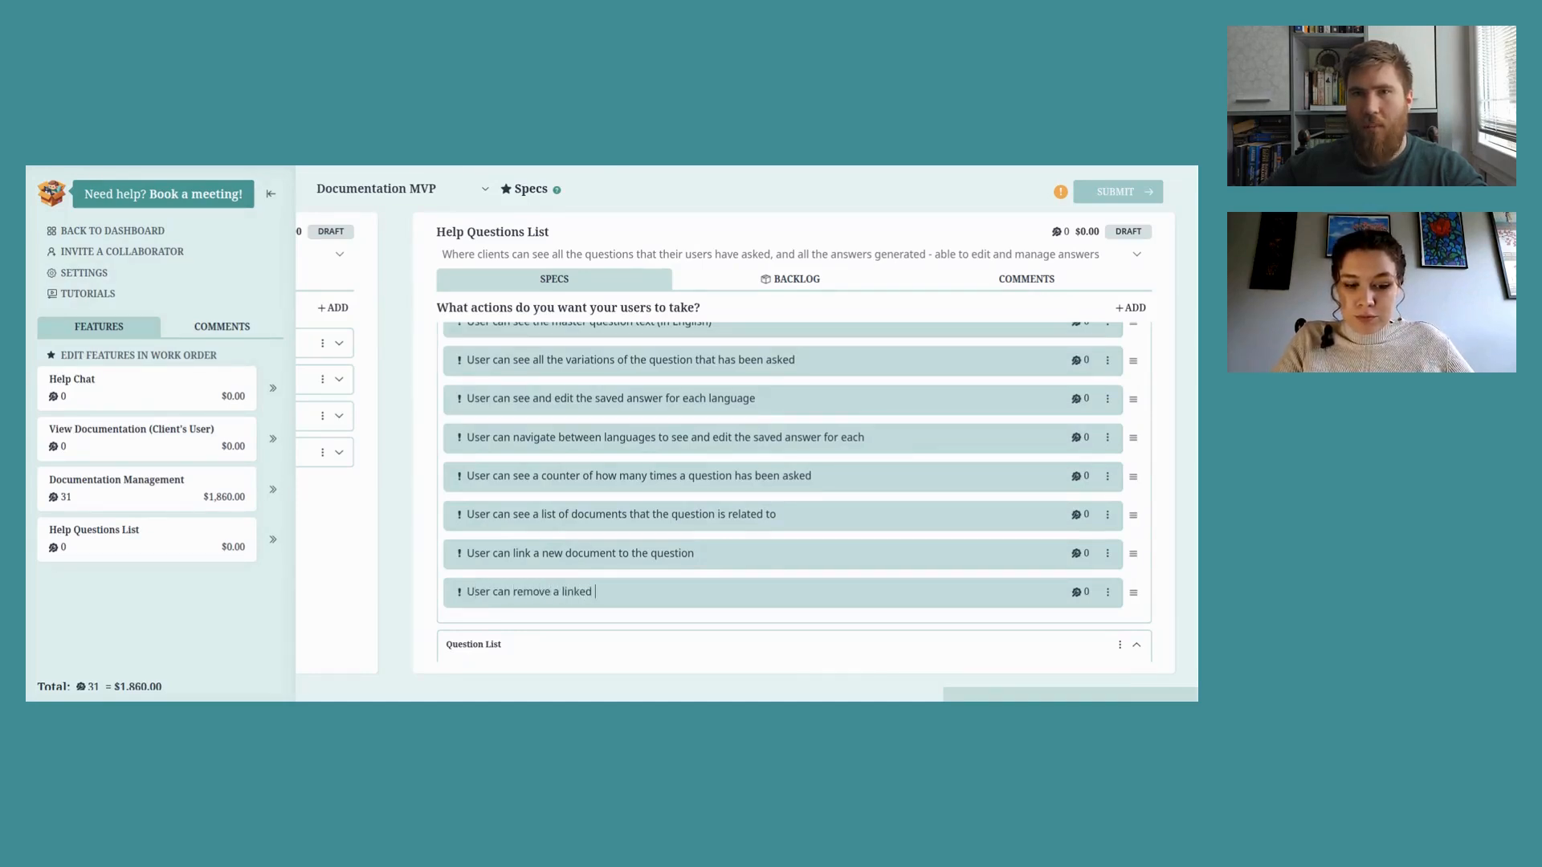
text(document from )
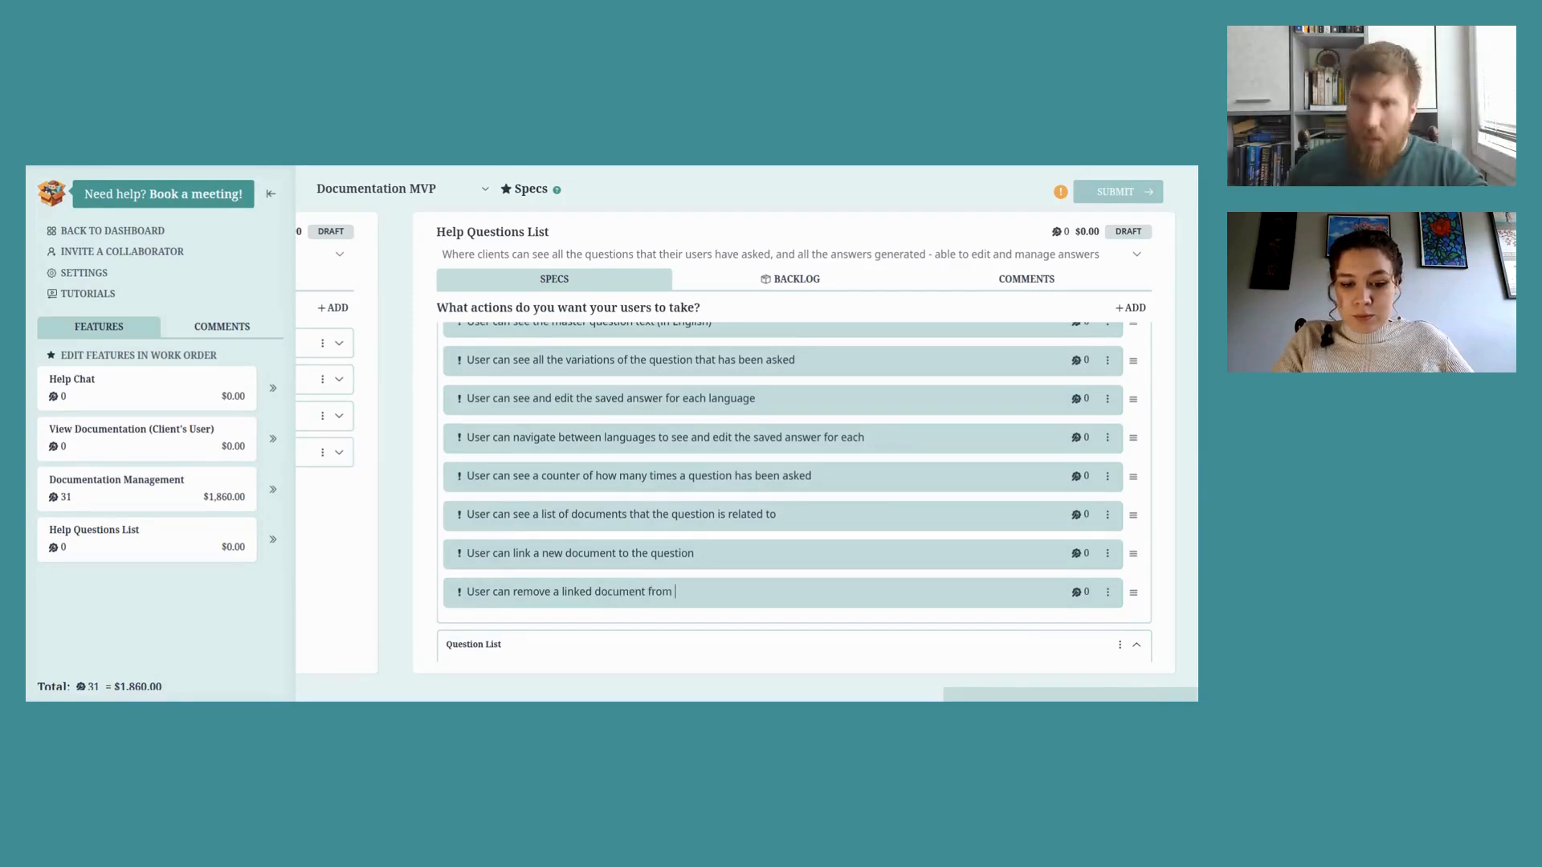
text(the question)
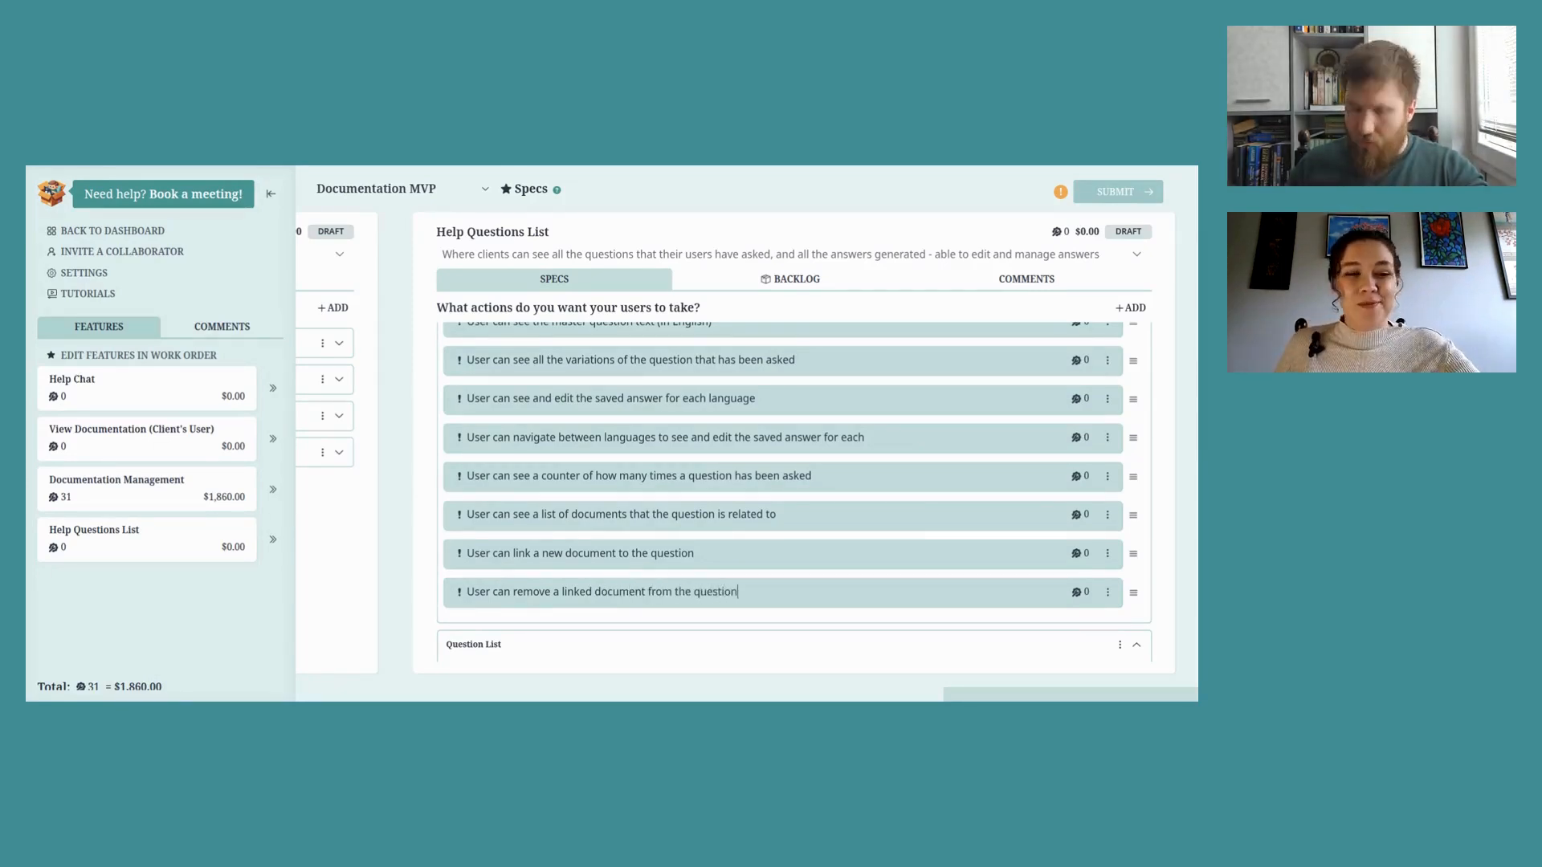
scroll(873, 544, up, 1)
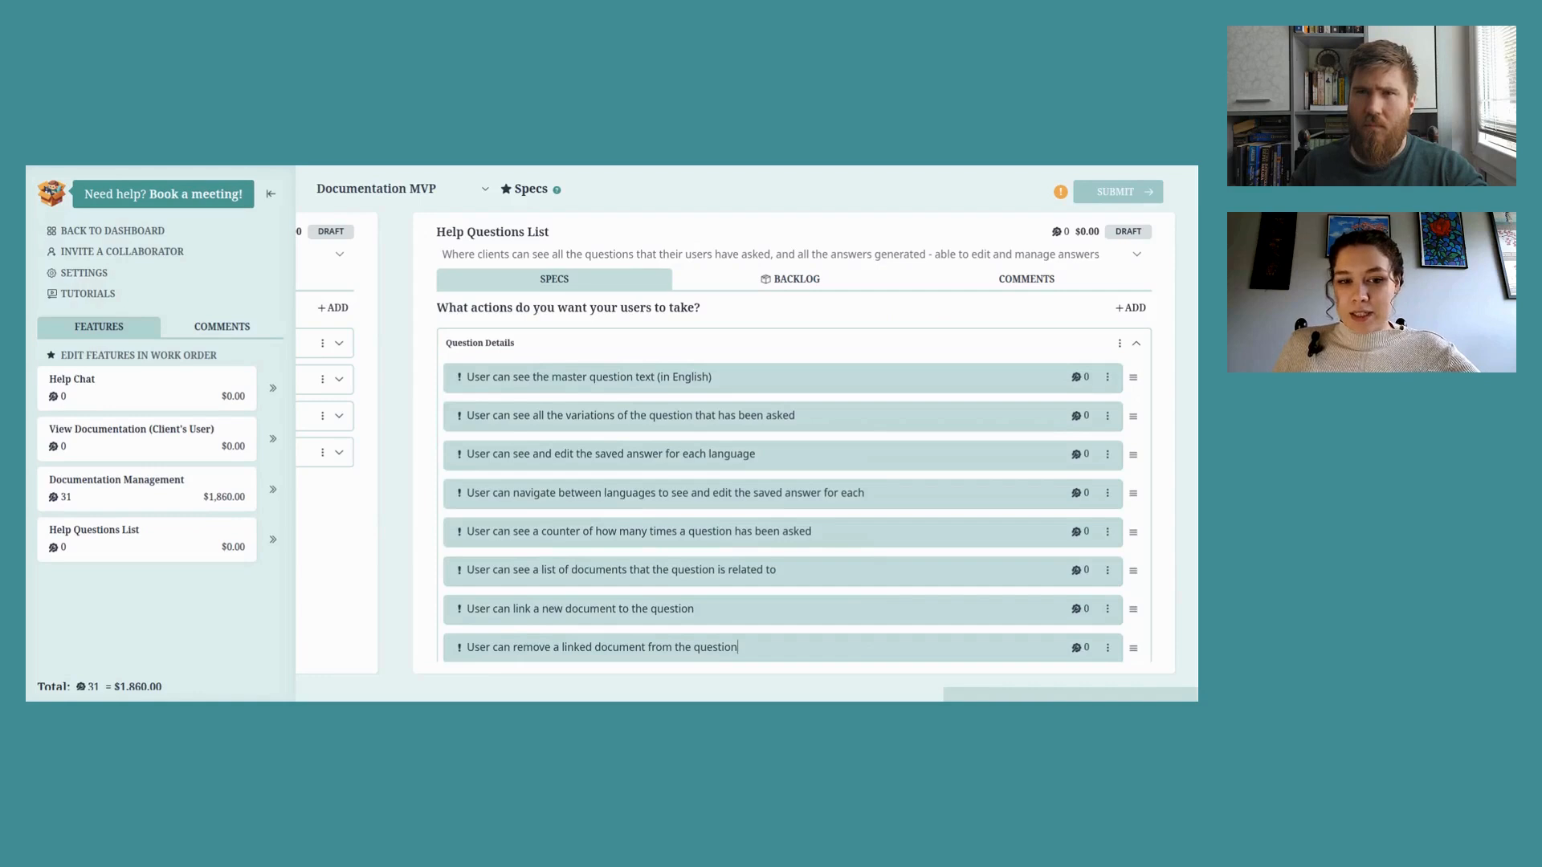
Step: Give the master question text action the suggested 'Master Question Text' function
click(1076, 379)
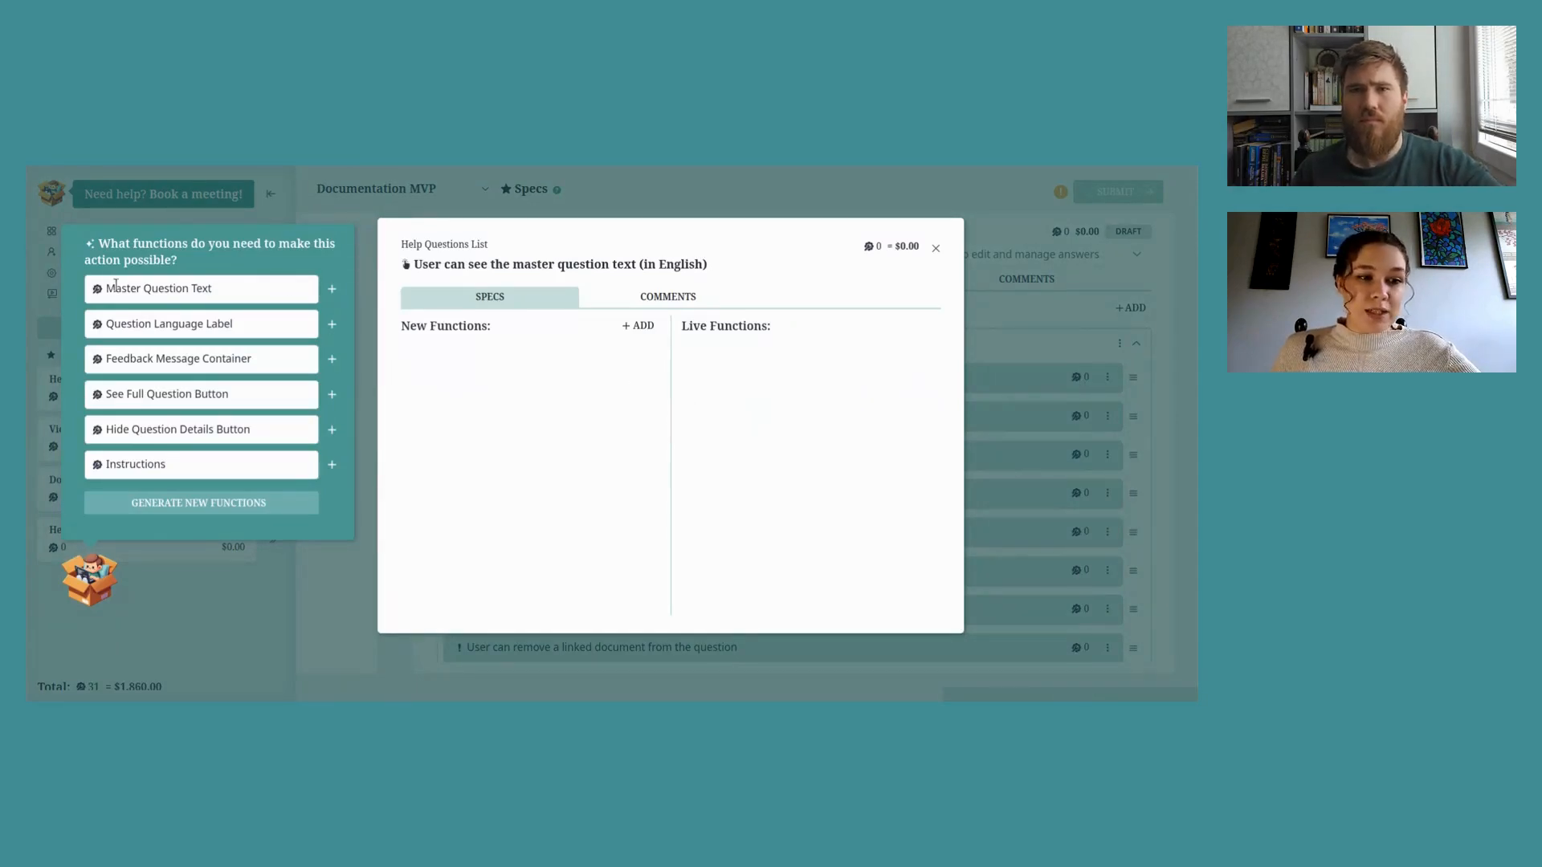
drag(149, 288, 213, 289)
click(331, 289)
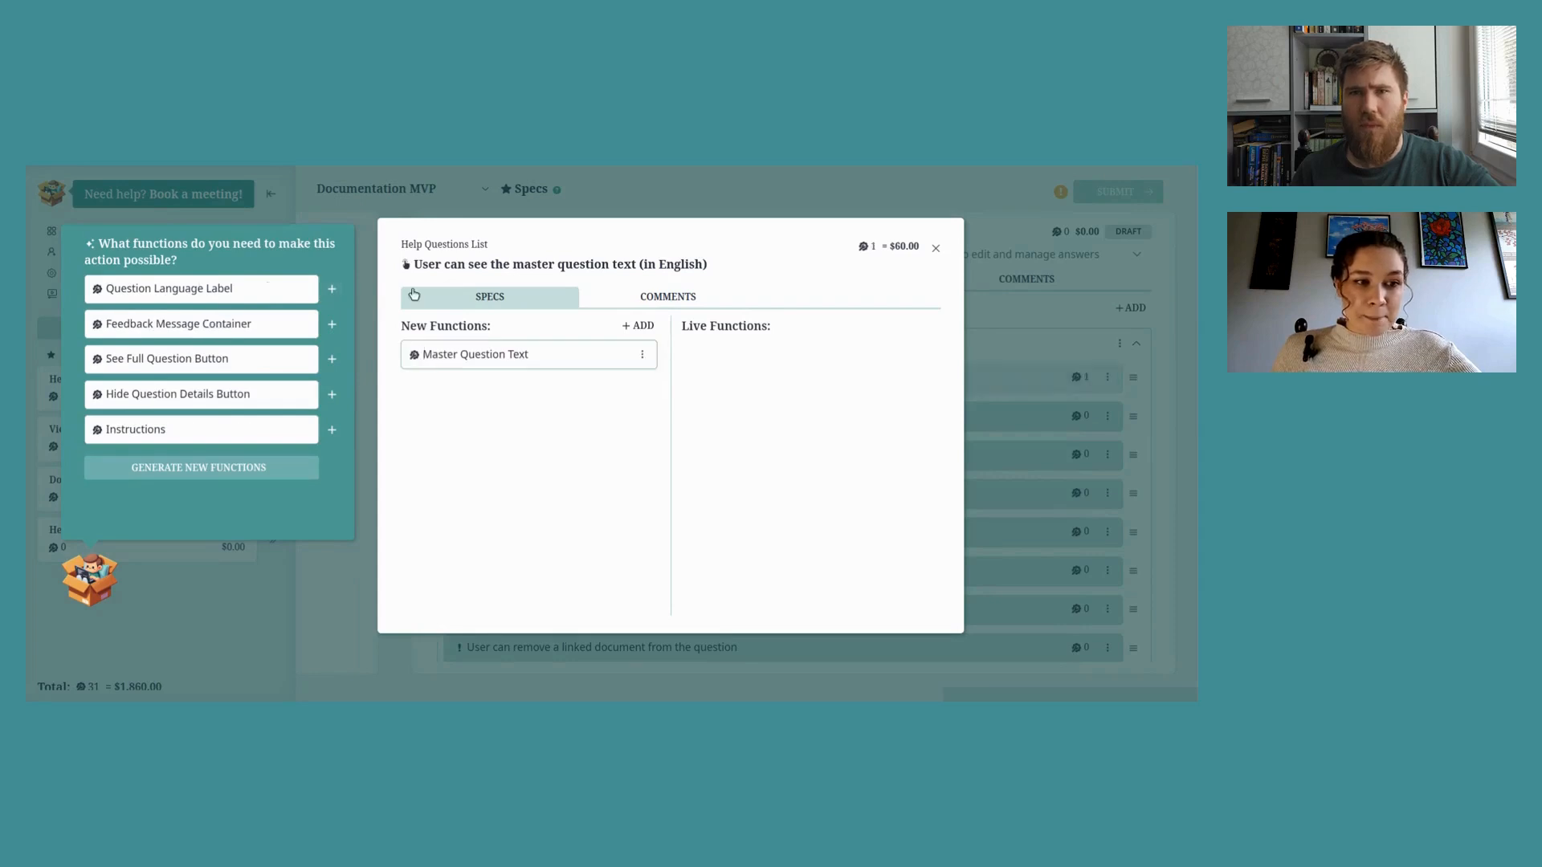
click(936, 248)
Step: Give the question variations action a 'Question variation text' function
click(1078, 420)
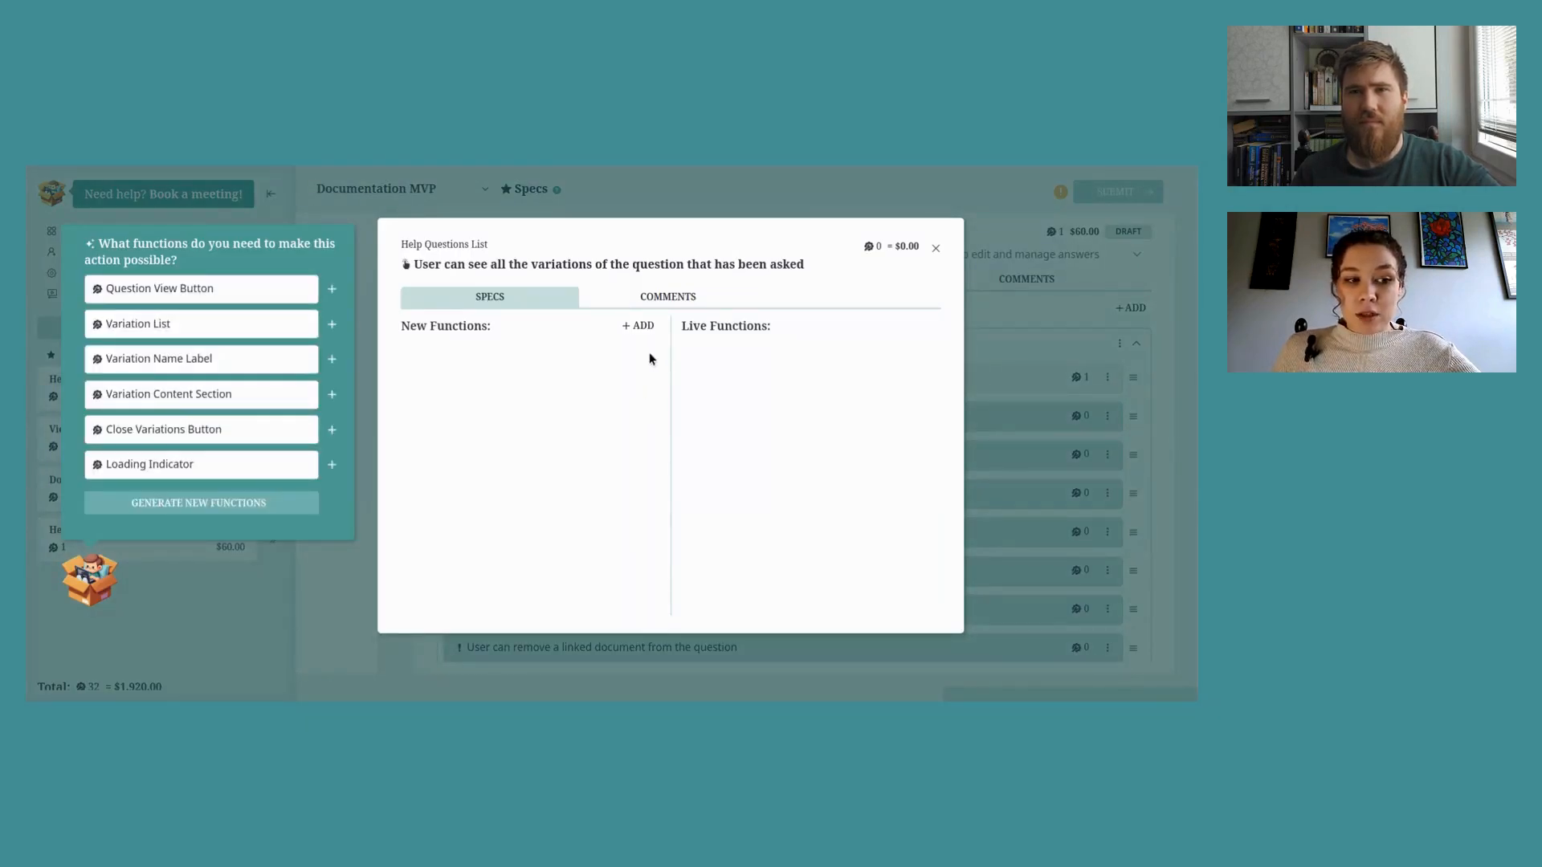
click(639, 326)
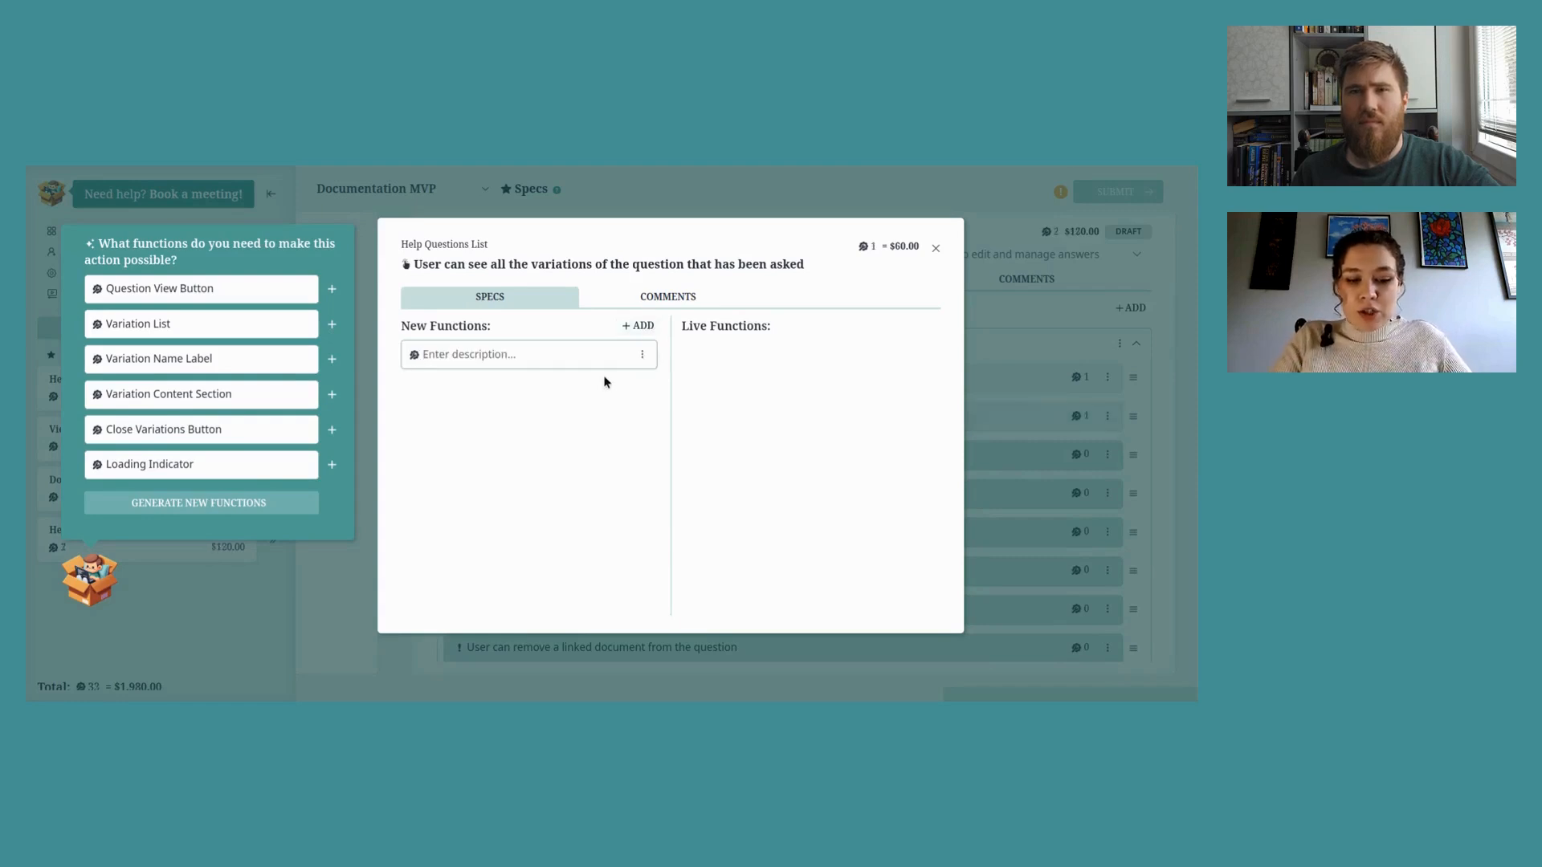
text(QUestion)
key(BackSpace)
key(BackSpace)
key(BackSpace)
key(BackSpace)
key(BackSpace)
key(BackSpace)
key(BackSpace)
key(BackSpace)
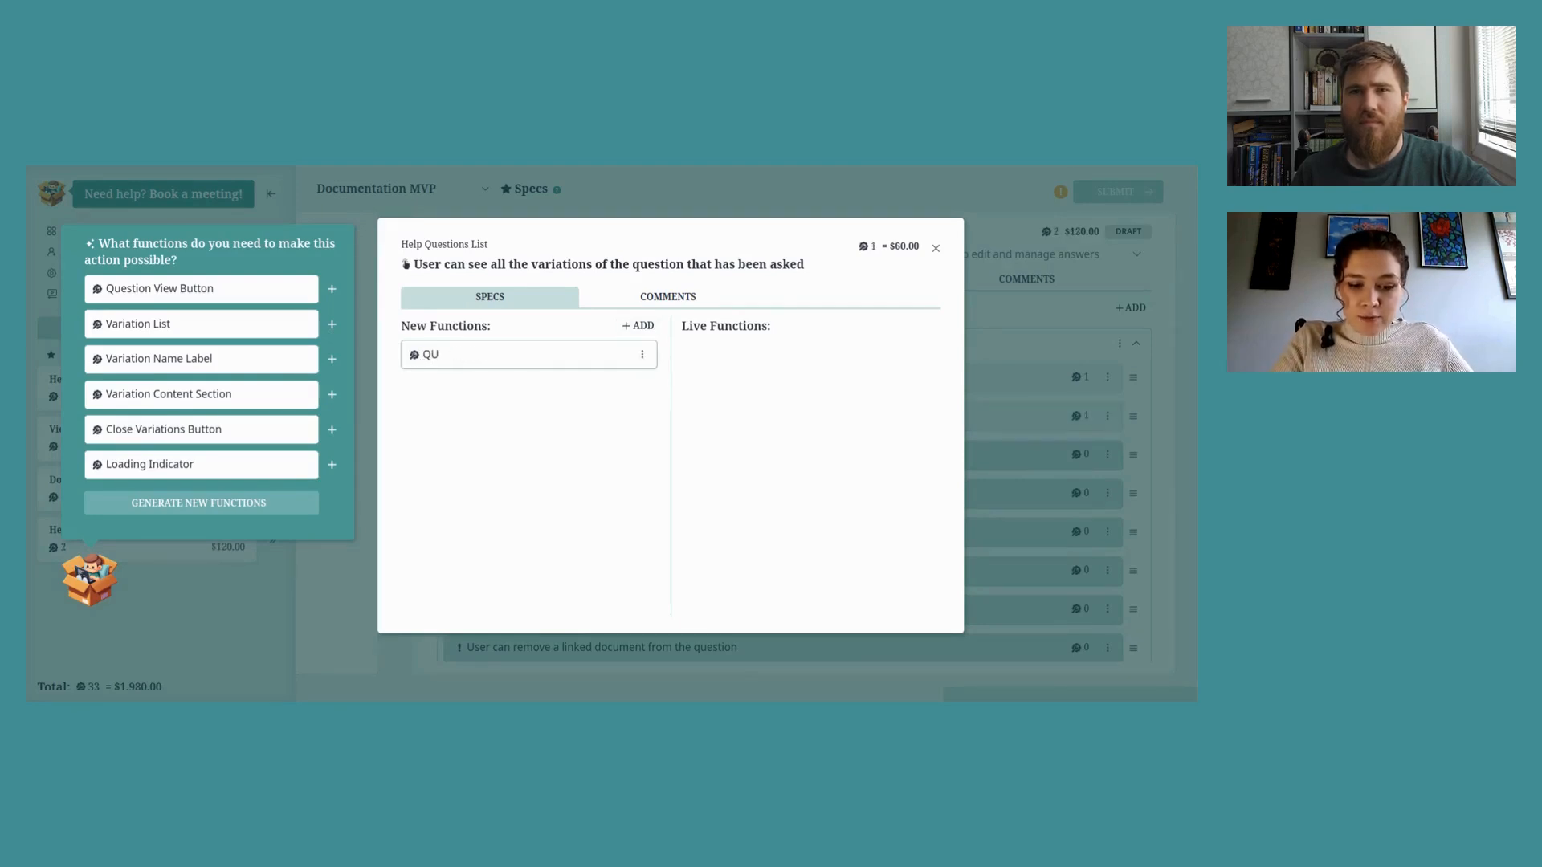
text(uestion var)
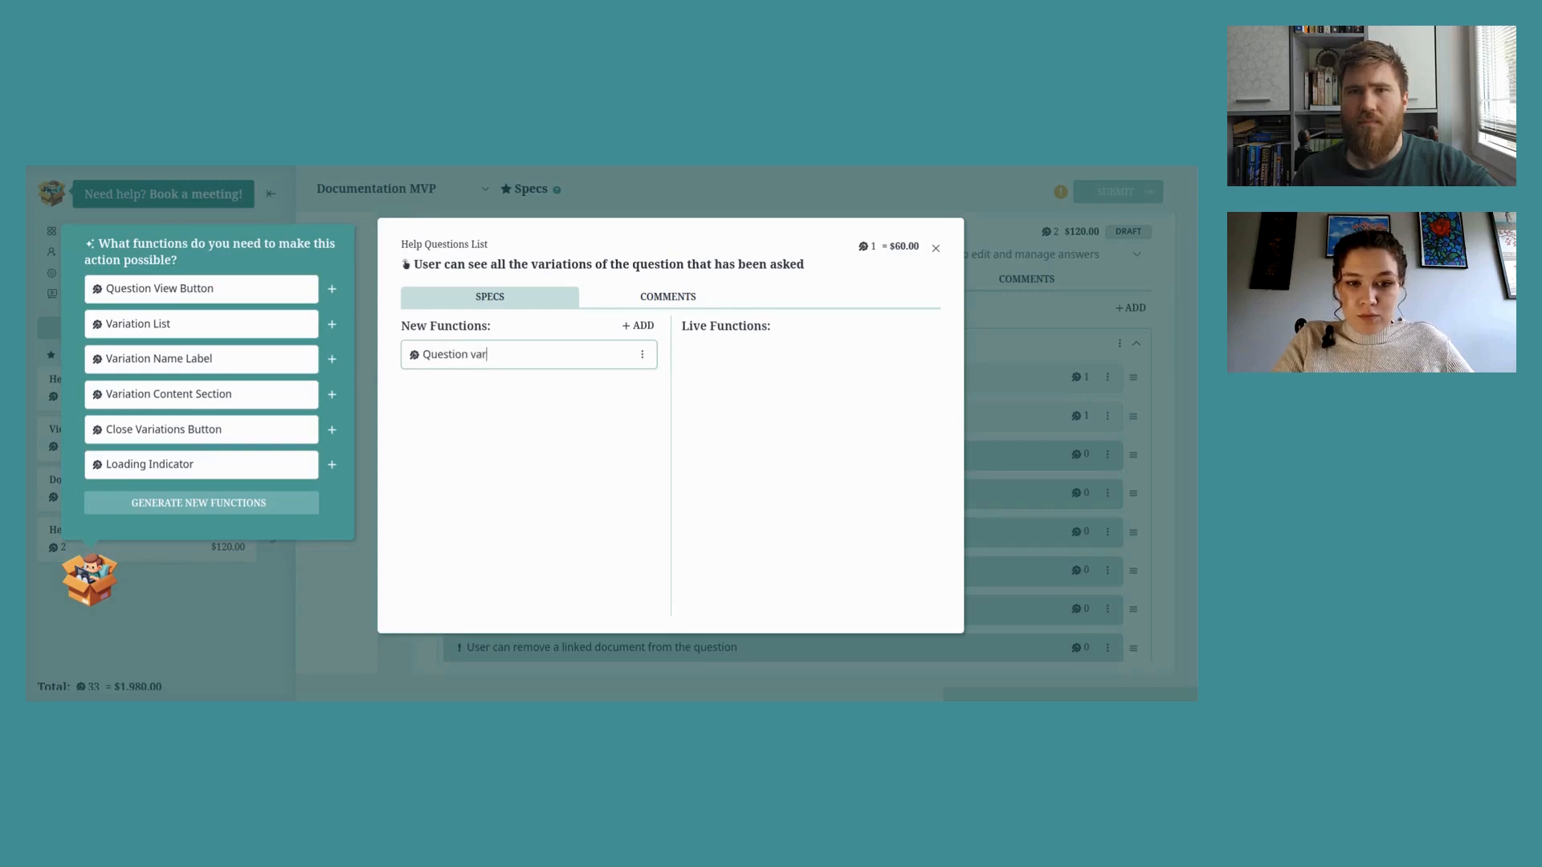
text(iation te)
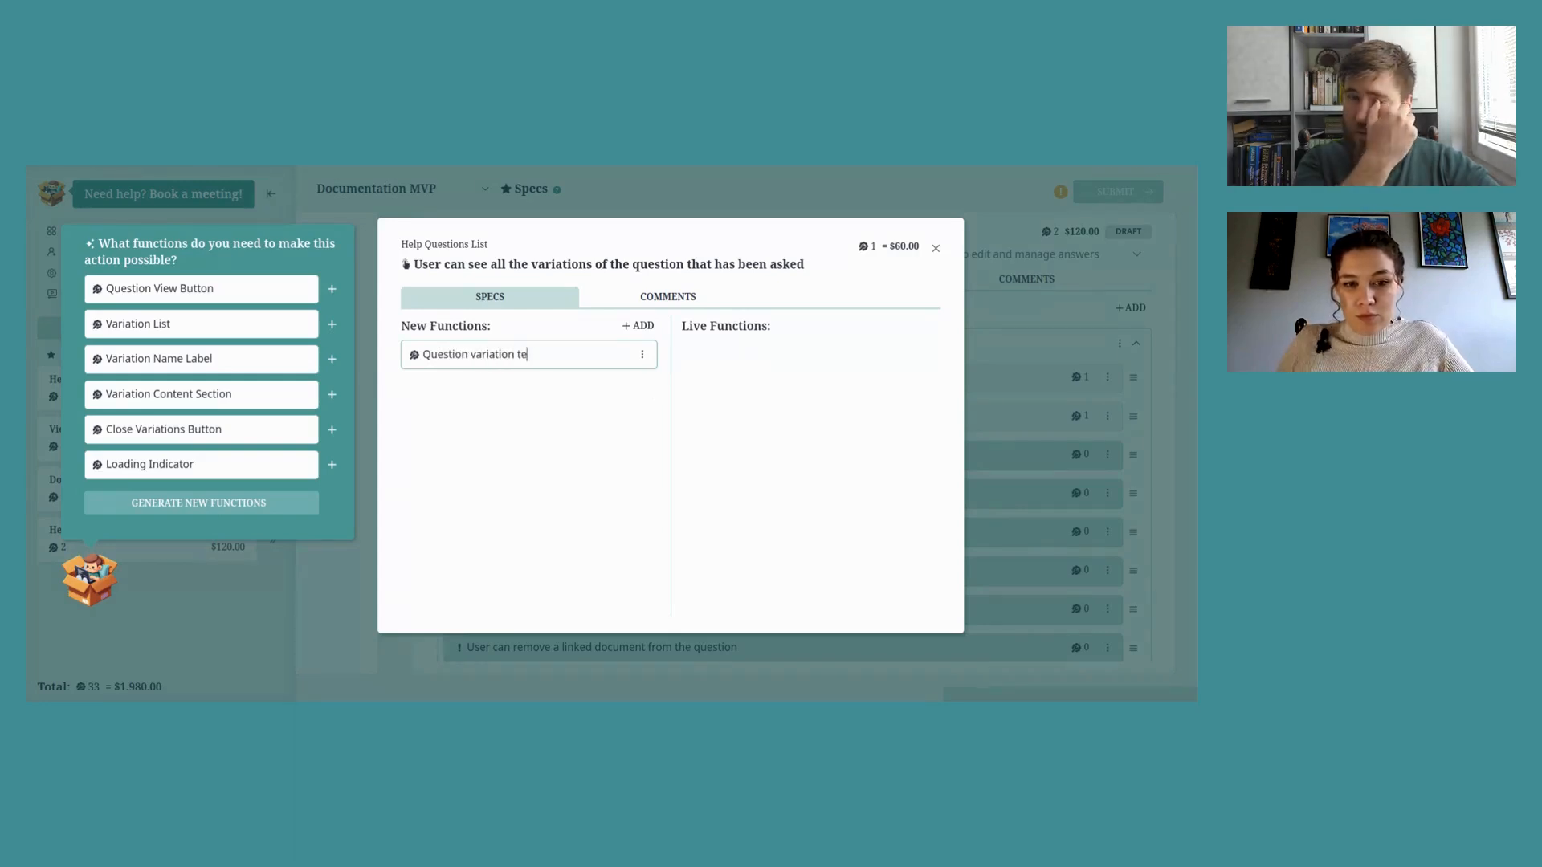
text(xt)
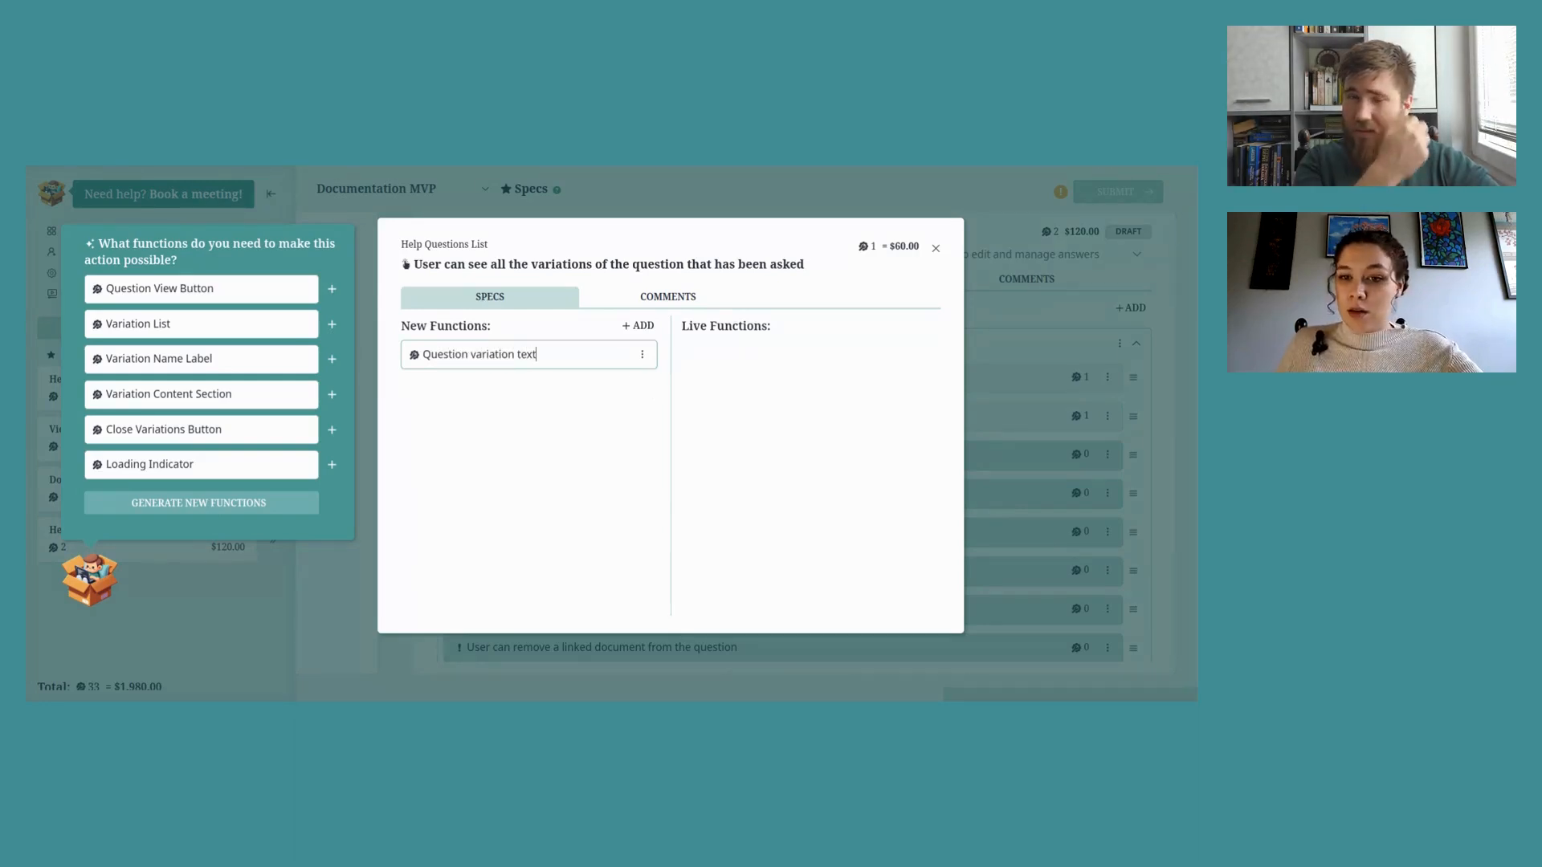
click(932, 251)
Step: Give the per-language saved answer action an 'Answer text input' function
click(1076, 463)
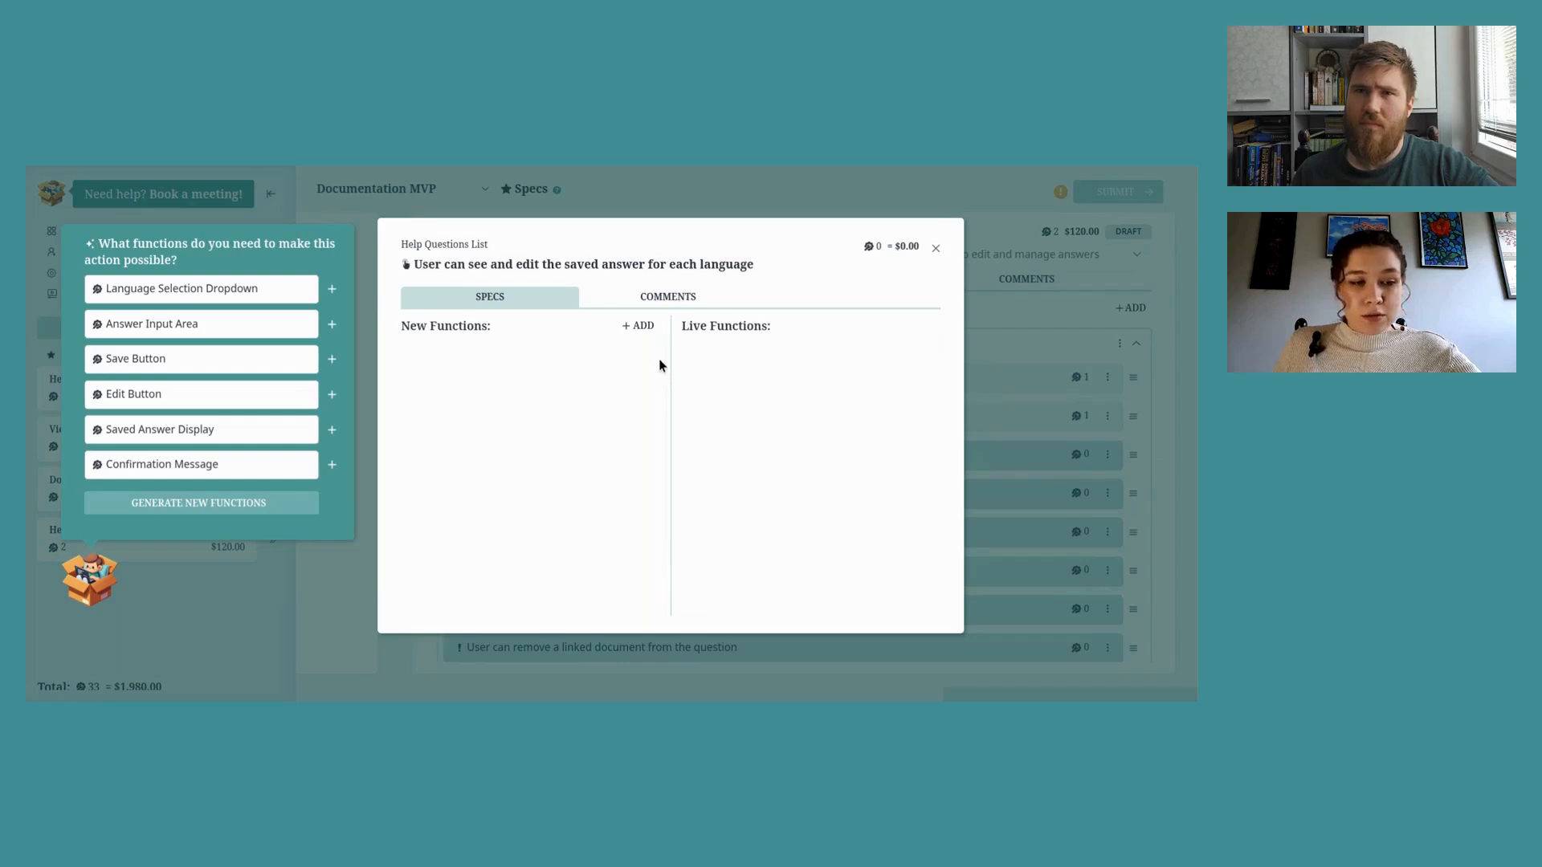
click(639, 325)
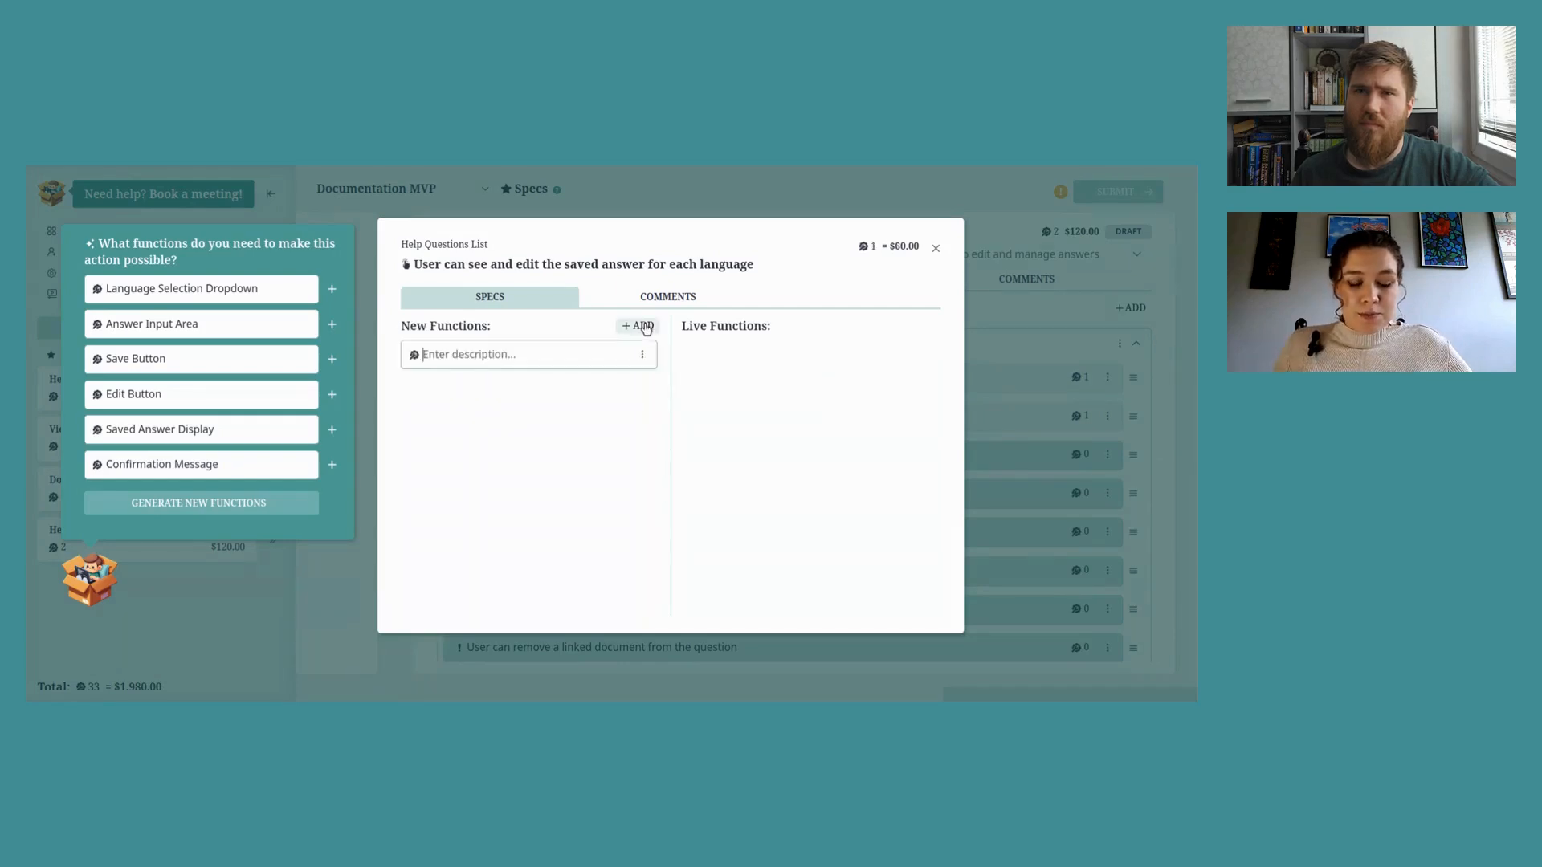
text(Answer )
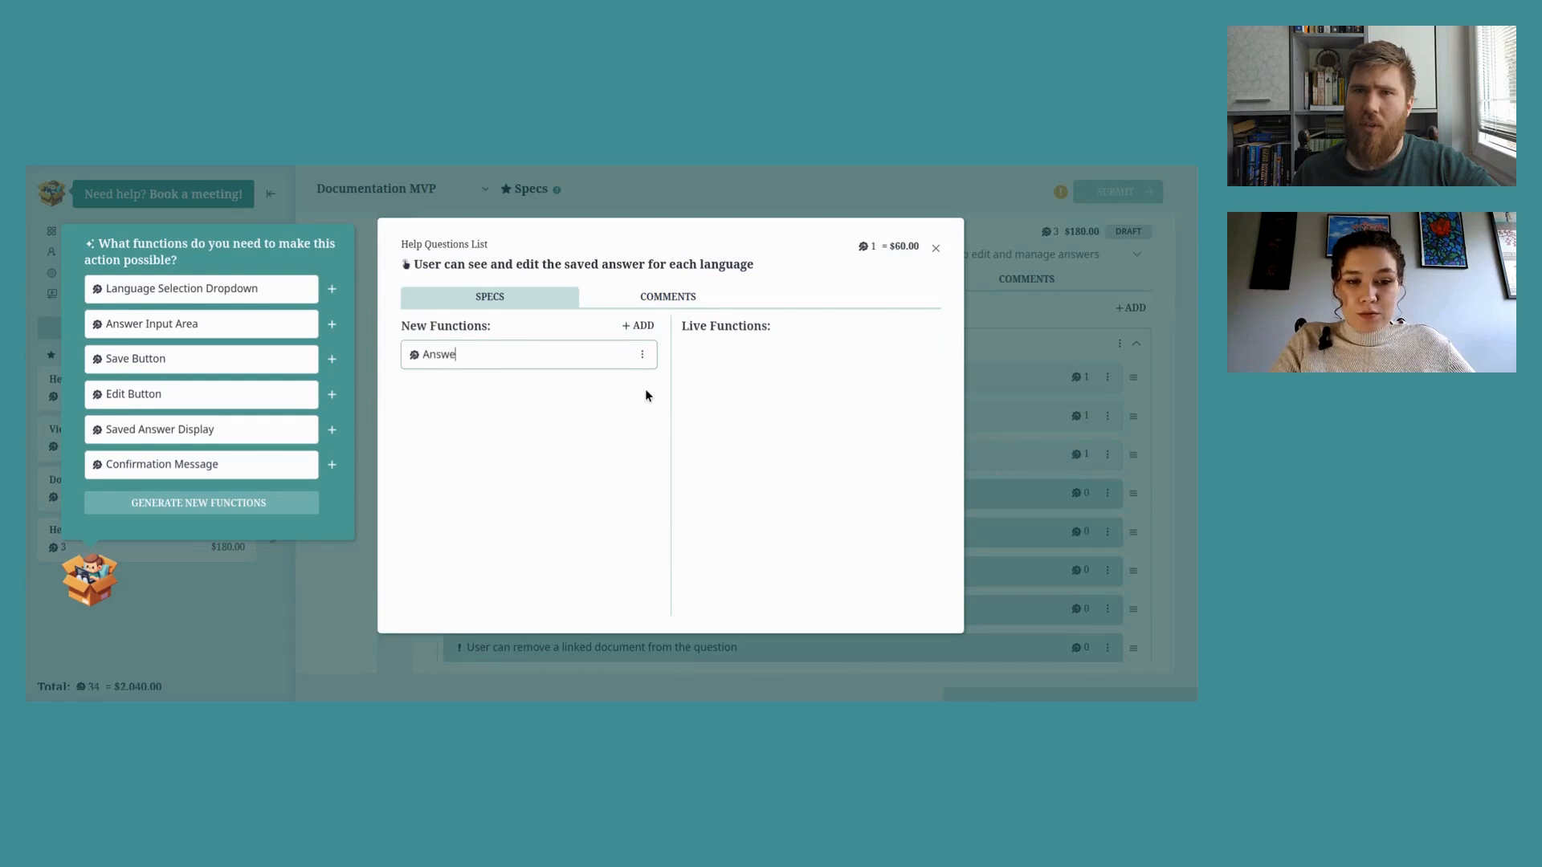
text(text )
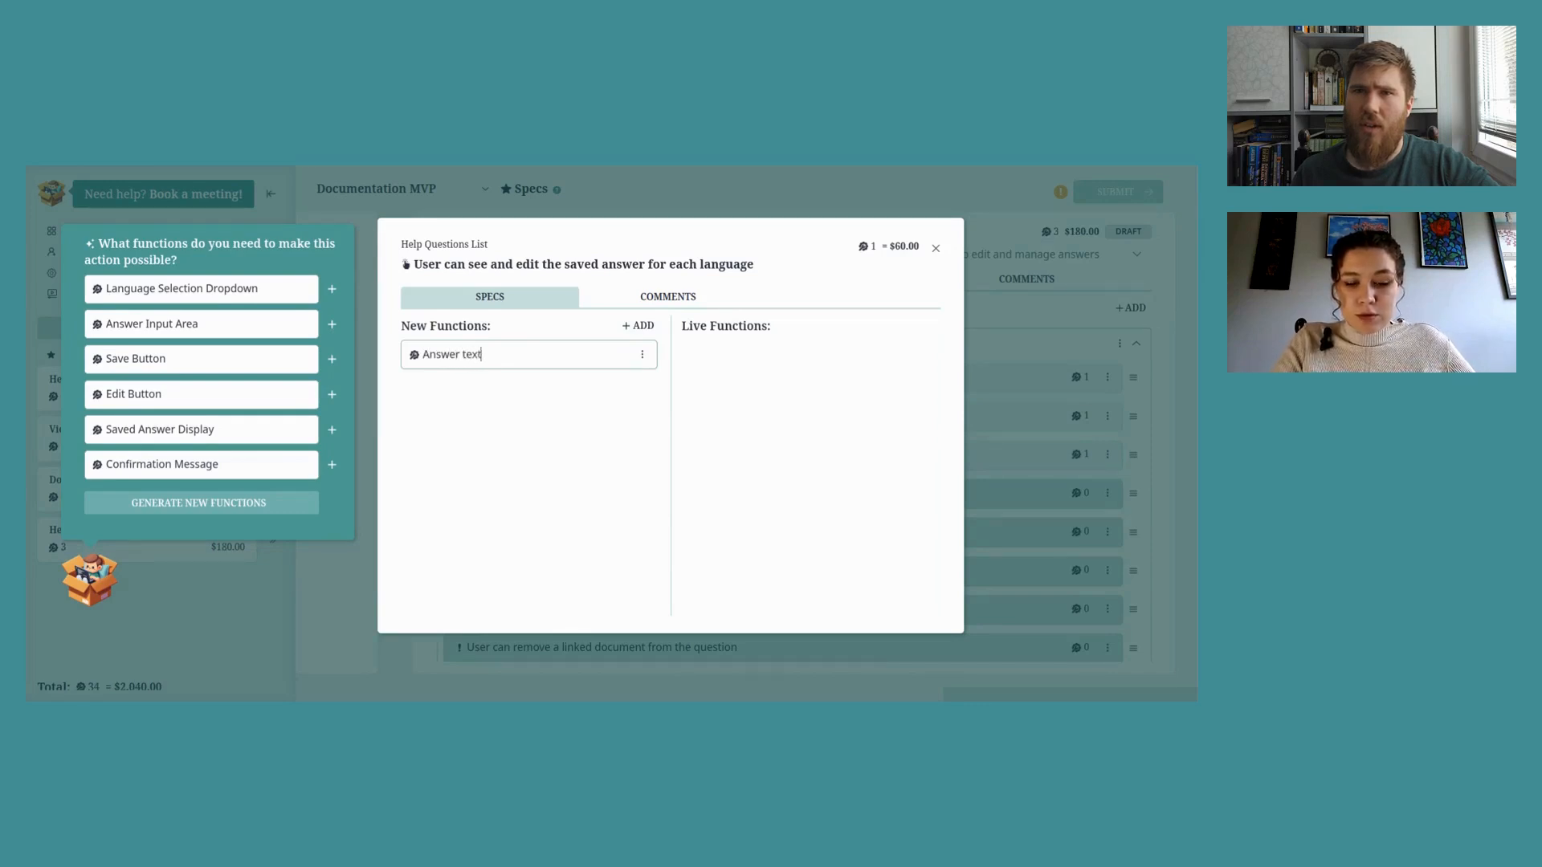
text(input)
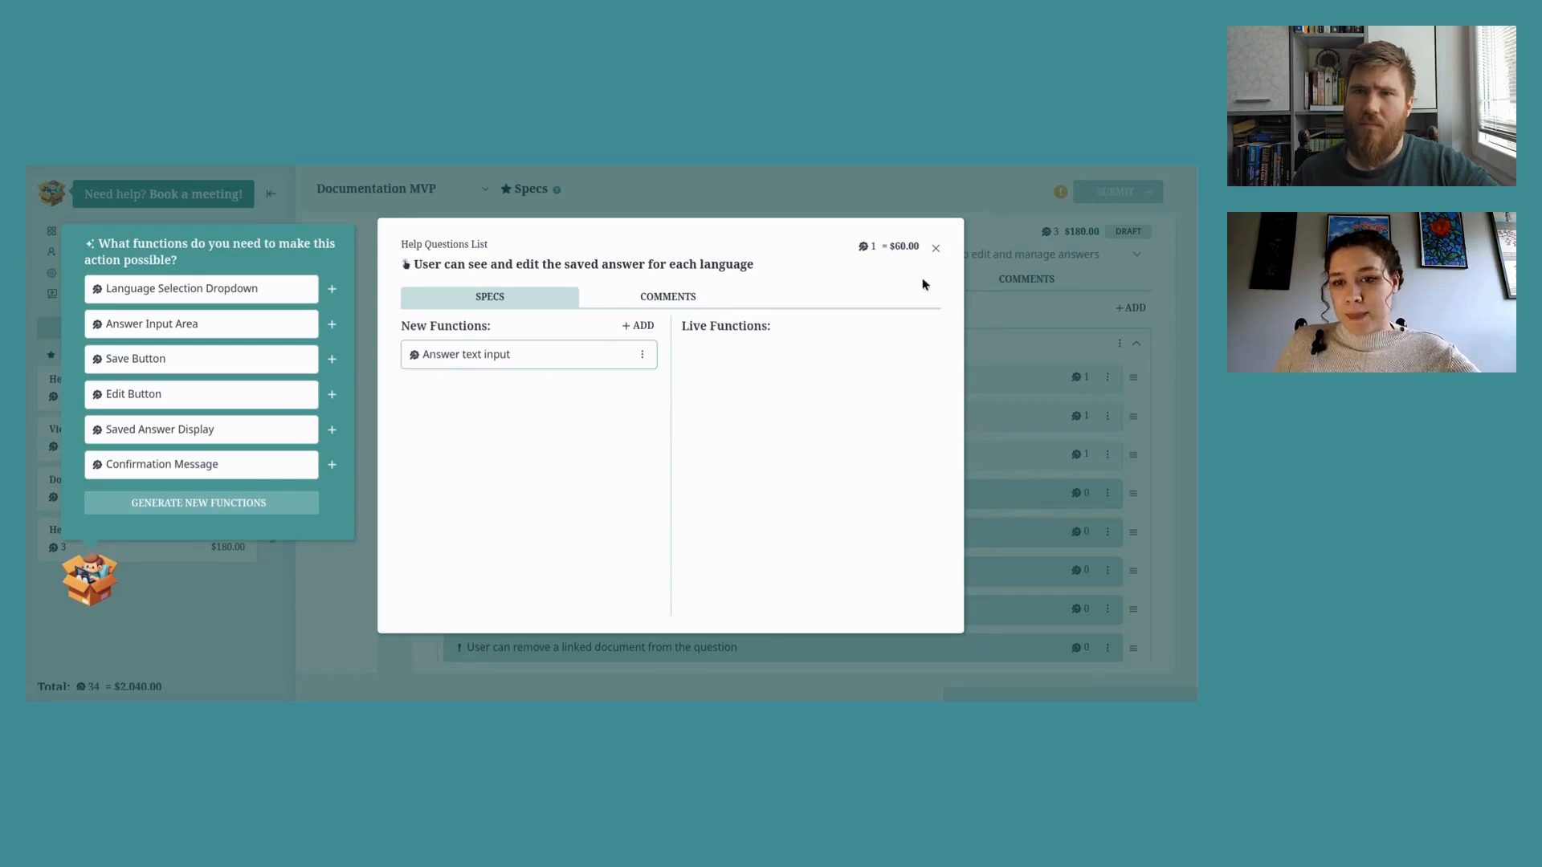
click(936, 248)
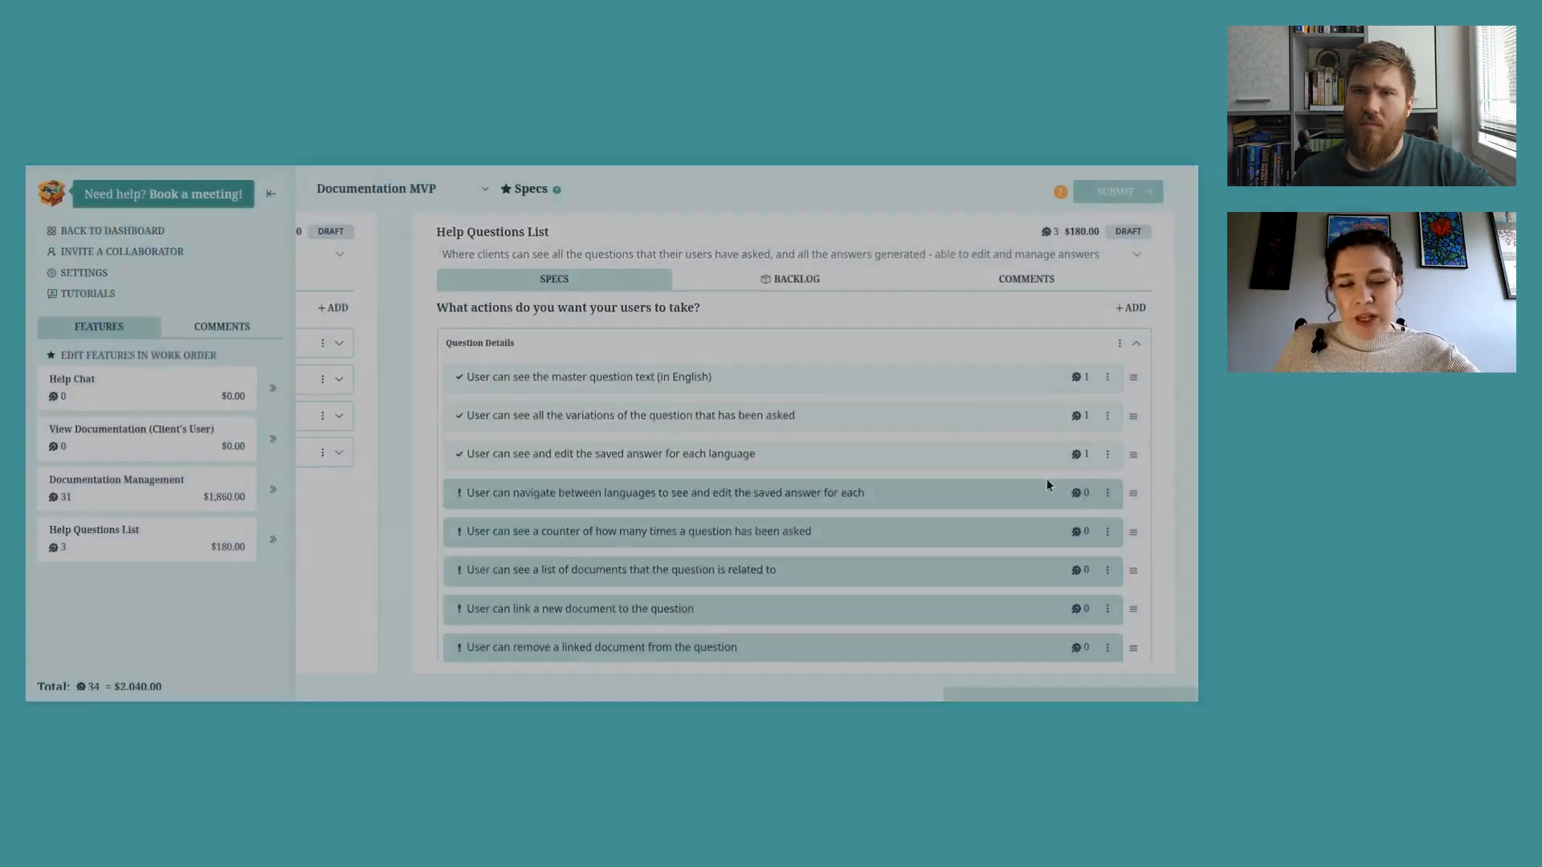
Step: Give the language navigation action a 'Language selection button' function
click(1047, 481)
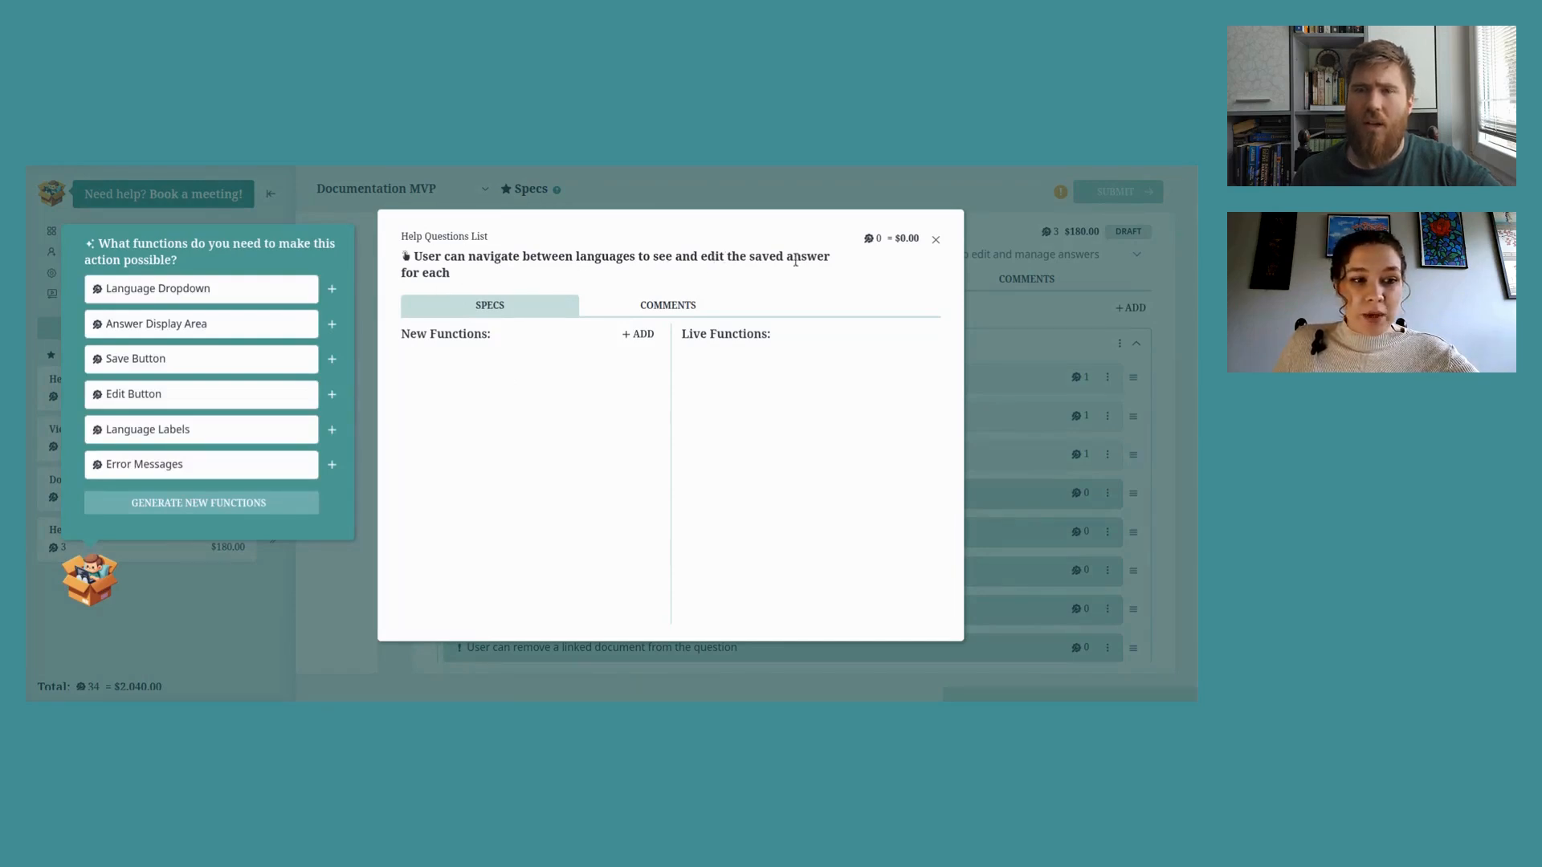
click(628, 337)
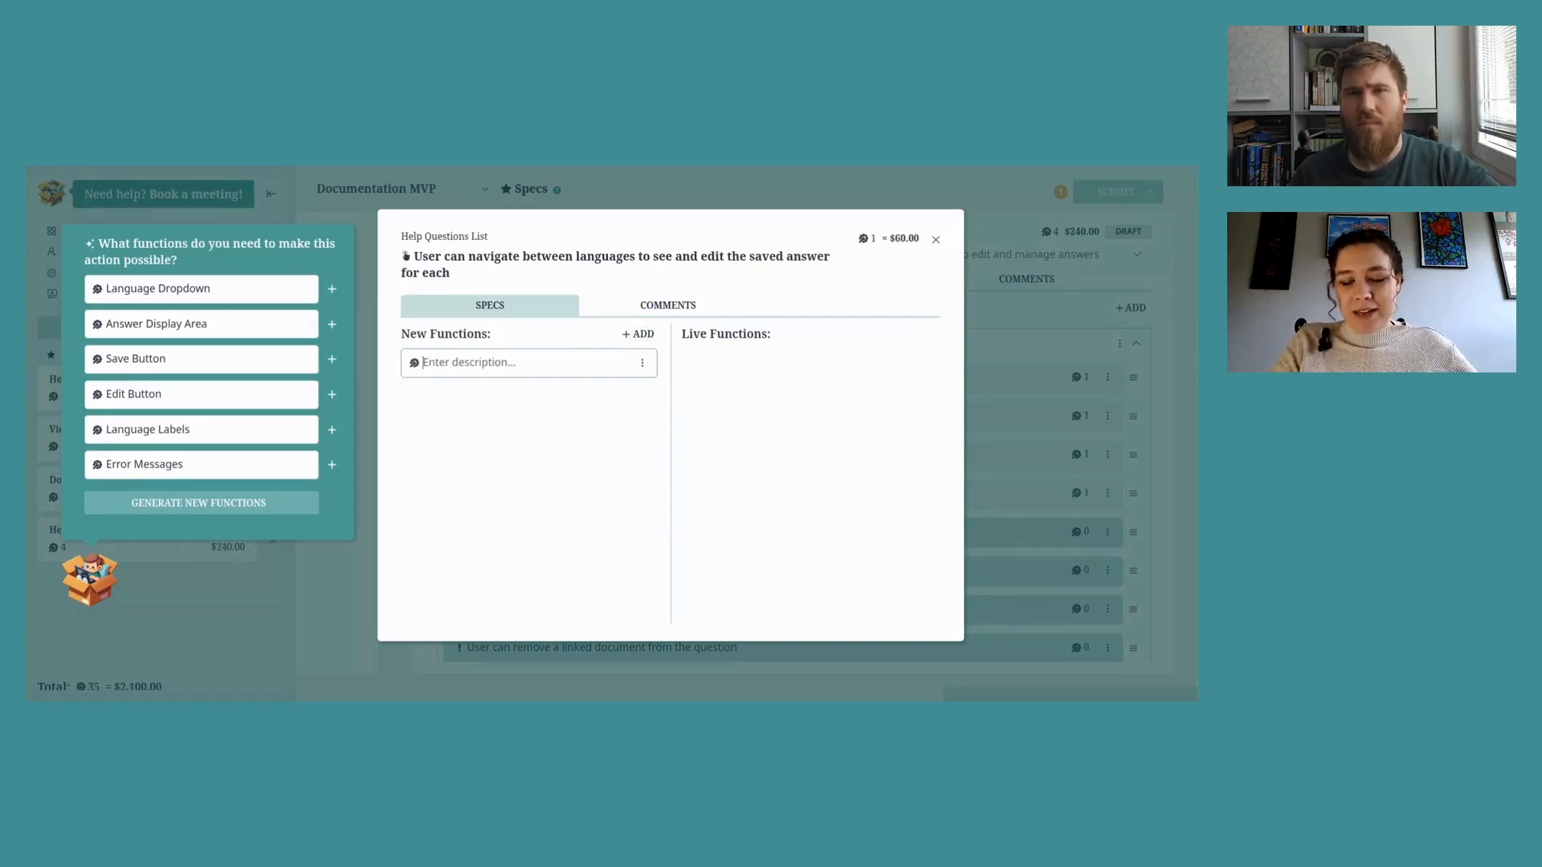
text(Lang)
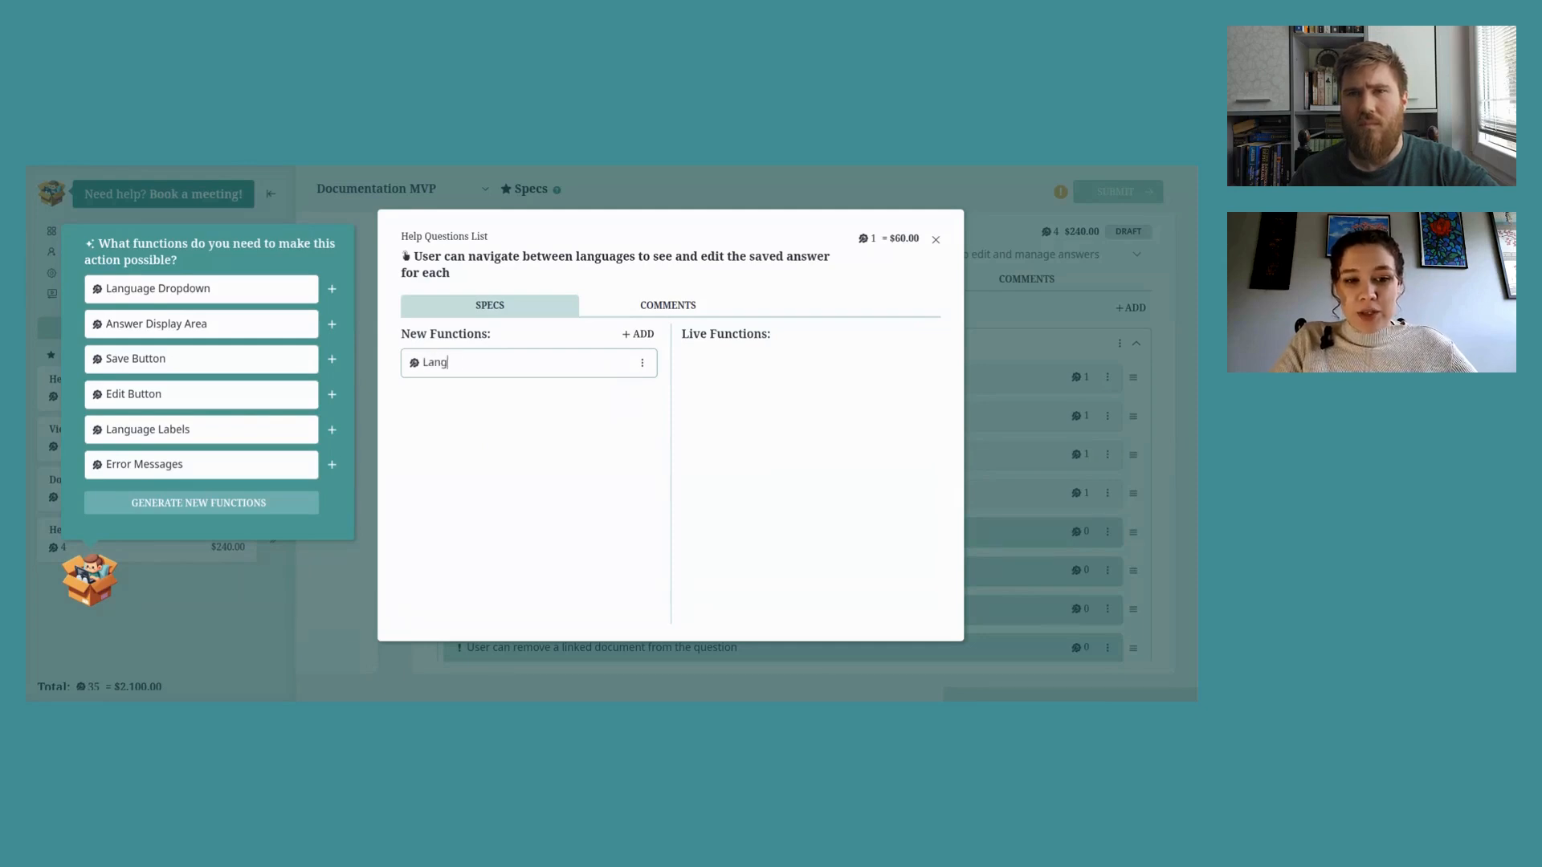
text(uage selection button)
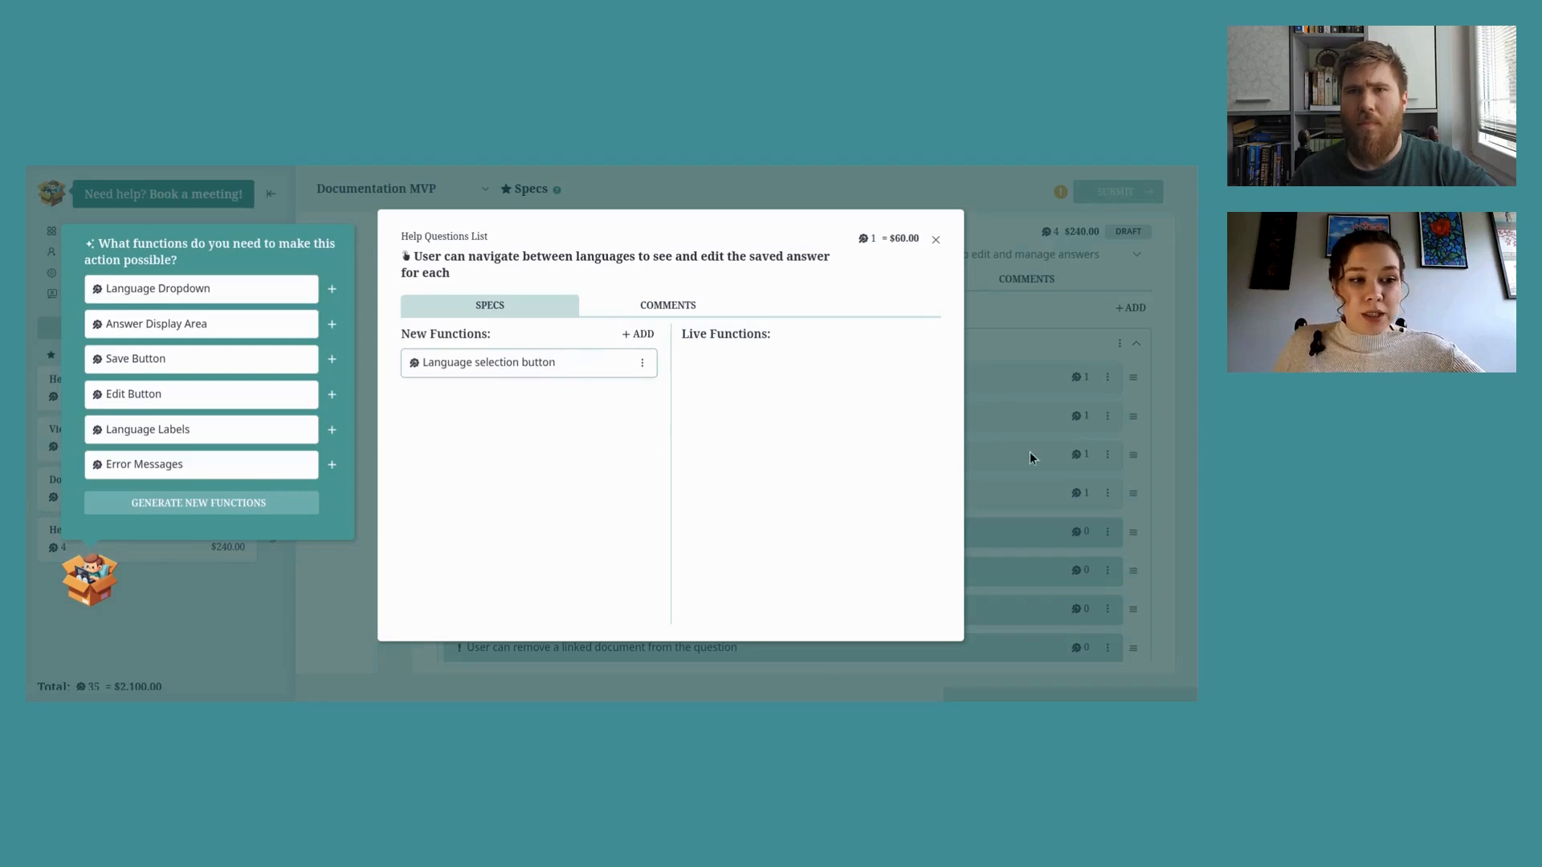
click(937, 244)
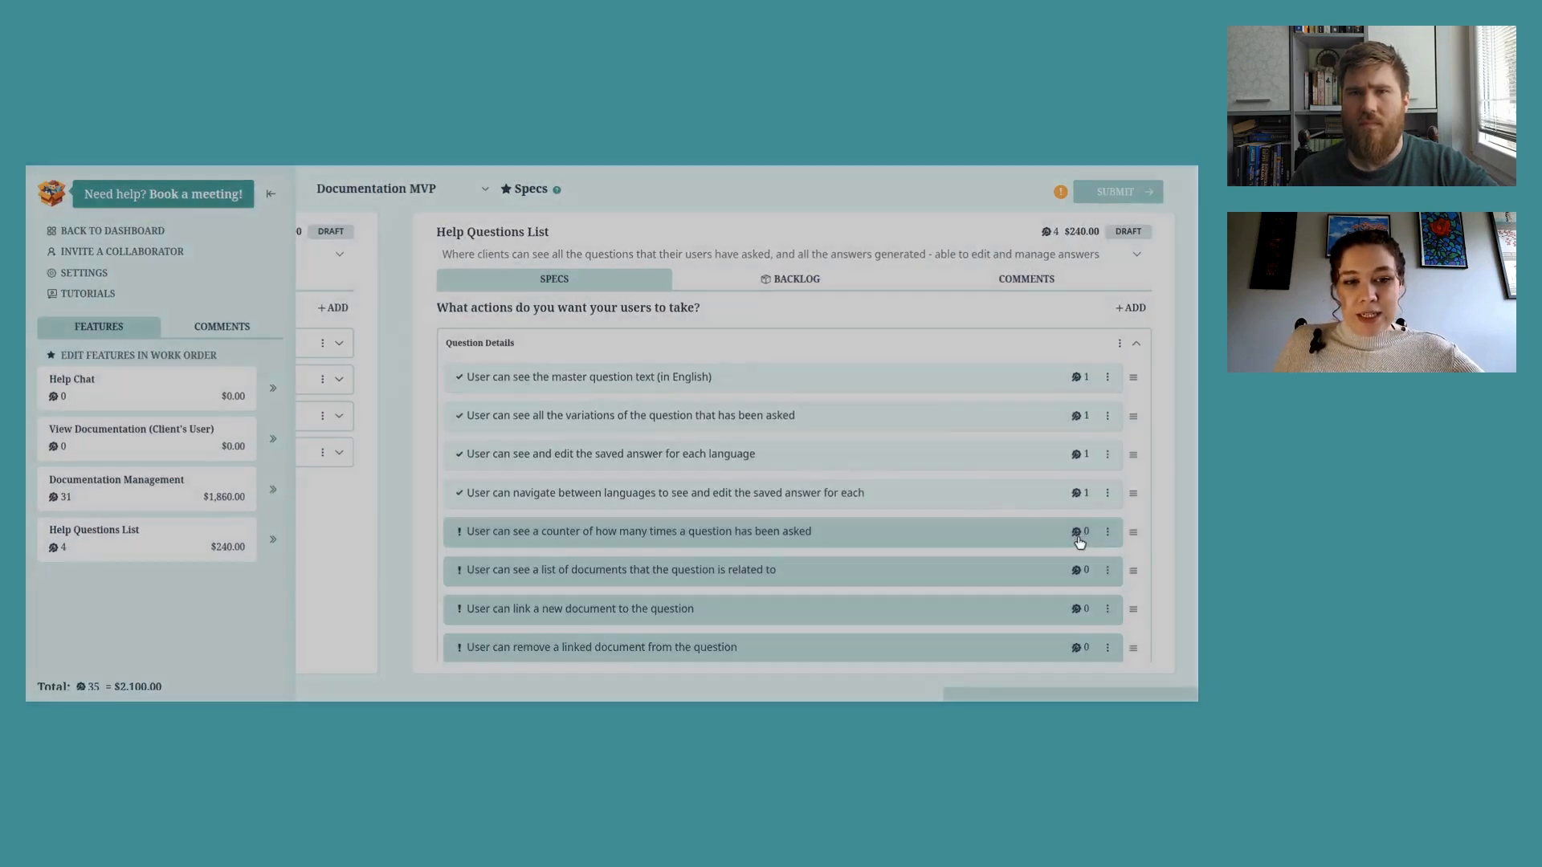
Step: Give the question counter action a 'Counter of occurance' function
click(1079, 540)
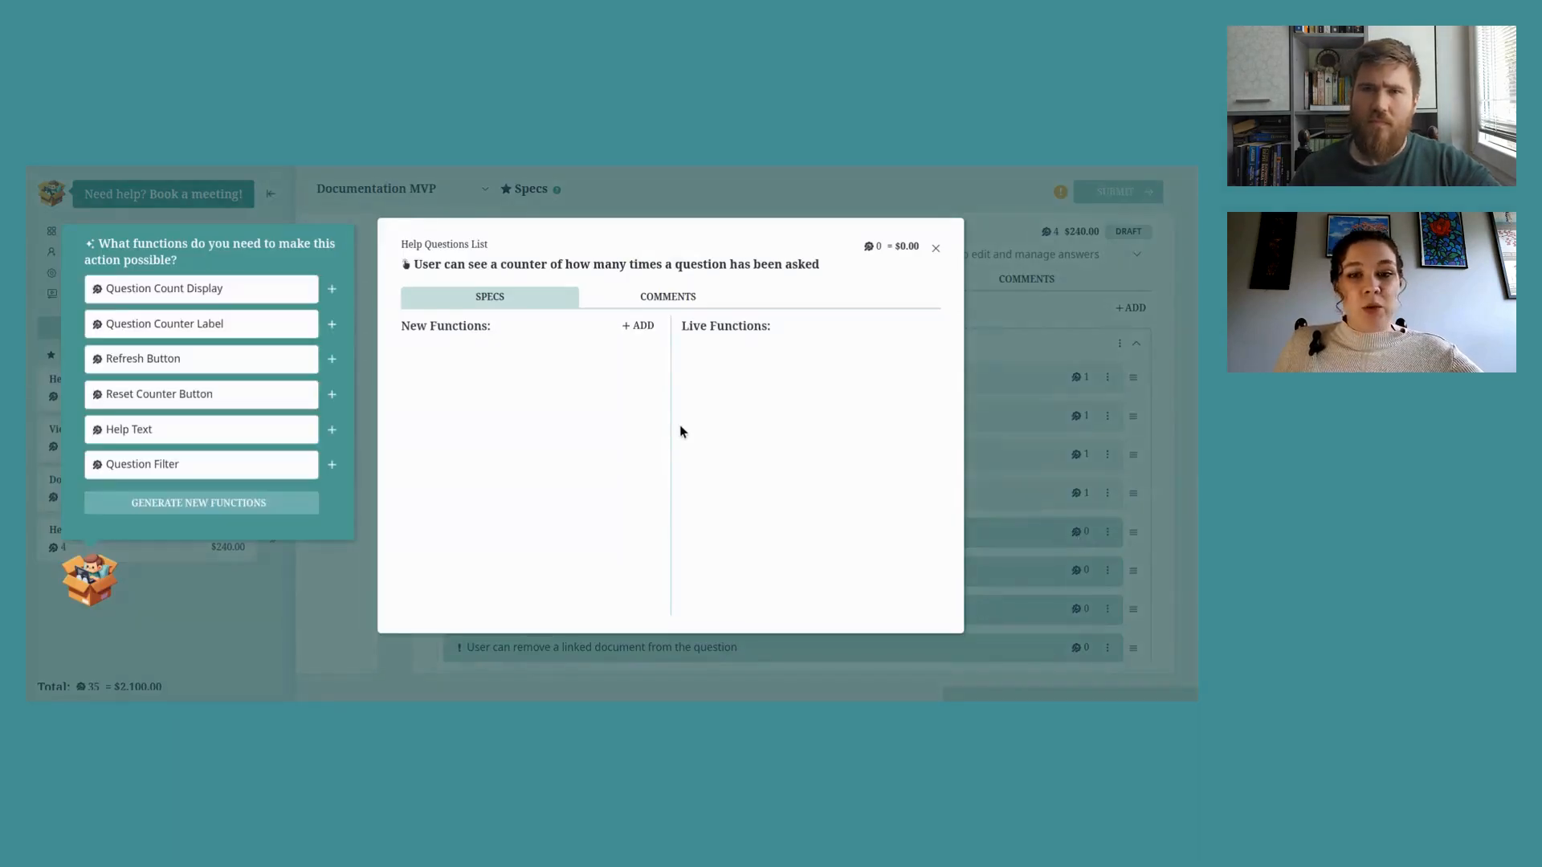
click(638, 325)
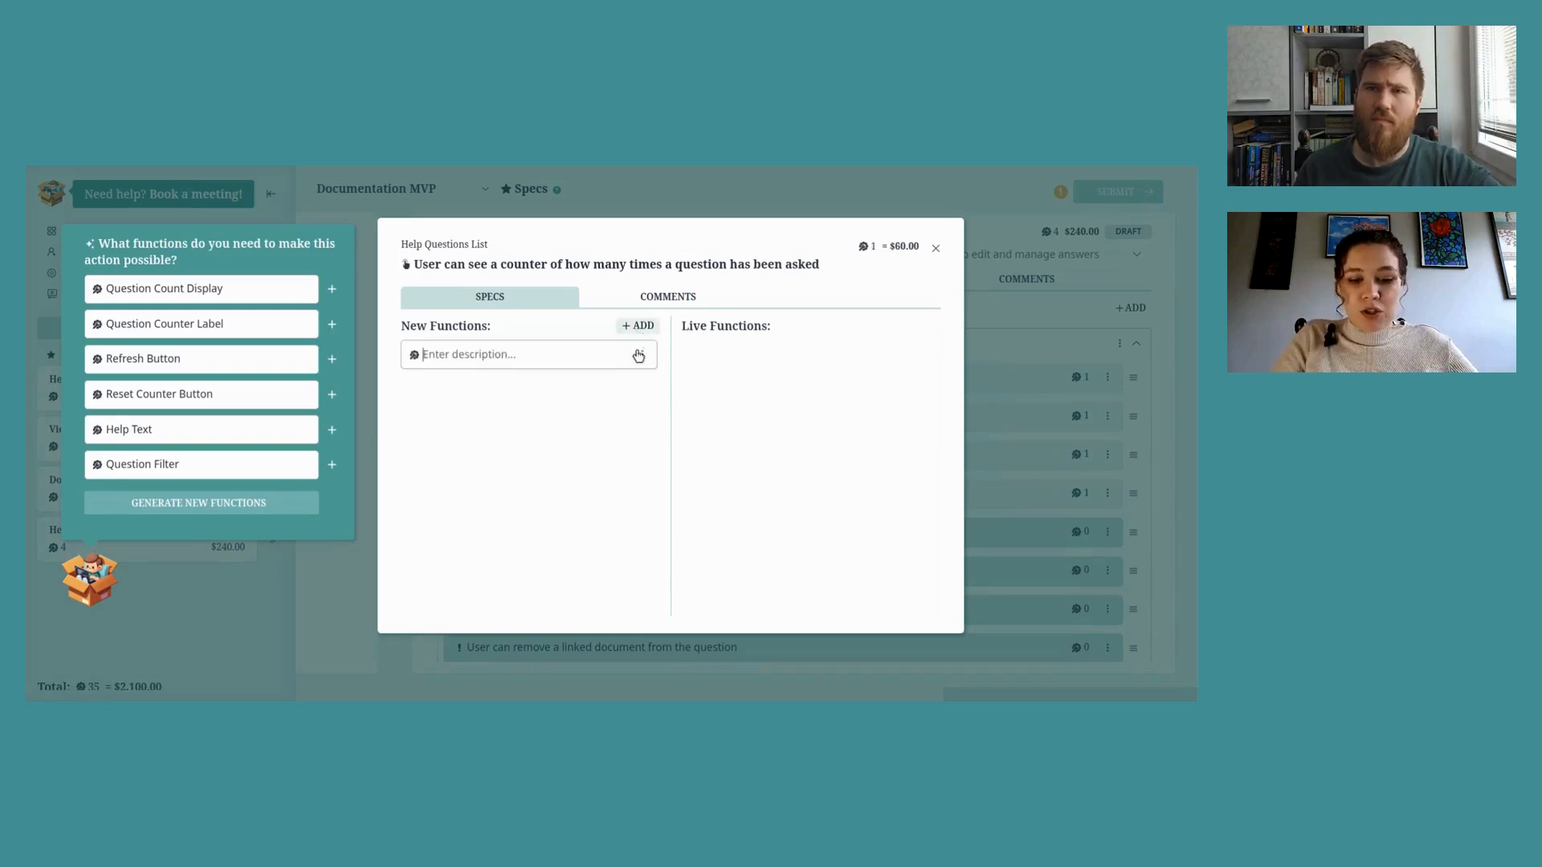
text(Counter of oc)
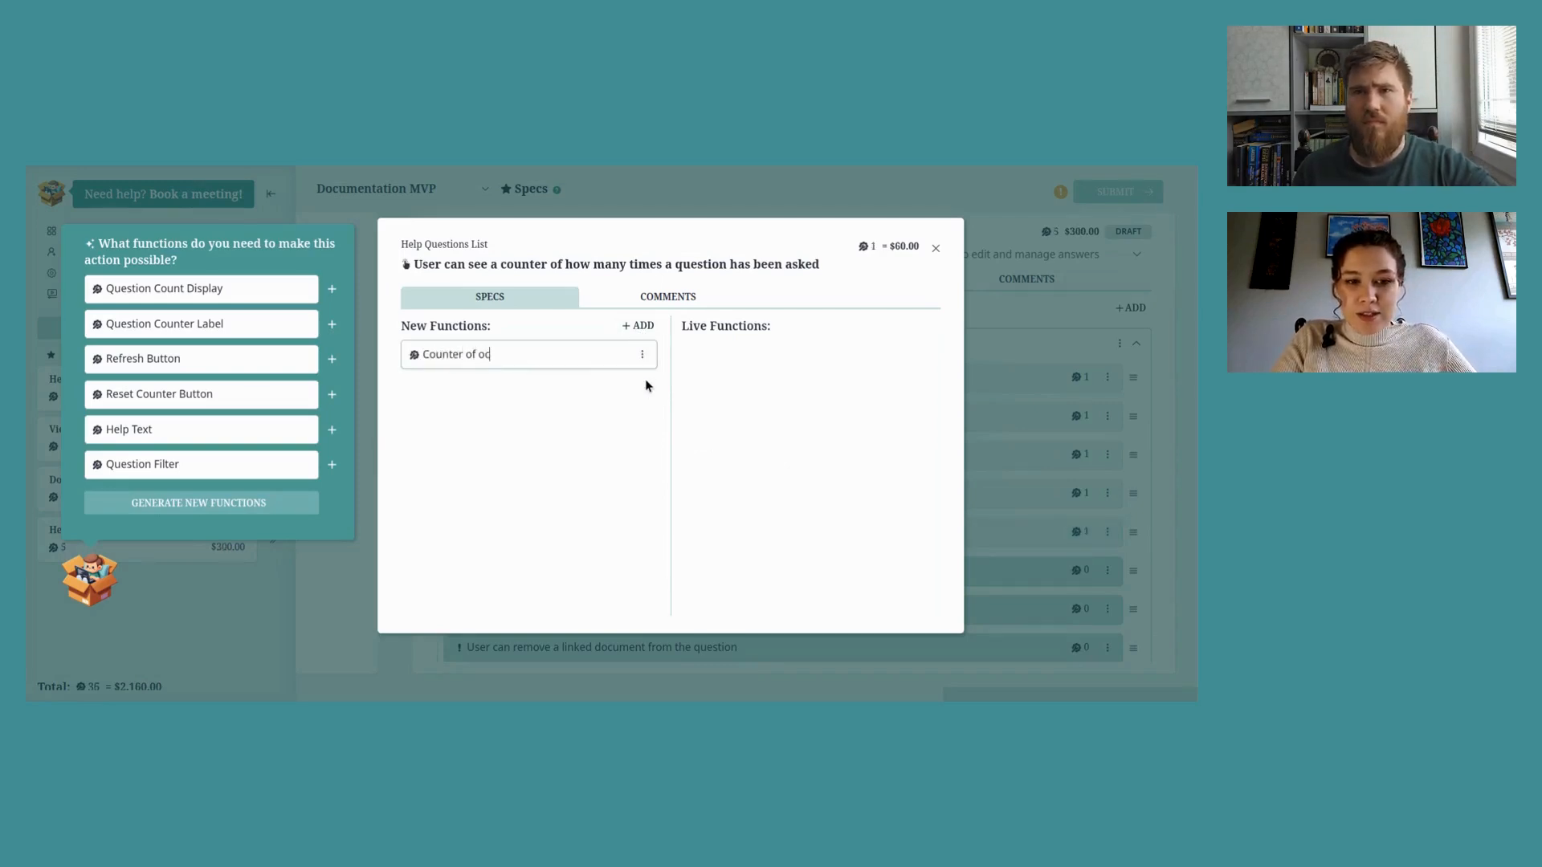
text(curances)
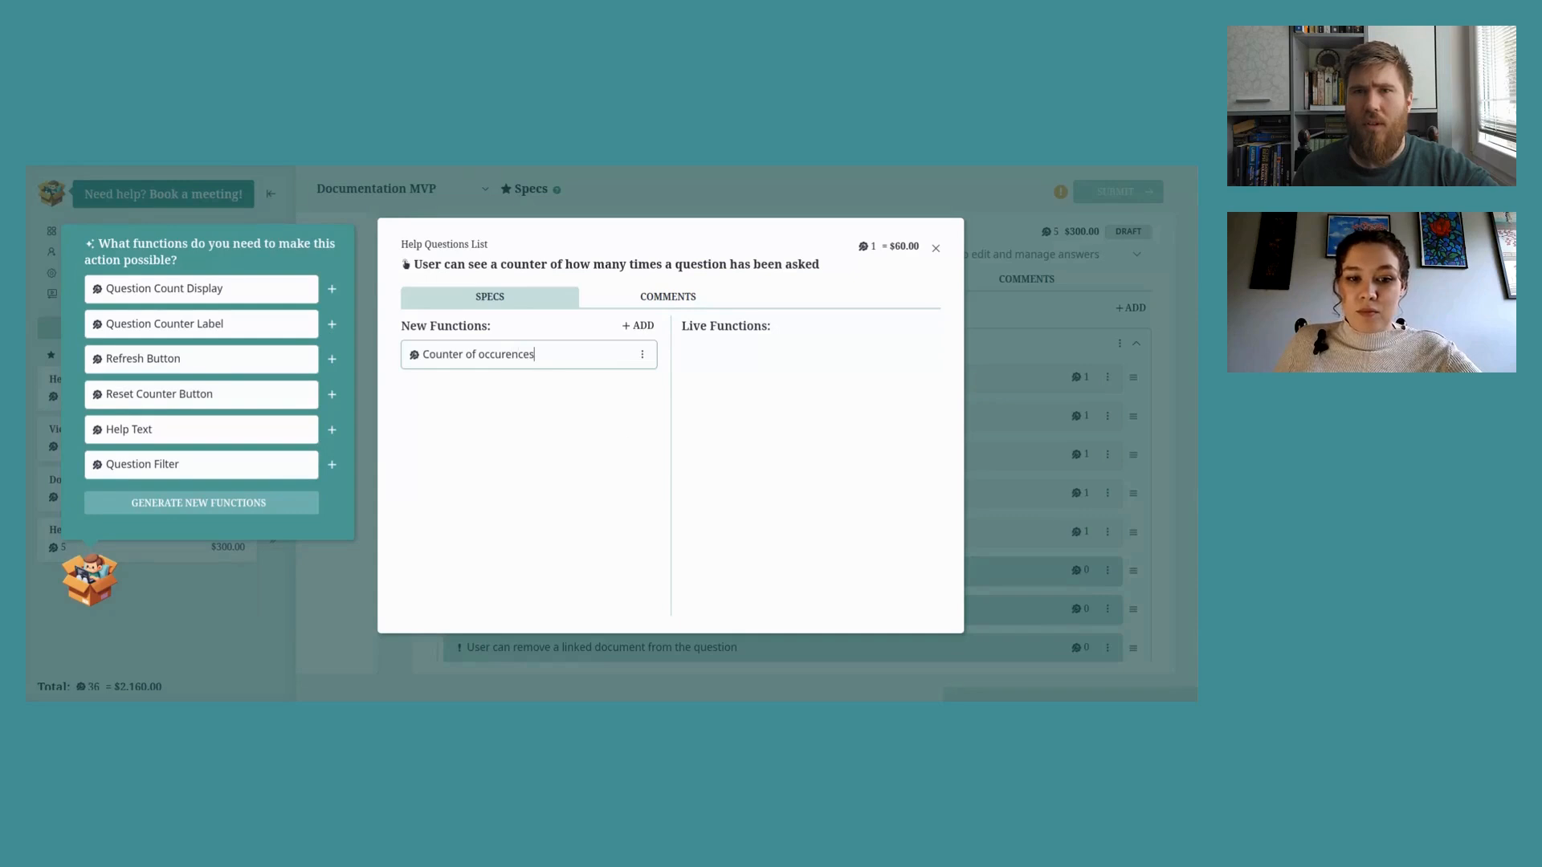
double_click(493, 356)
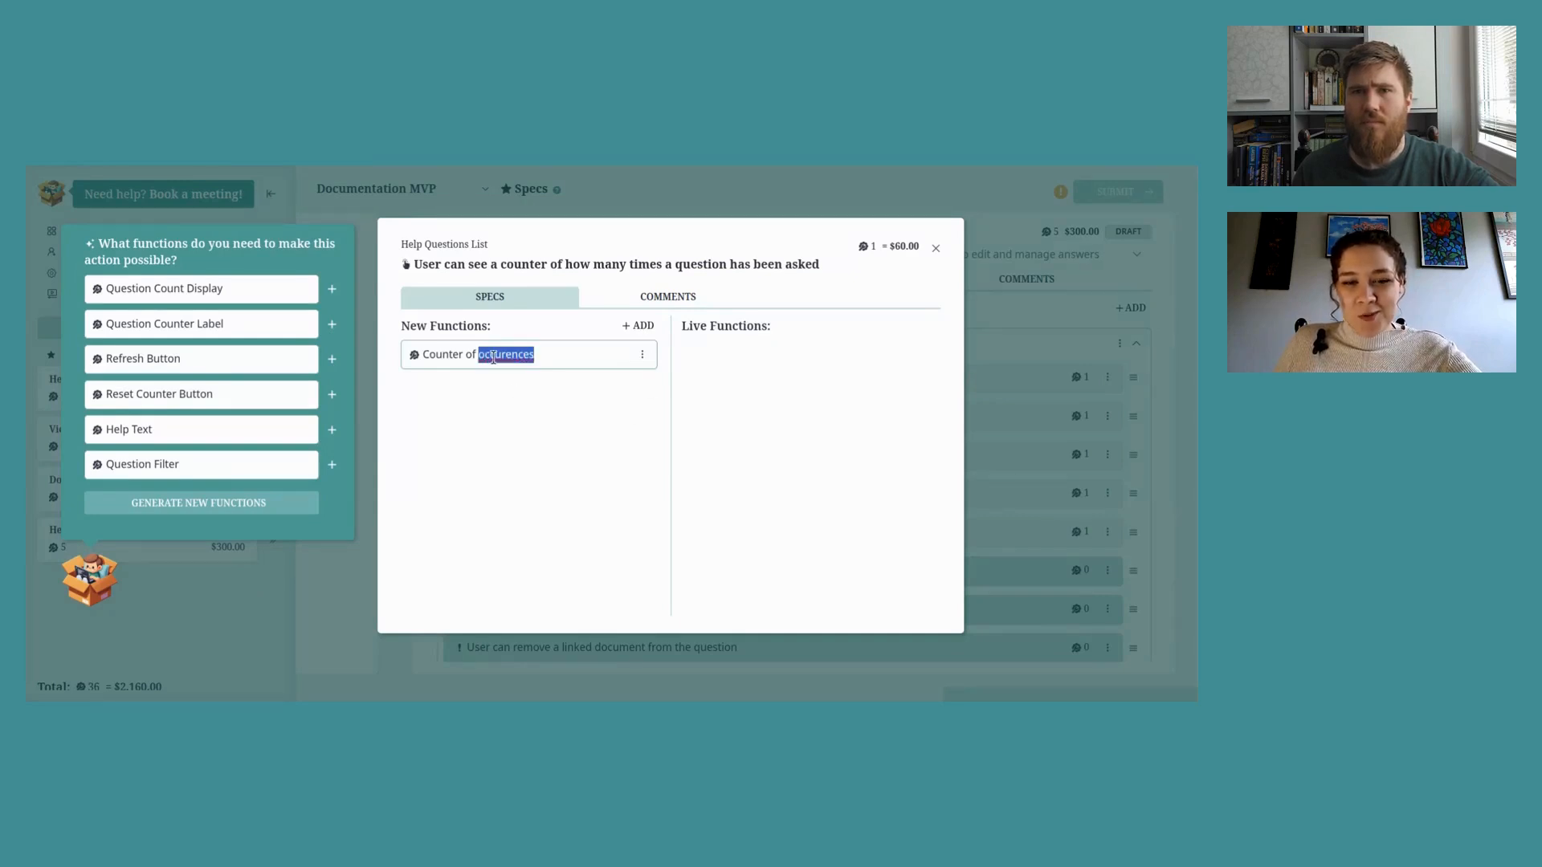
click(935, 248)
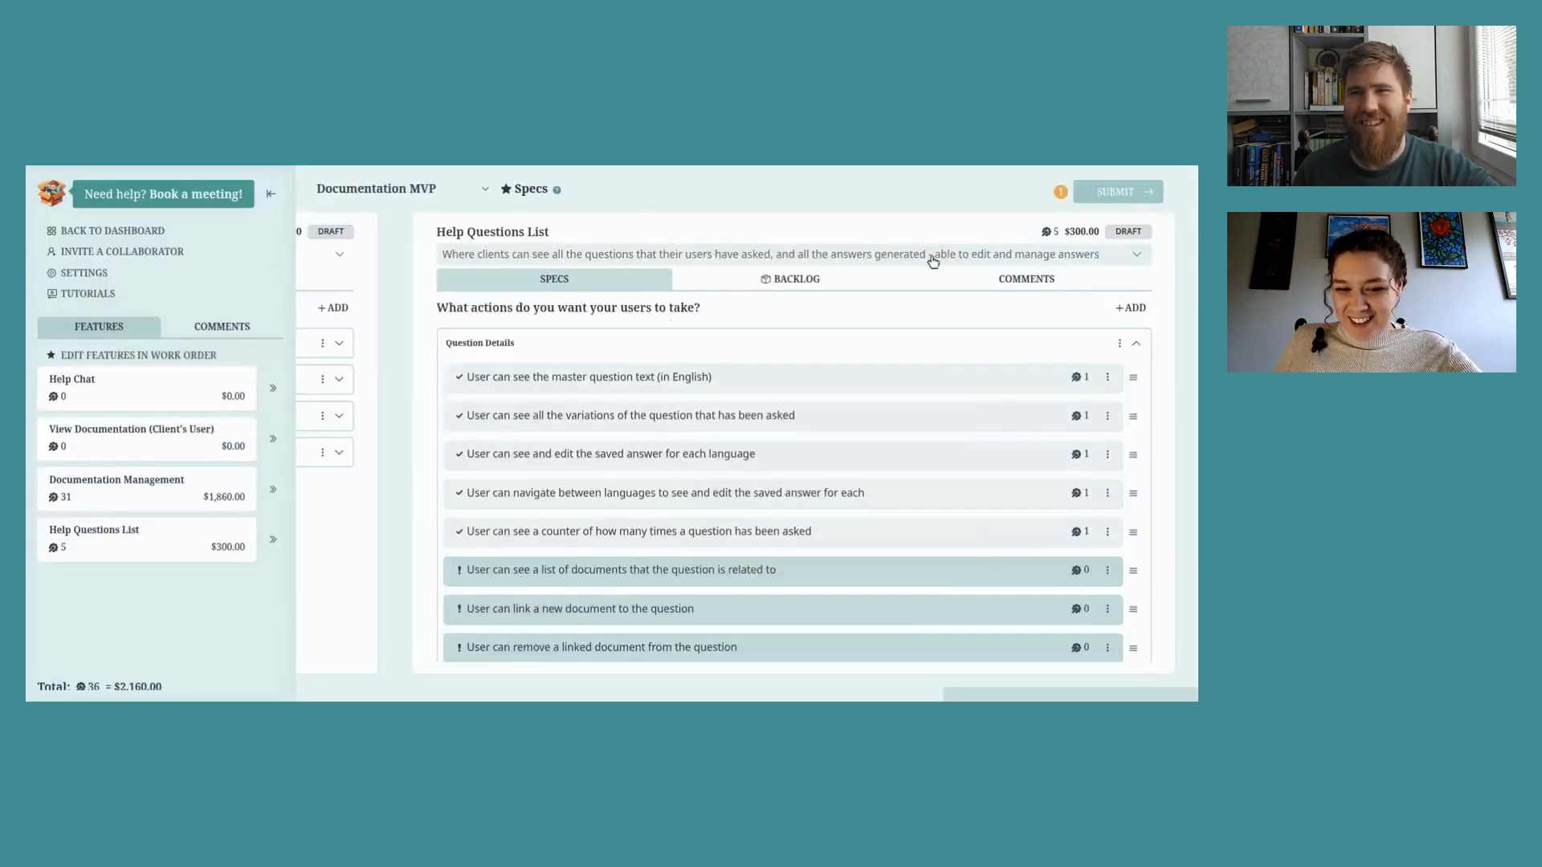
Step: Give the related documents list action a 'Document name' function
click(1076, 572)
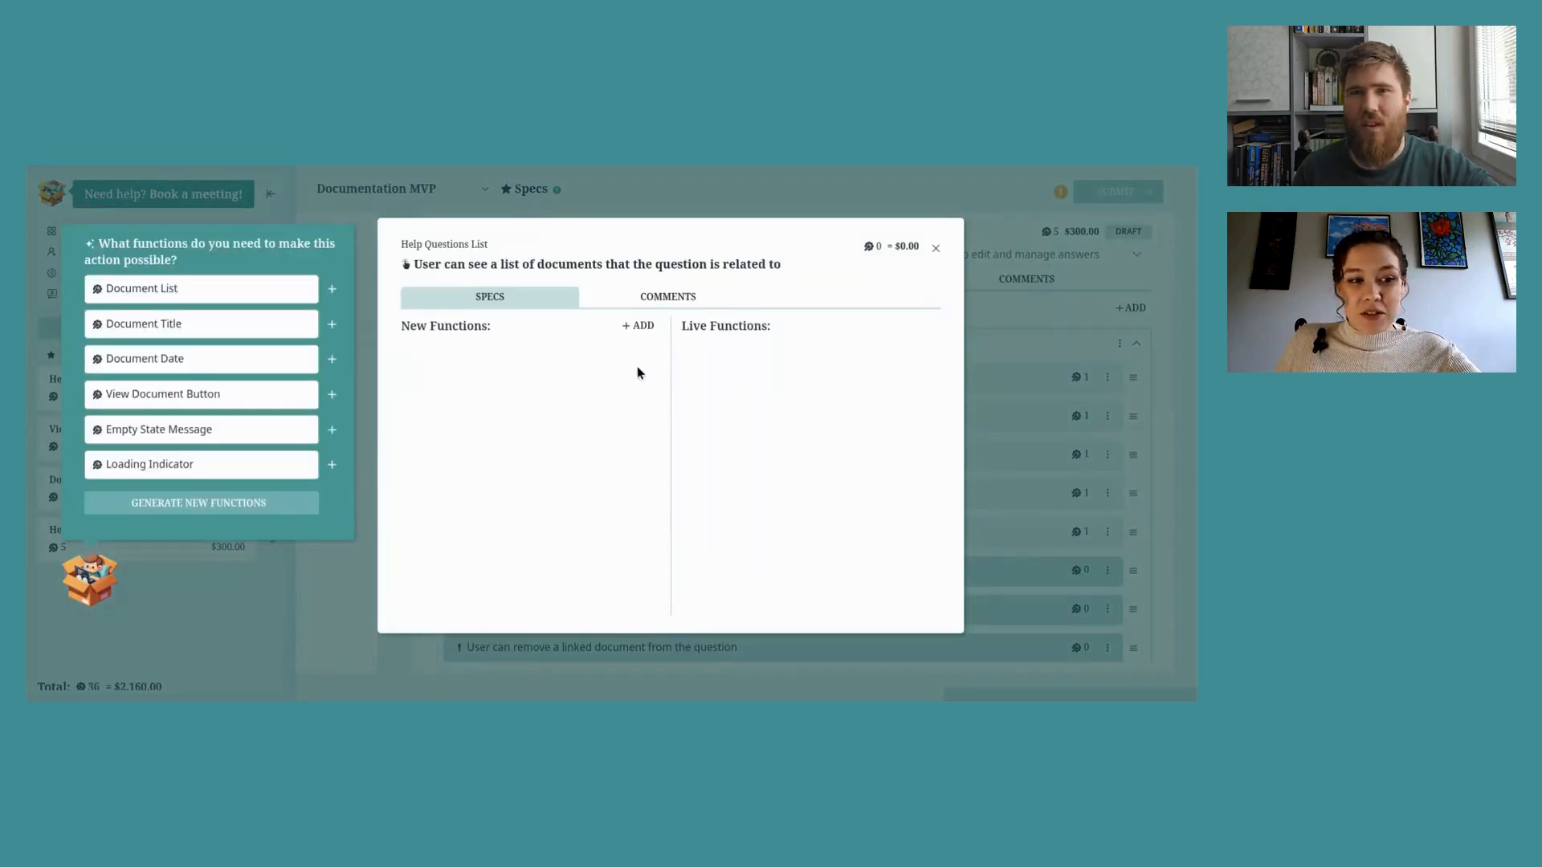
click(638, 326)
text(D)
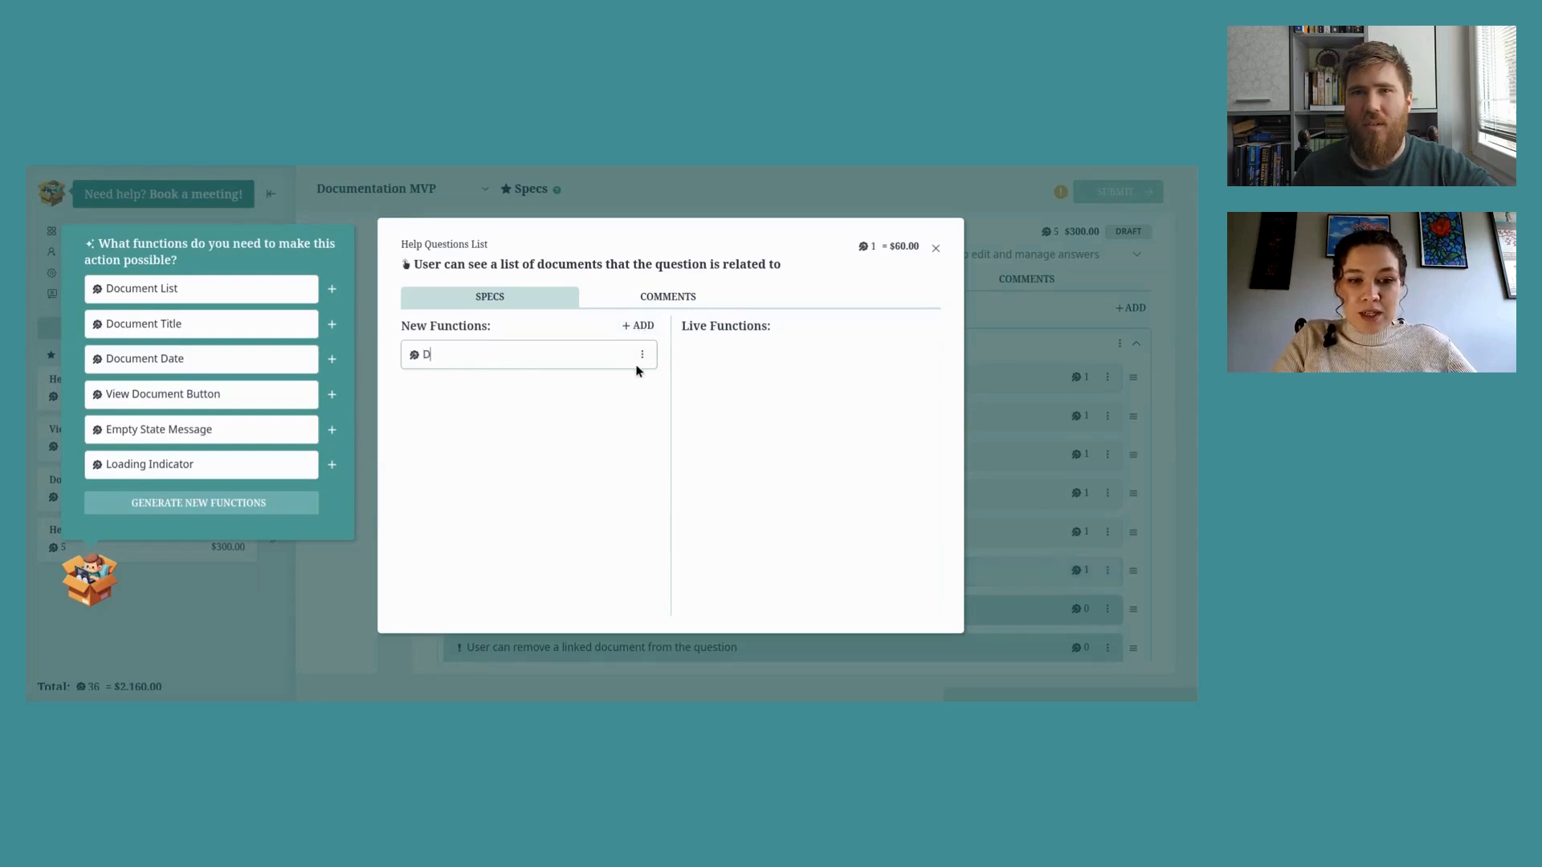
text(ocument name)
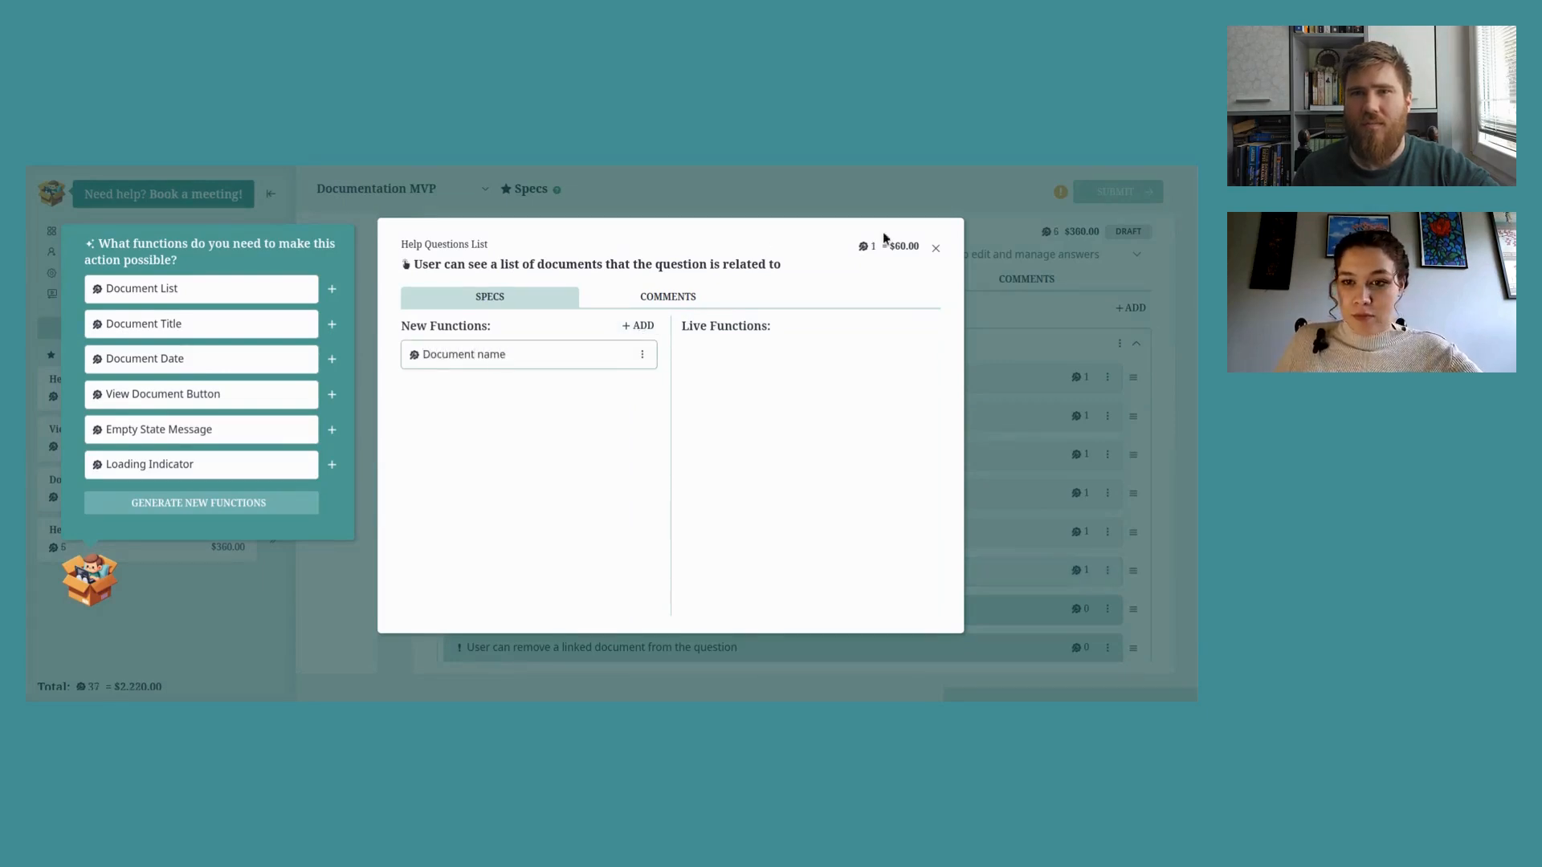
click(936, 248)
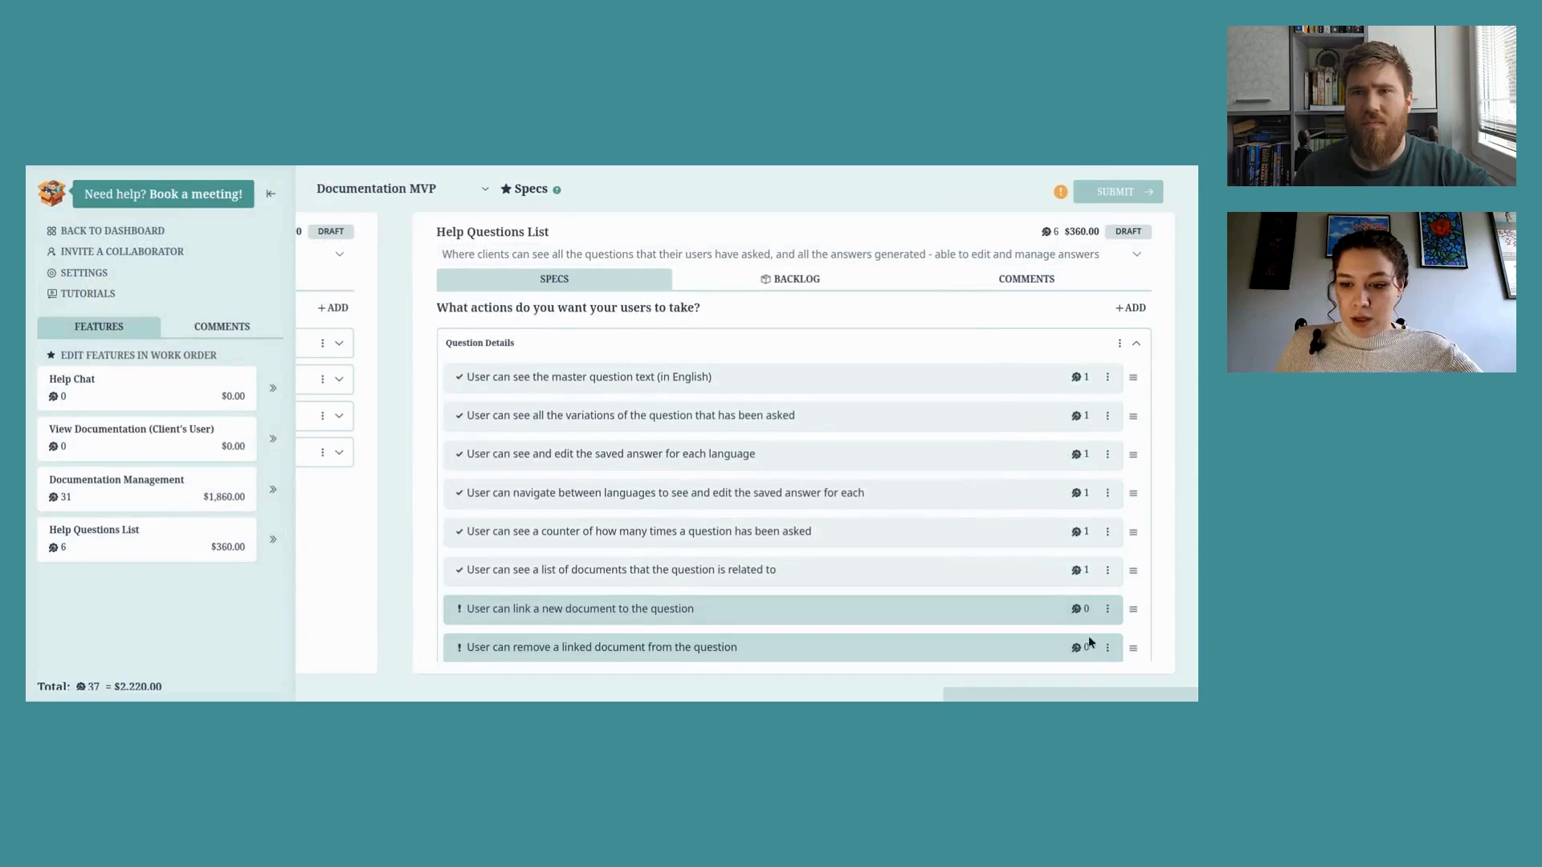
click(1076, 609)
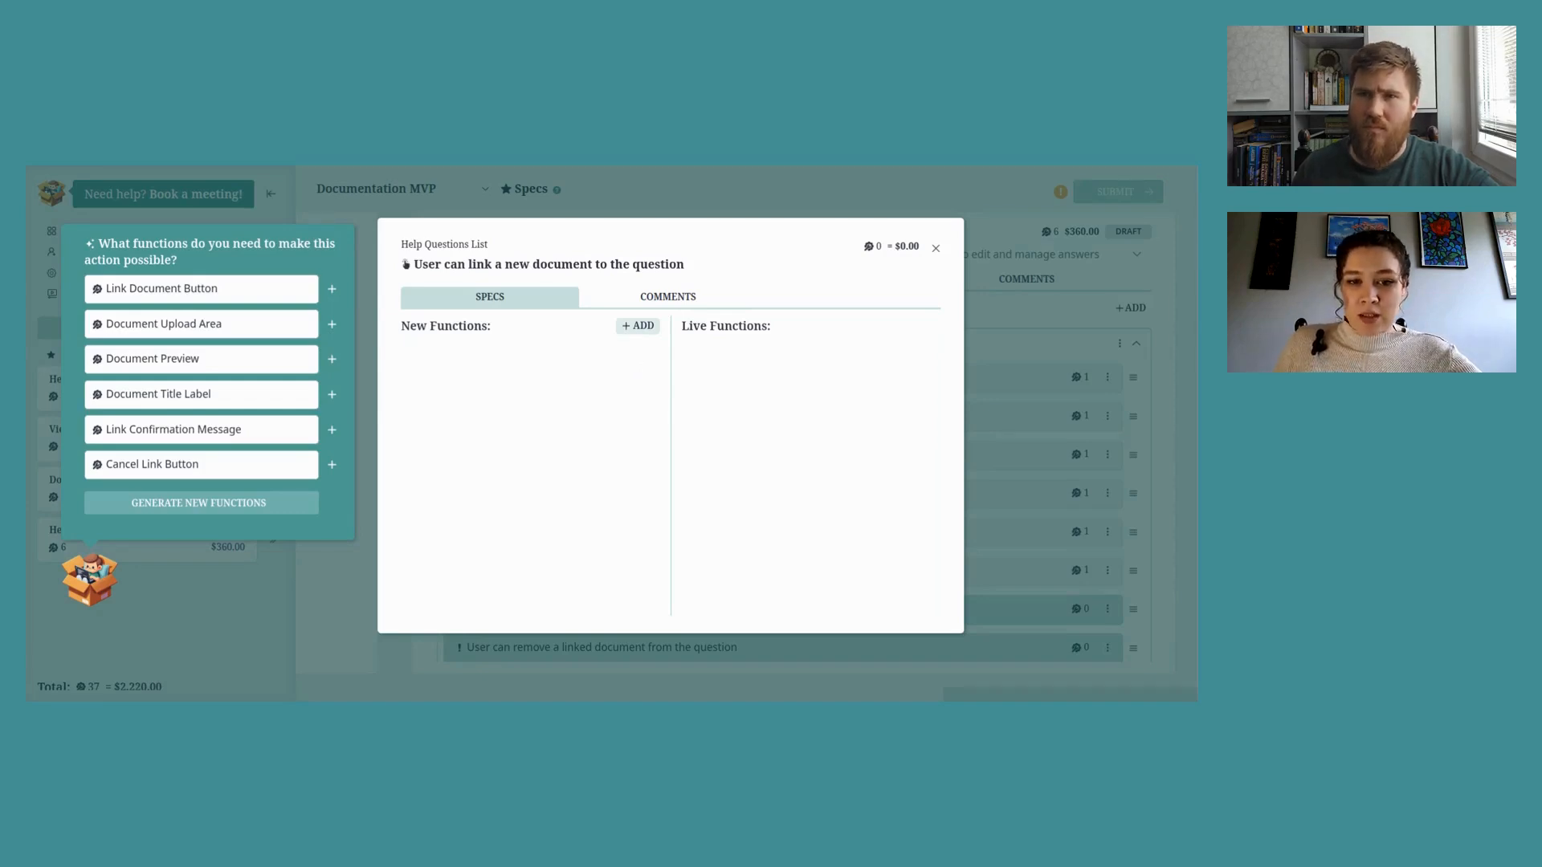
Step: Add 'Dropdown toggle' and 'Dropdown content' functions to the link-a-new-document action
click(637, 325)
text(Dr)
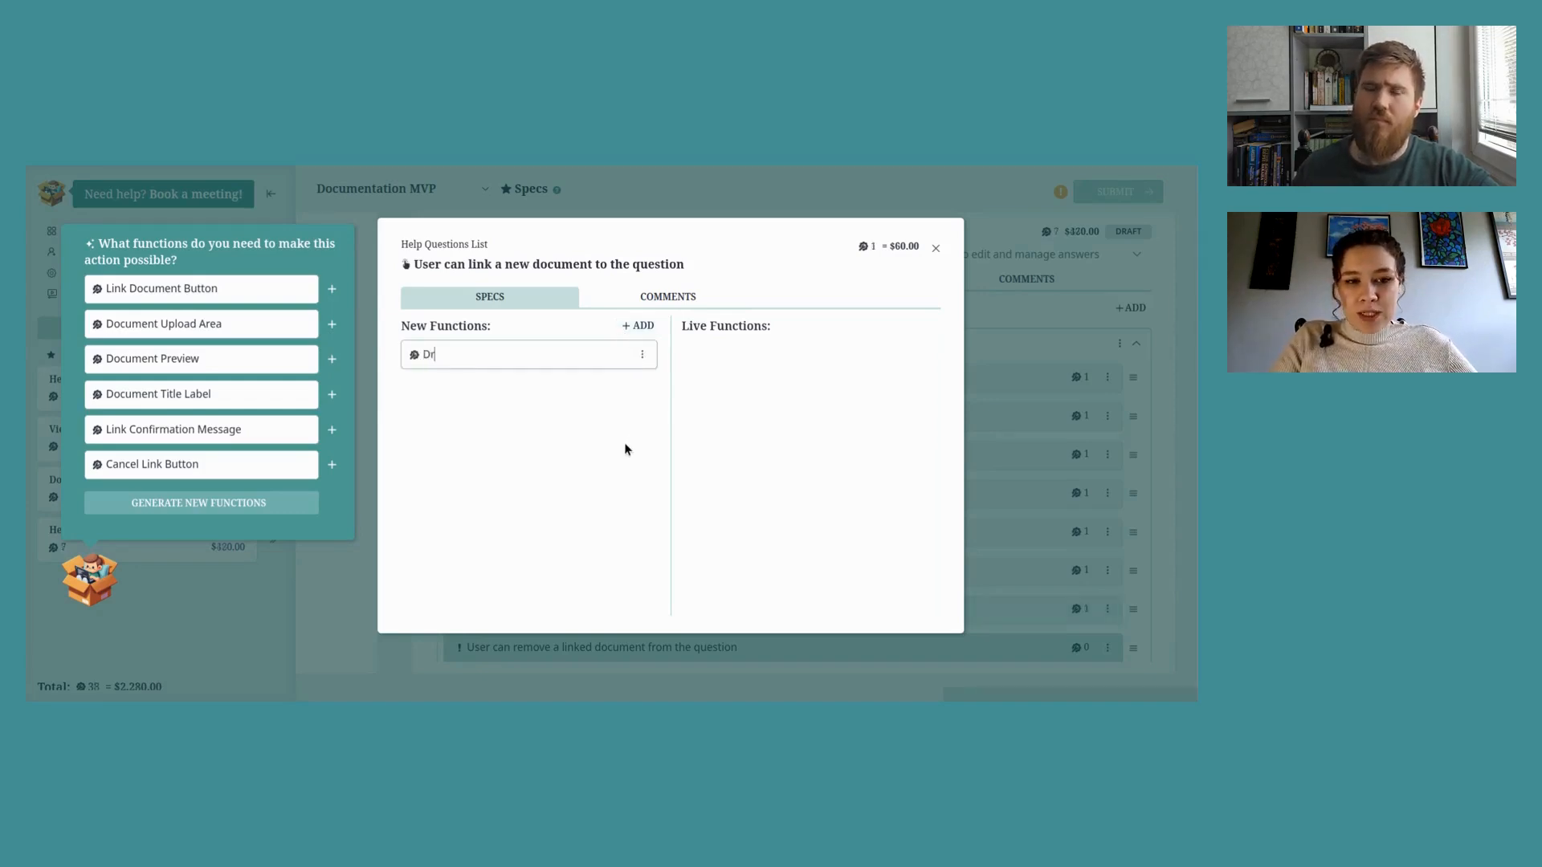
text(opdown toggle)
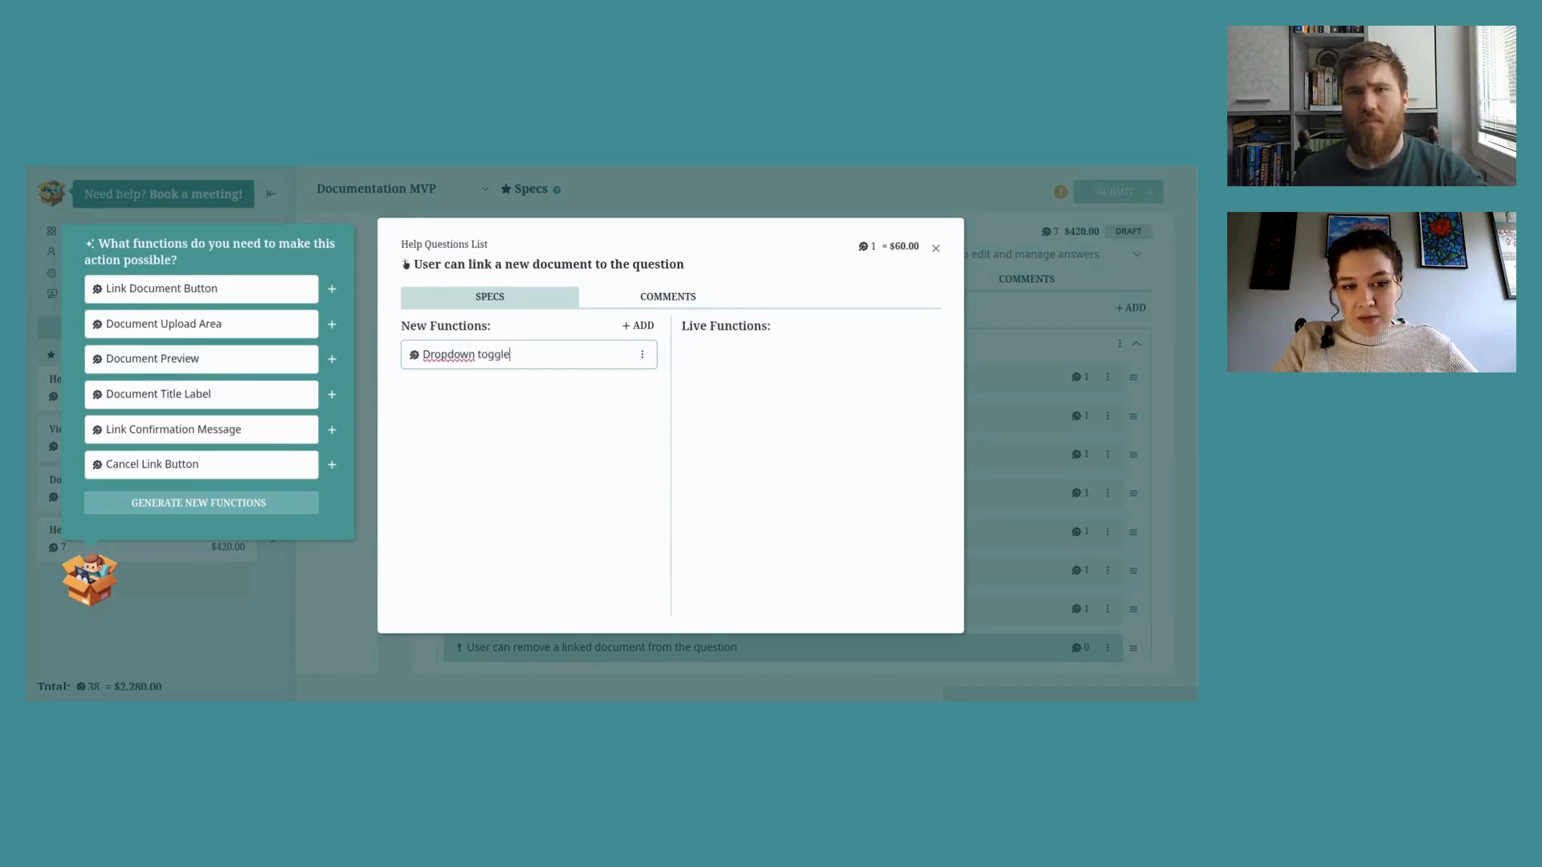
key(Return)
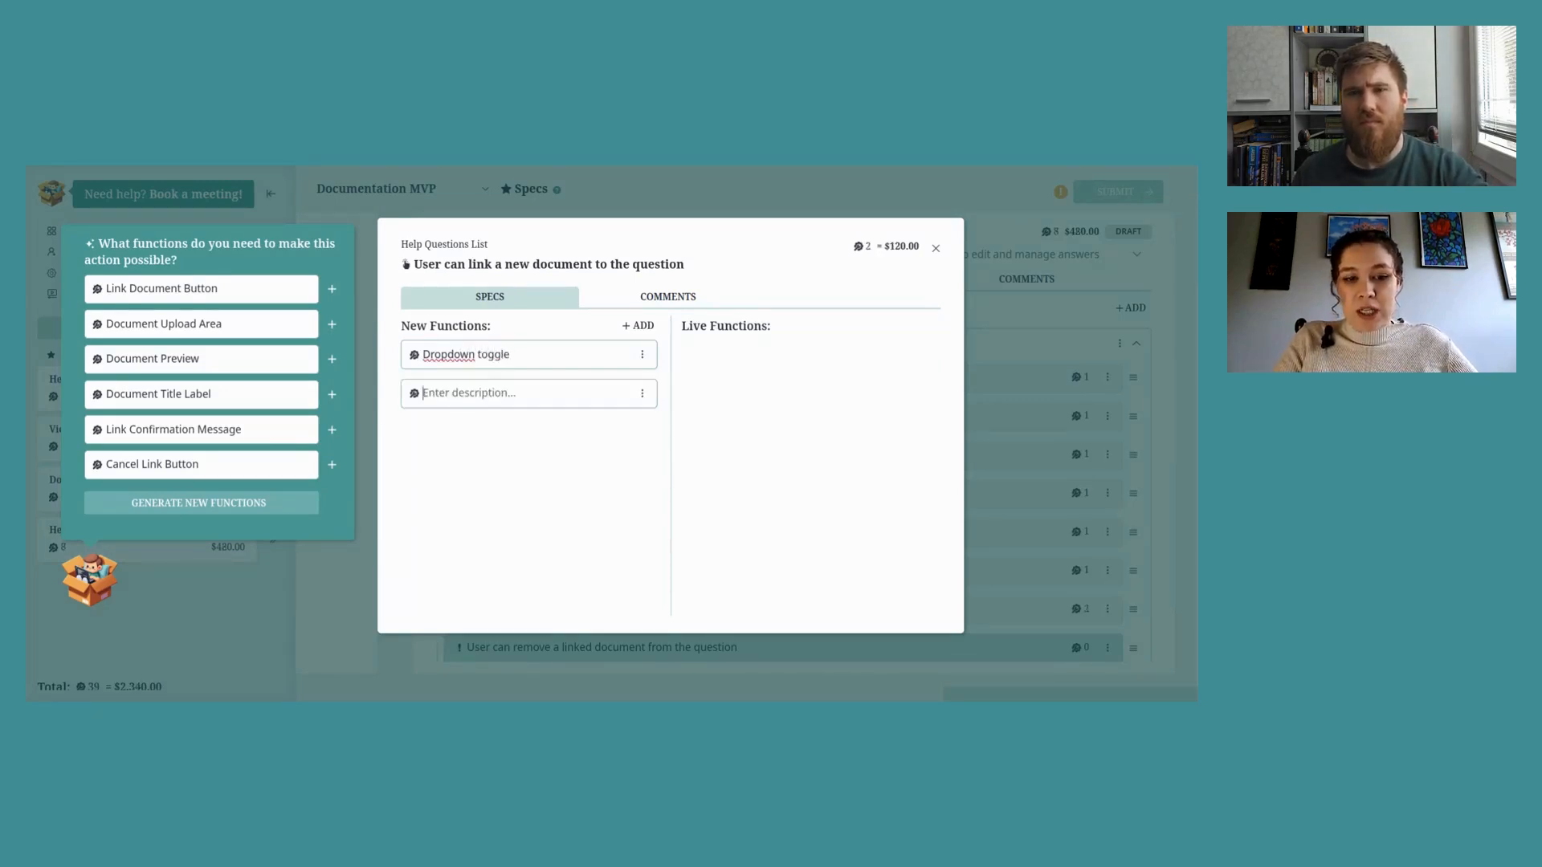
text(Dropdown cotne)
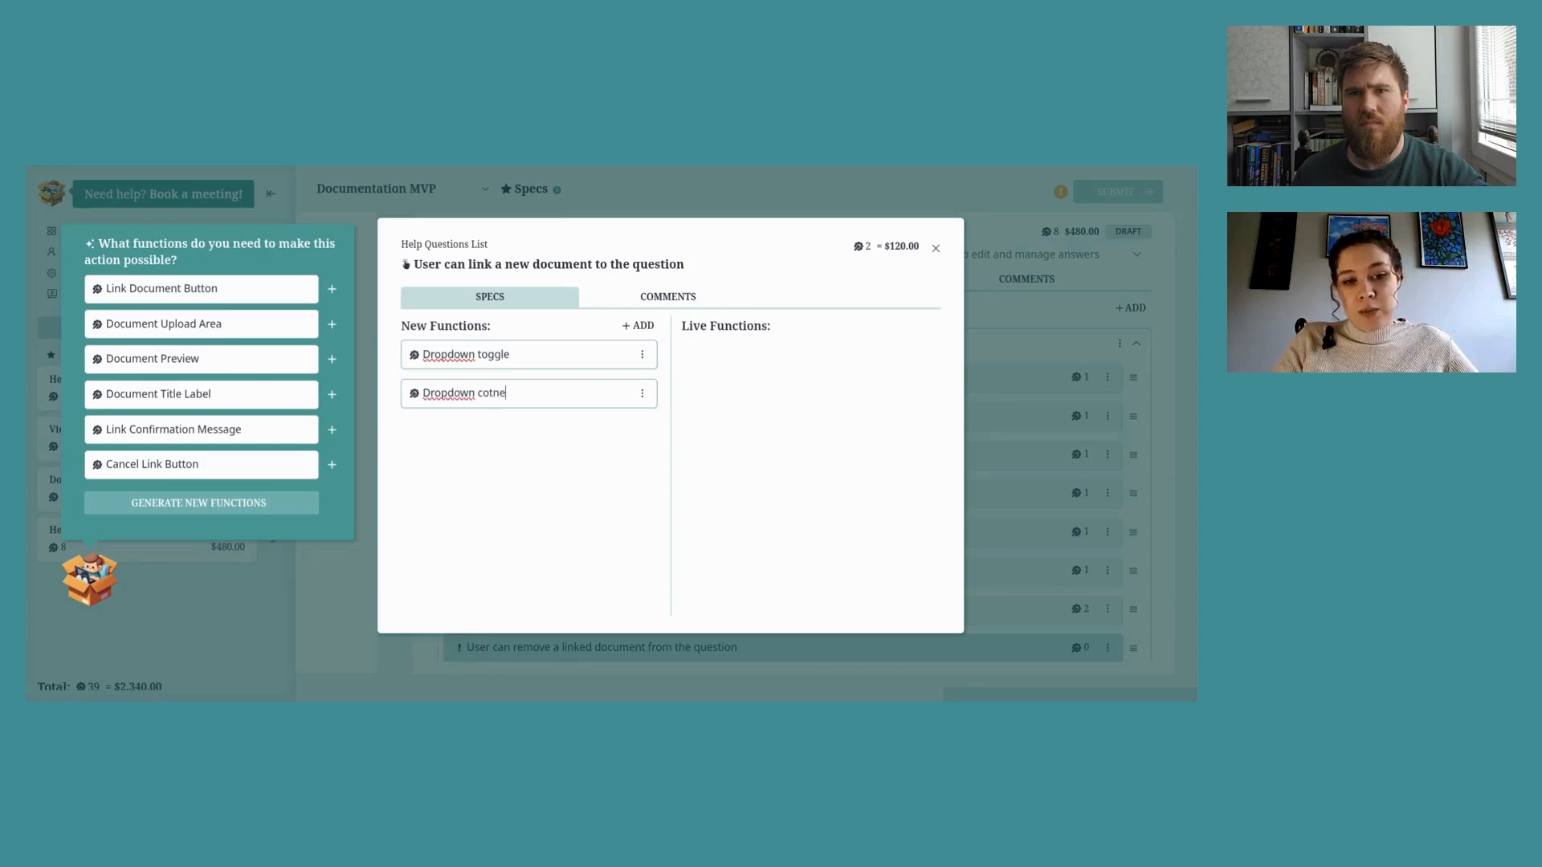
key(BackSpace)
key(BackSpace)
text(n)
key(BackSpace)
key(BackSpace)
text(ntent)
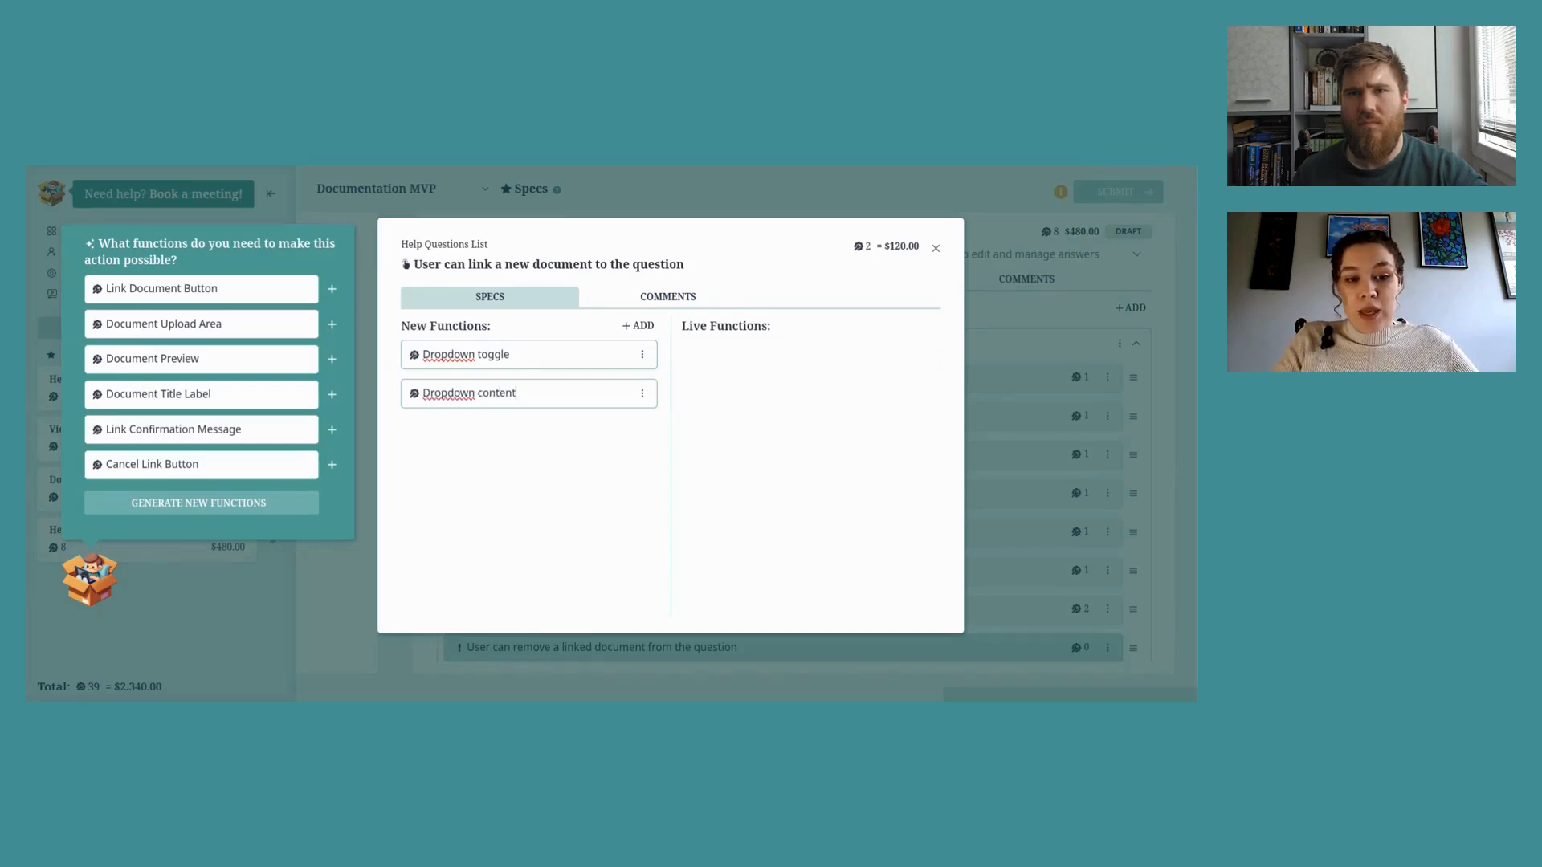
key(Return)
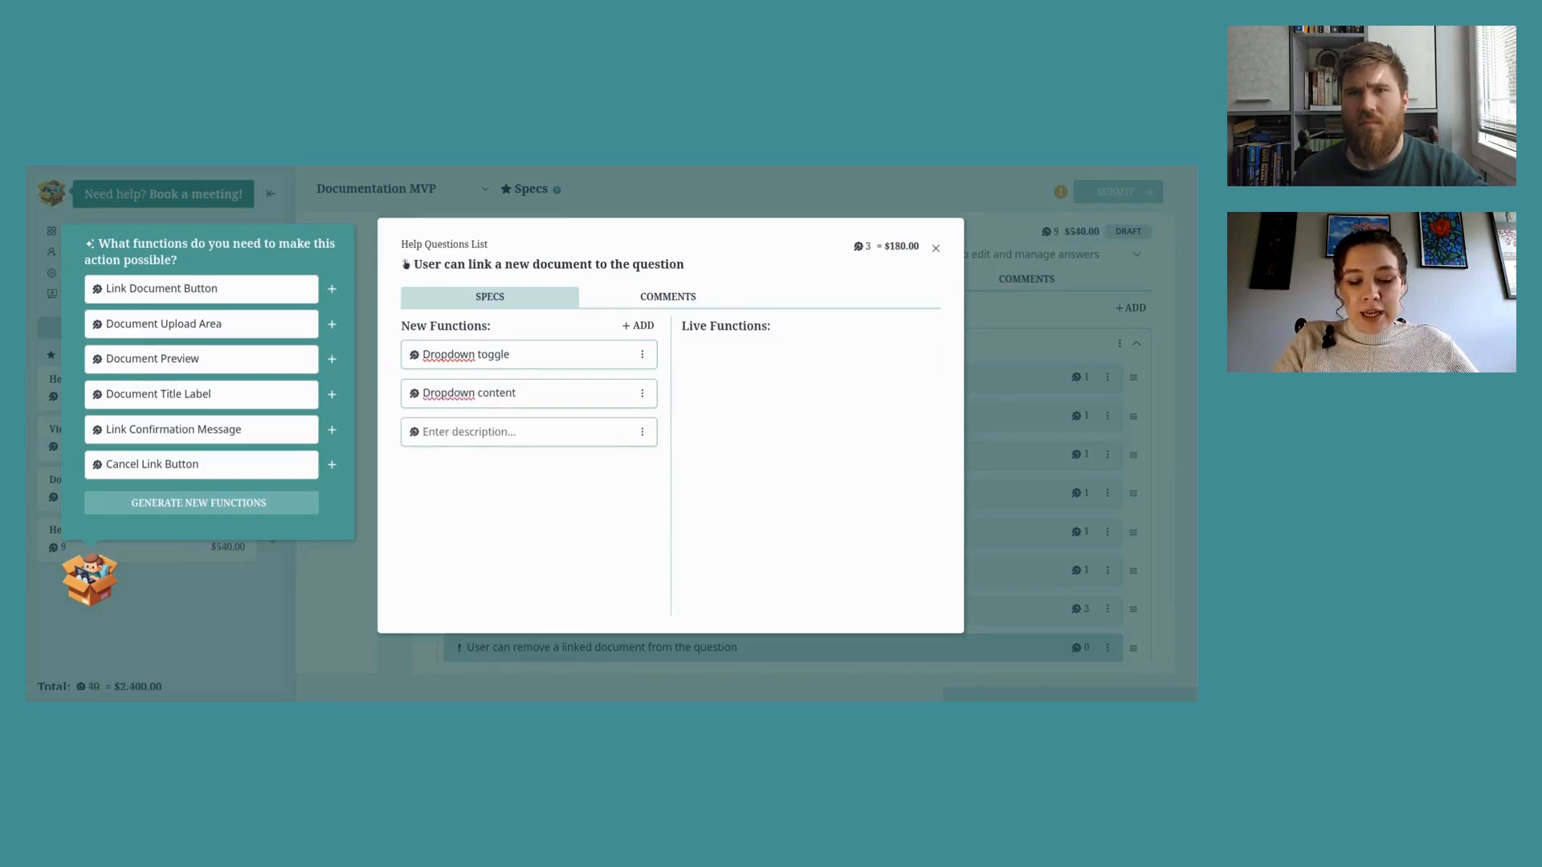
Step: Add 'Link to select document', 'Filter list by text input' and 'Add new document button' functions
text(Link to )
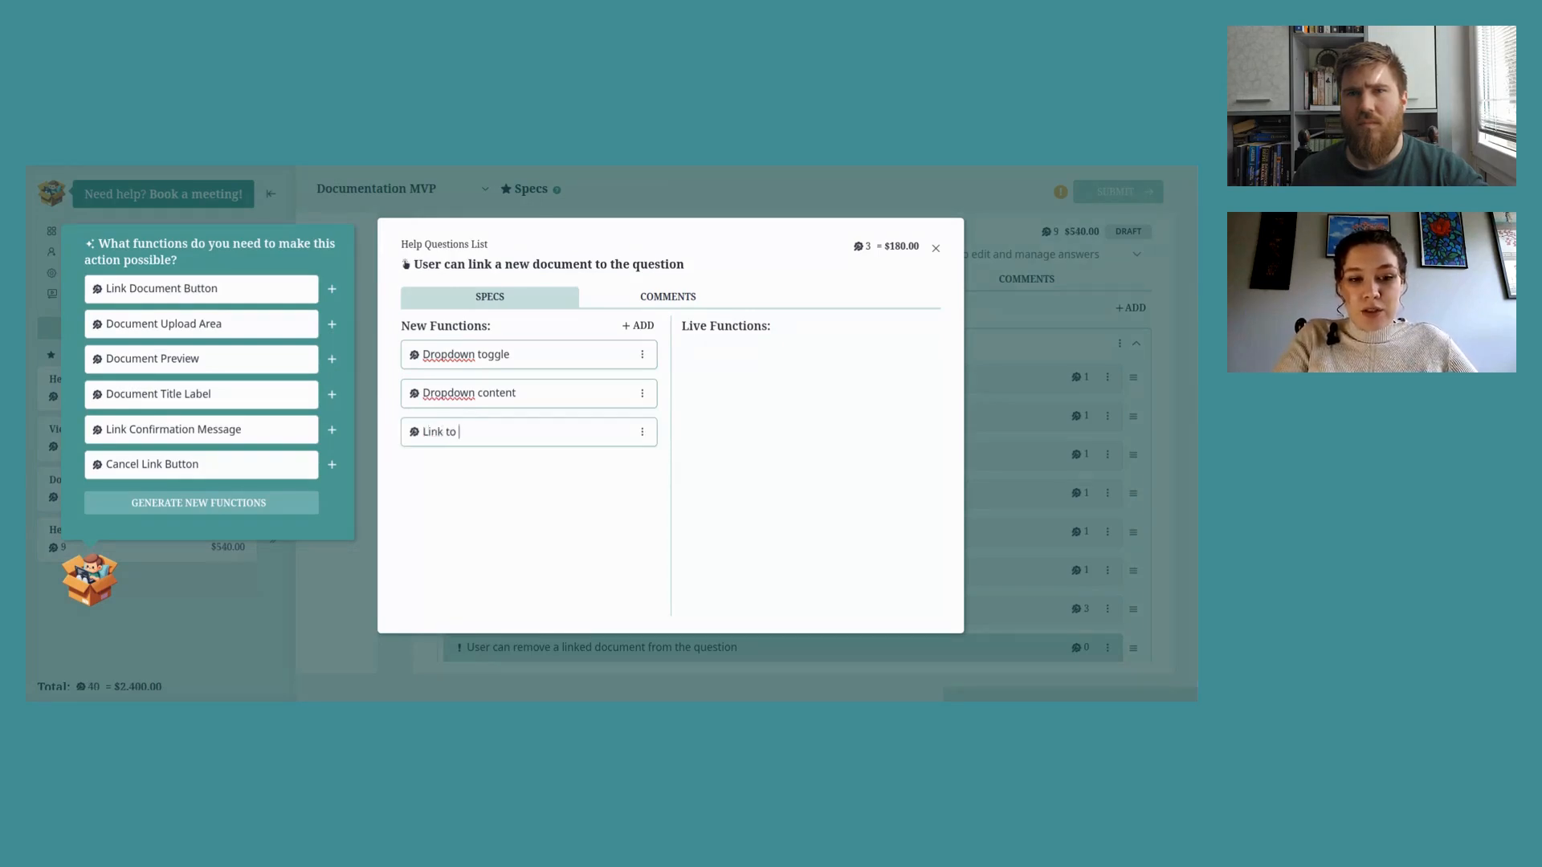
text(slec)
key(BackSpace)
key(BackSpace)
key(BackSpace)
text(elect)
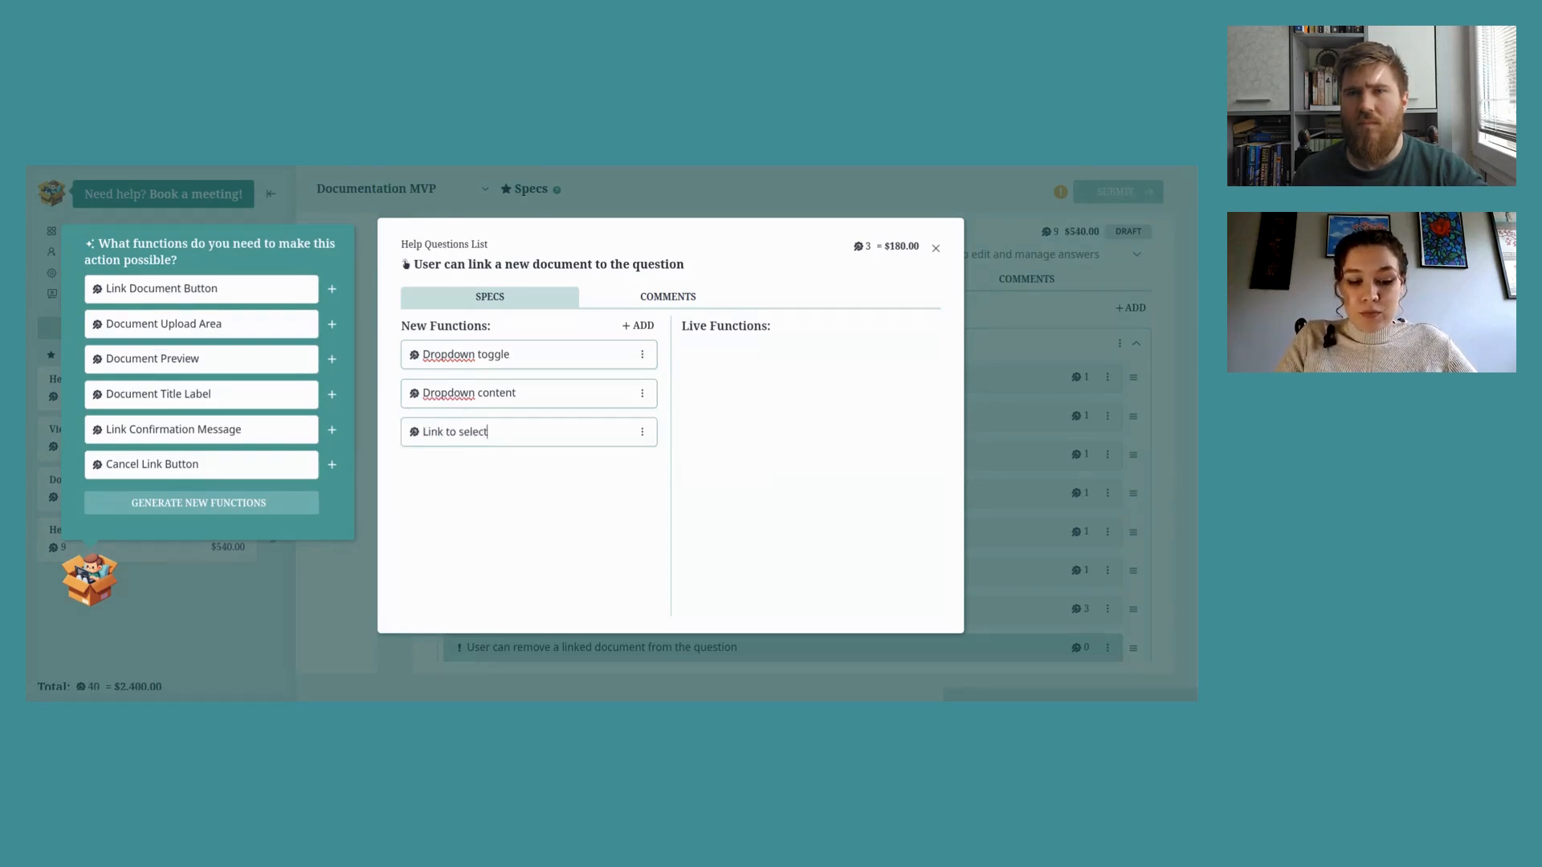
text( socument)
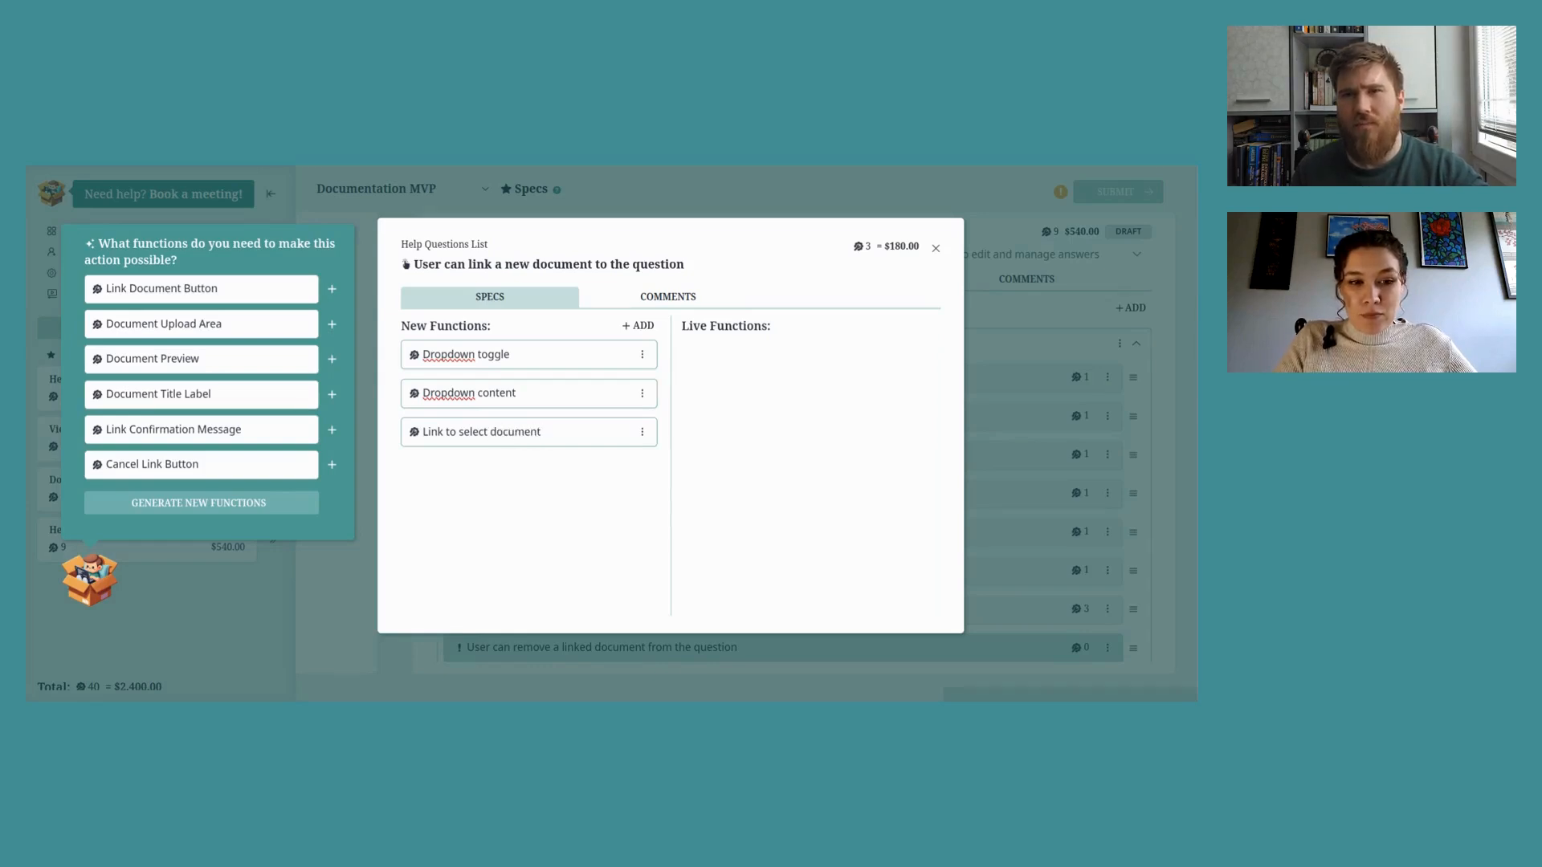
key(Return)
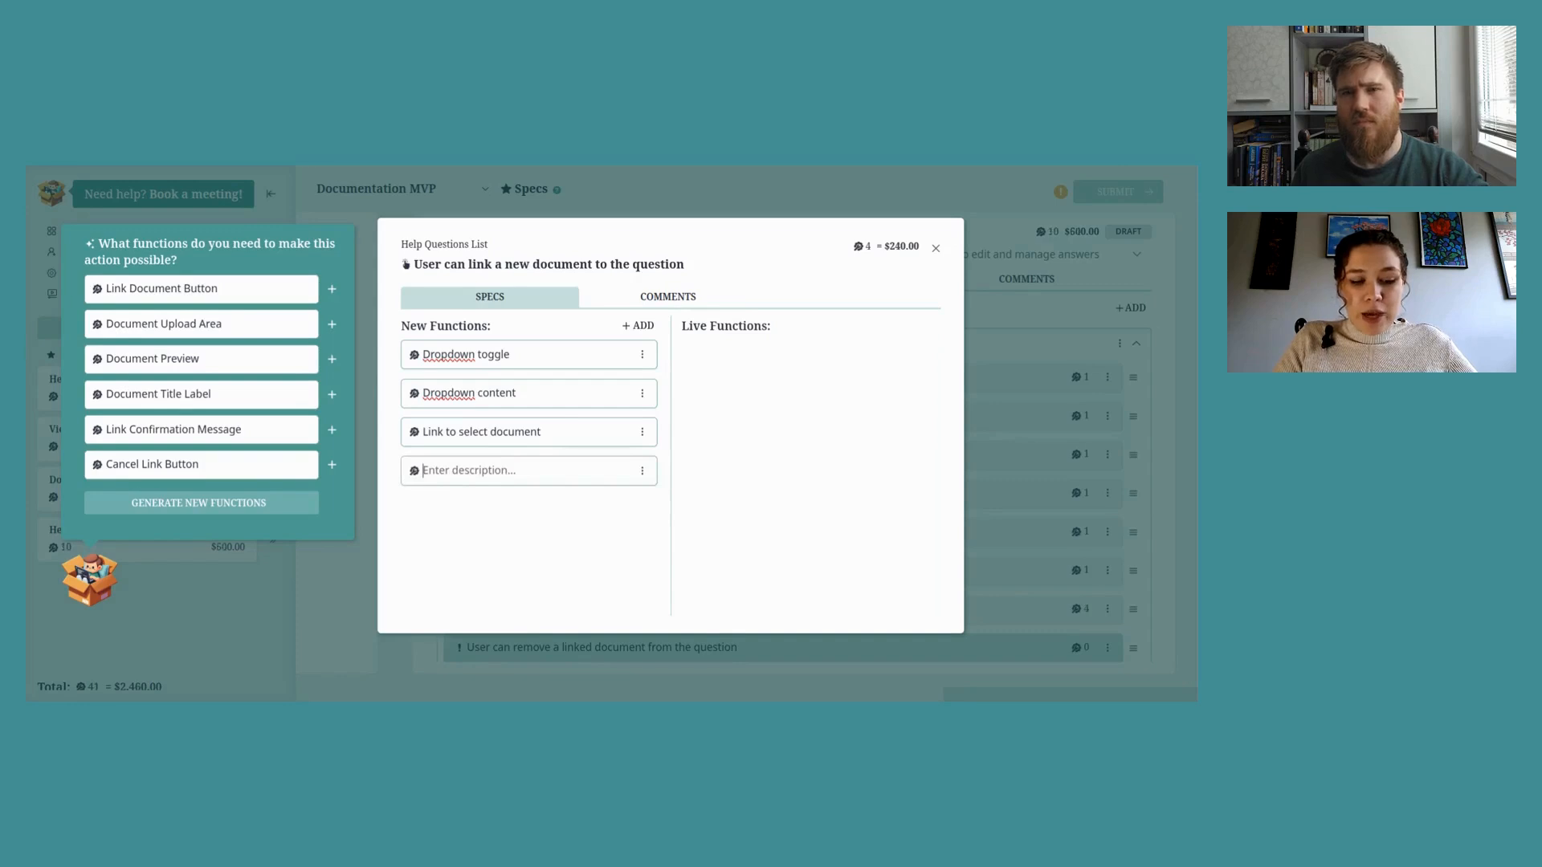
text(Filter )
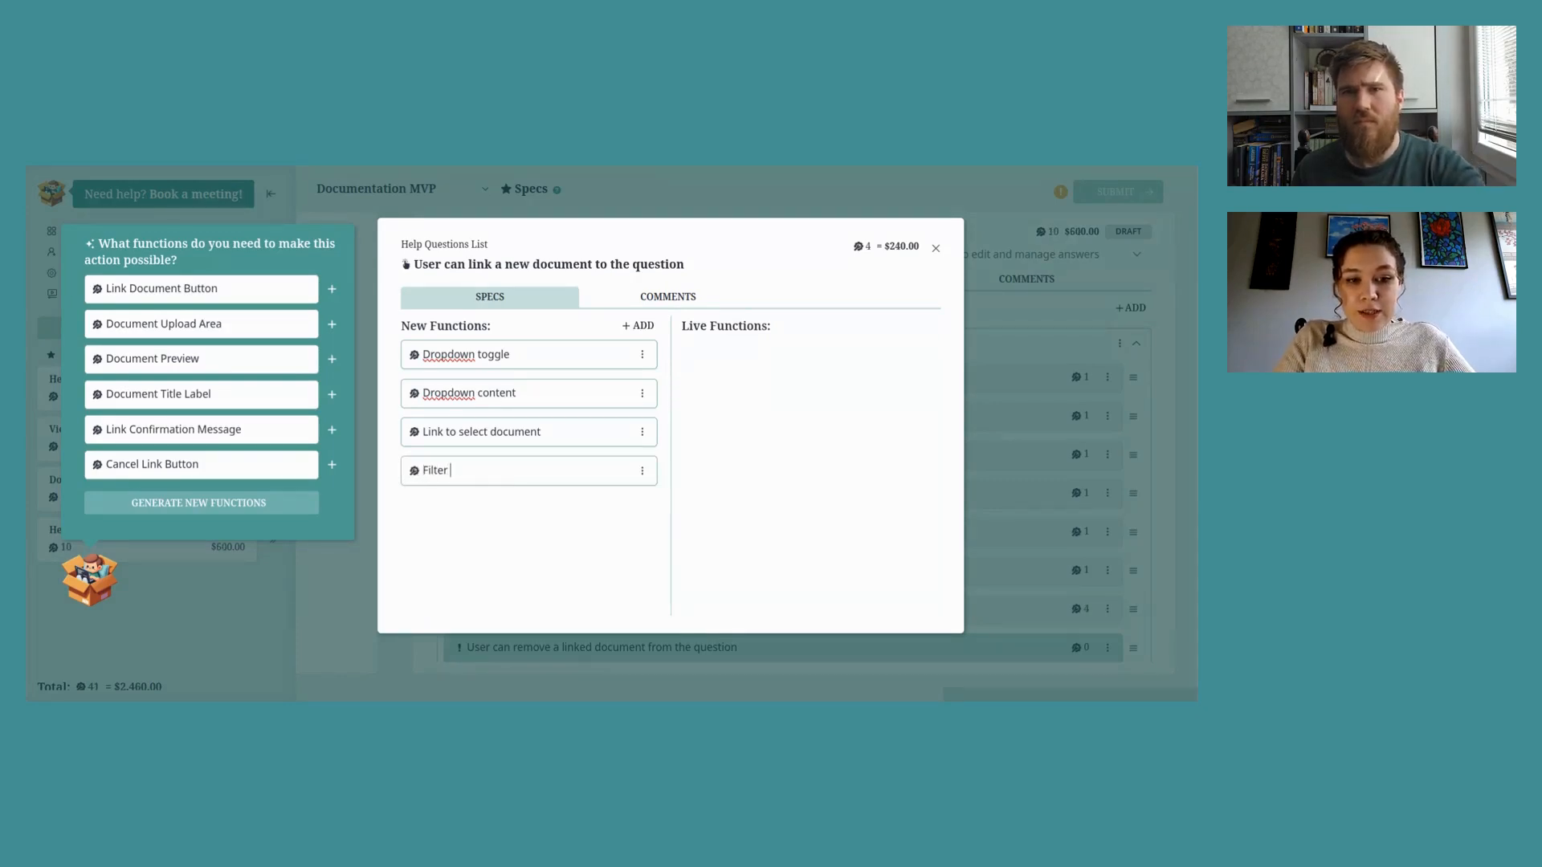
text(dlist by)
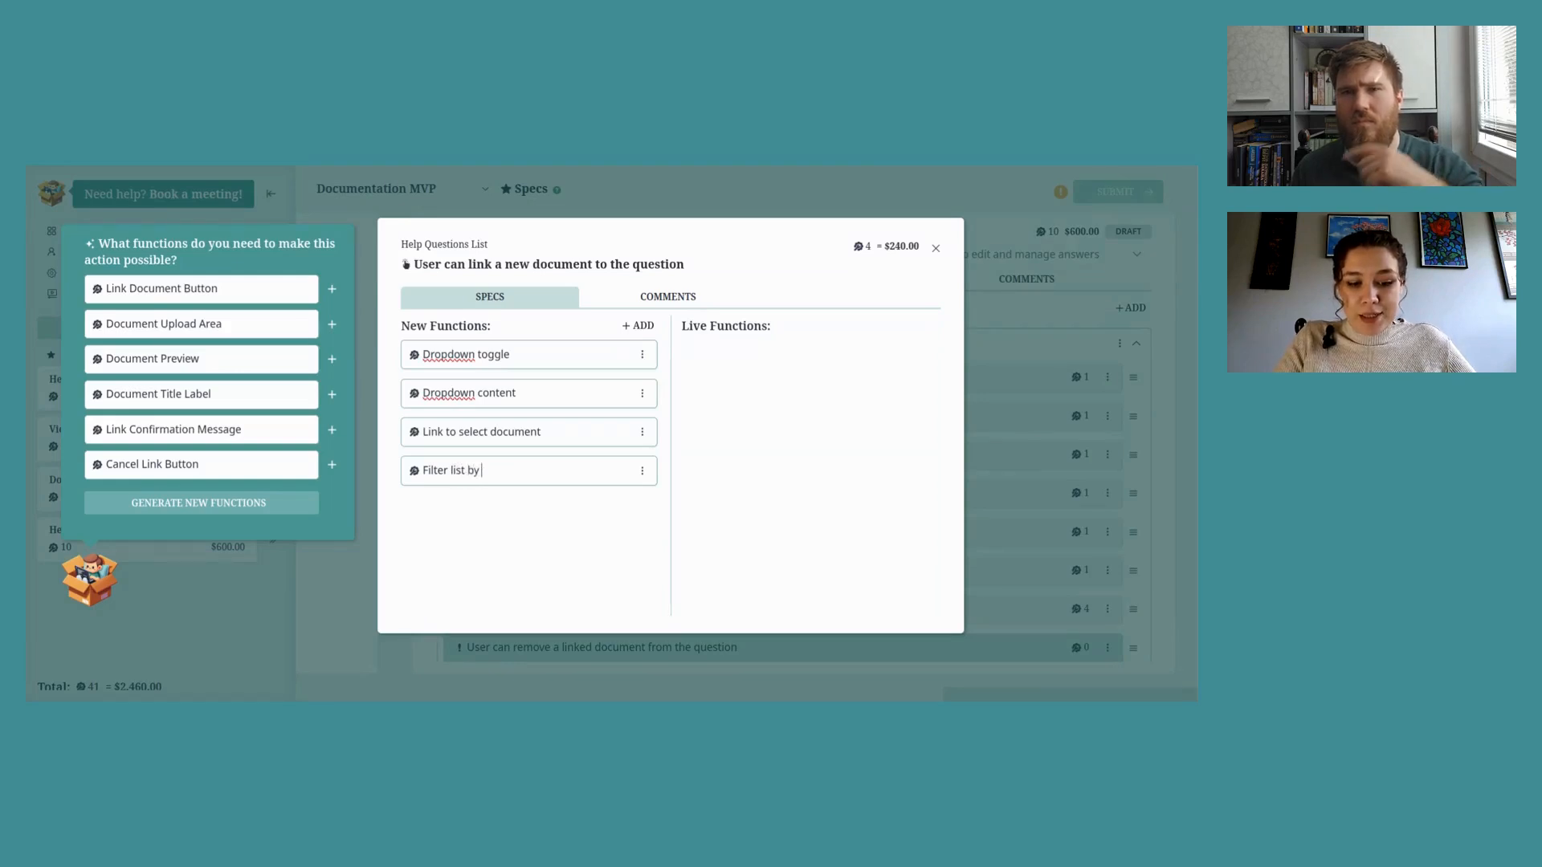
text( text )
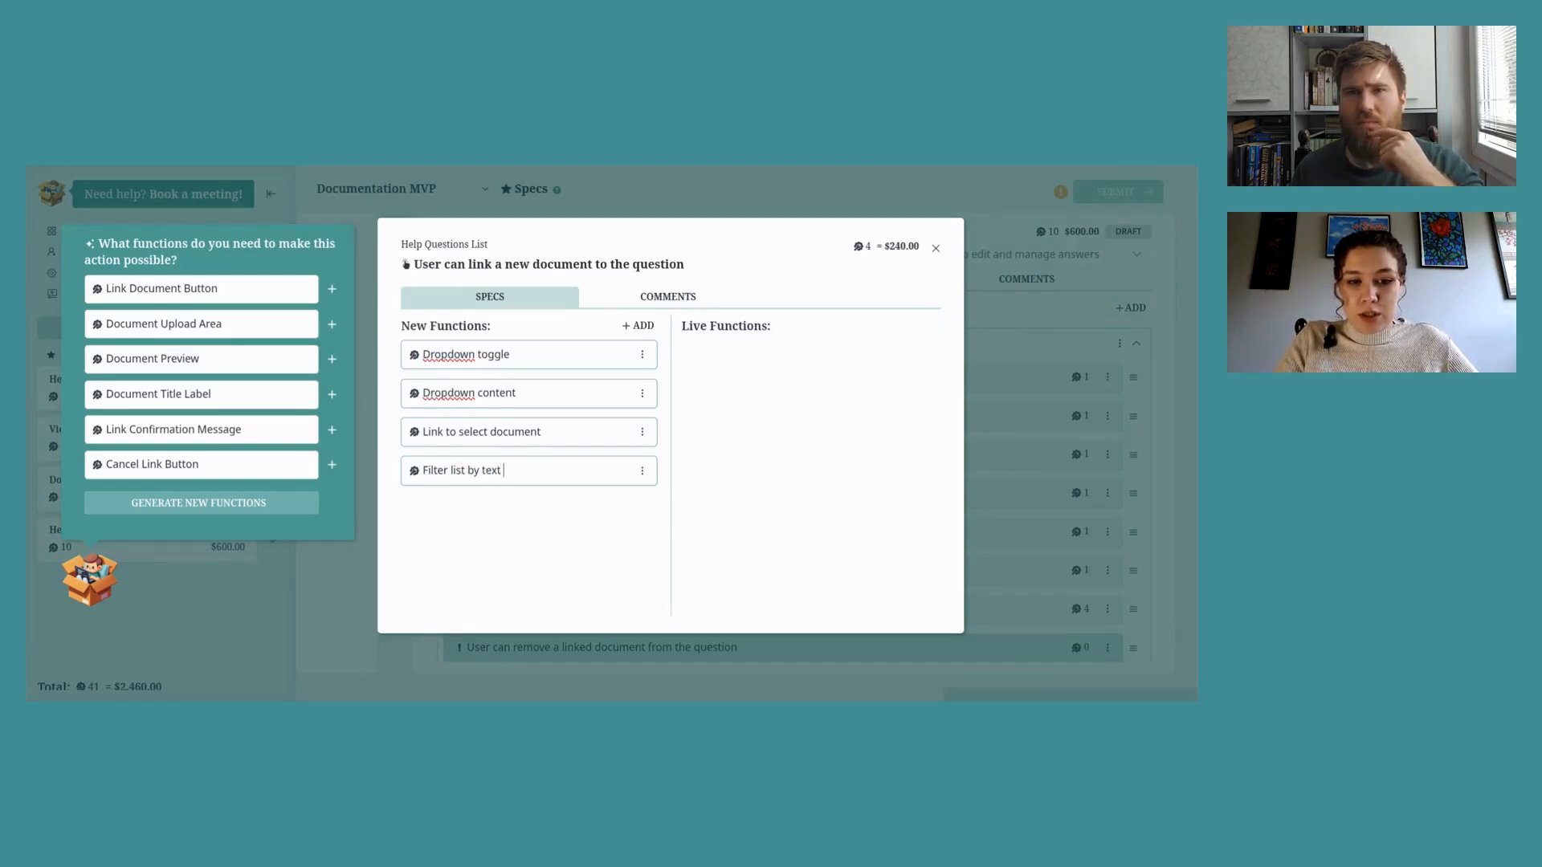
text(input)
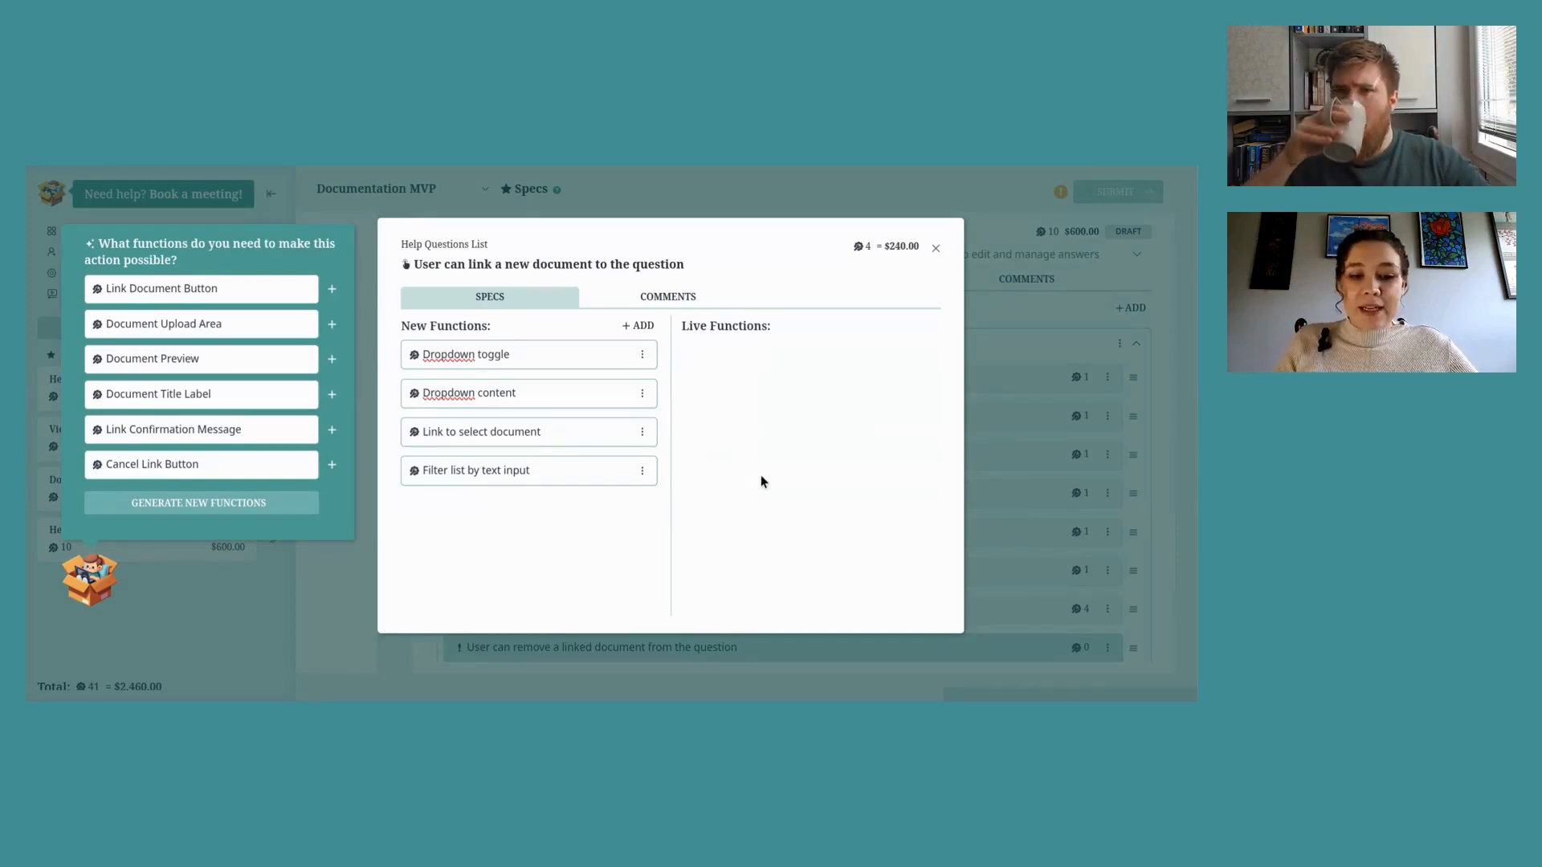
key(Return)
text(Add )
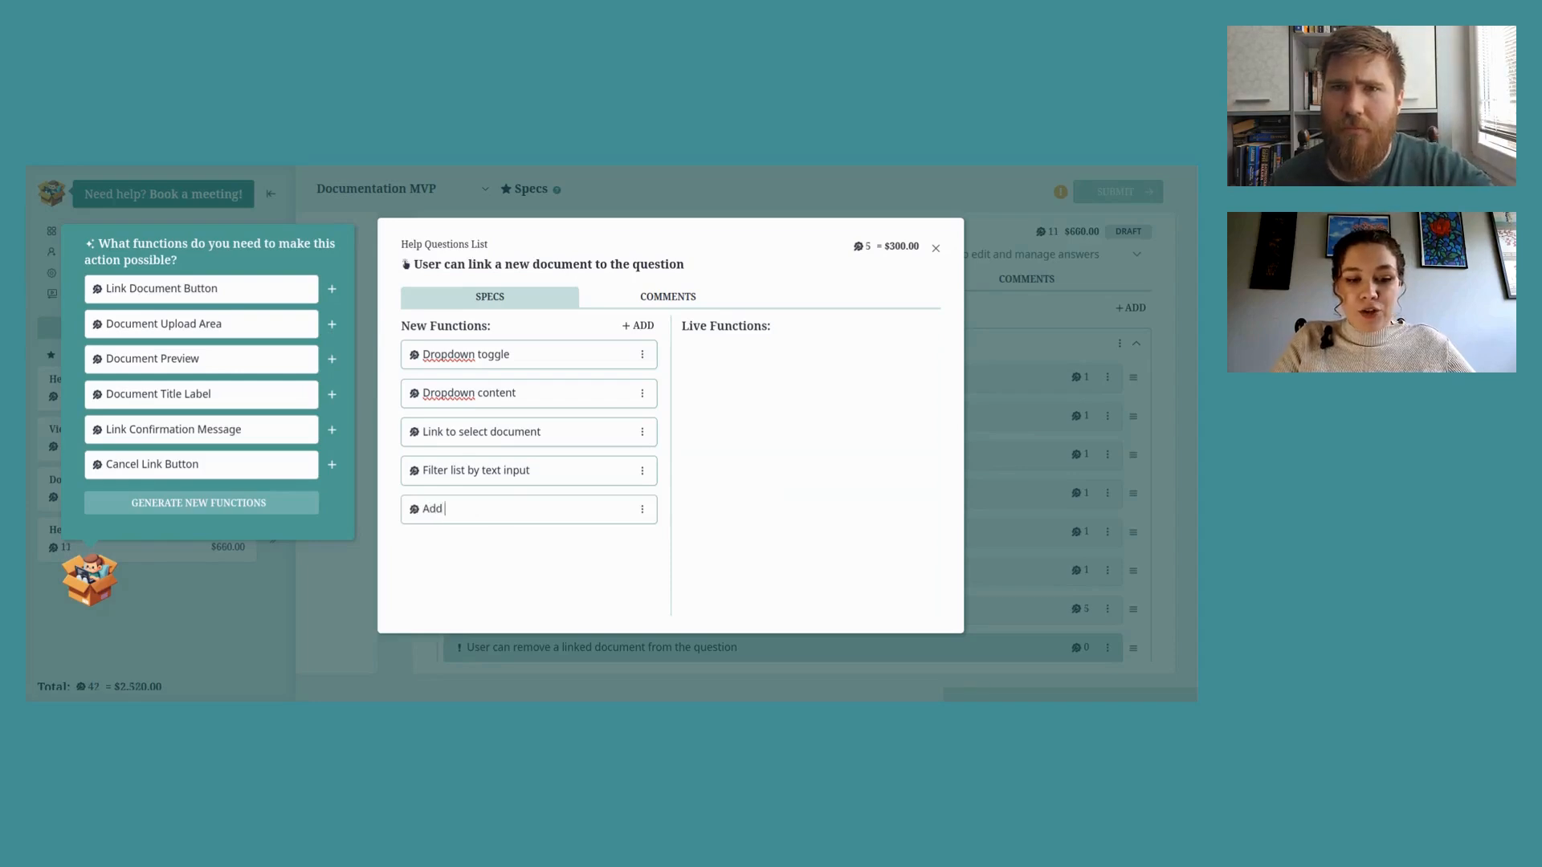
text(new do)
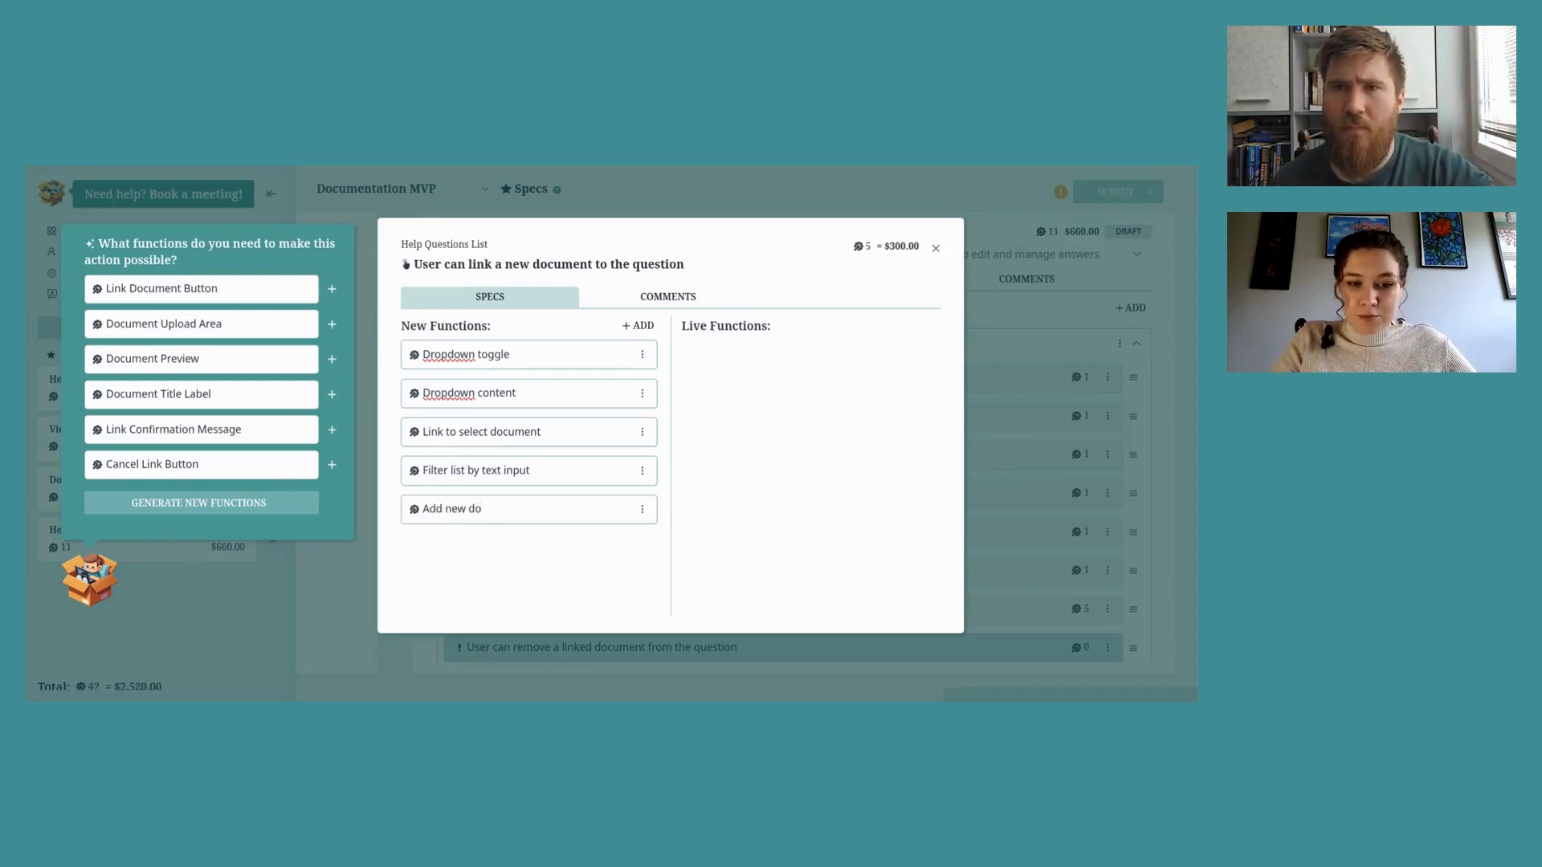
text(cument button)
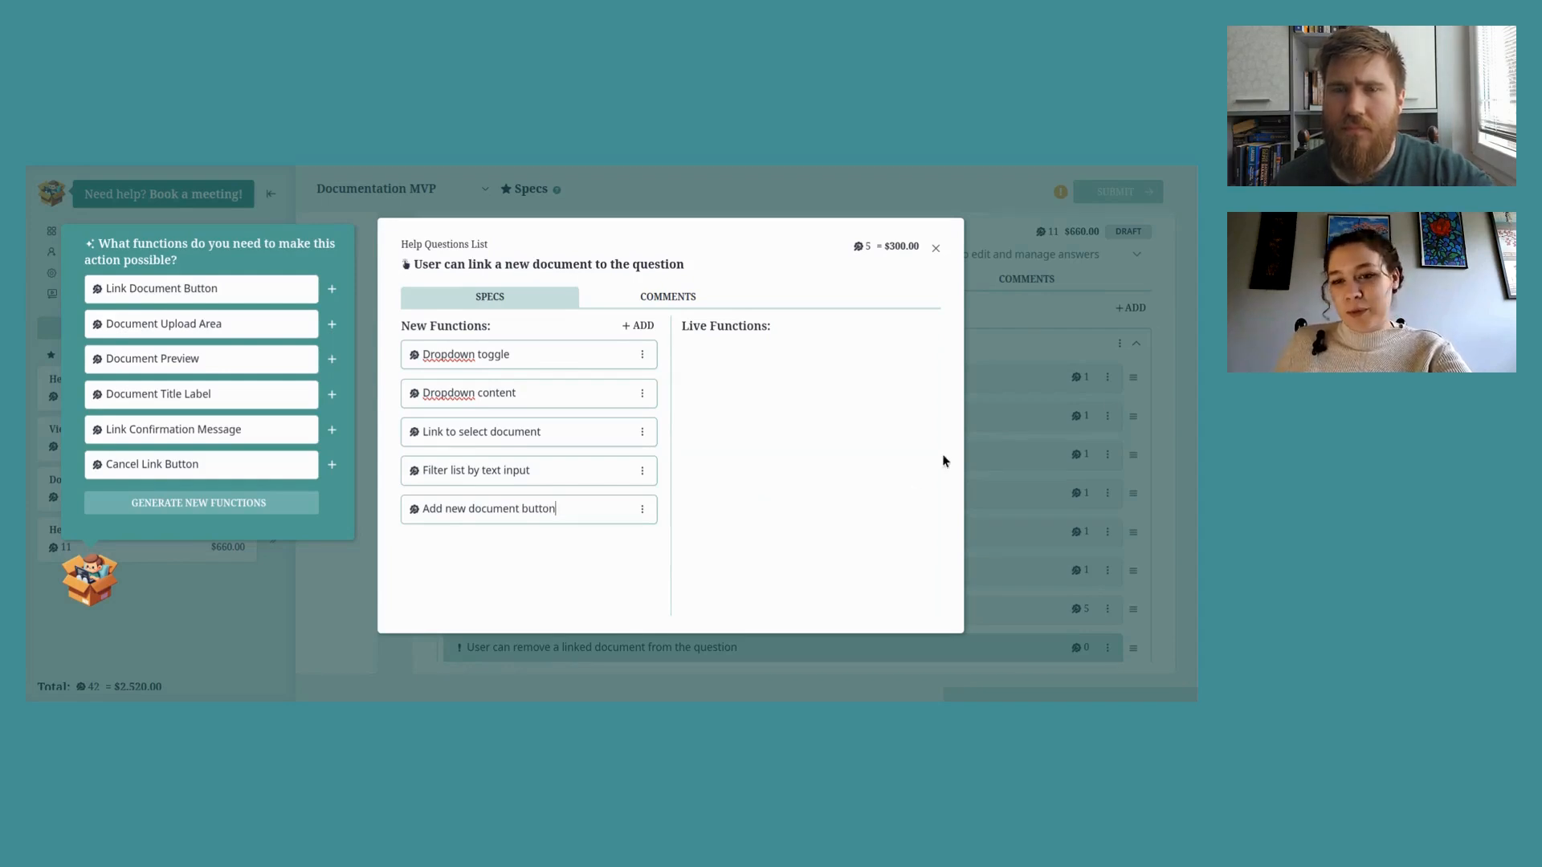
click(936, 248)
scroll(1058, 472, down, 2)
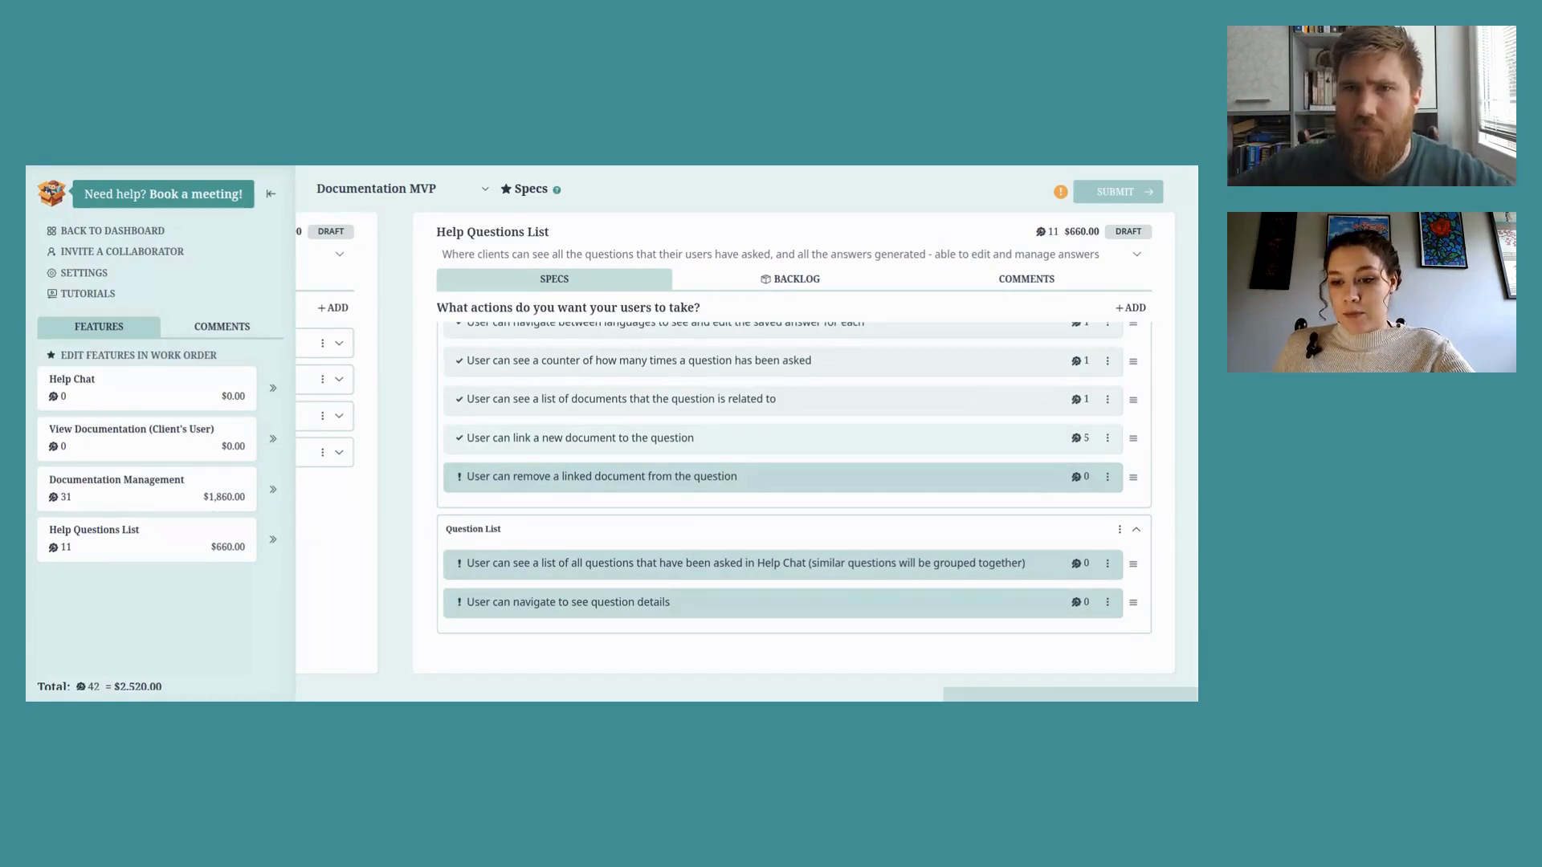
Step: Rename the function to 'Create A New Document button' and add the suggested 'New Document Link Button'
click(1080, 438)
drag(601, 517, 438, 498)
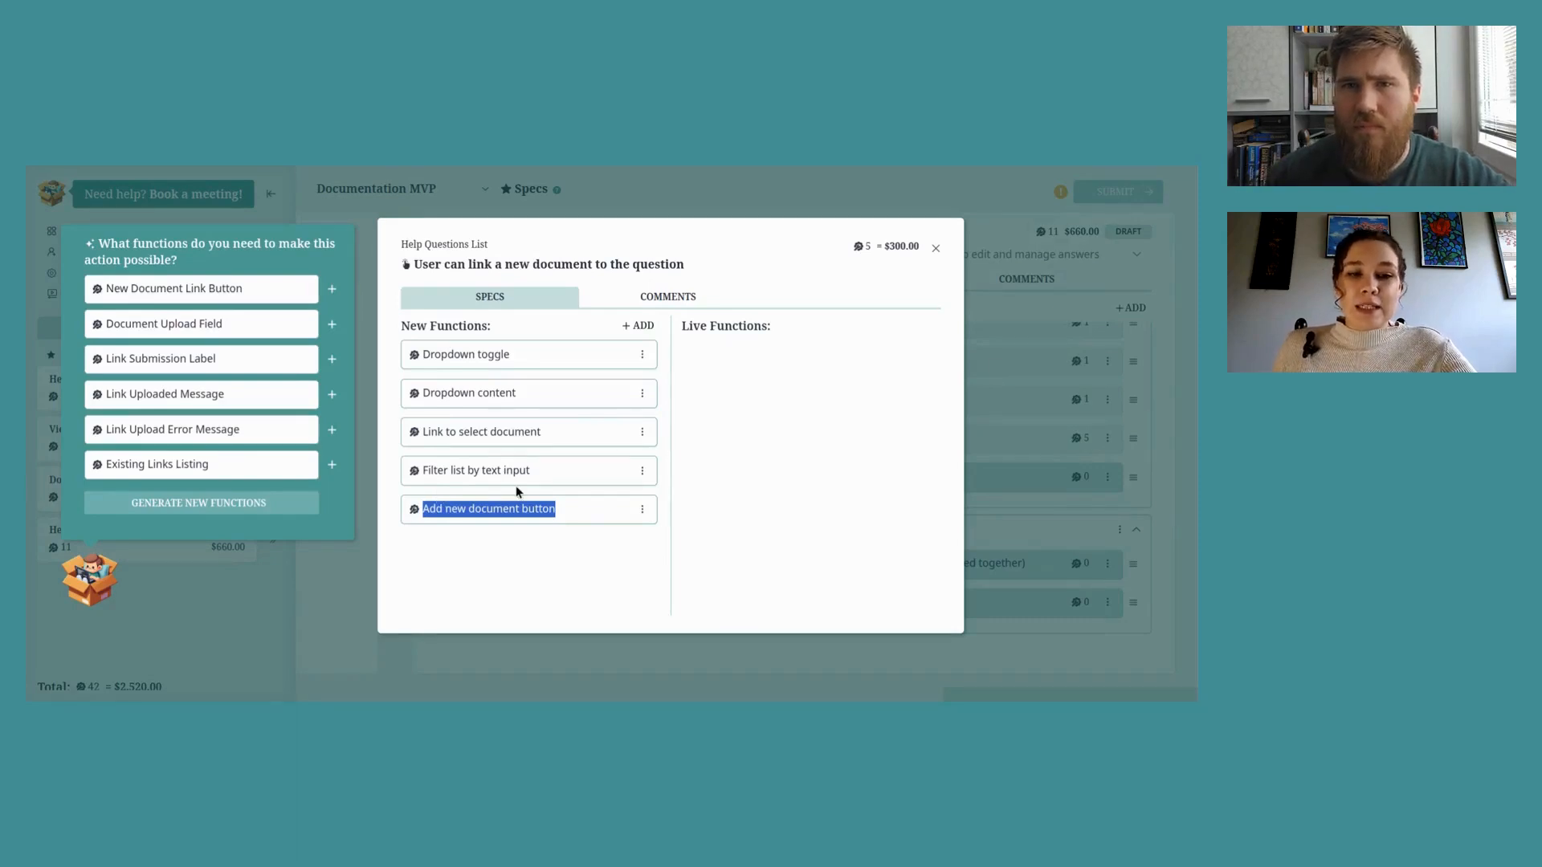
click(555, 554)
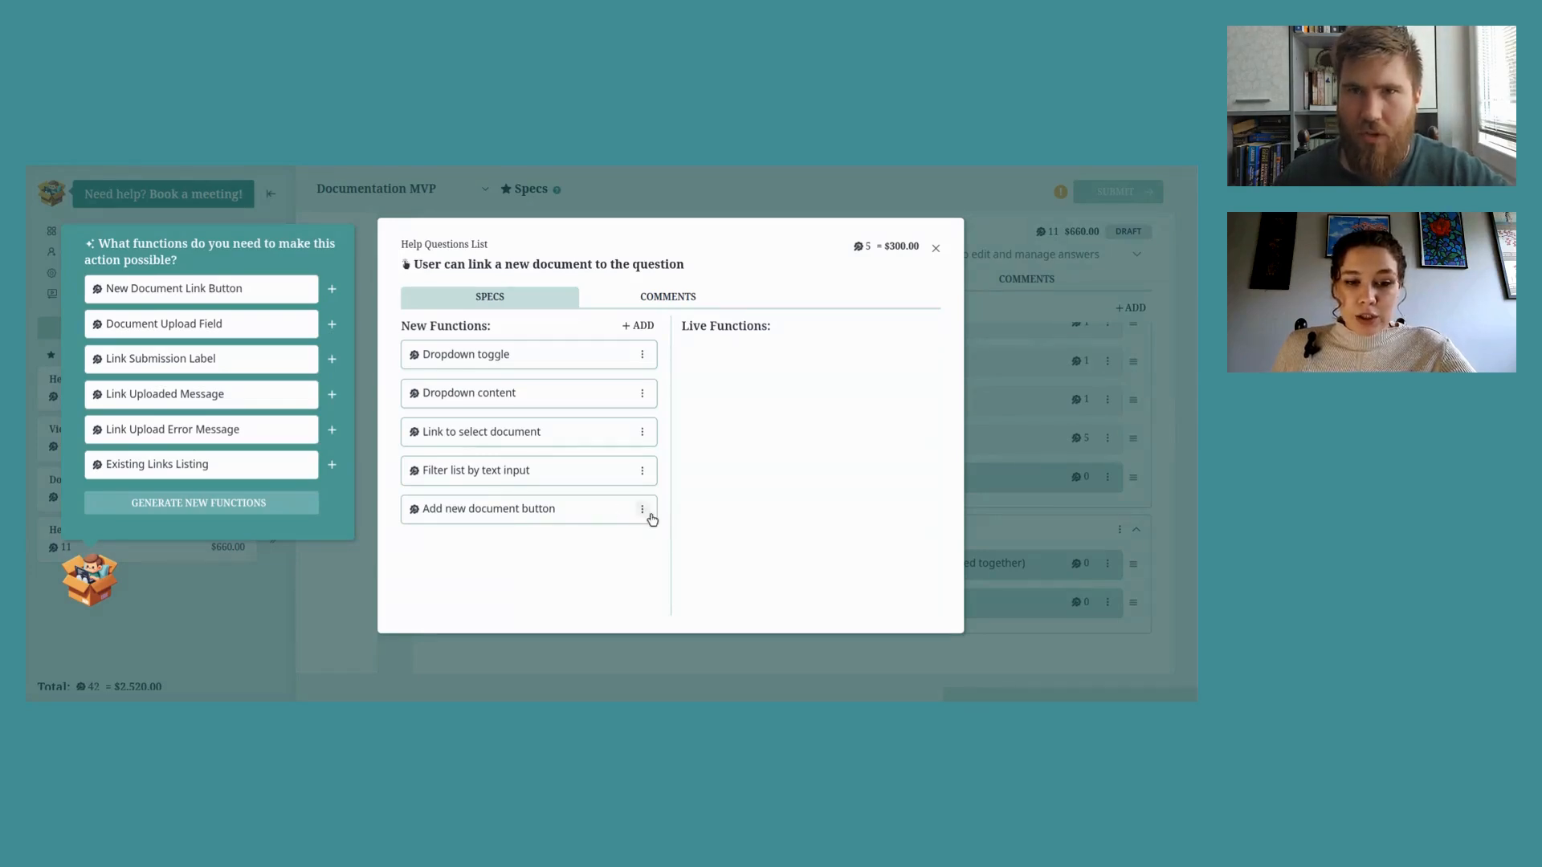
triple_click(540, 502)
drag(554, 509, 422, 509)
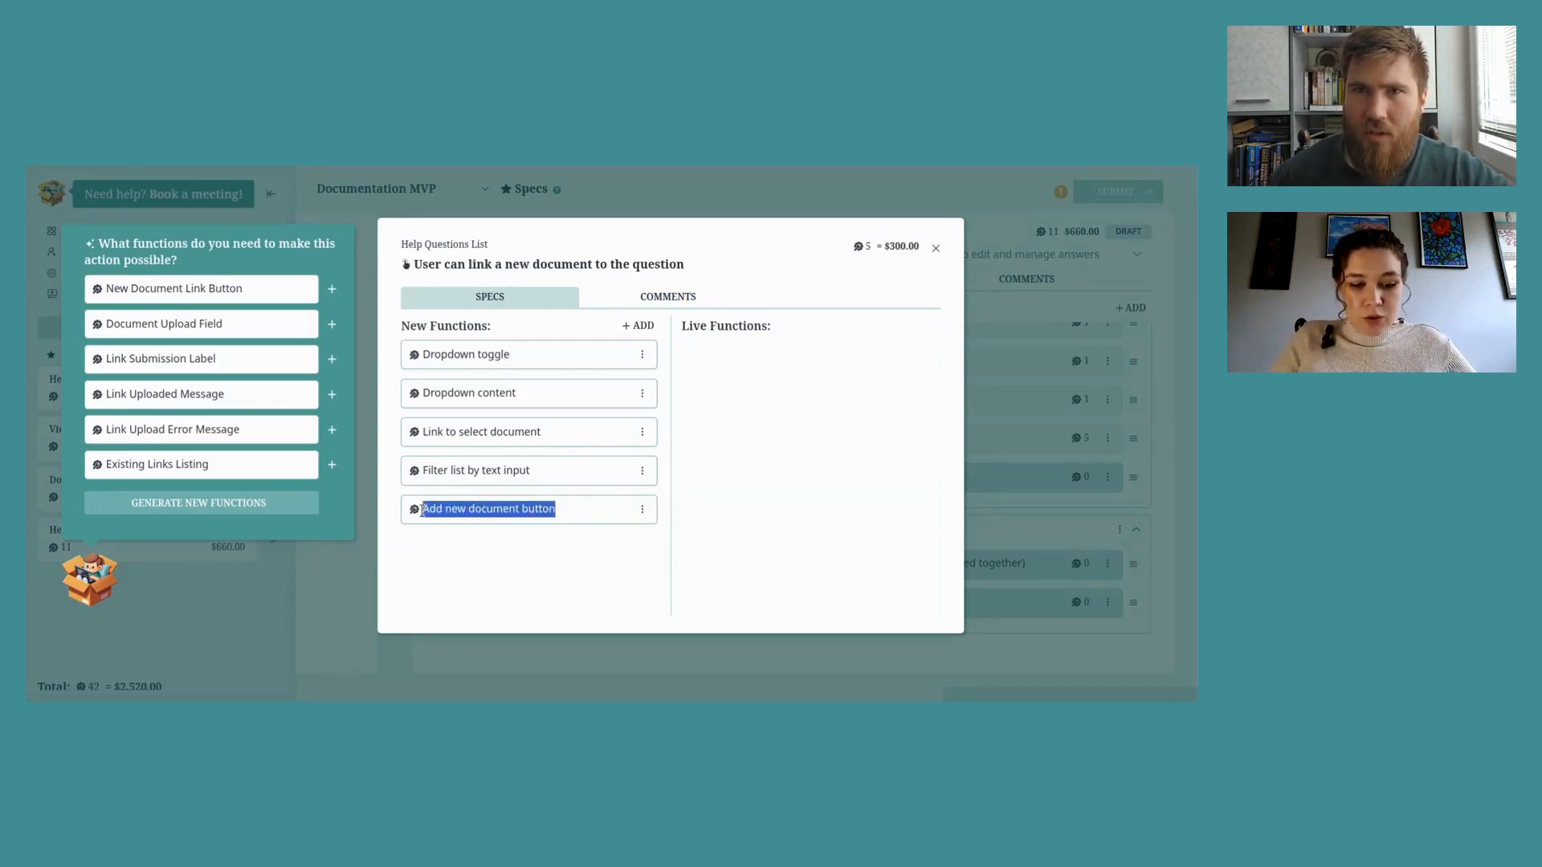
text(Create )
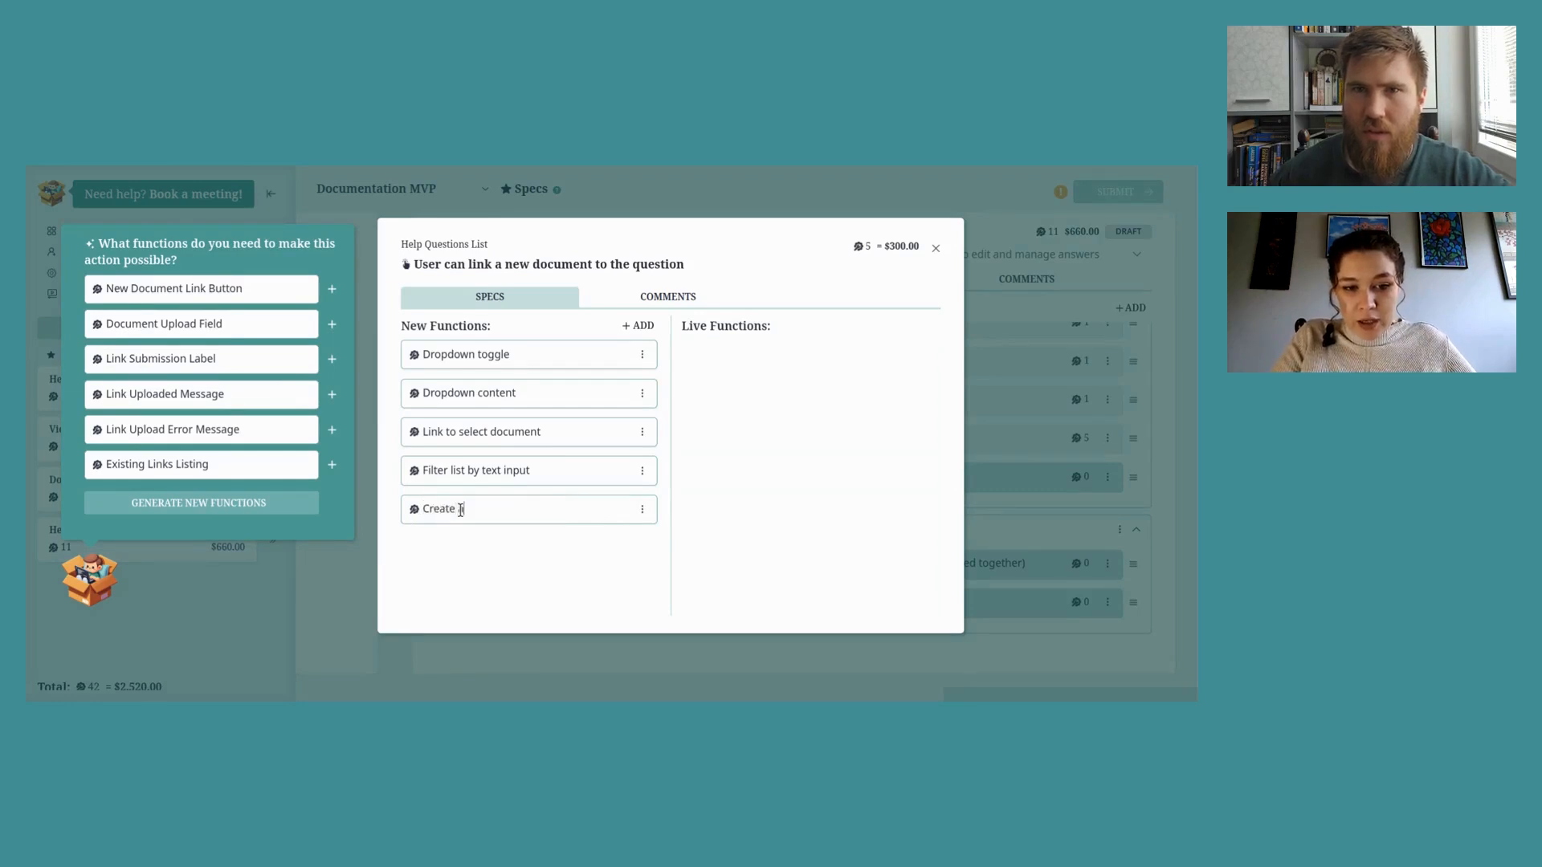
text(A New Document button)
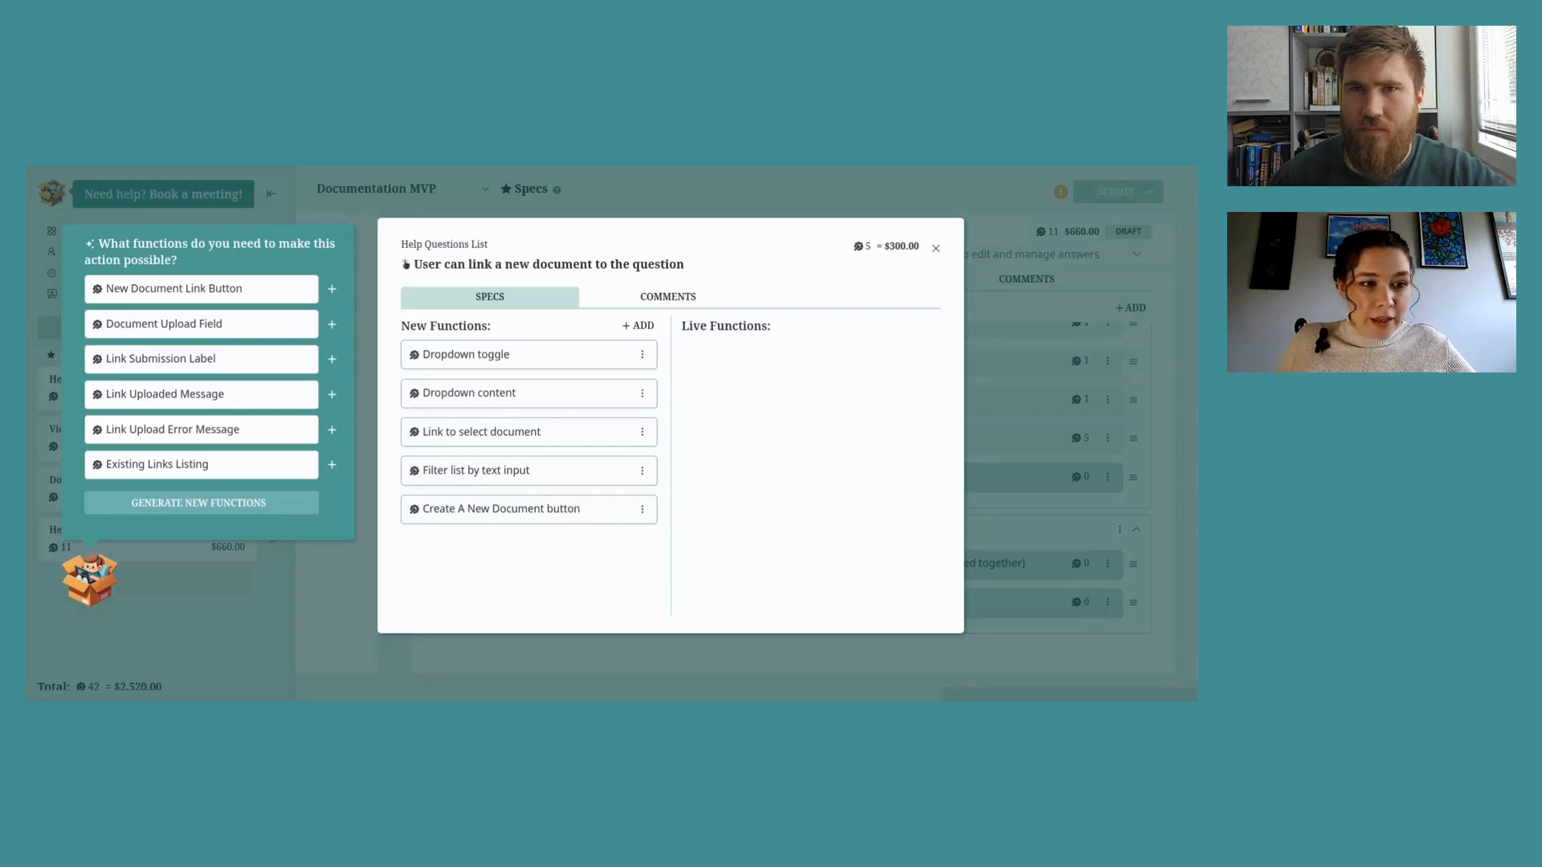
drag(114, 289, 207, 290)
click(206, 290)
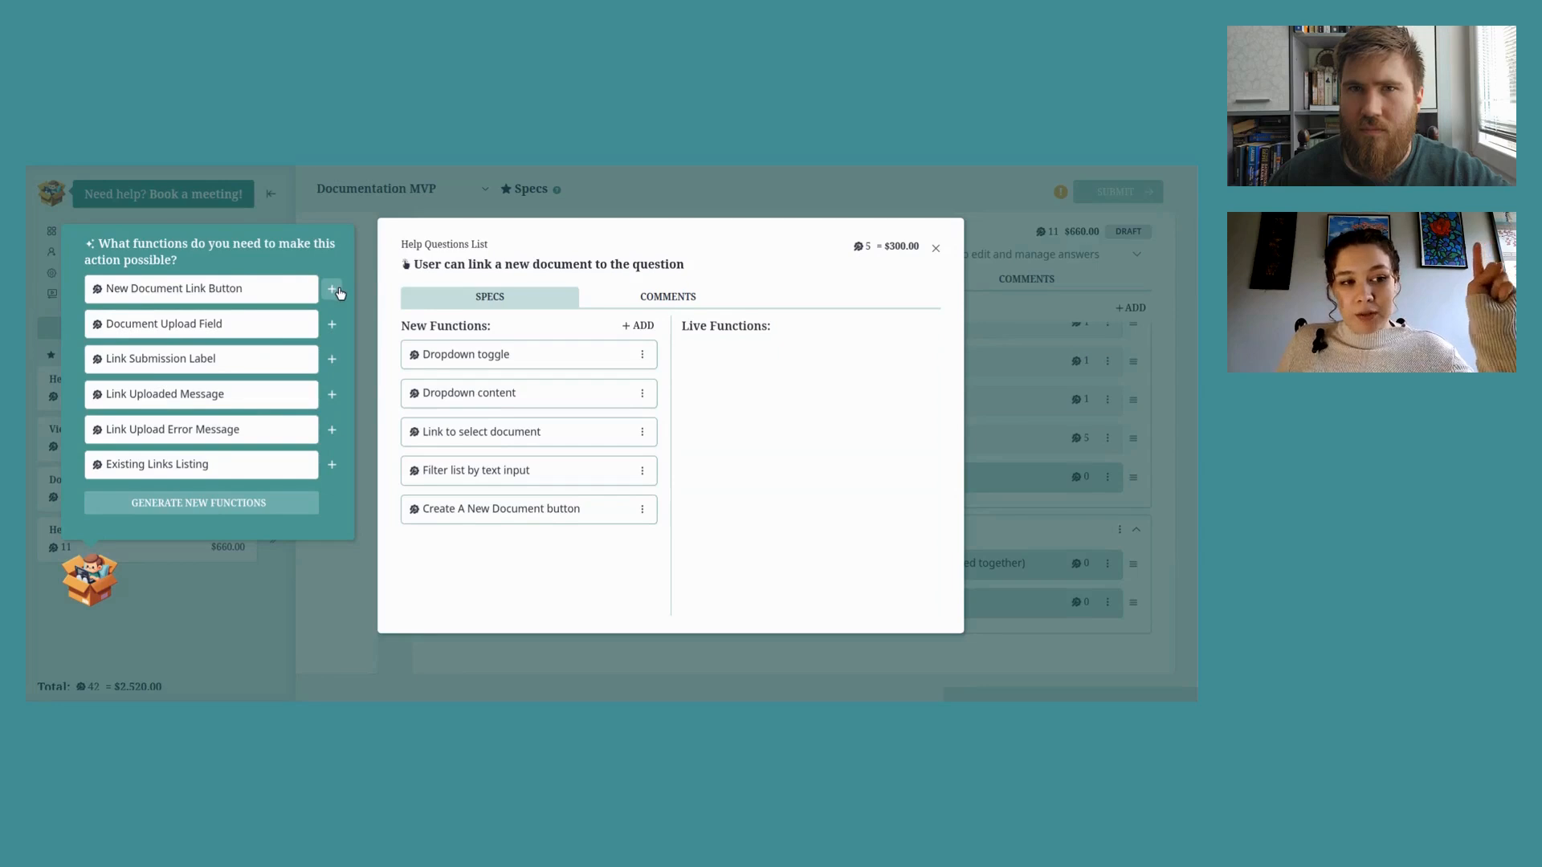
click(333, 290)
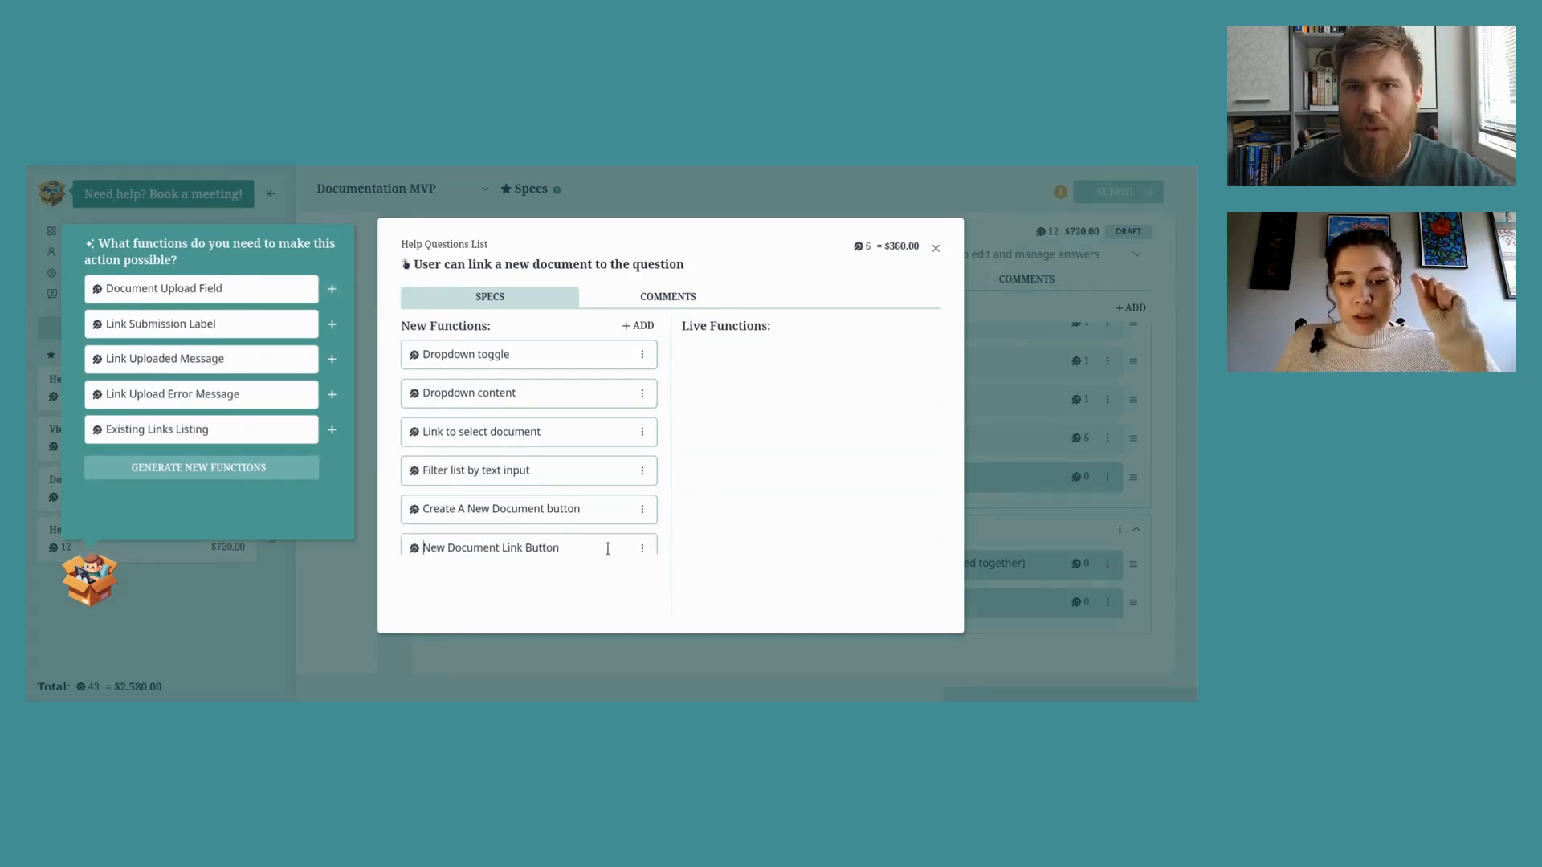
Step: Extend that function with '(creating a new blank document in Documentation Management)' and save it
click(584, 499)
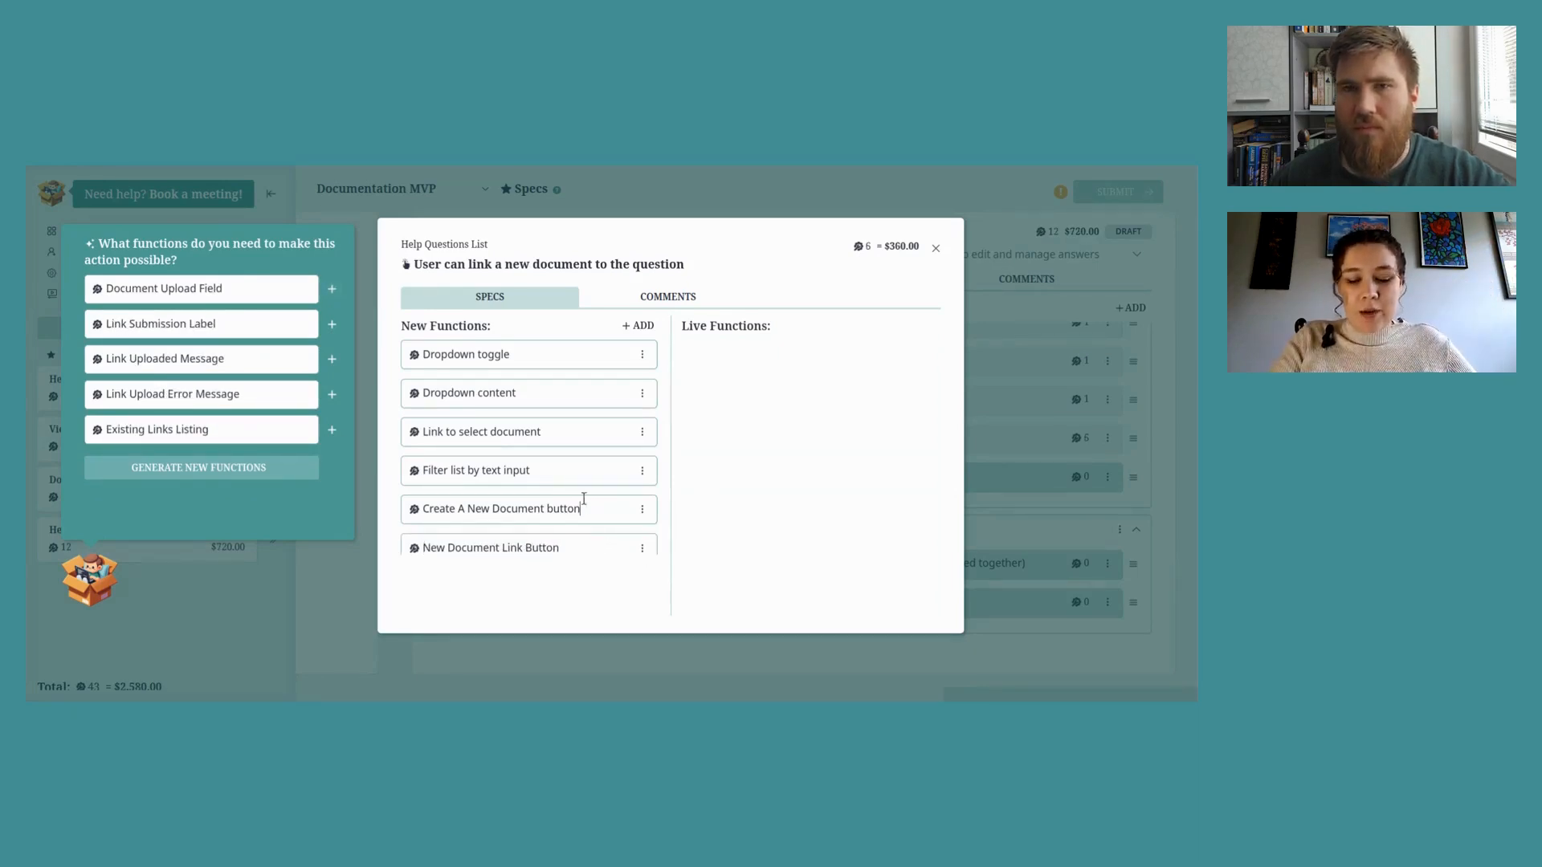
key(Home)
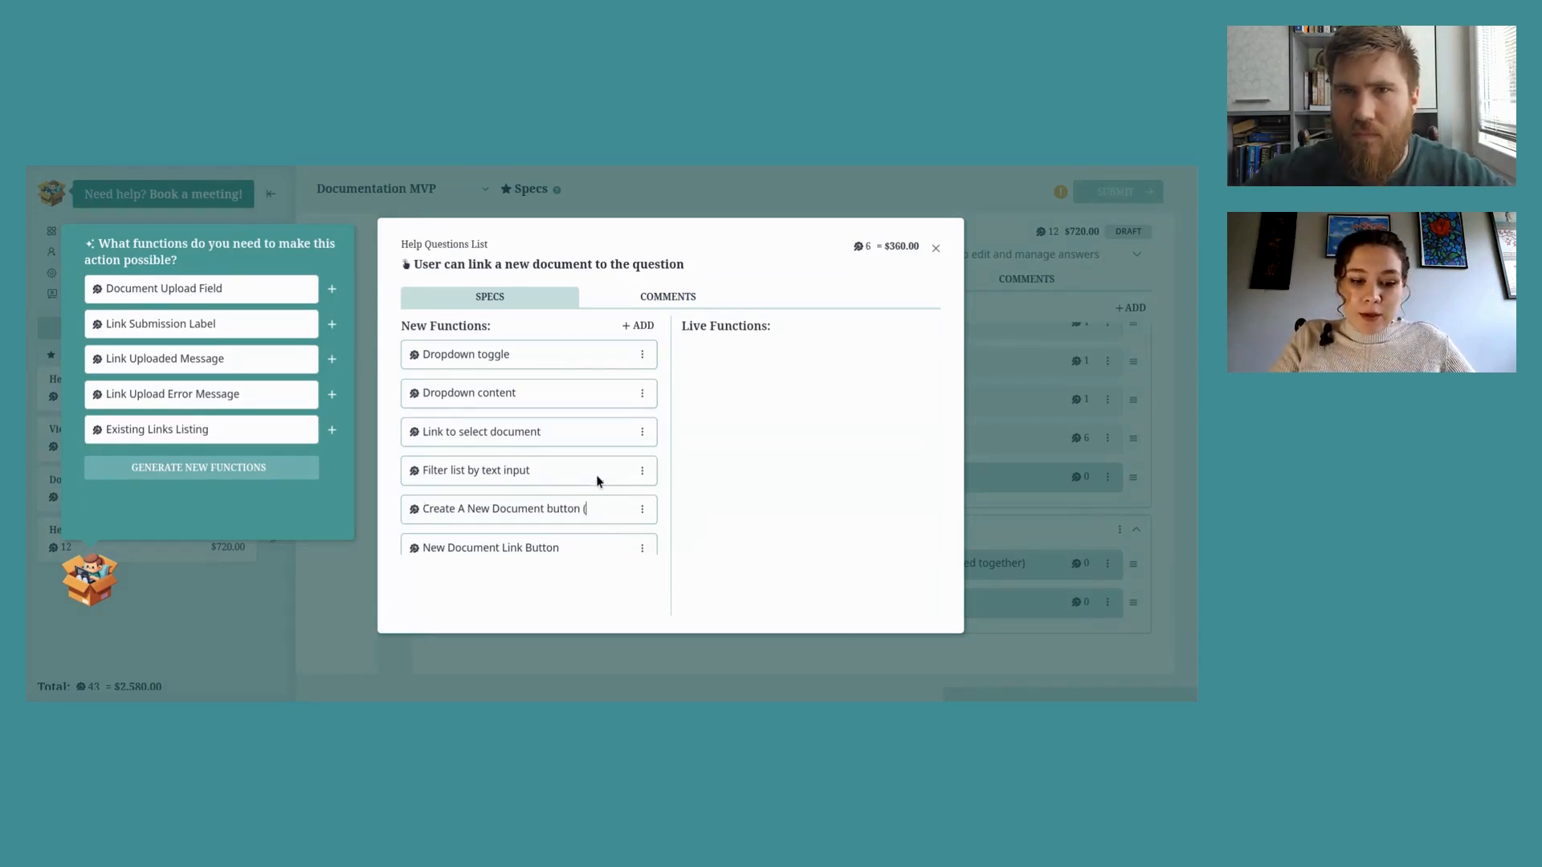
text(ng an ew)
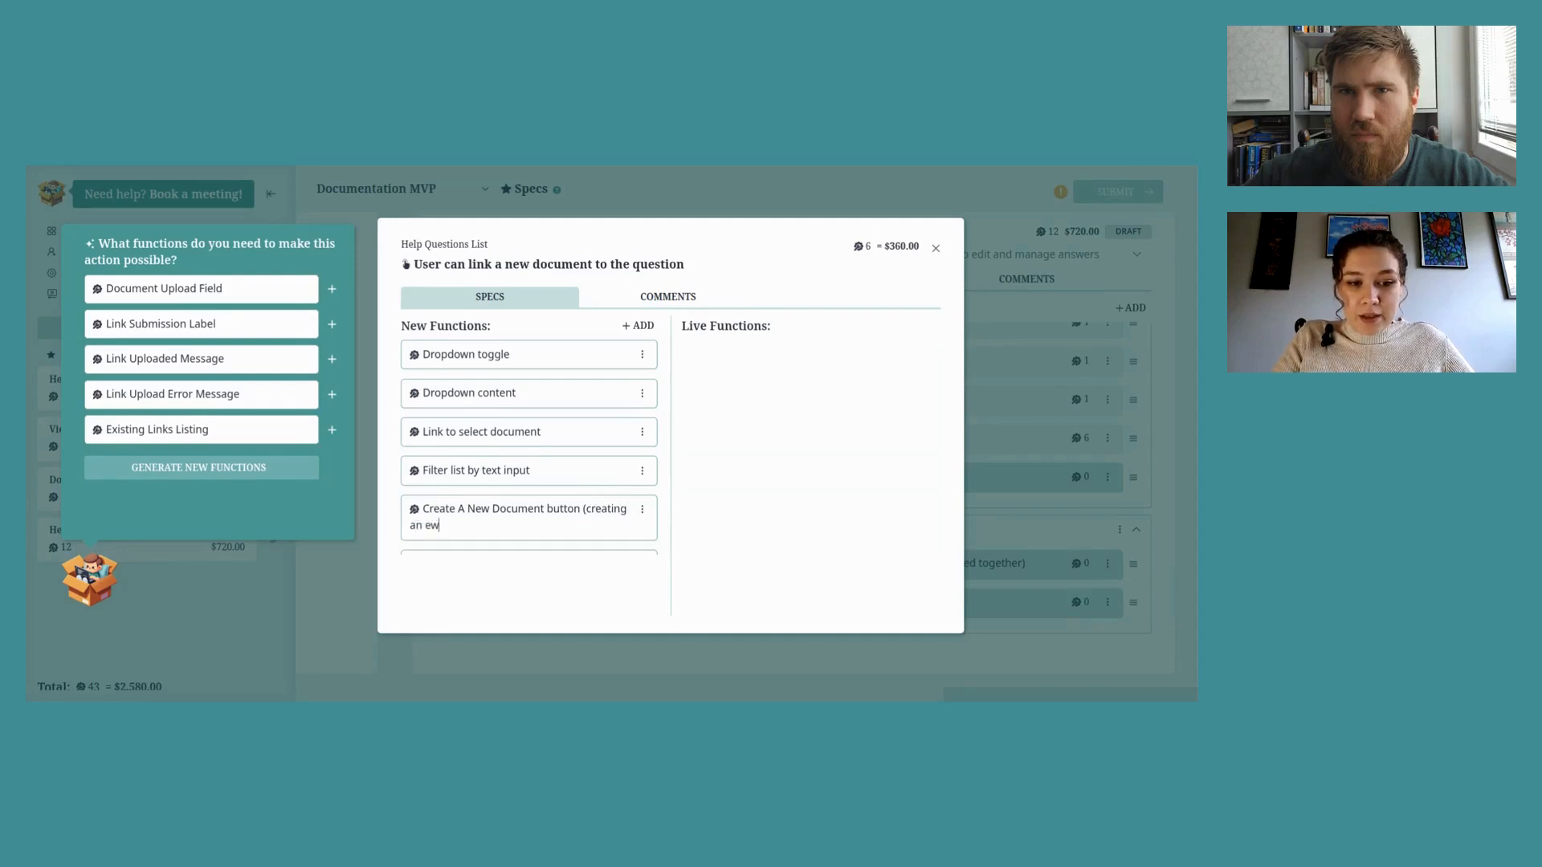
key(BackSpace)
key(BackSpace)
key(BackSpace)
key(BackSpace)
text( new b)
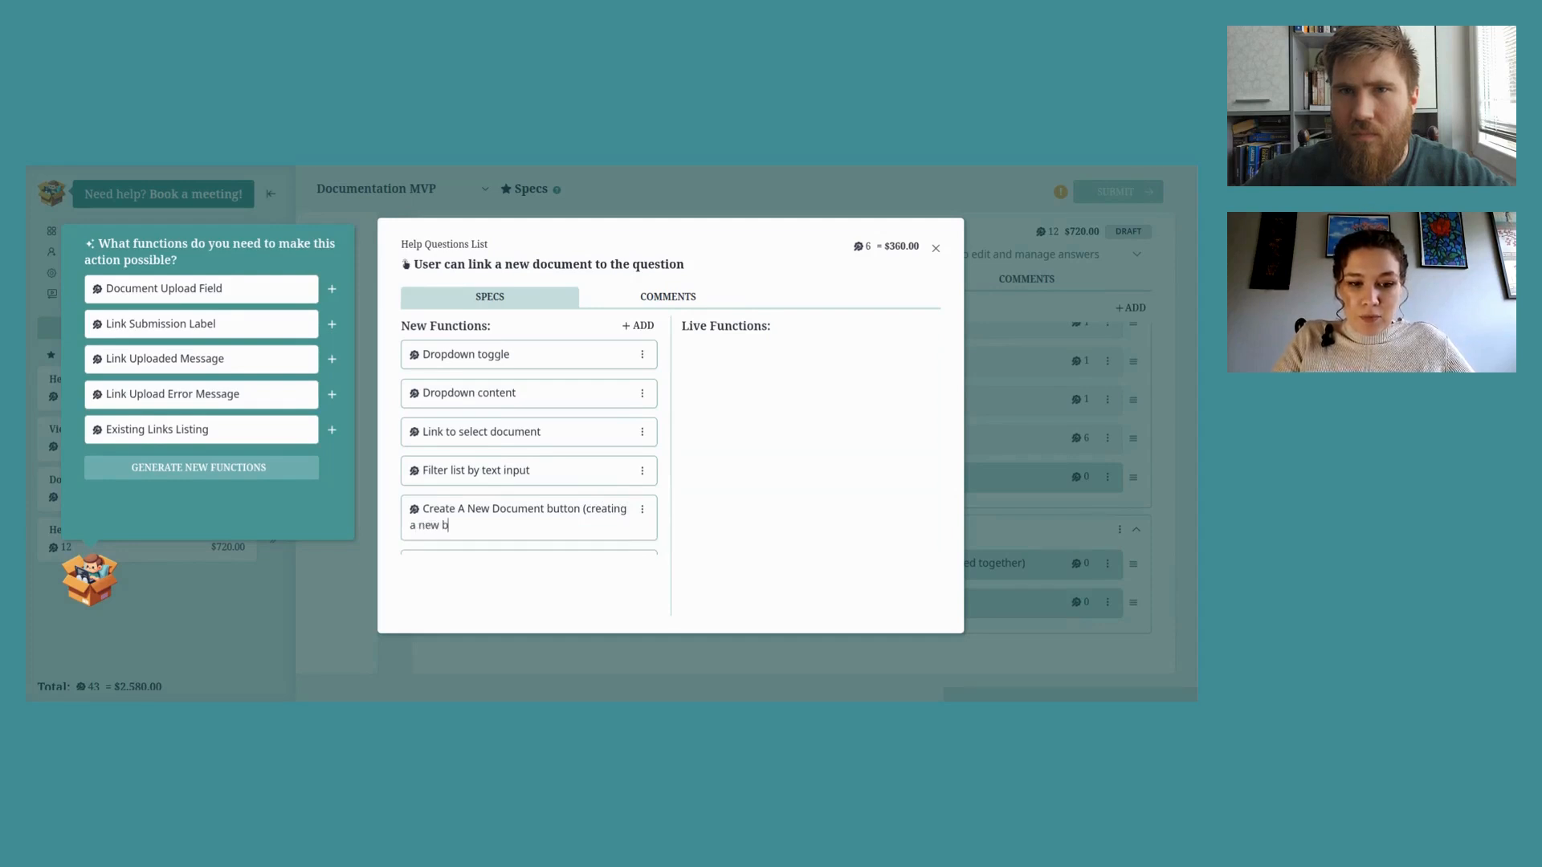
text(lank document)
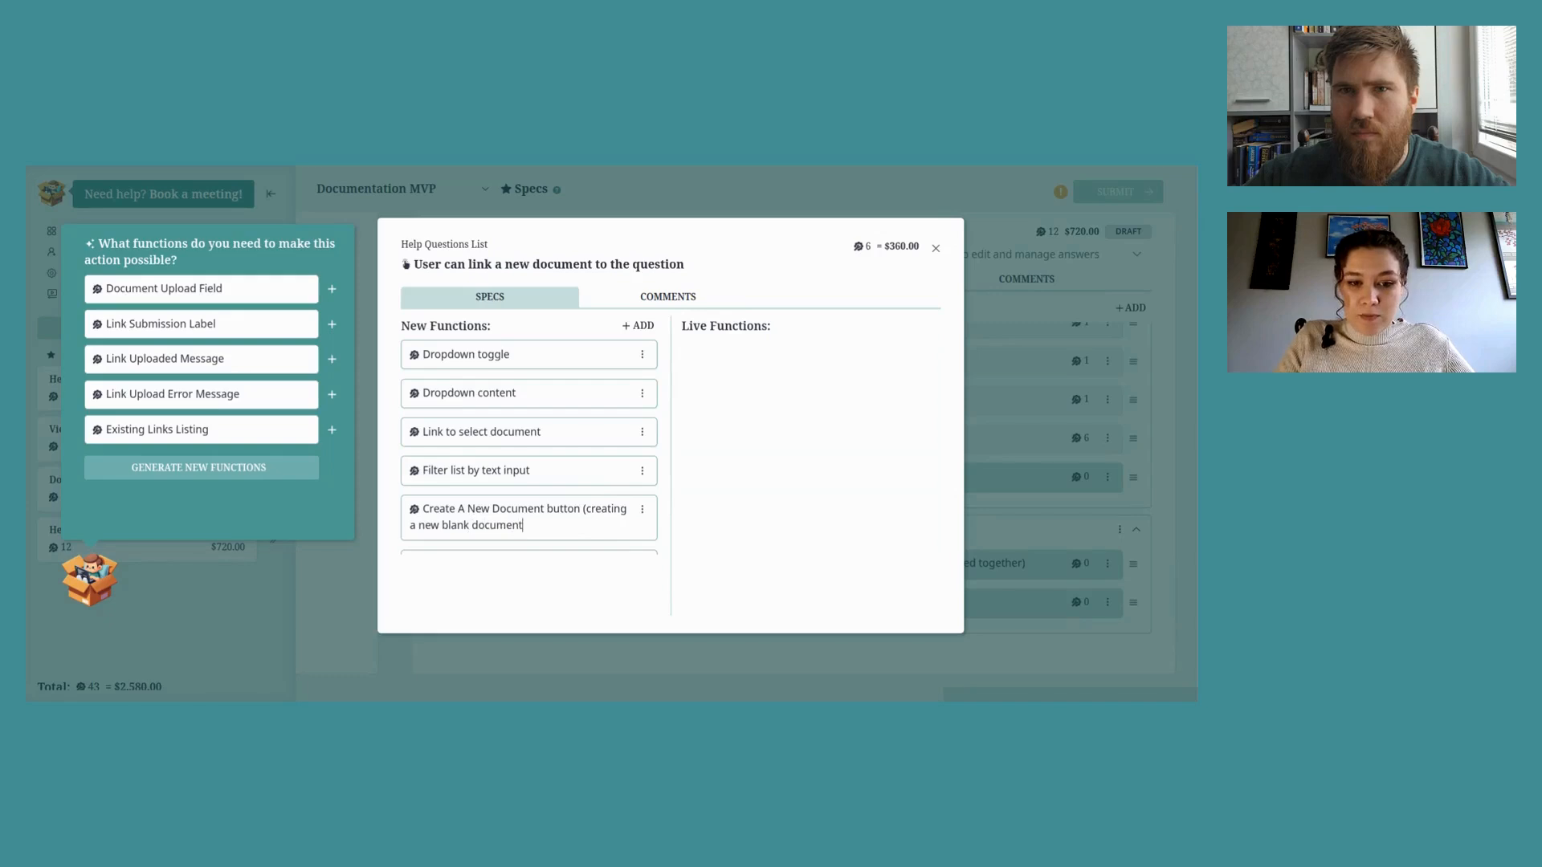
text( in )
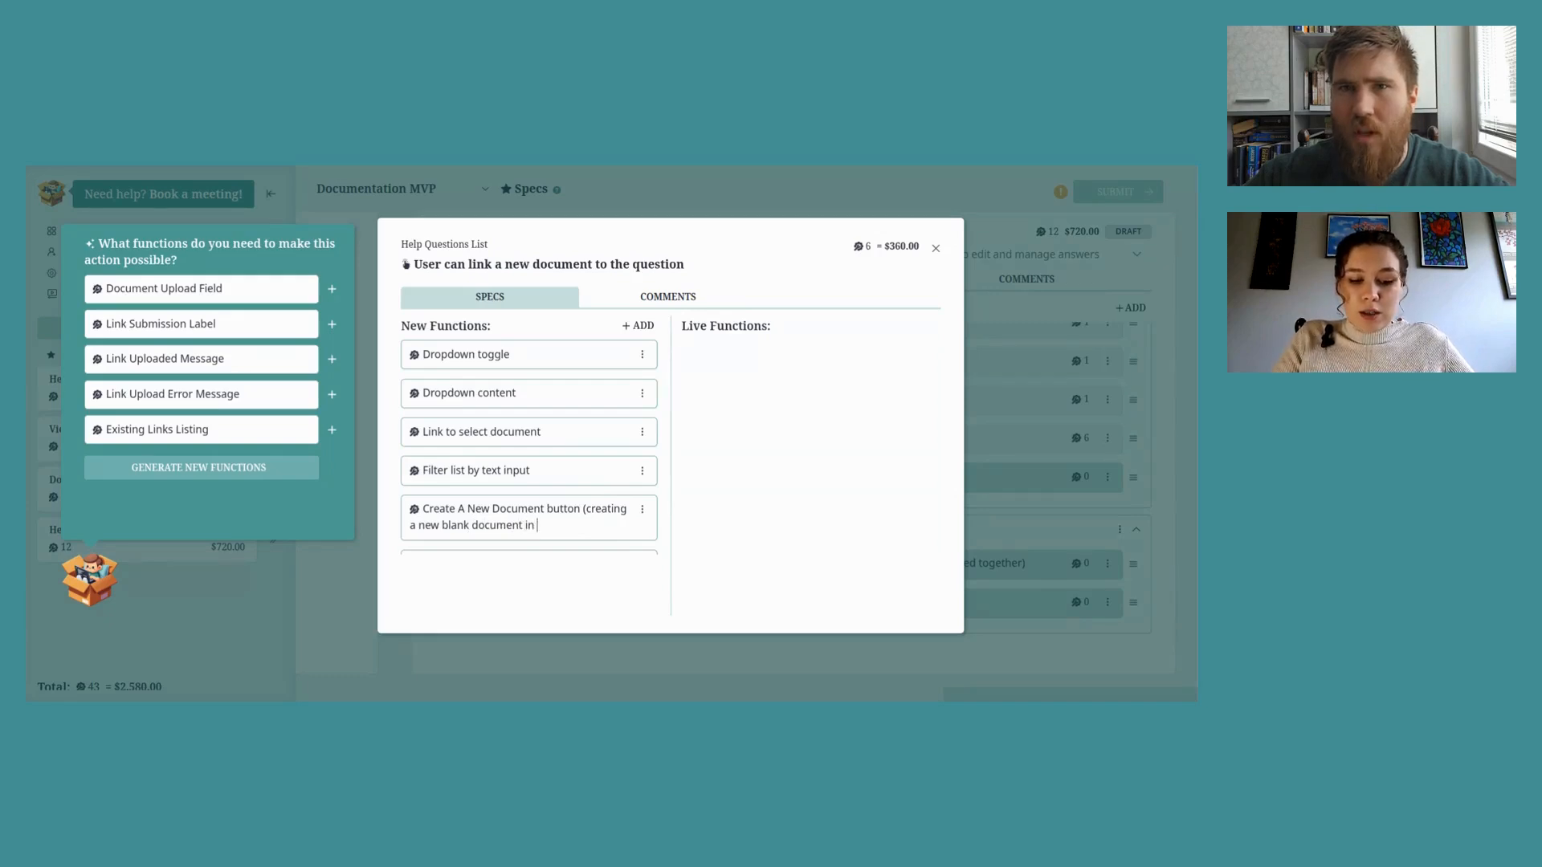
text(Document)
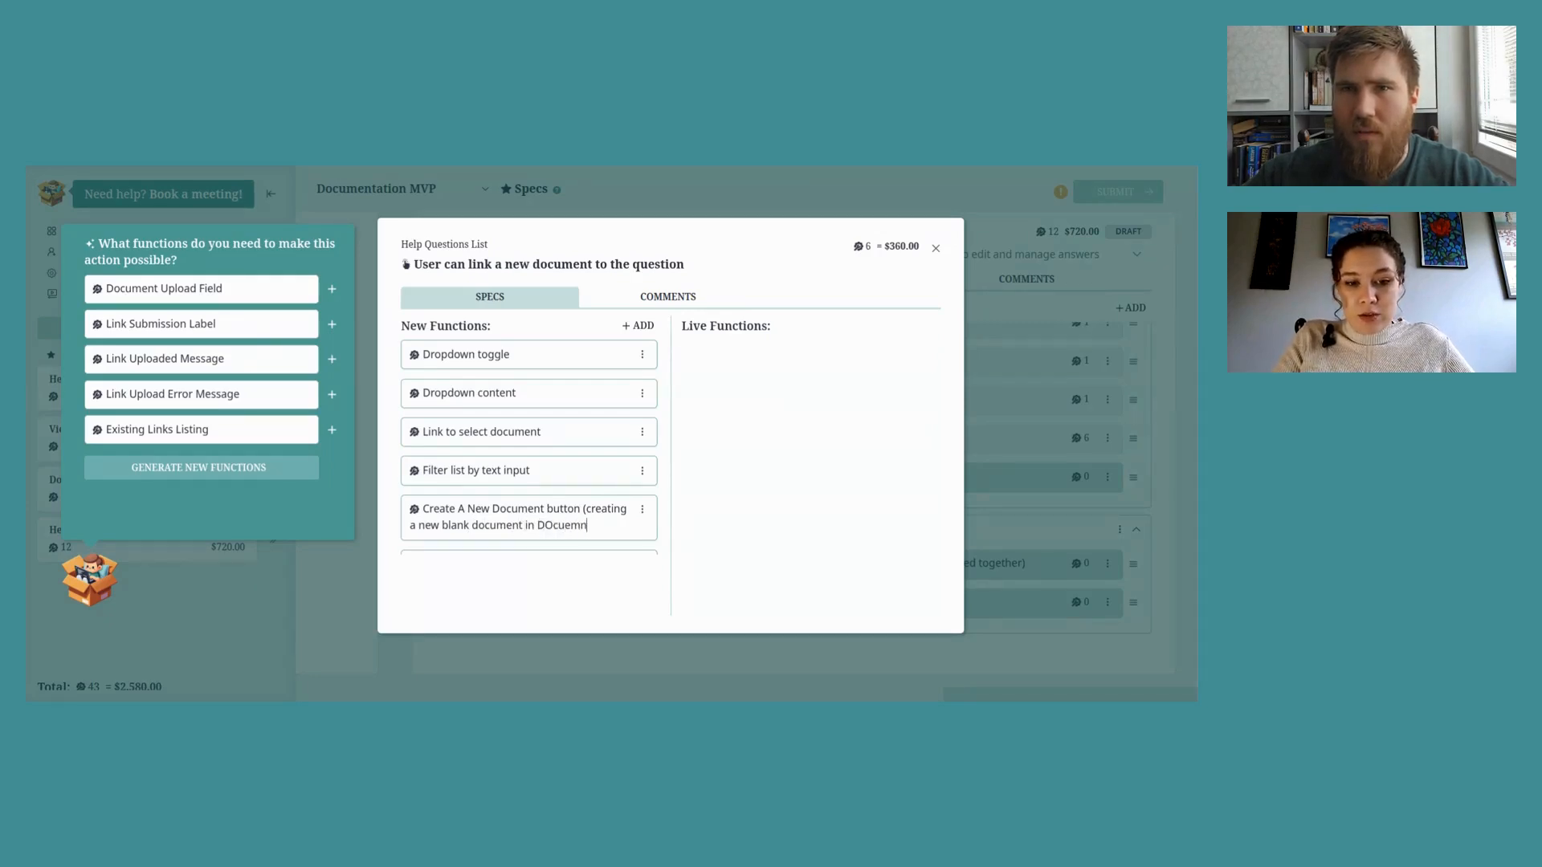
key(BackSpace)
key(BackSpace)
key(BackSpace)
key(BackSpace)
key(BackSpace)
key(BackSpace)
text(cumen)
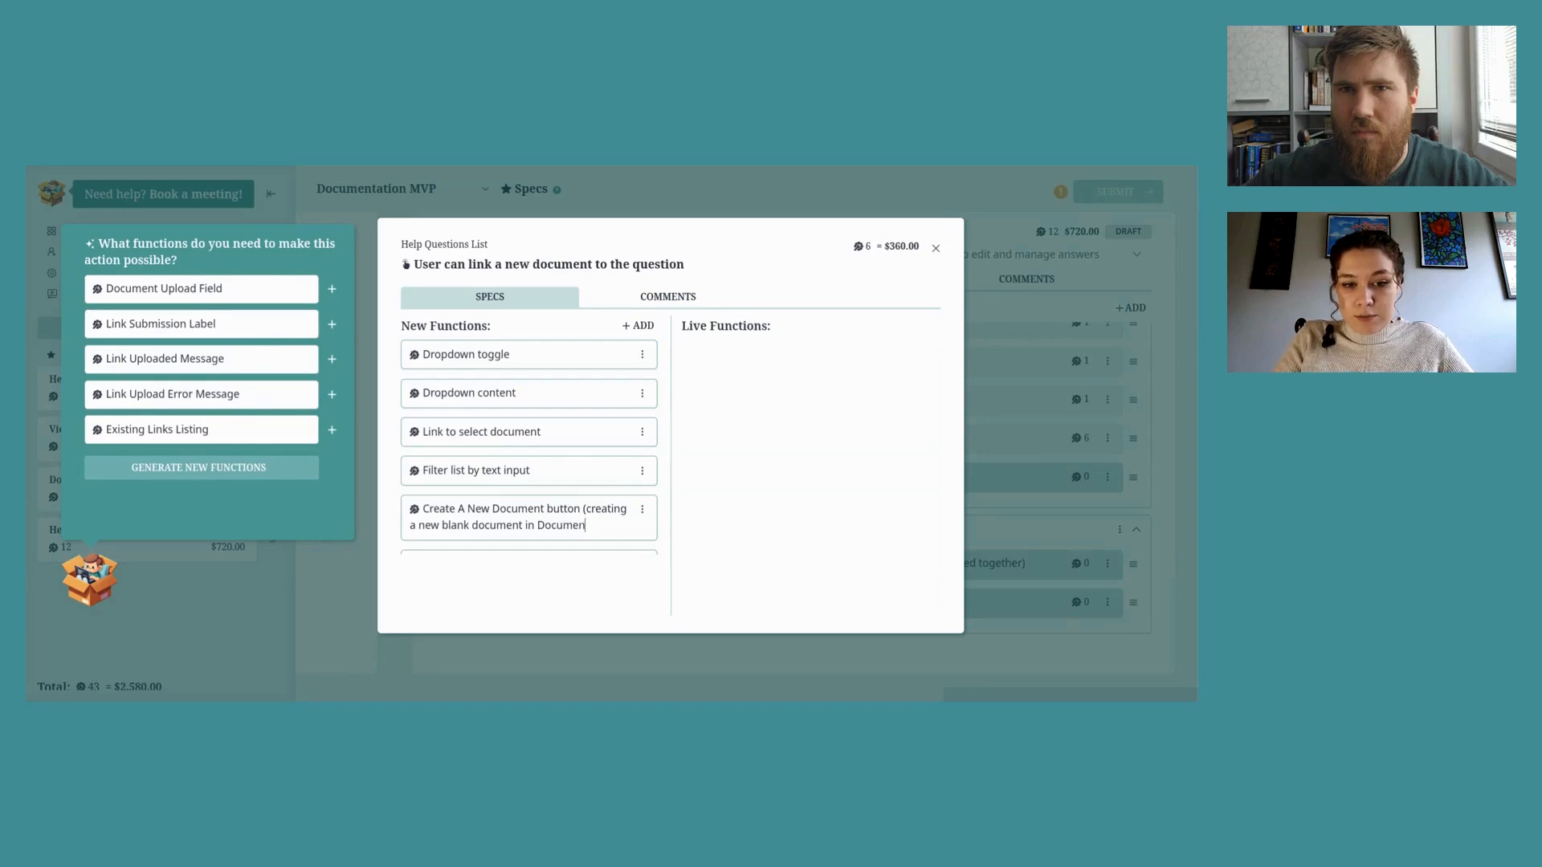
text(tation )
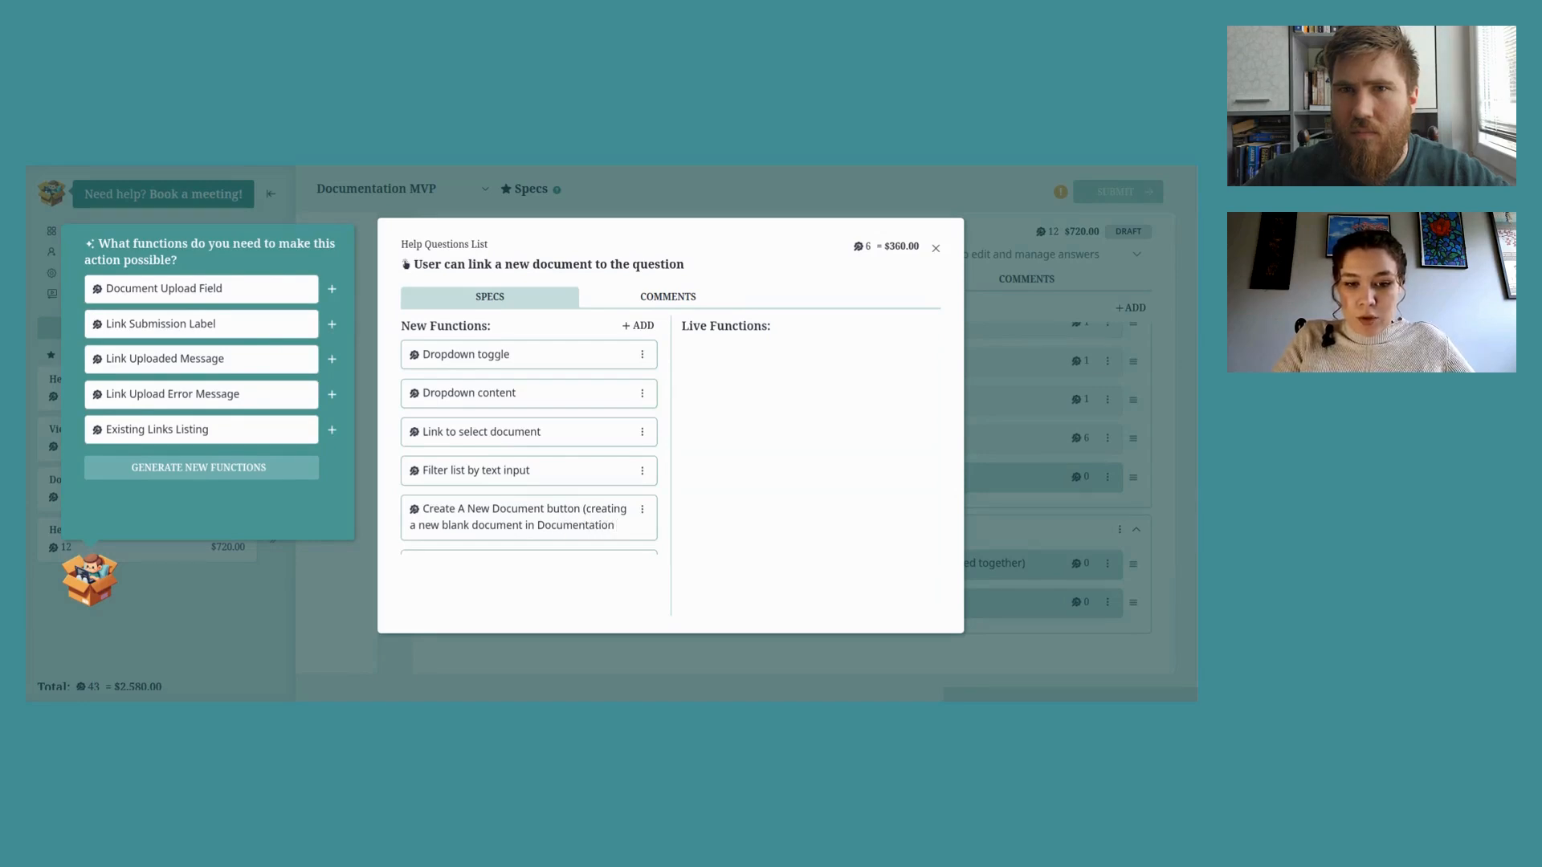
text(Management))
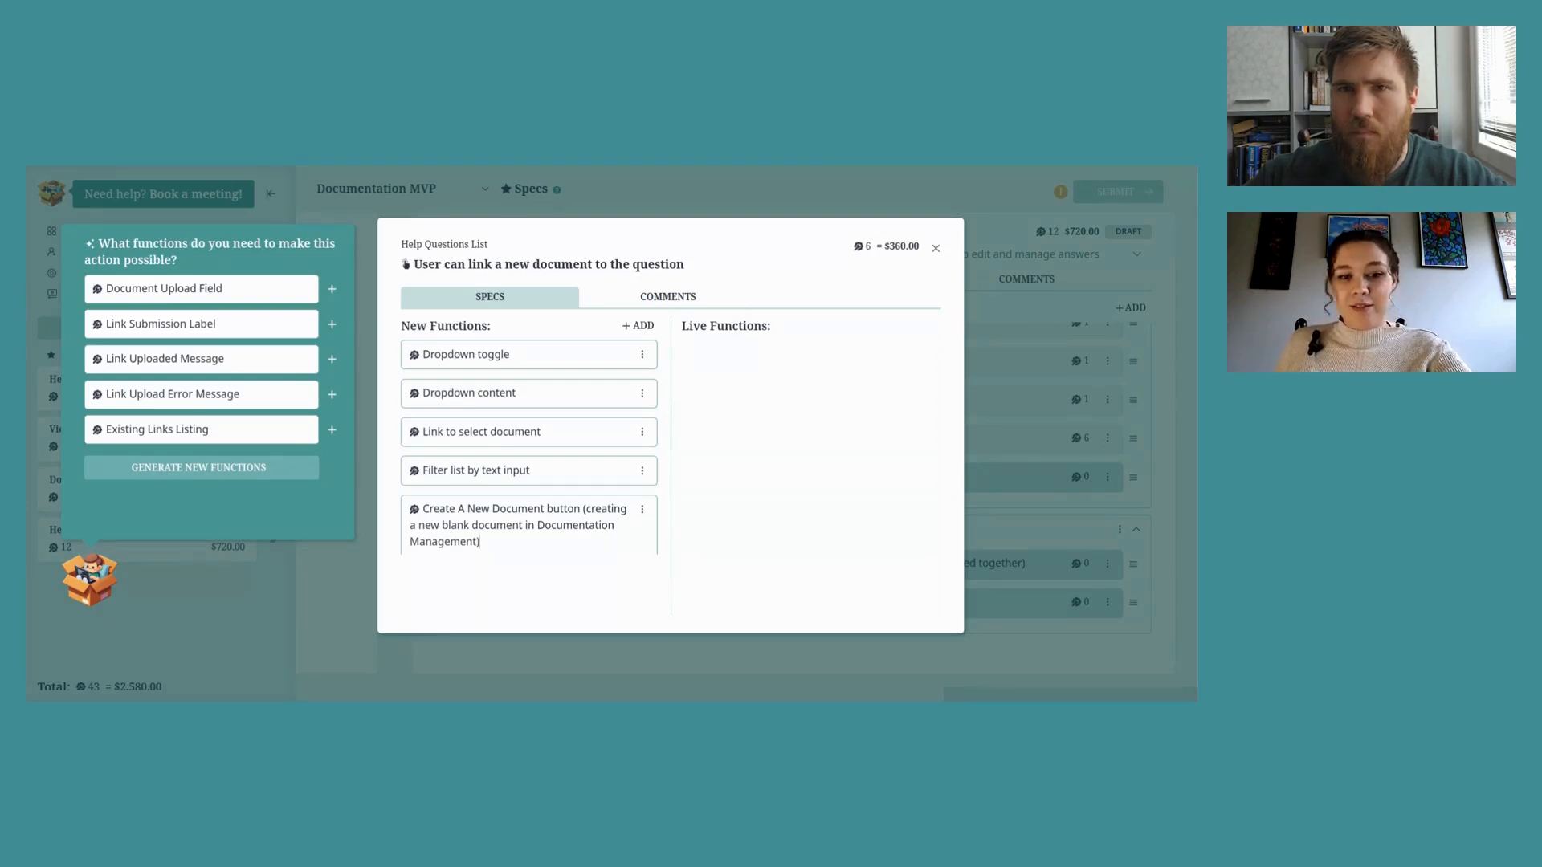
key(Return)
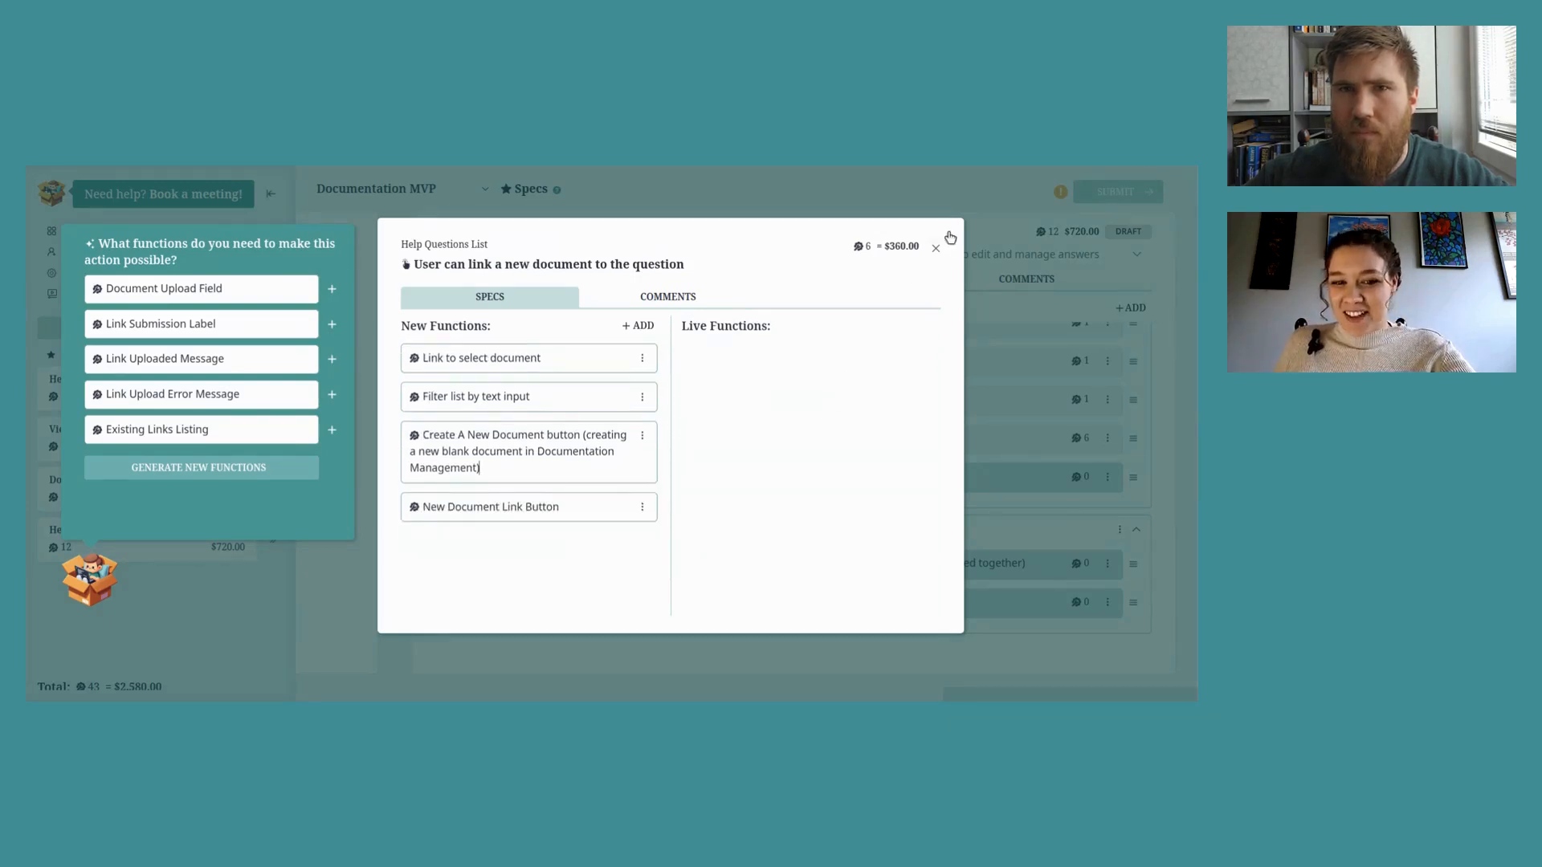
click(936, 249)
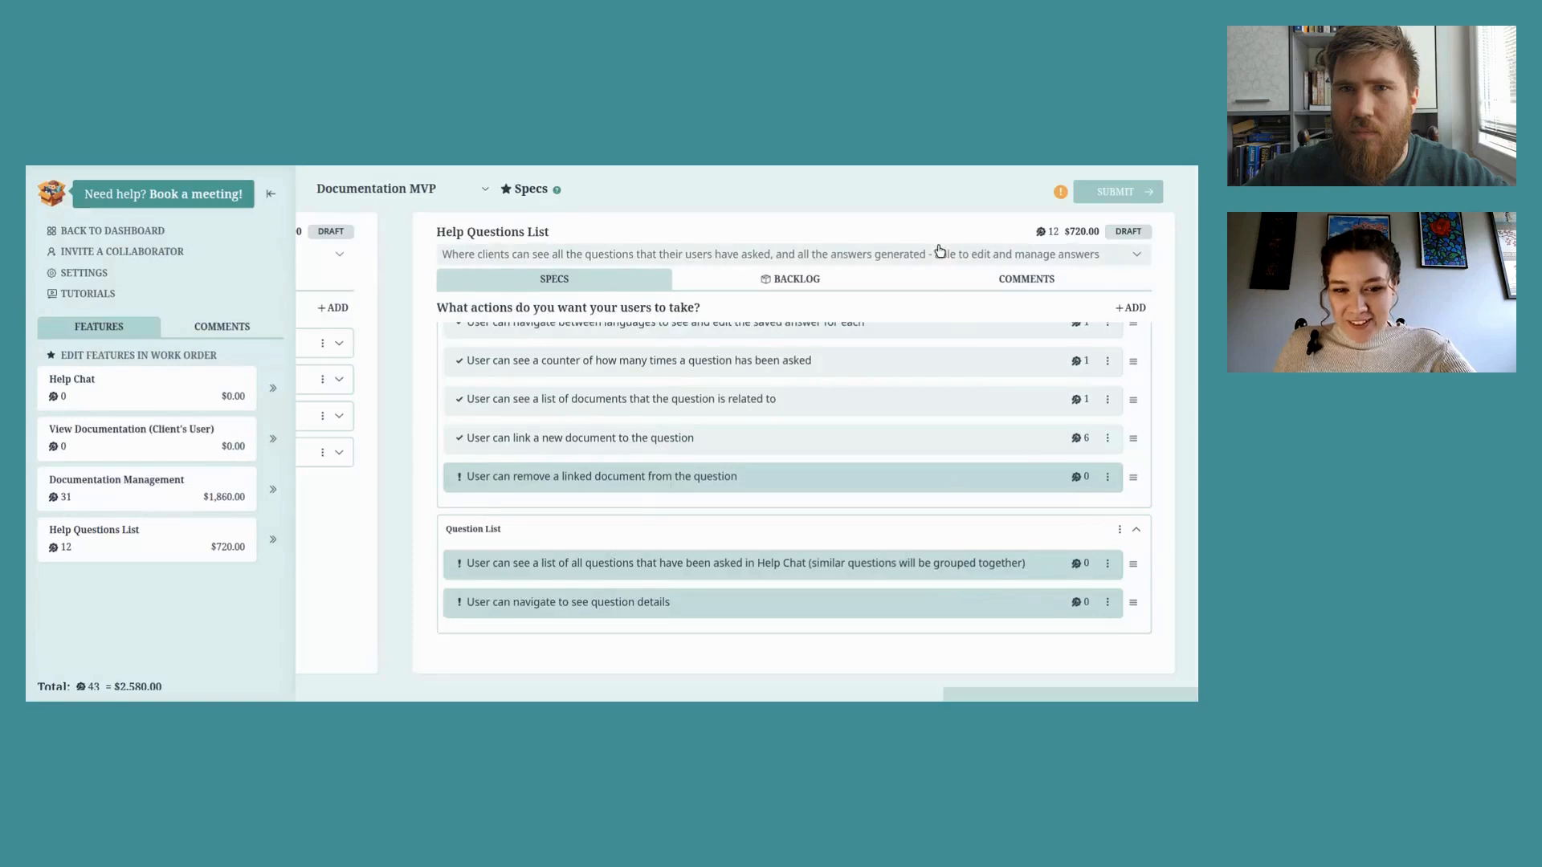
Step: Give the remove-linked-document action the suggested 'Remove Button' function
click(1080, 478)
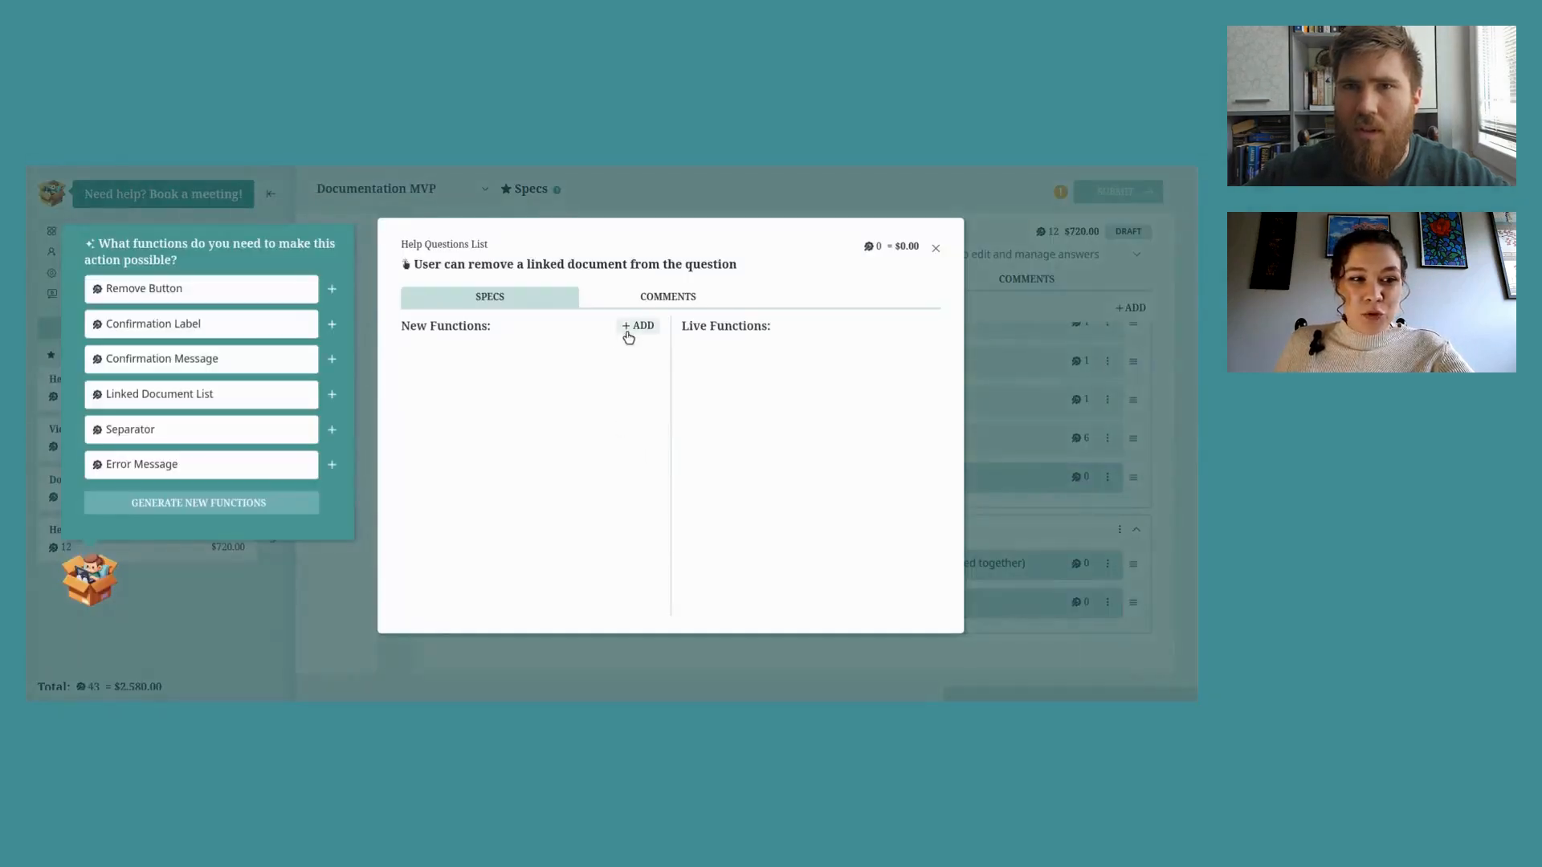
click(331, 289)
click(935, 249)
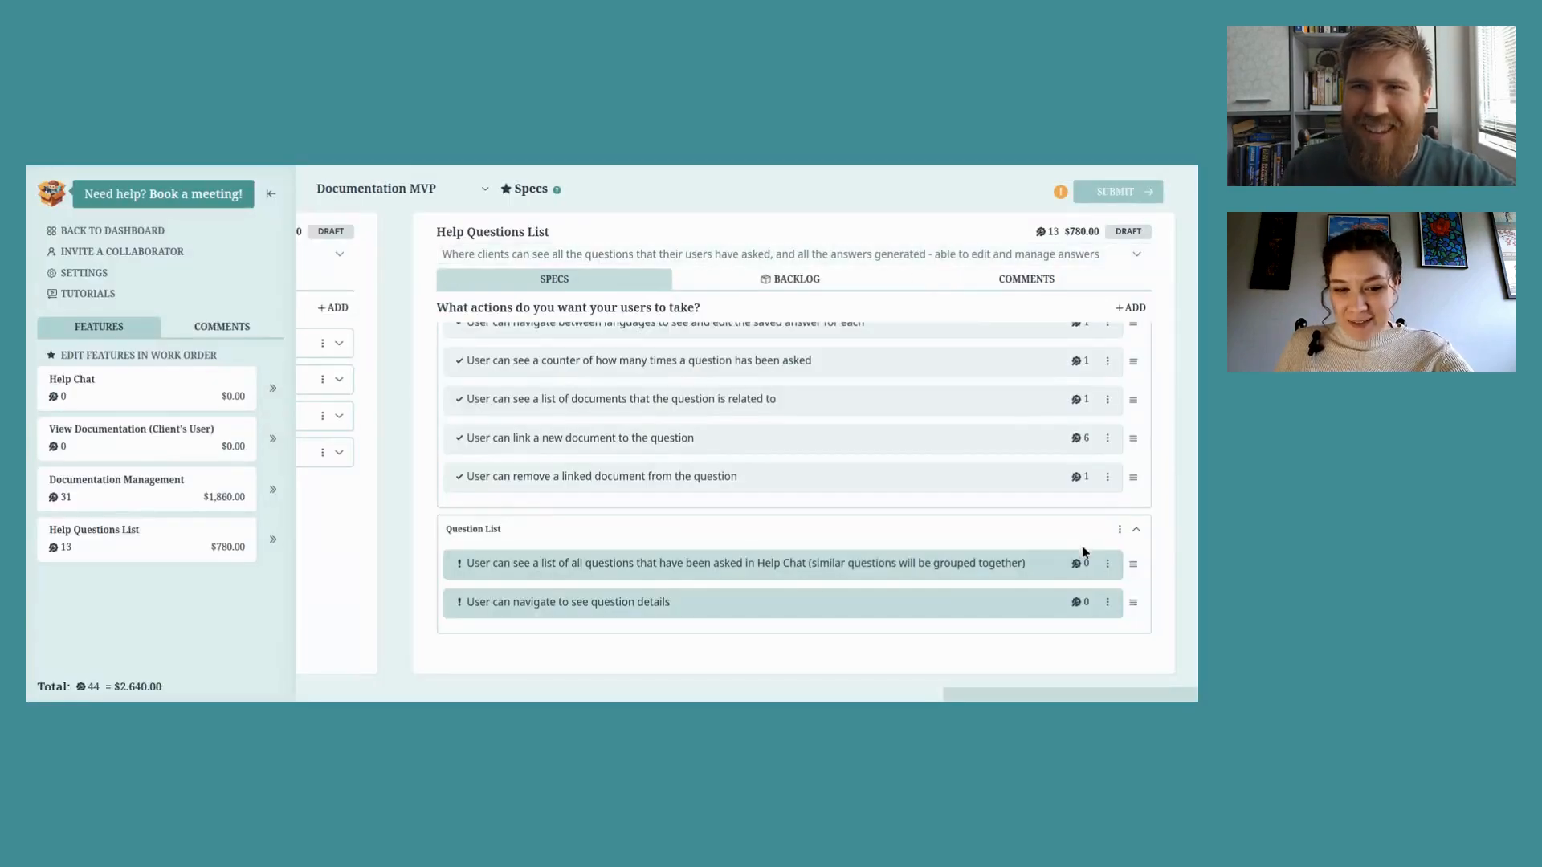
Step: Add 'Master question text' and 'Counter of occurrence' functions to the all-questions list action
scroll(1076, 520, down, 2)
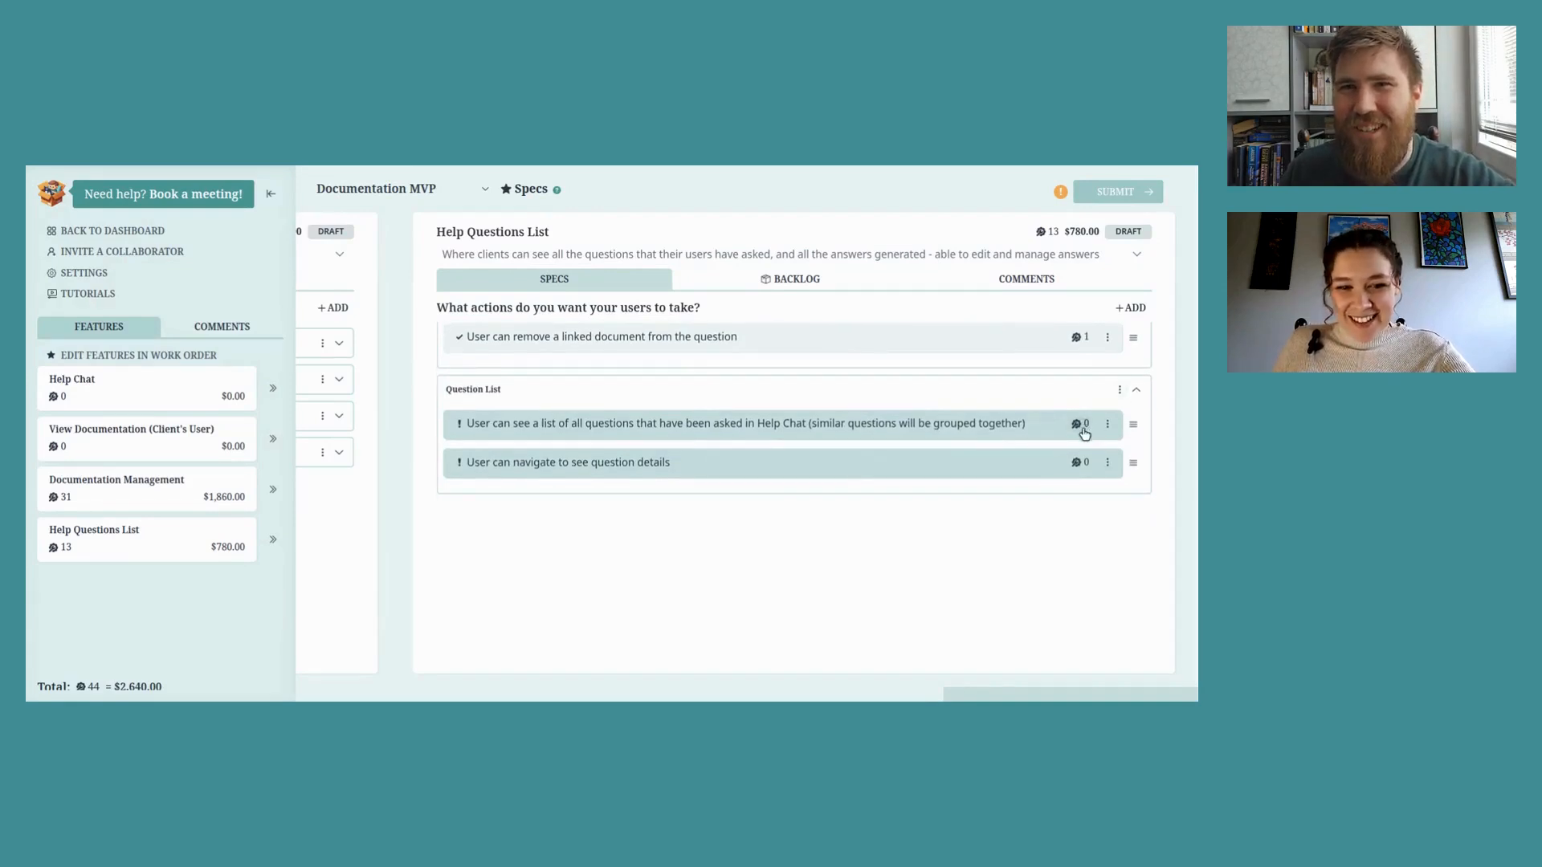
click(1089, 426)
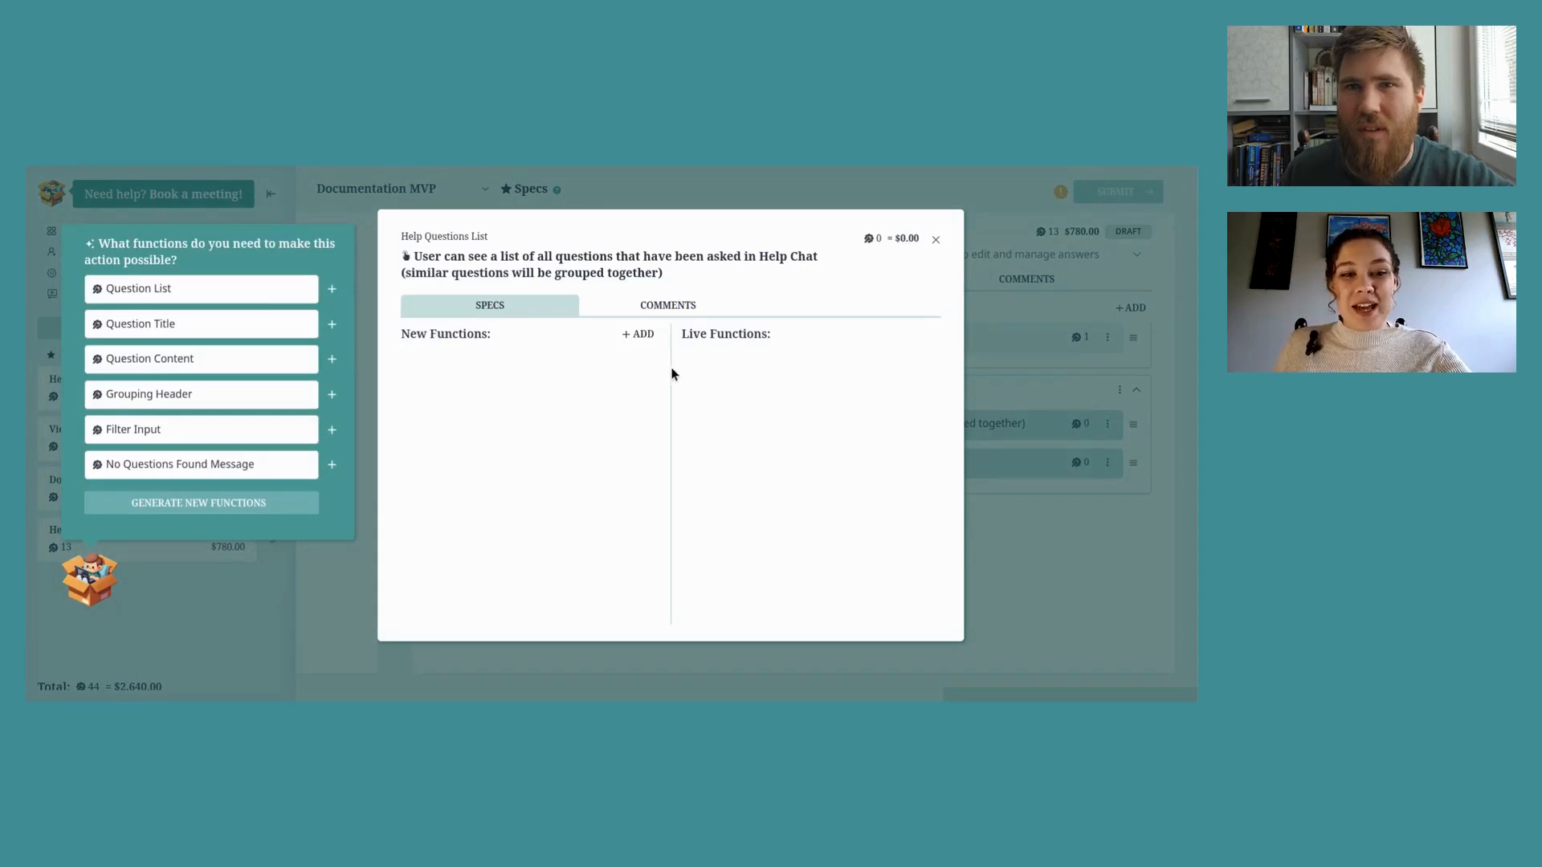
click(641, 334)
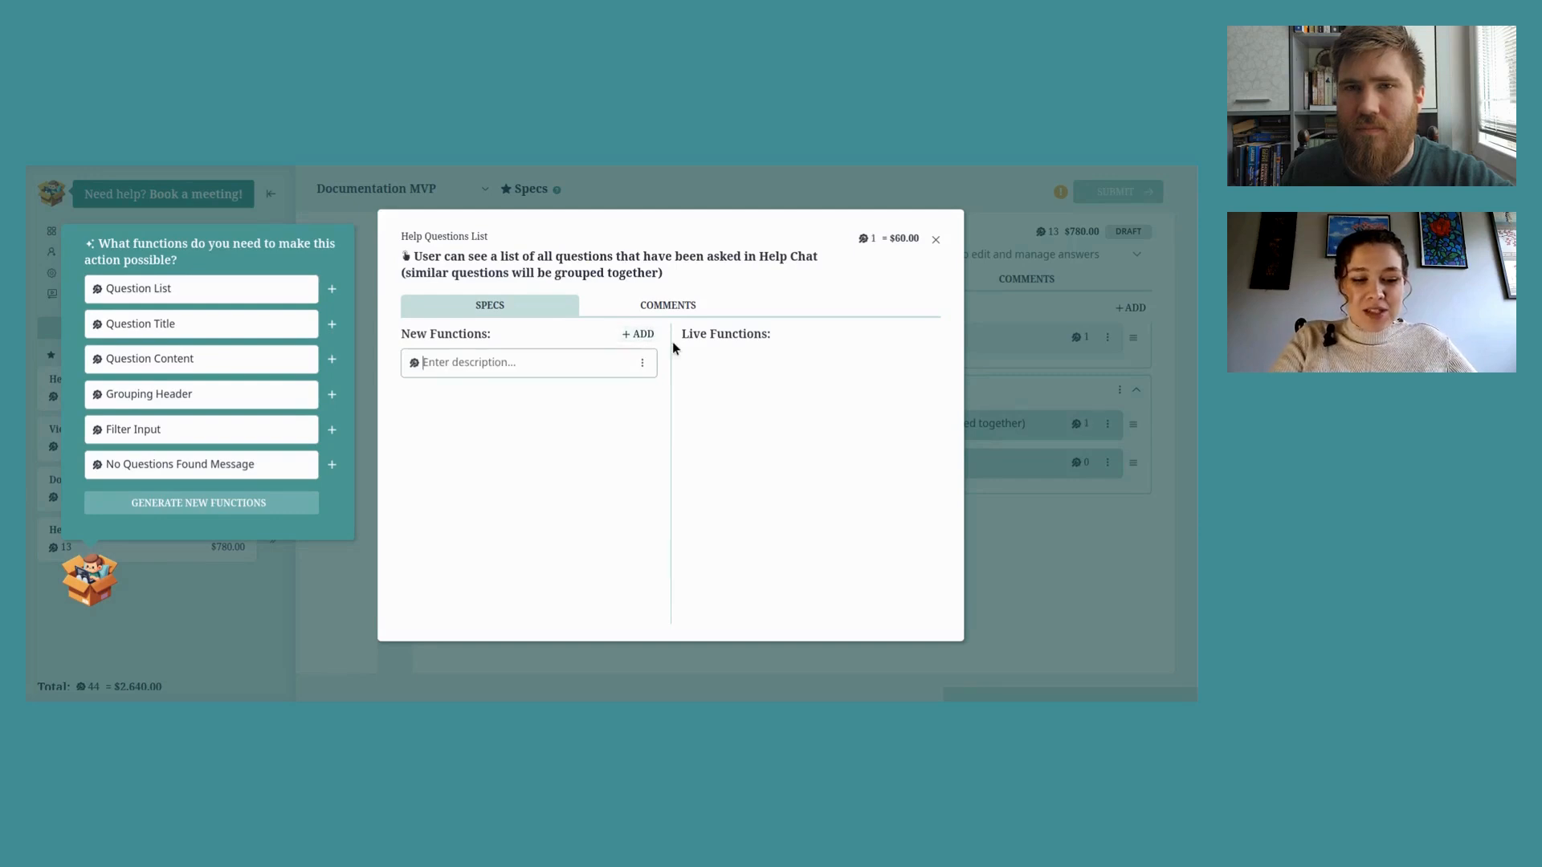
text(Master )
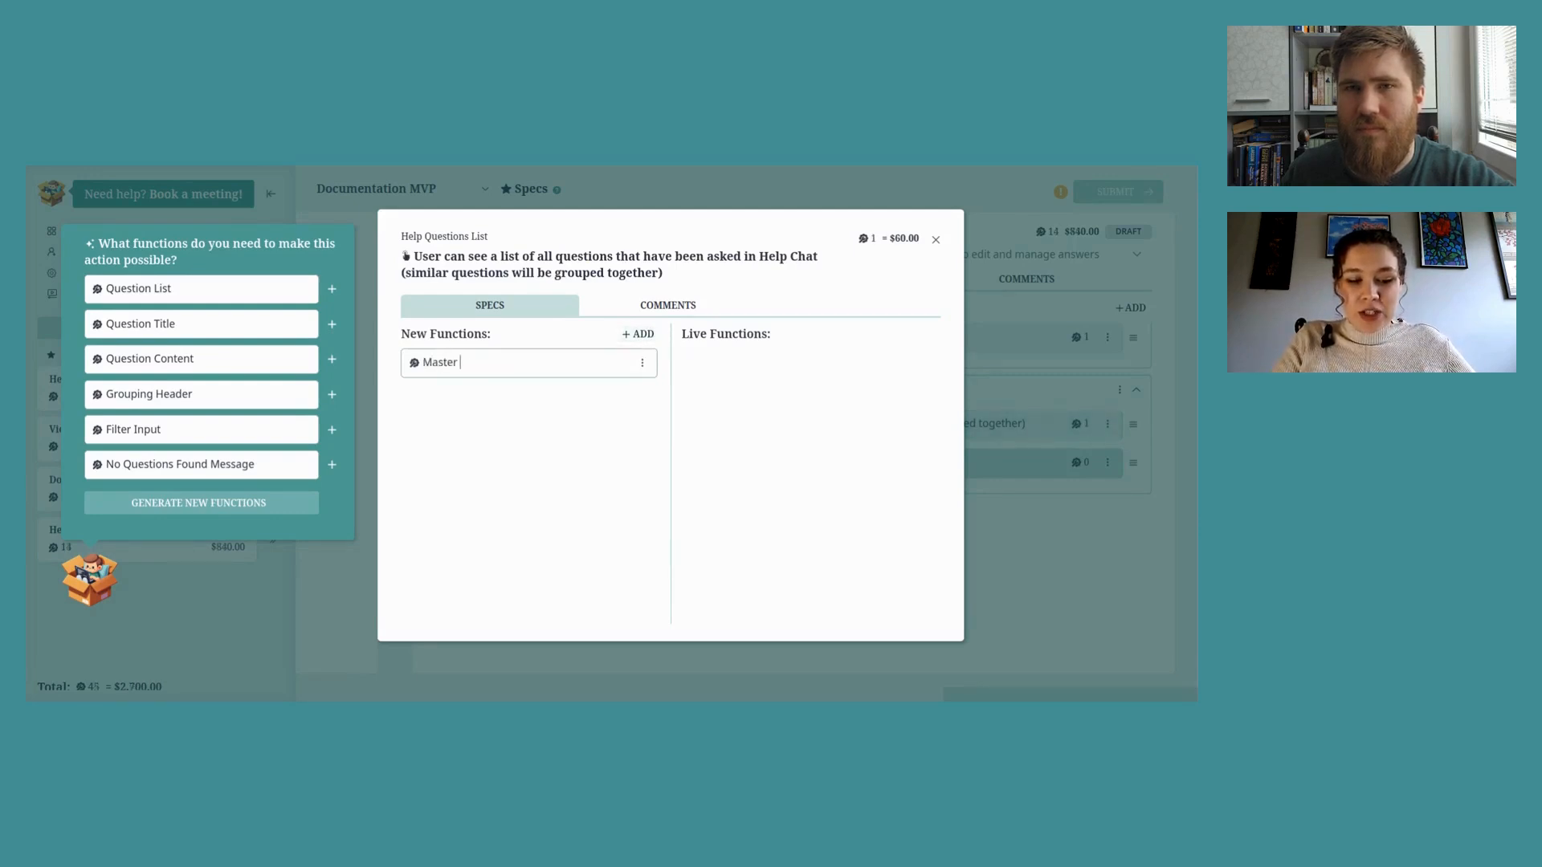
text(questio)
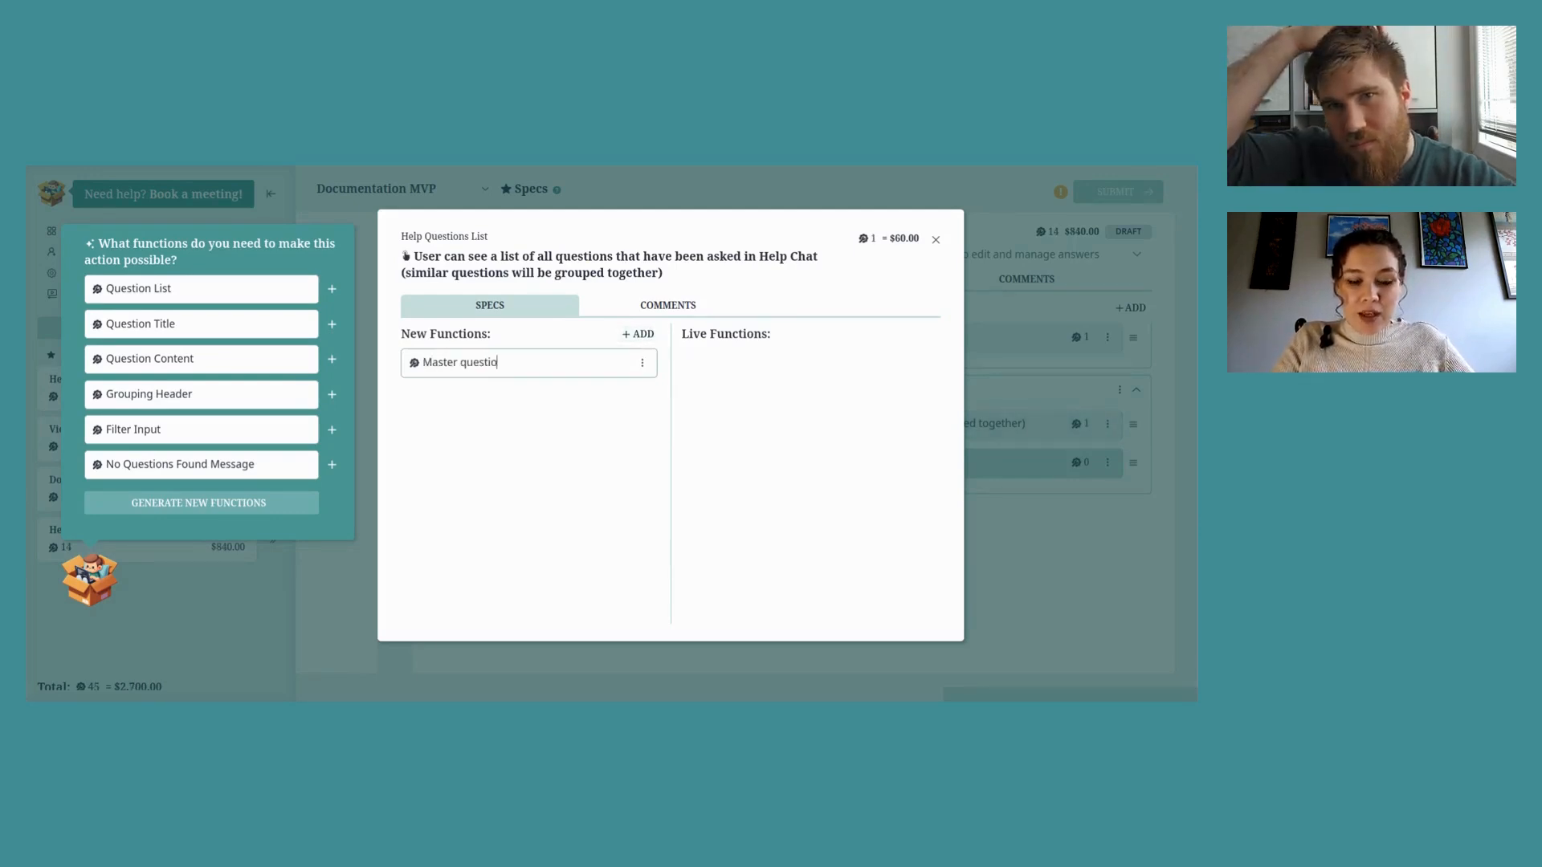
text(n text)
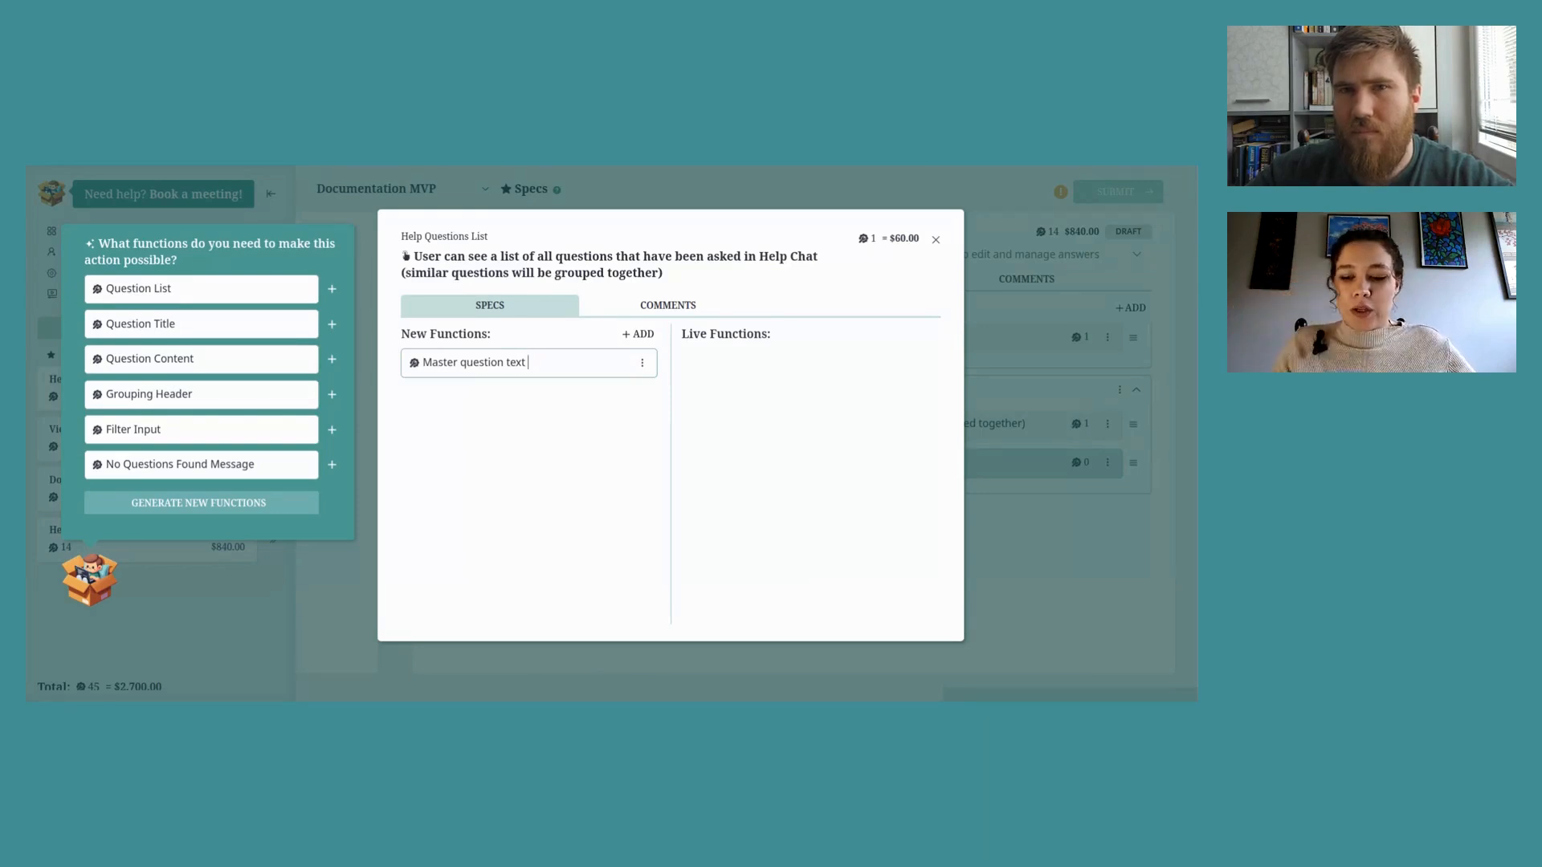
key(Return)
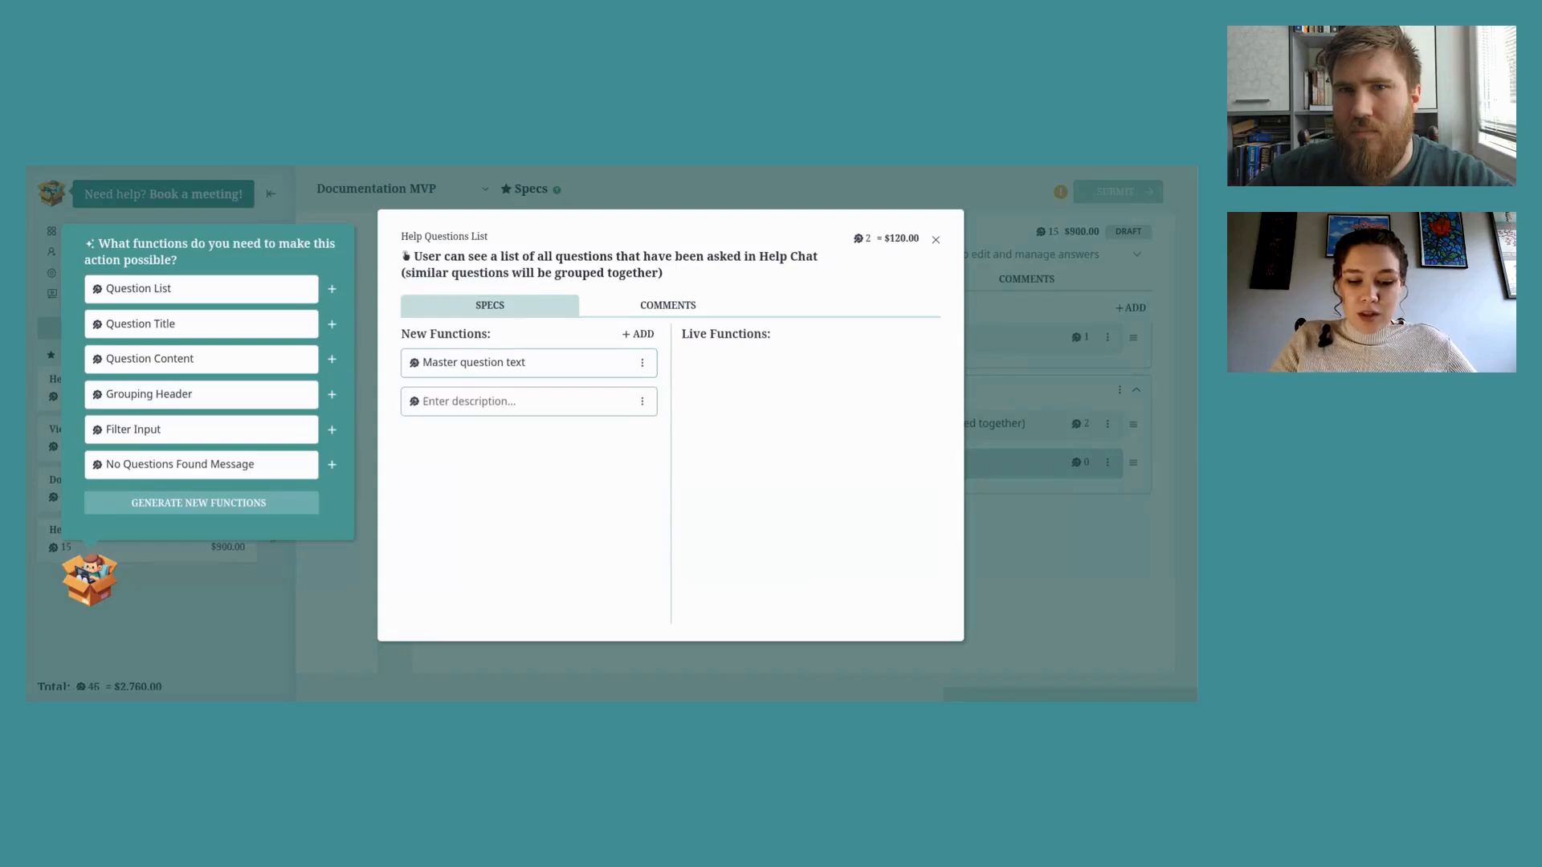
text(Counter of)
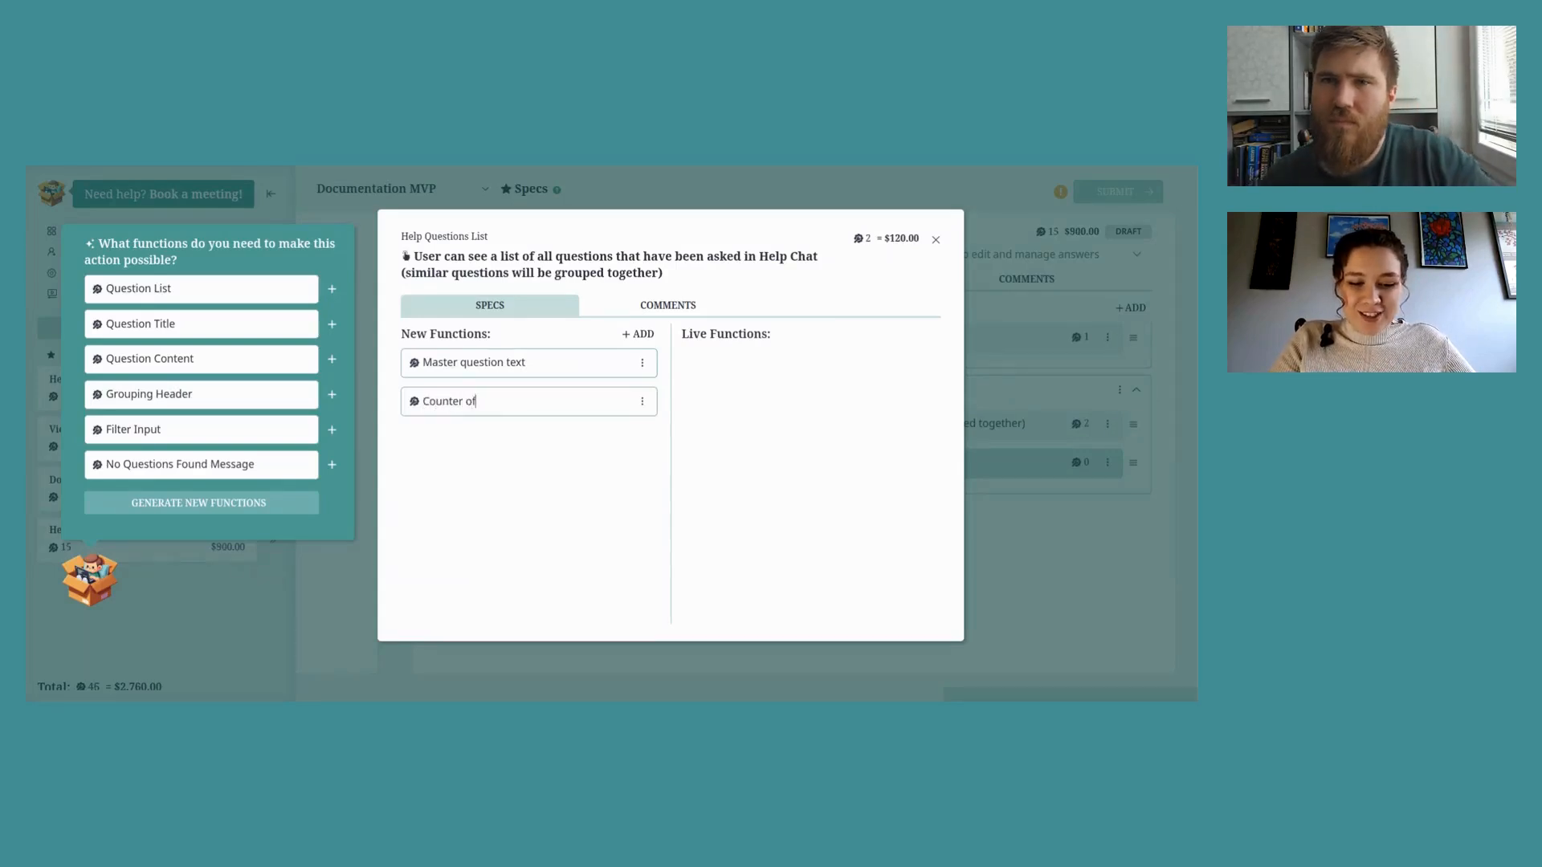
text( occurrence)
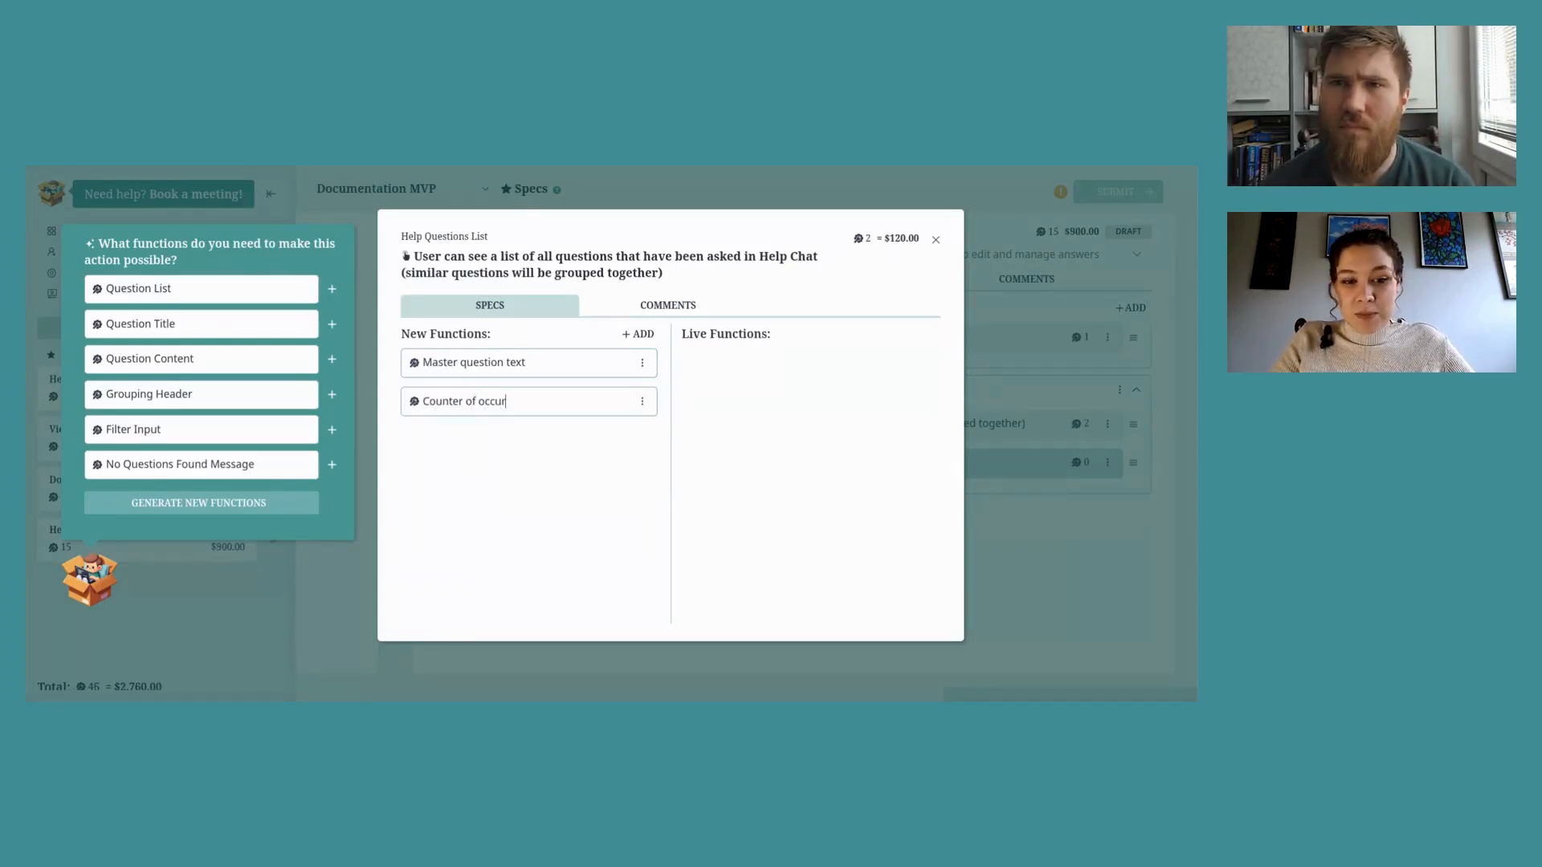
key(Return)
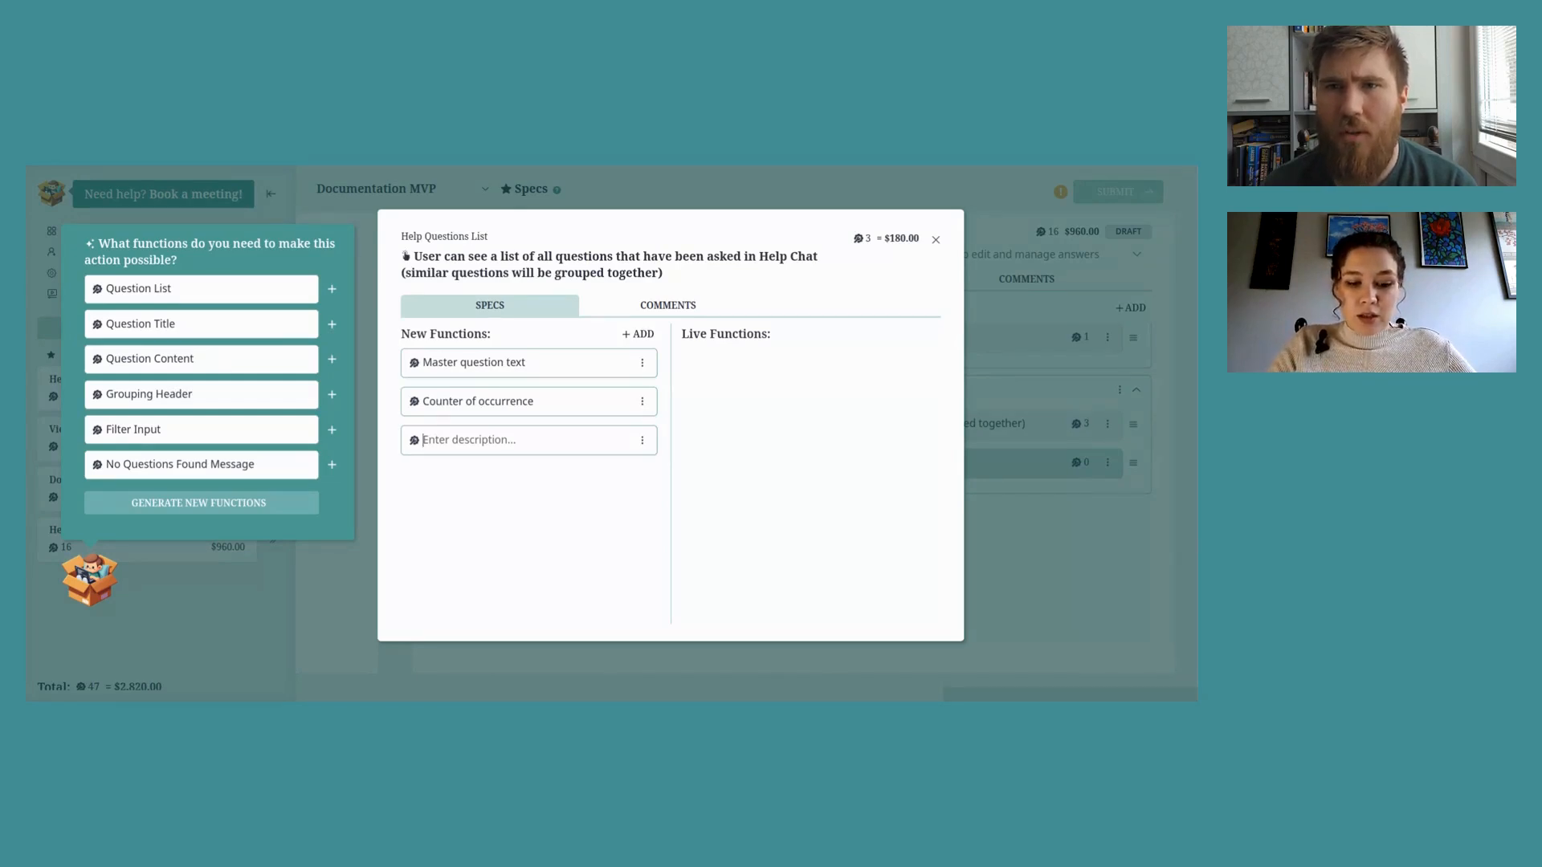
Step: Add a 'Sort list by most asked question to least' function to the all-questions action
text(Sort)
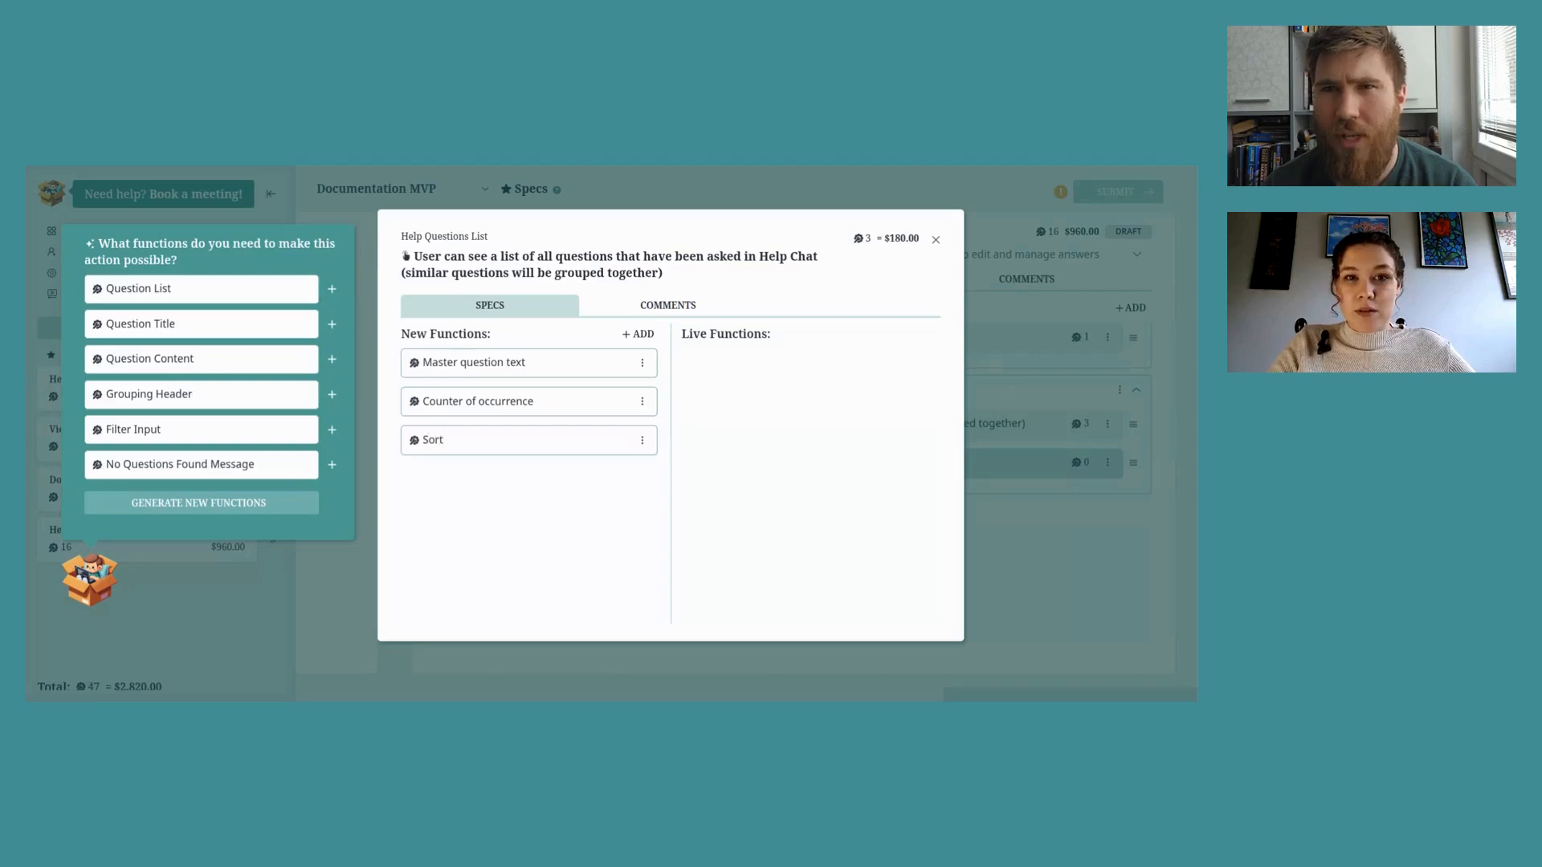
text( by)
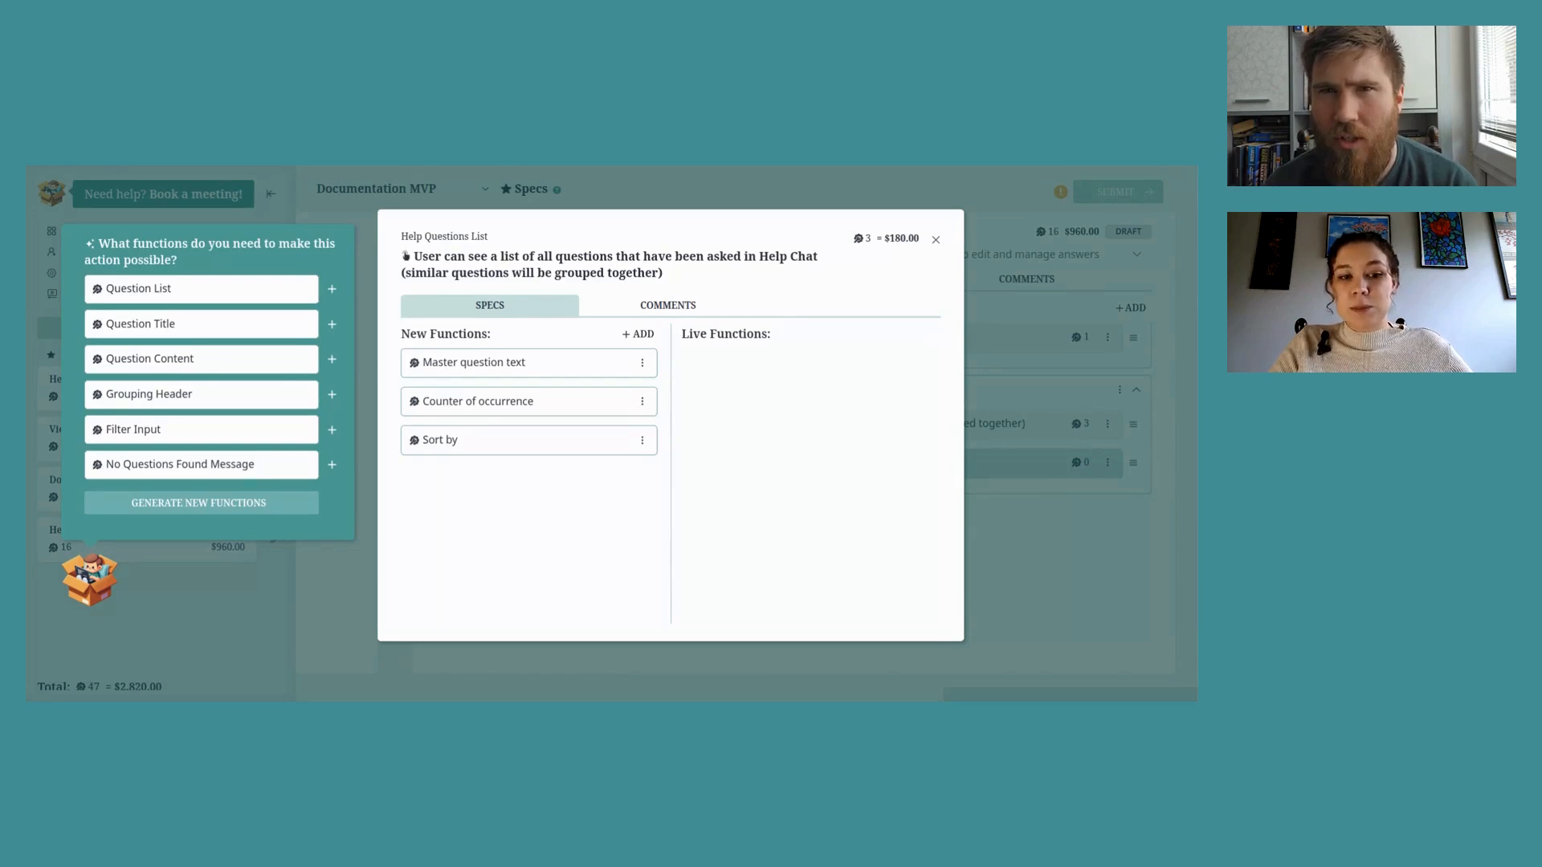
text( most)
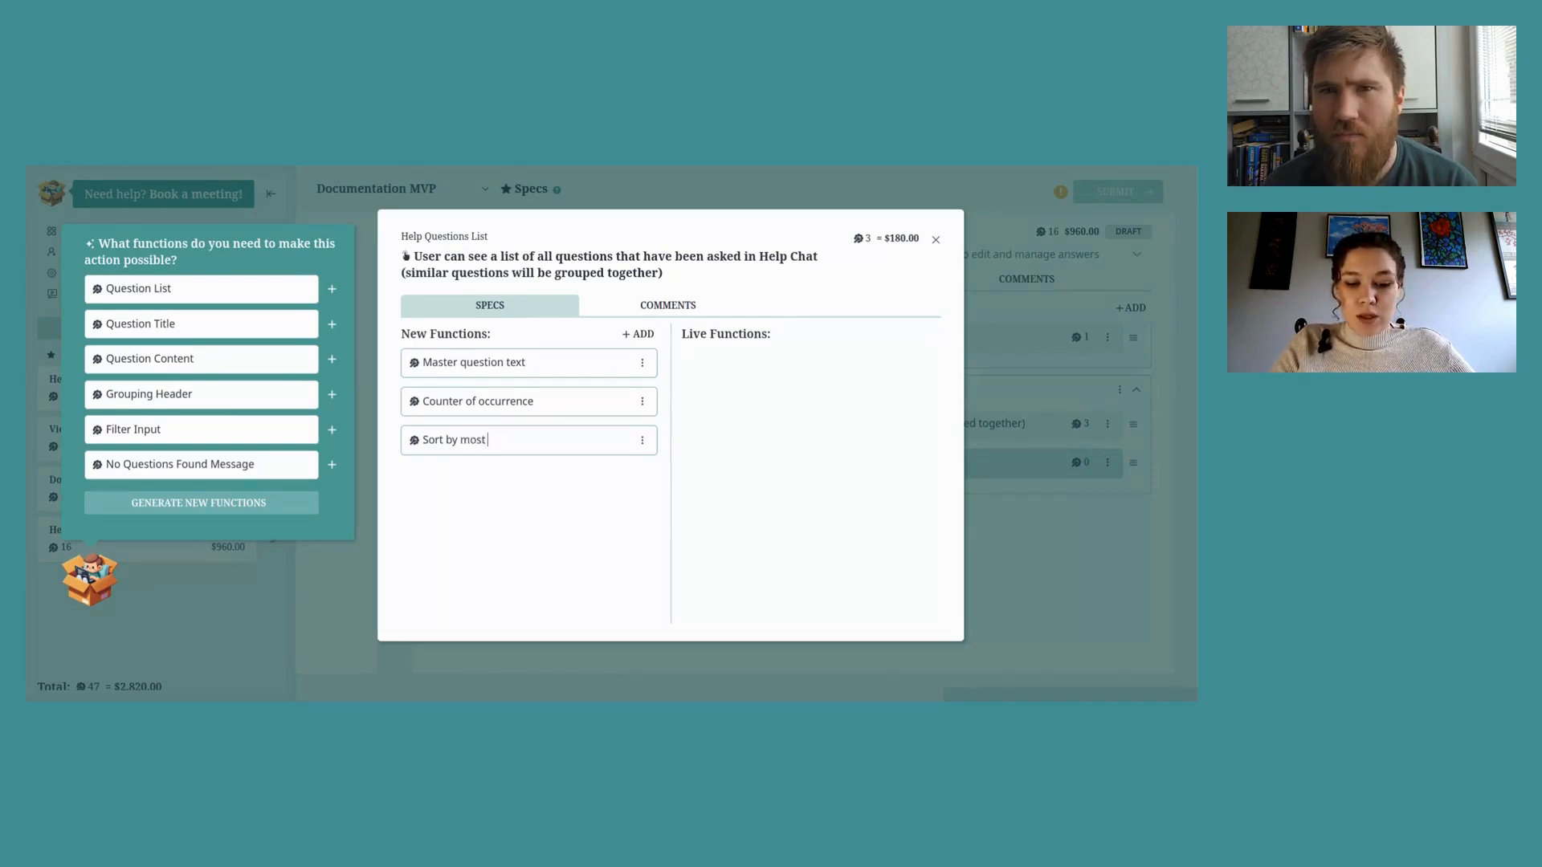
text( asked)
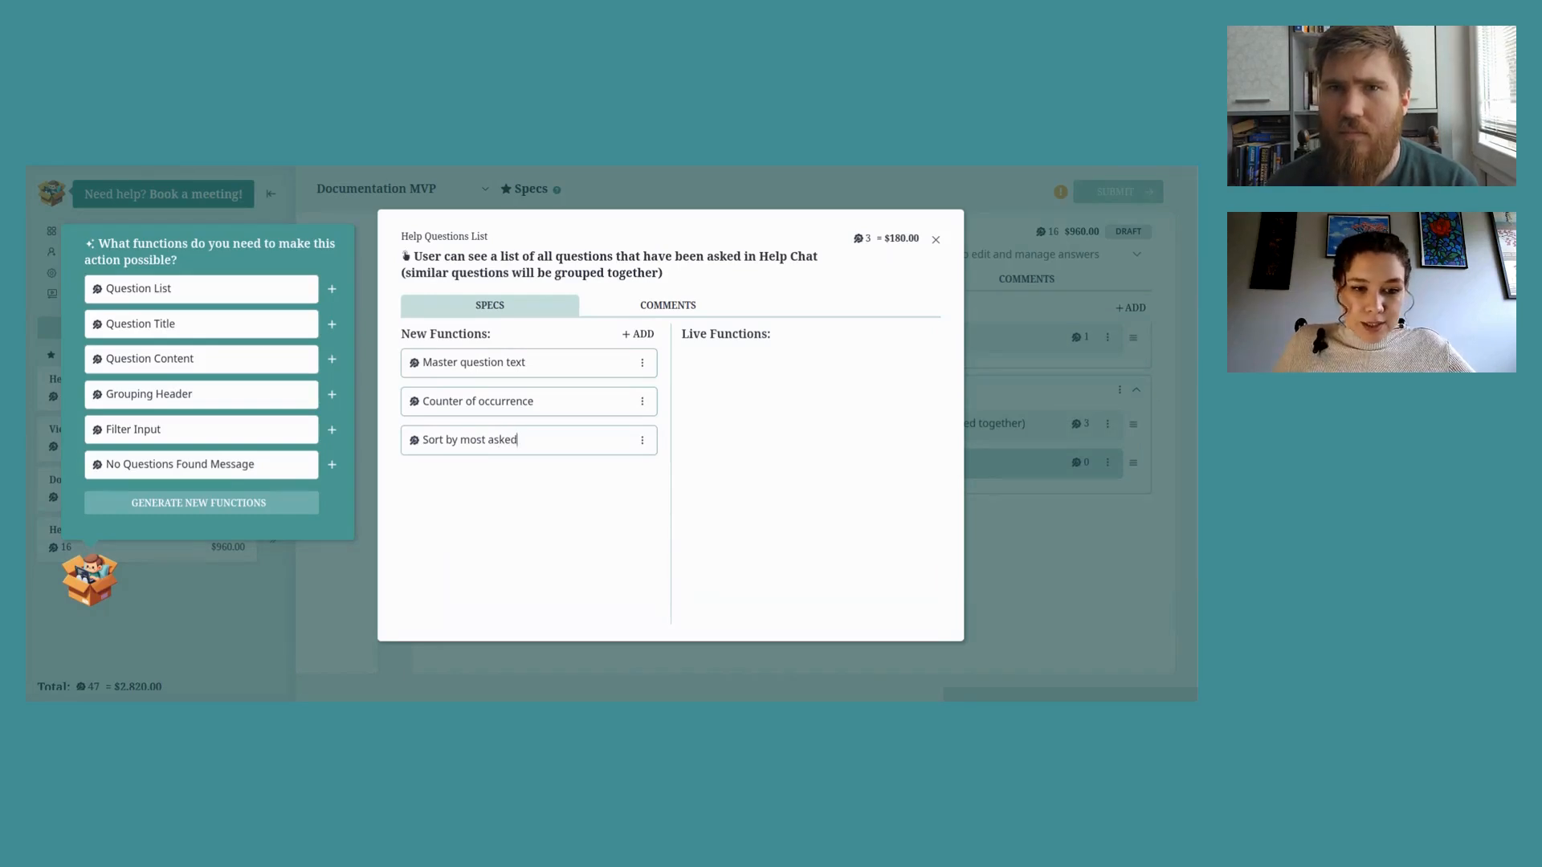
click(446, 440)
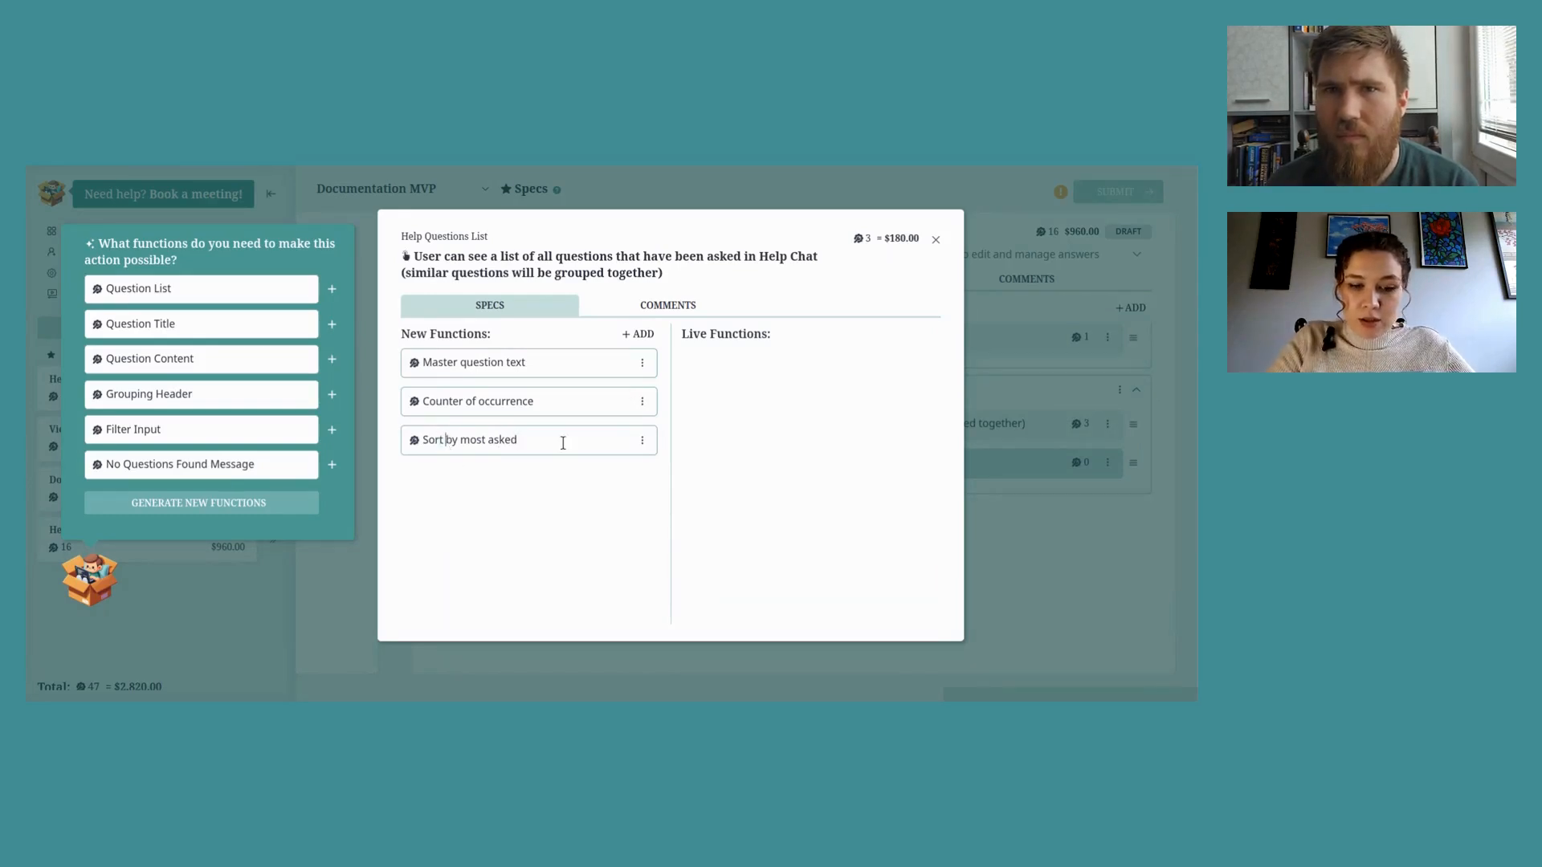
text(list by most asked qu)
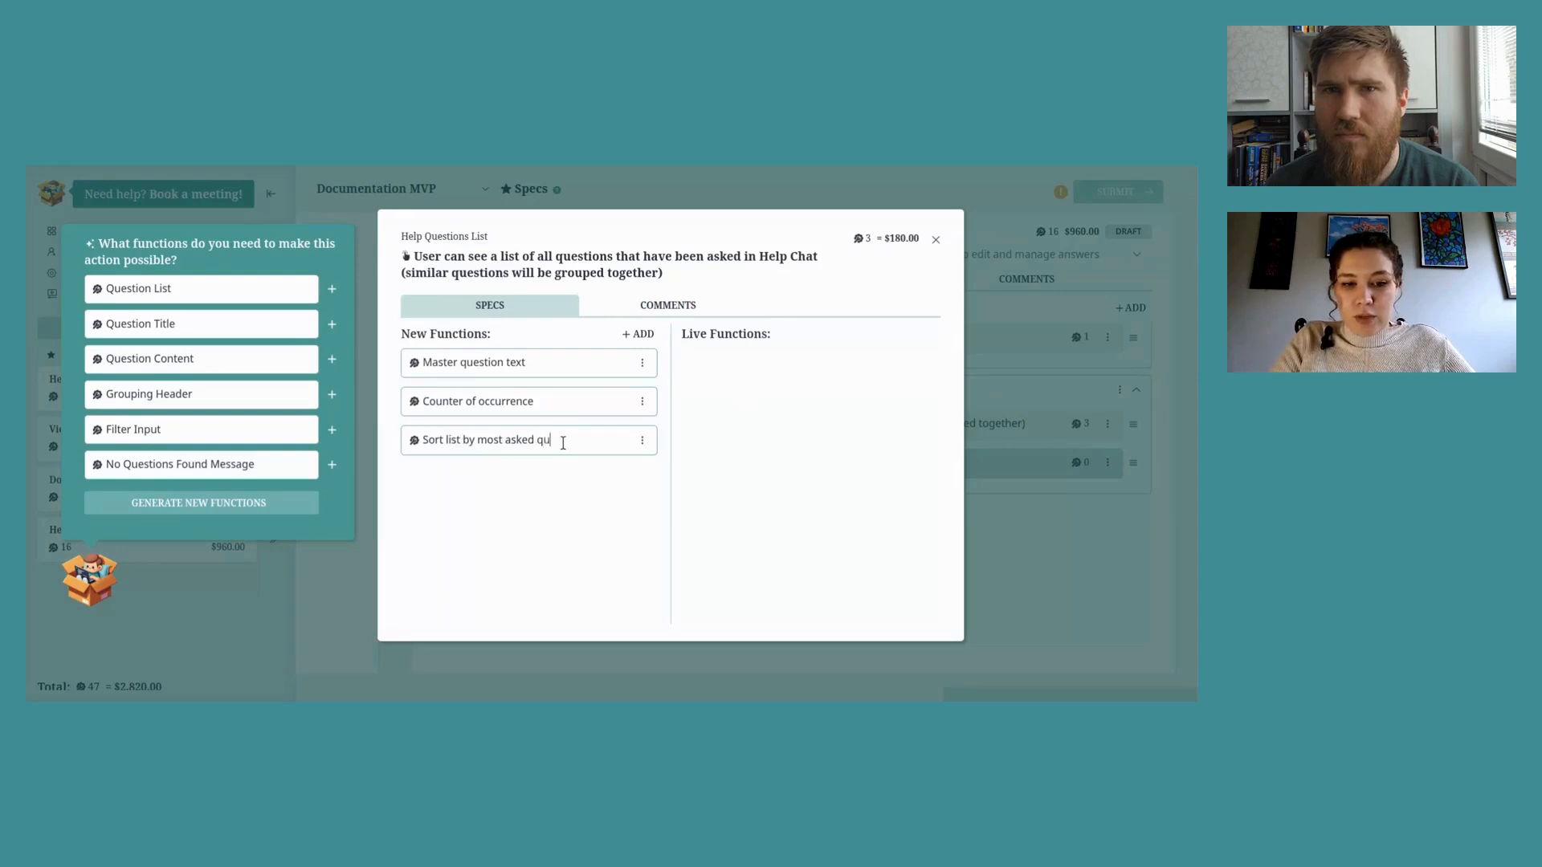
text(estion to least)
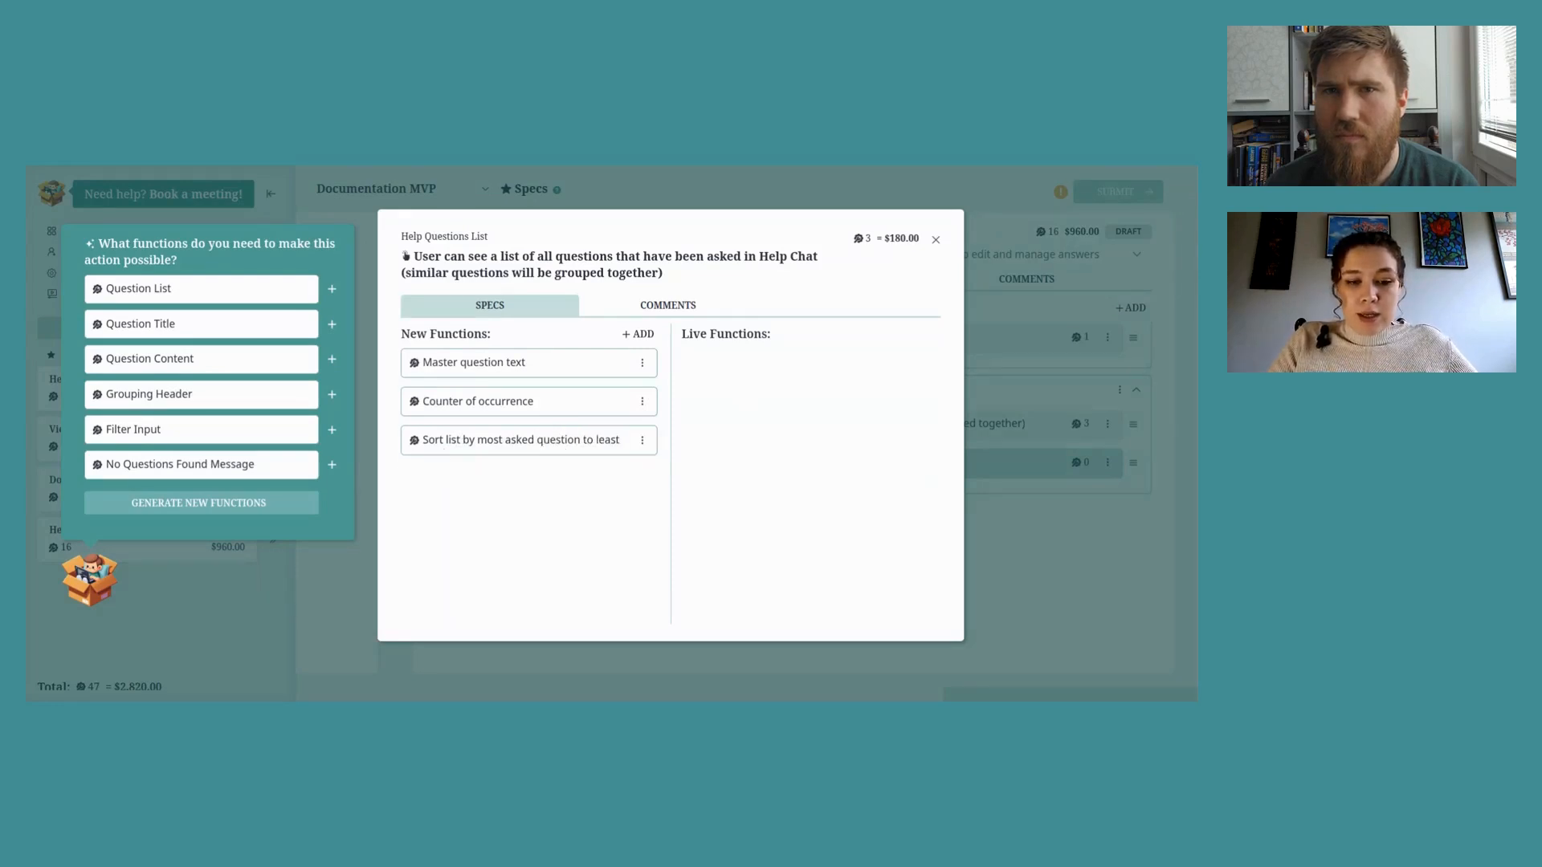
key(Return)
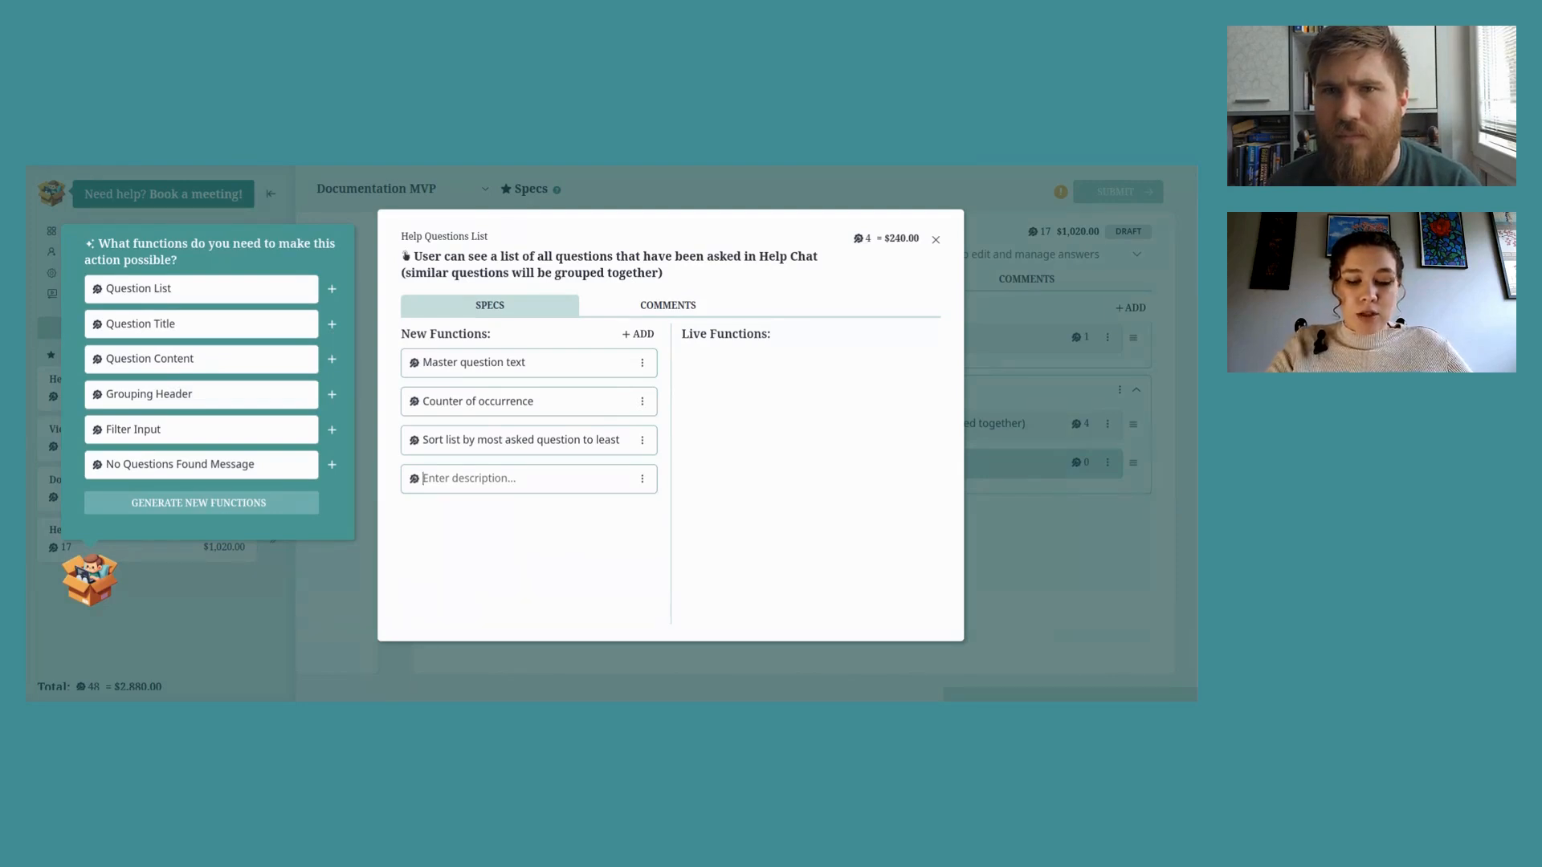
Step: Add 'Helpful counter' and 'Not Helpful counter' functions to the all-questions list action
text(He)
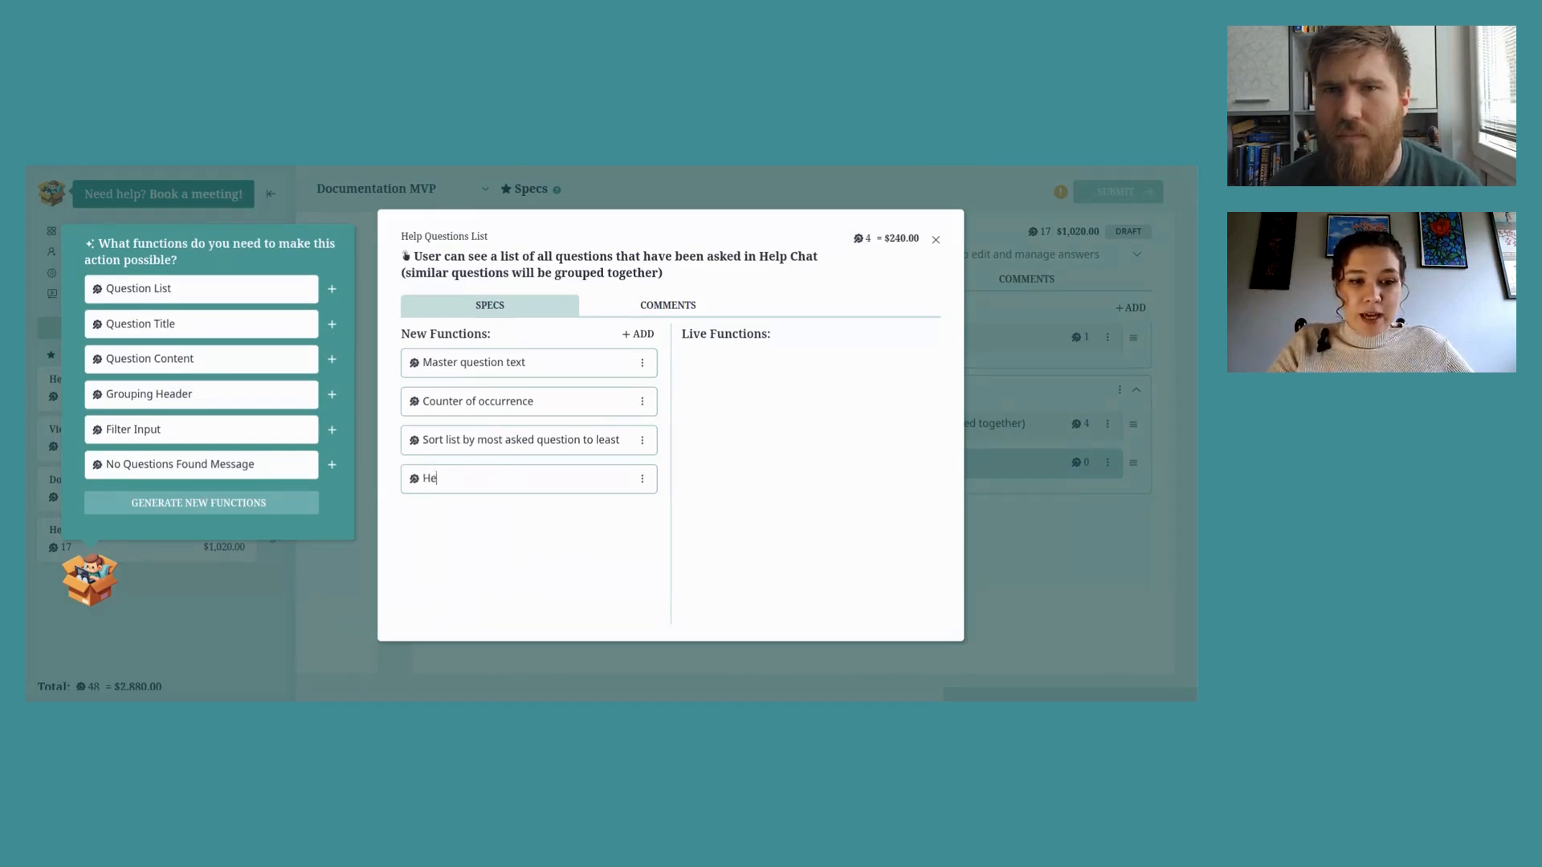
text(lpful counter)
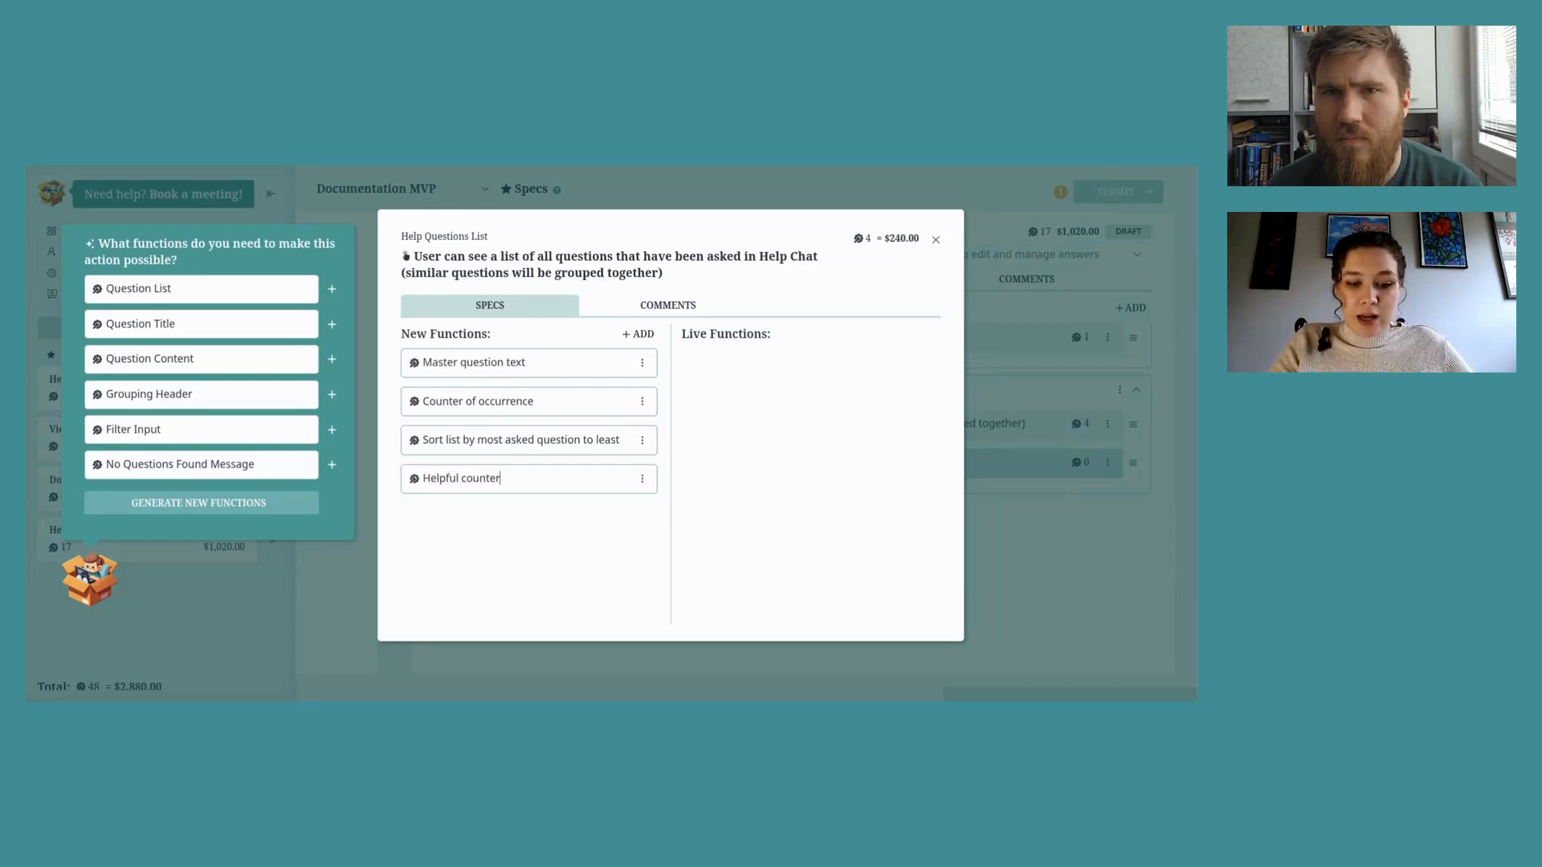
key(Return)
text(Not he)
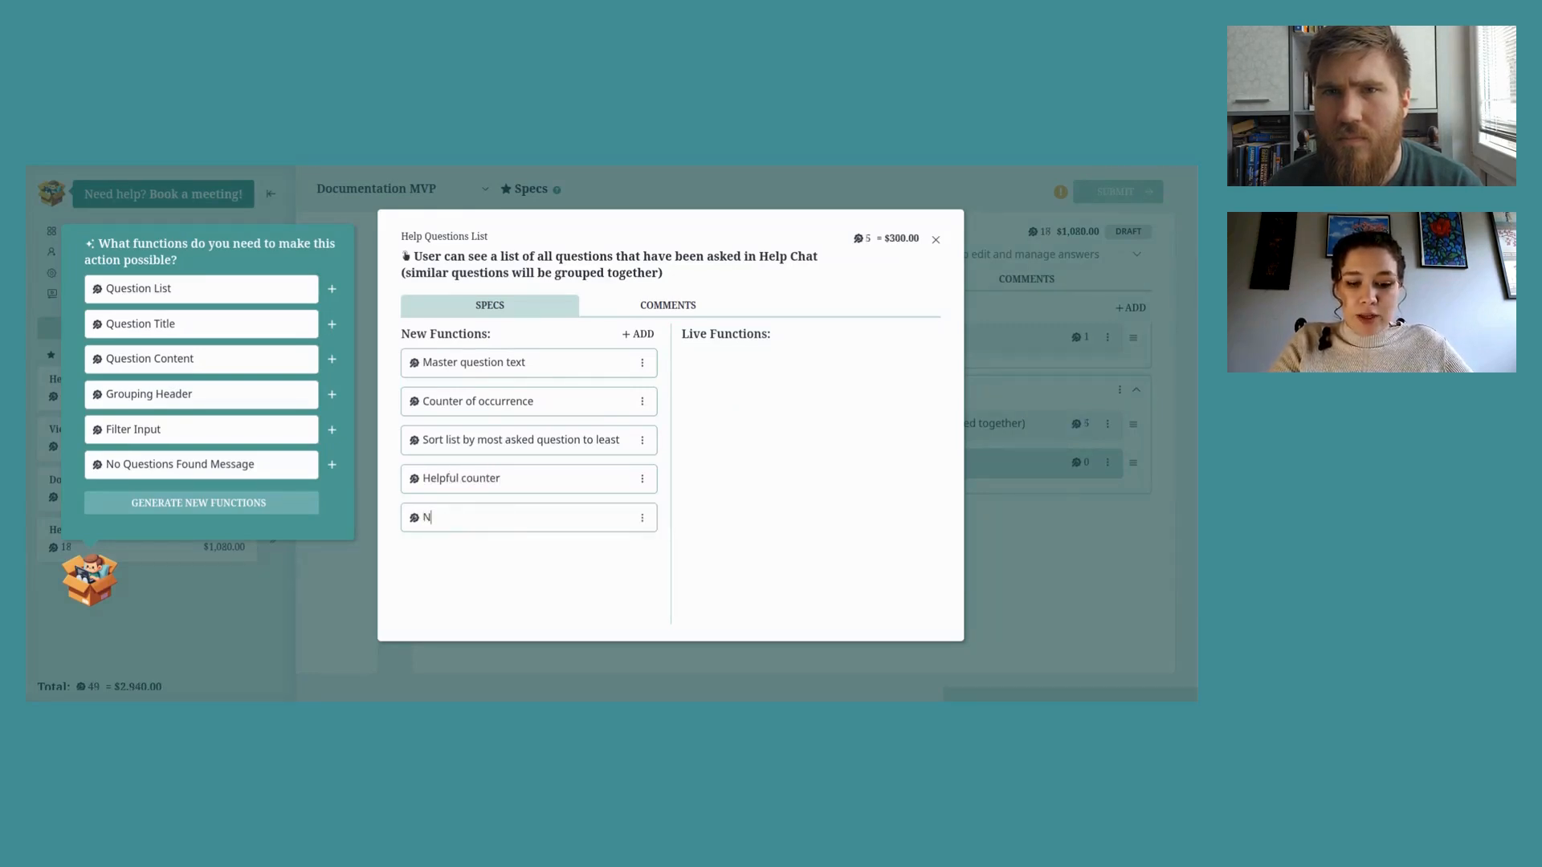
key(BackSpace)
key(BackSpace)
text(Help)
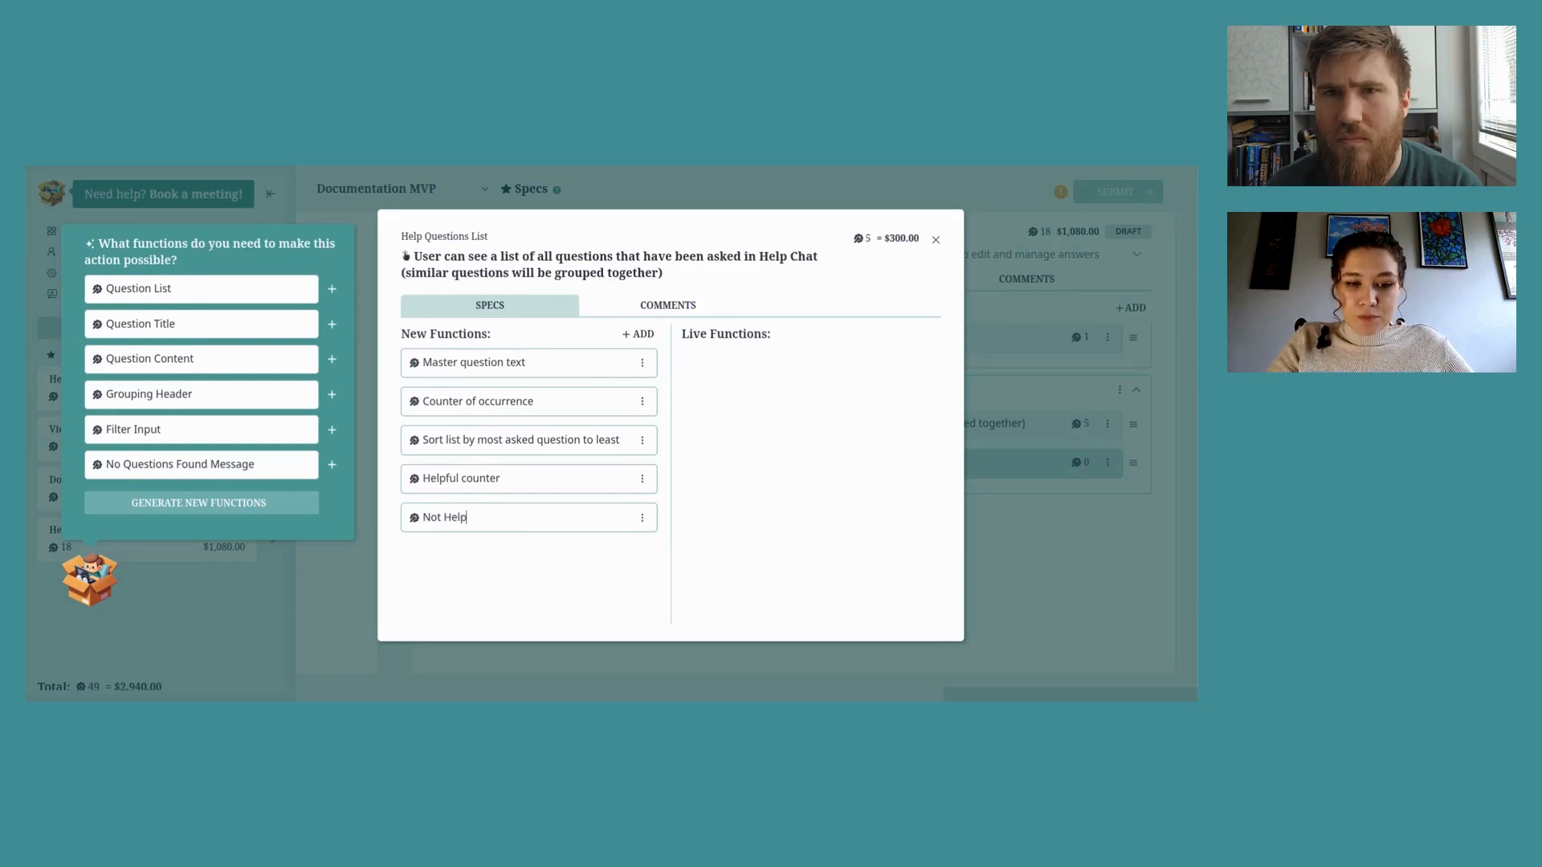
text(ful counter)
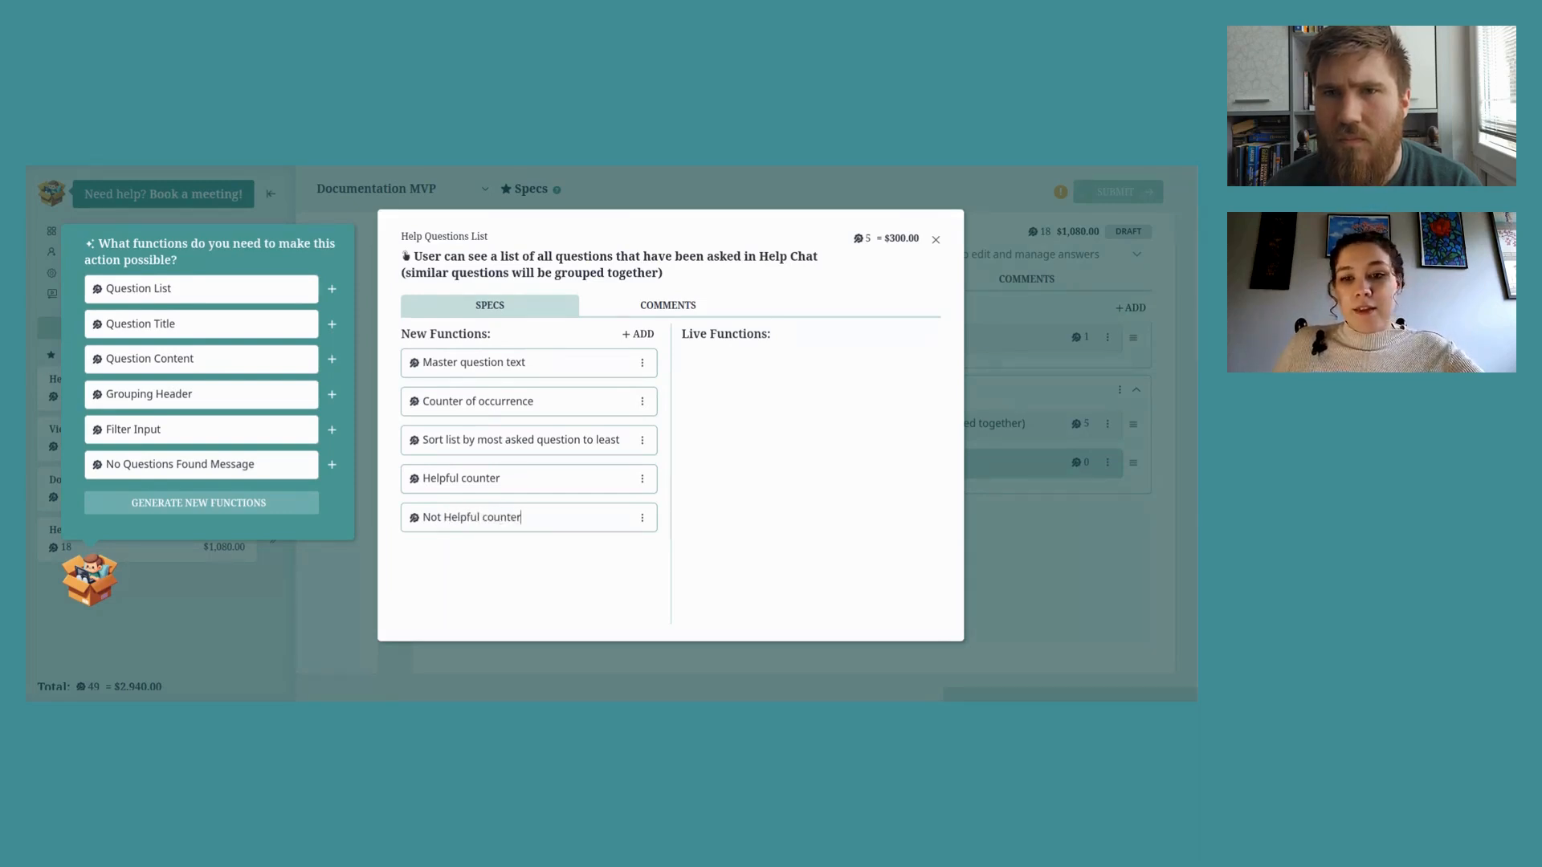
click(935, 239)
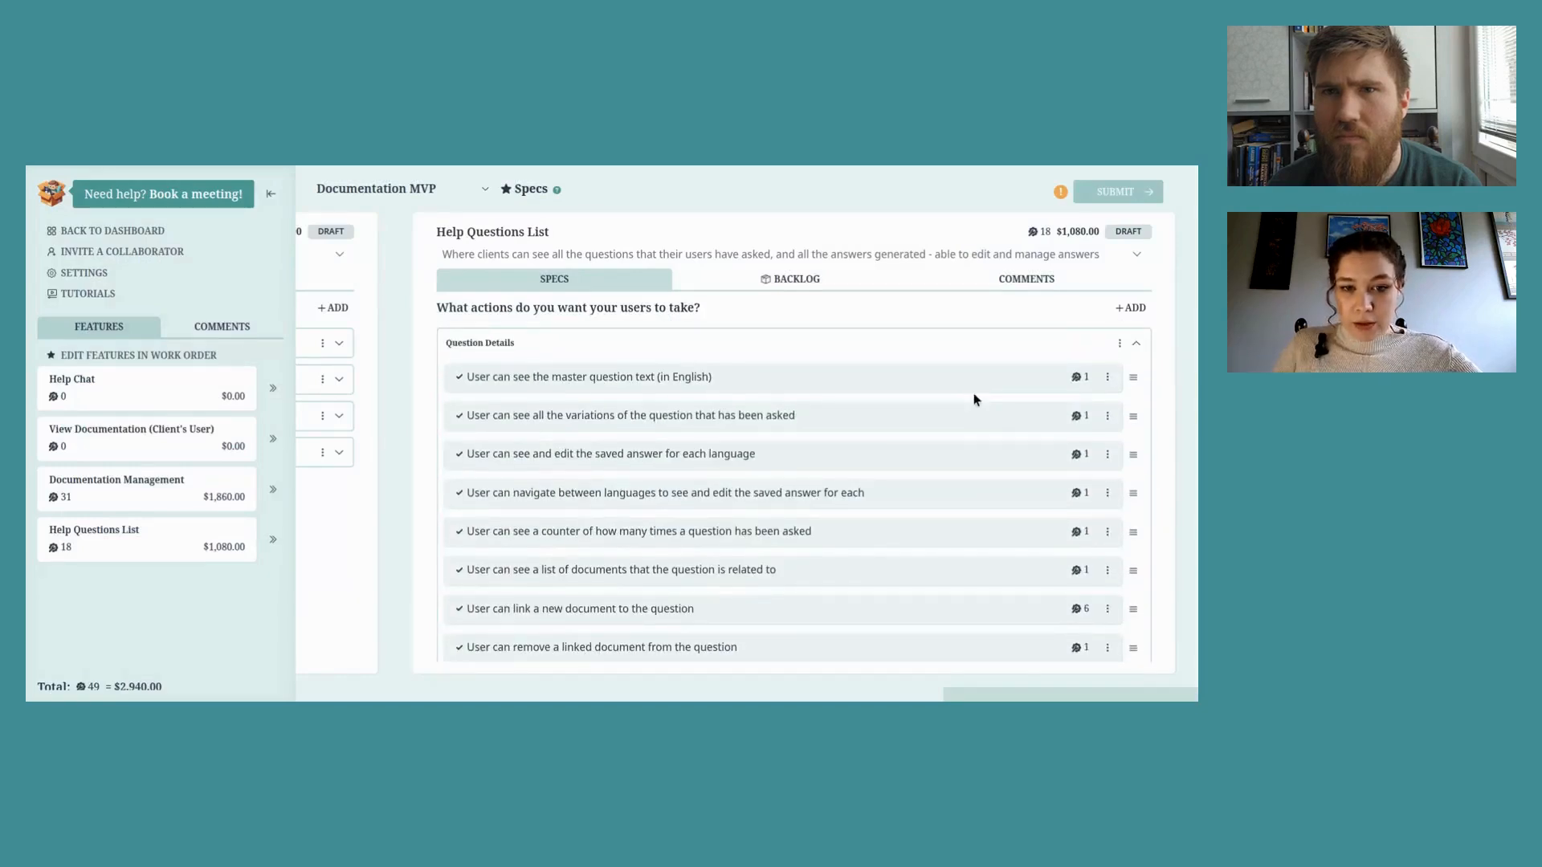
Step: Add a blank action row after the remove-linked-document item in Question Details
scroll(973, 395, down, 1)
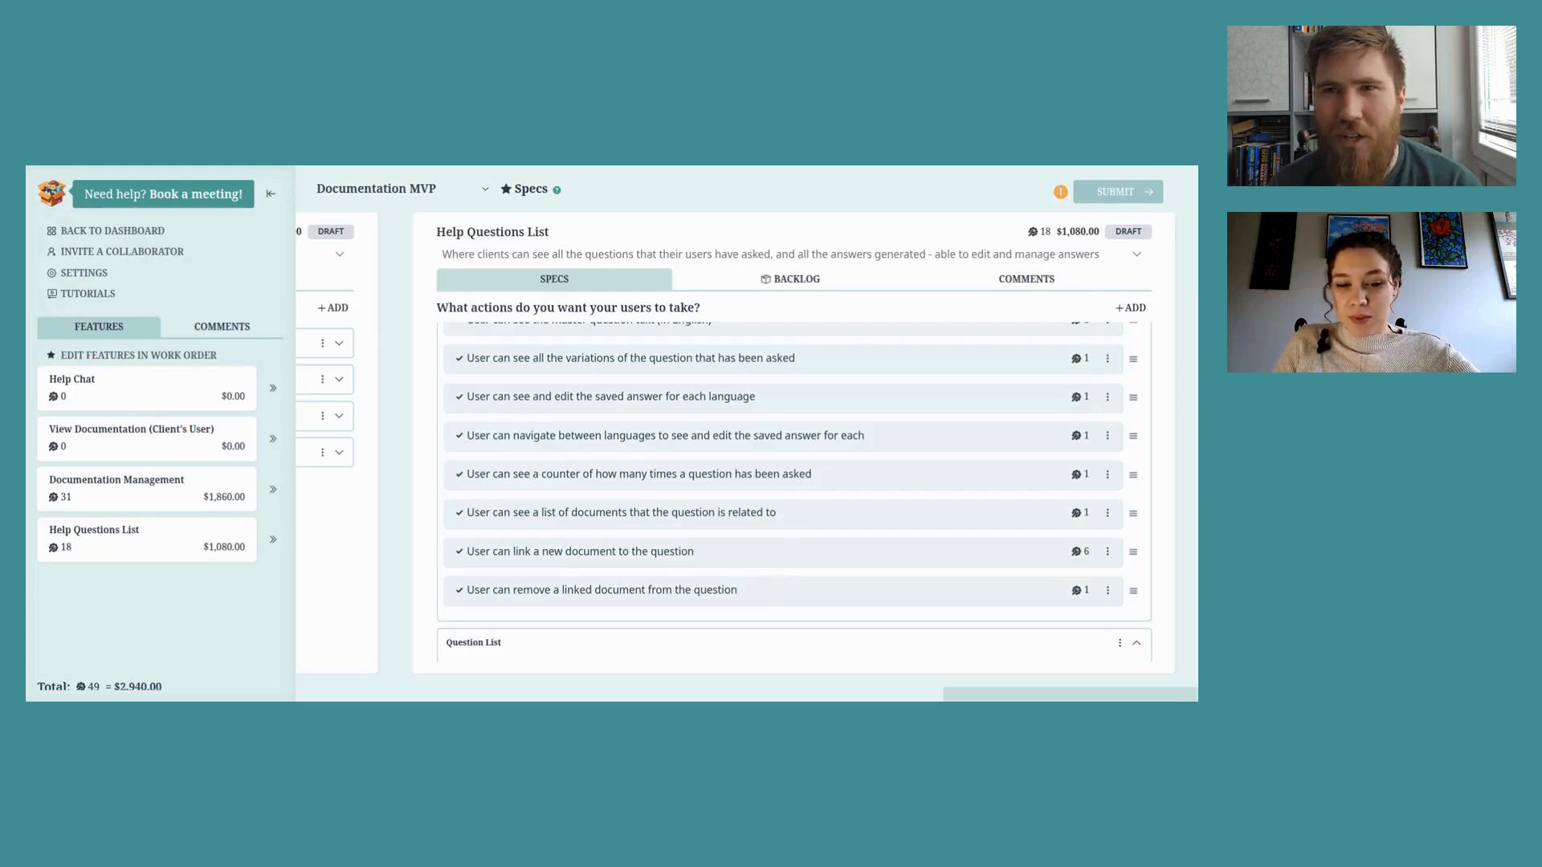
key(Return)
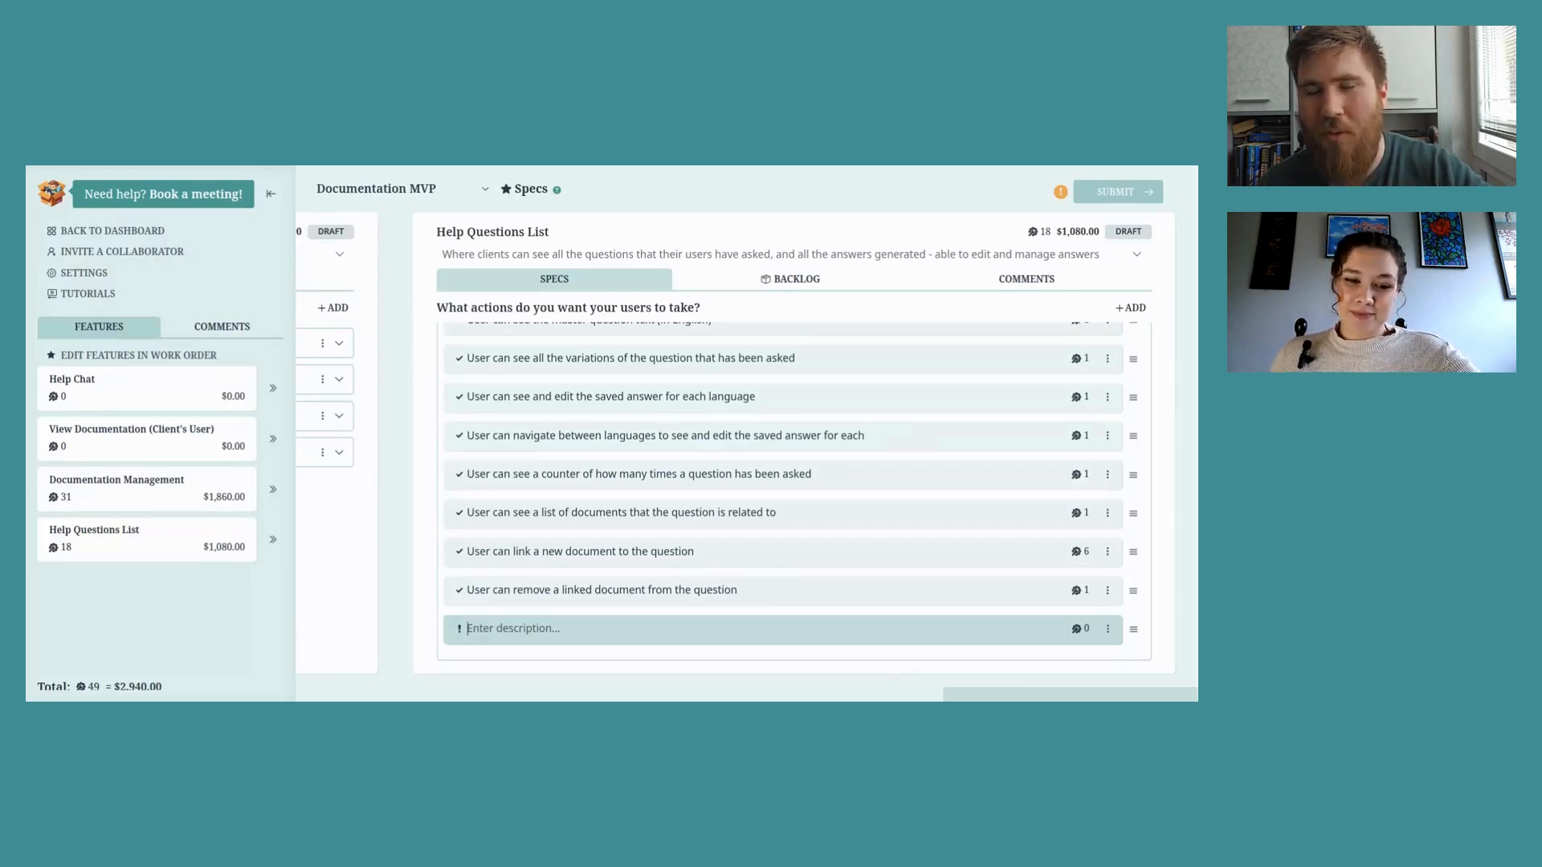
Step: Name the new action 'User can see "helpful" and "not helpful" ratings for each answer (each language)'
text(User can see ")
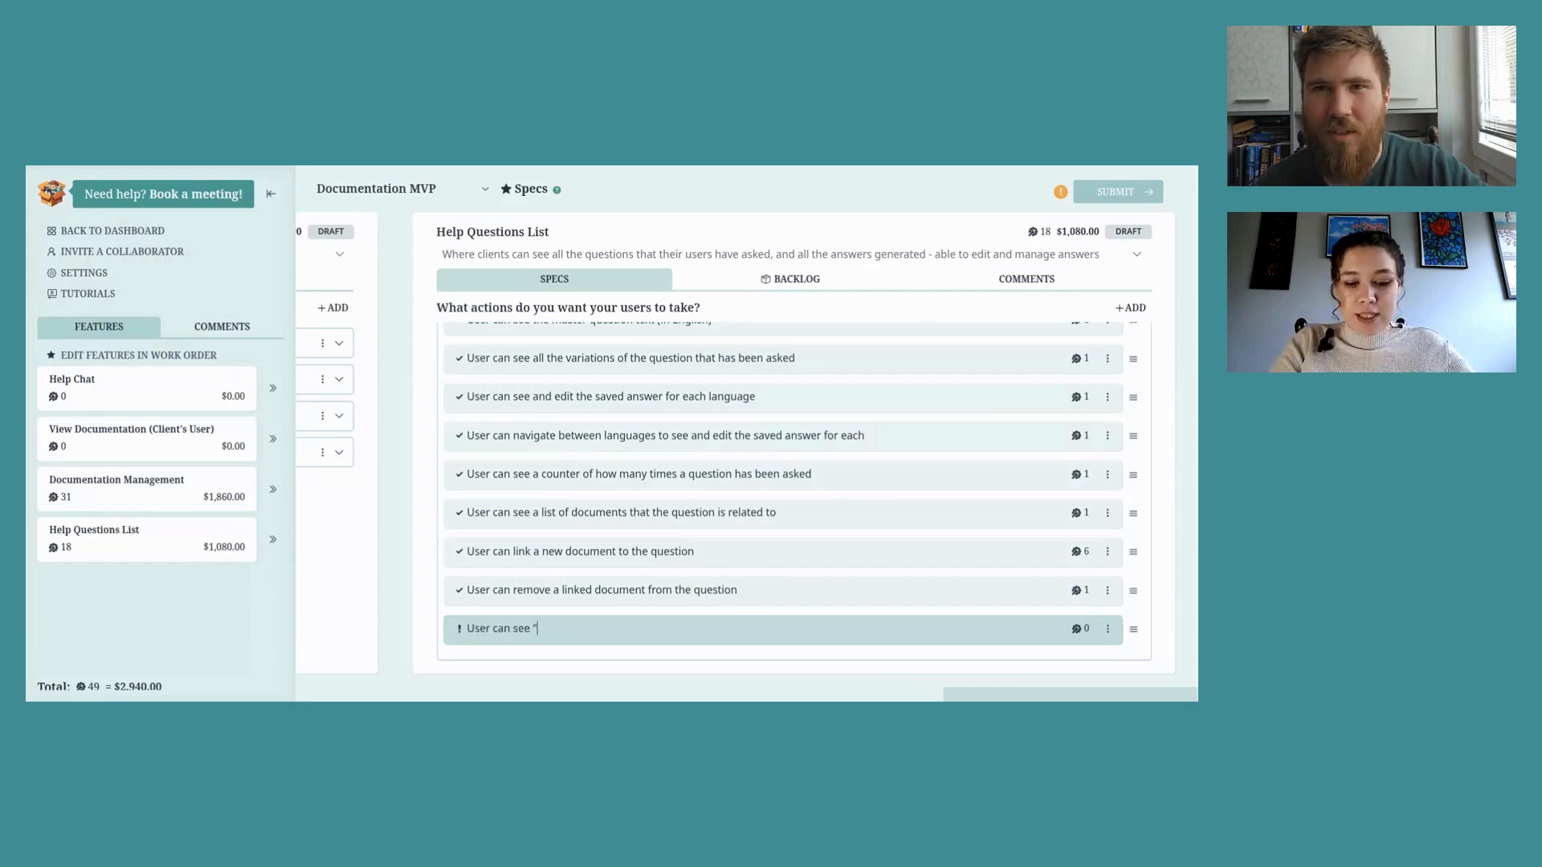
text(help)
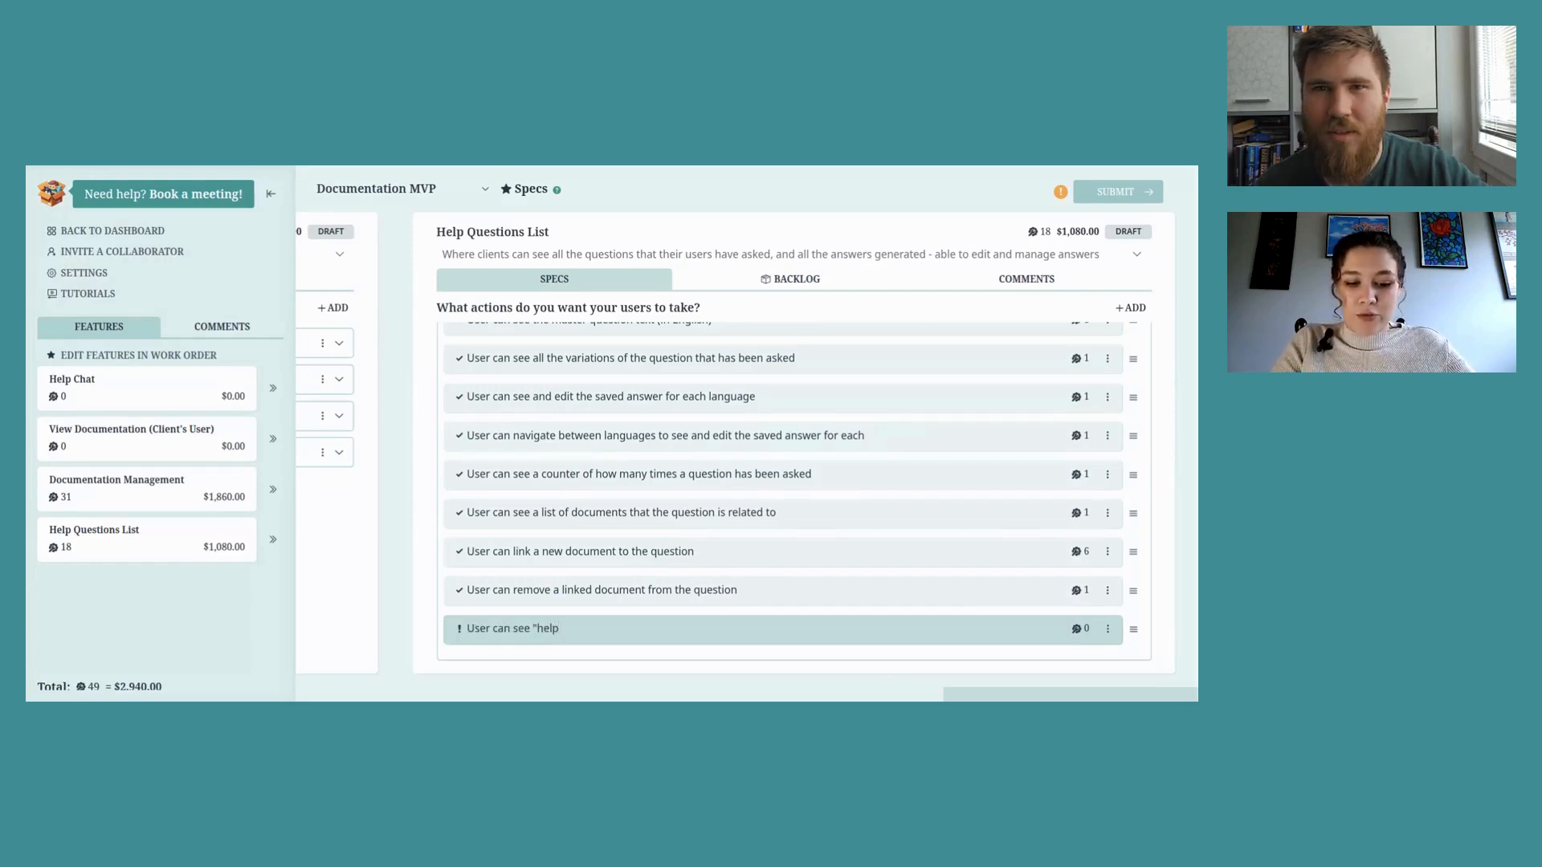
text(ful" and ")
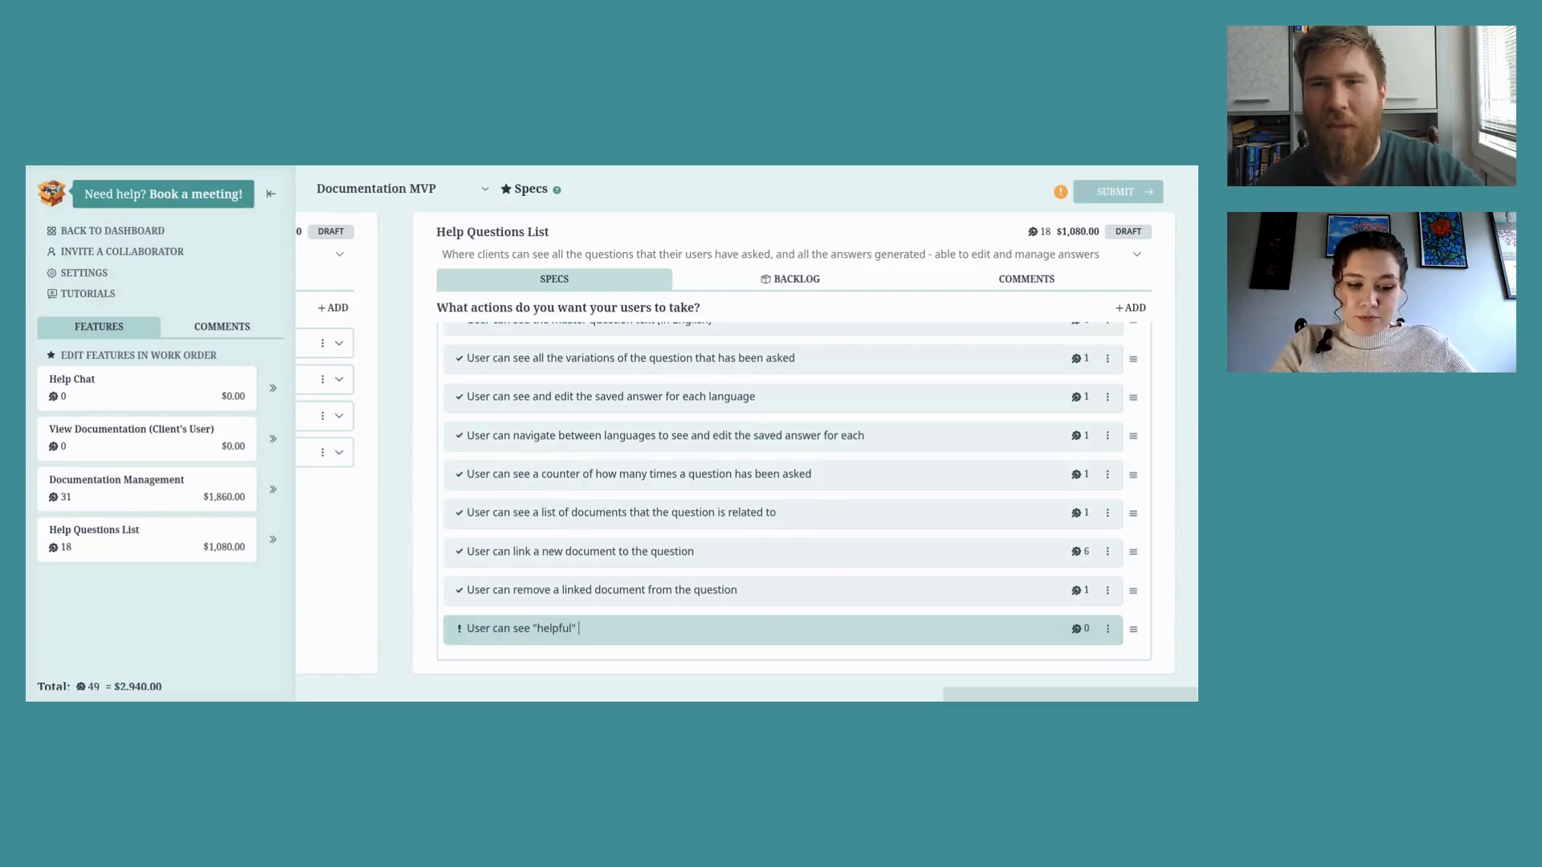
text(not helpful" ratings for)
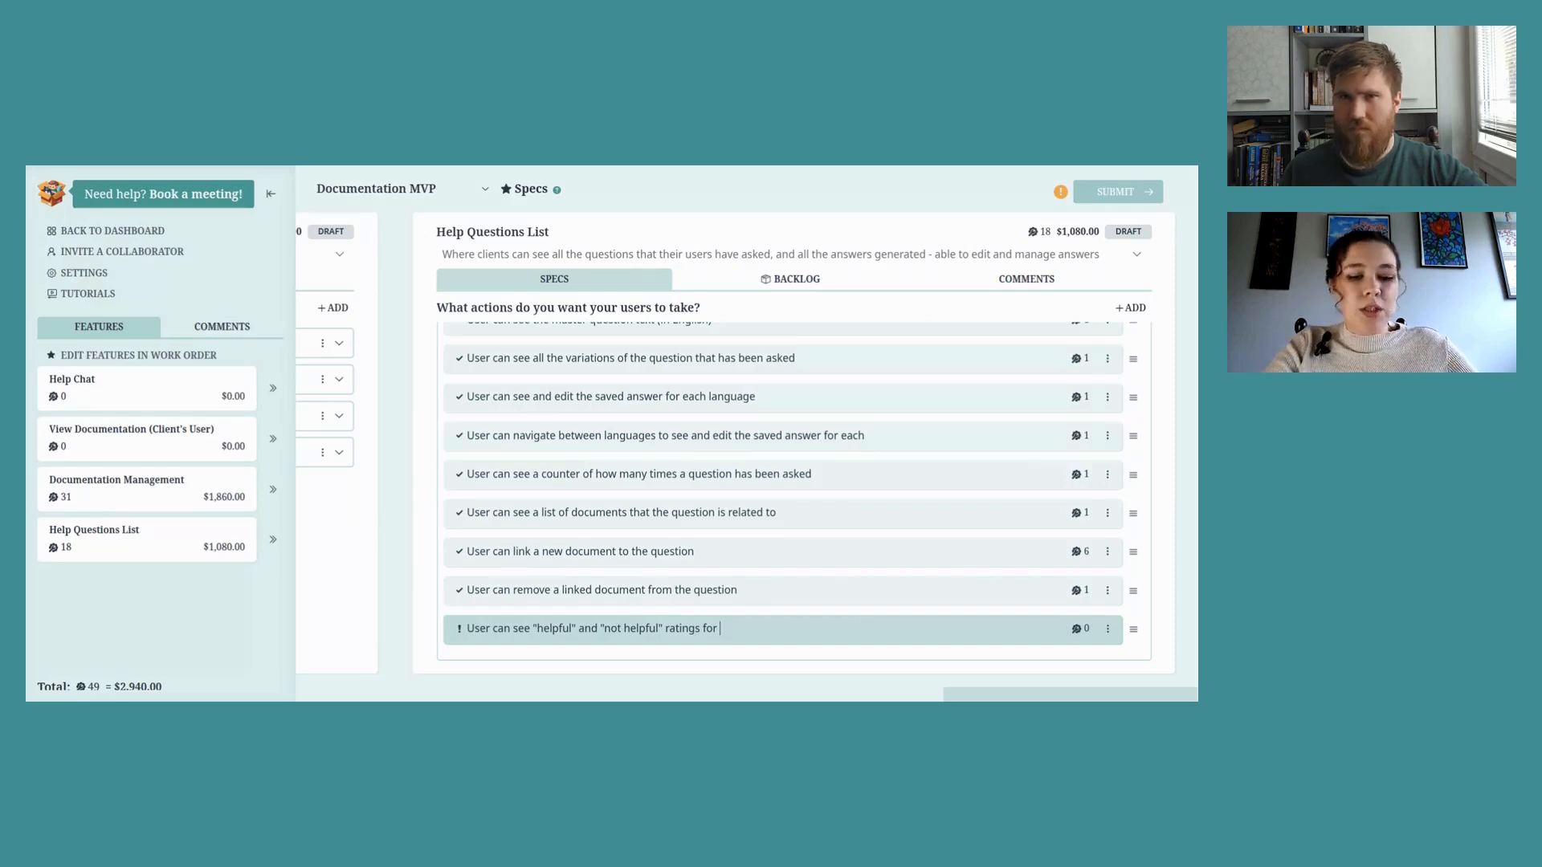
text(each answer (each language)
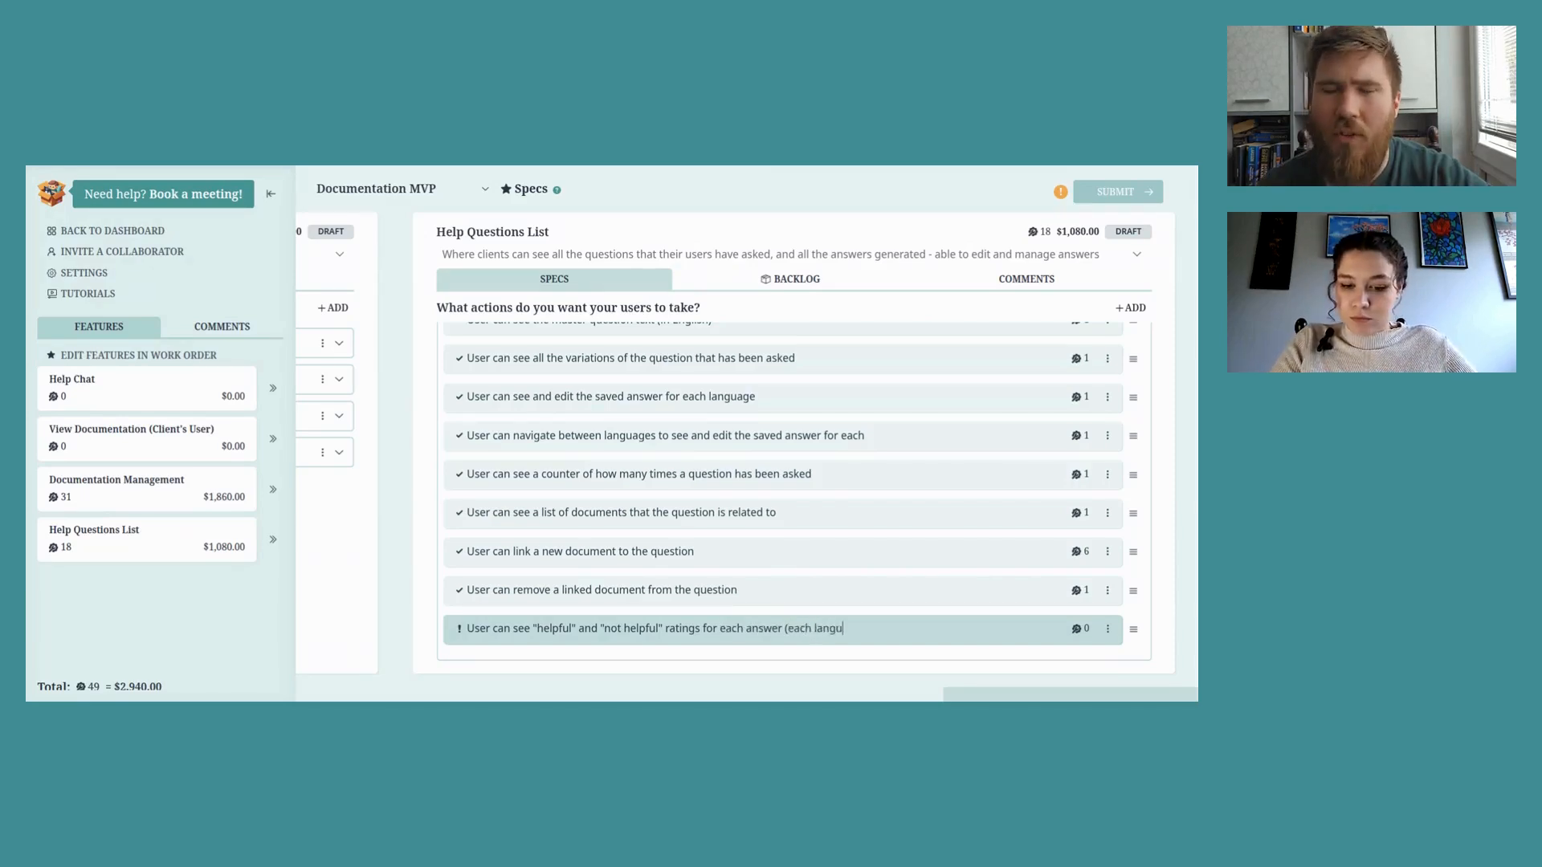
Step: Give the ratings action Helpful and Not Helpful Count Display functions, then move it second in Question Details
click(1076, 629)
click(651, 337)
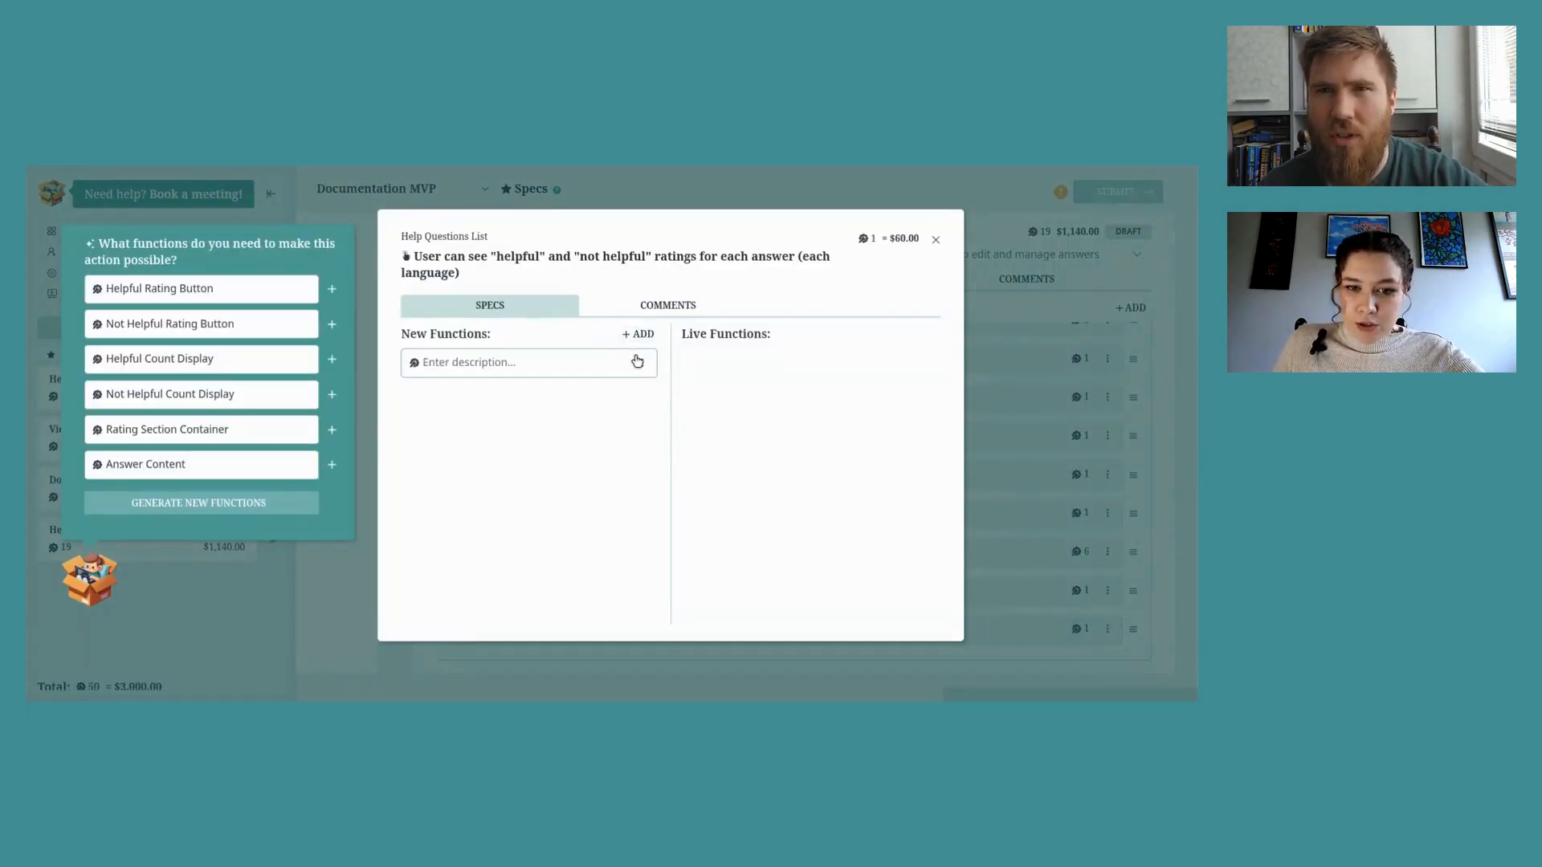
click(644, 365)
click(566, 391)
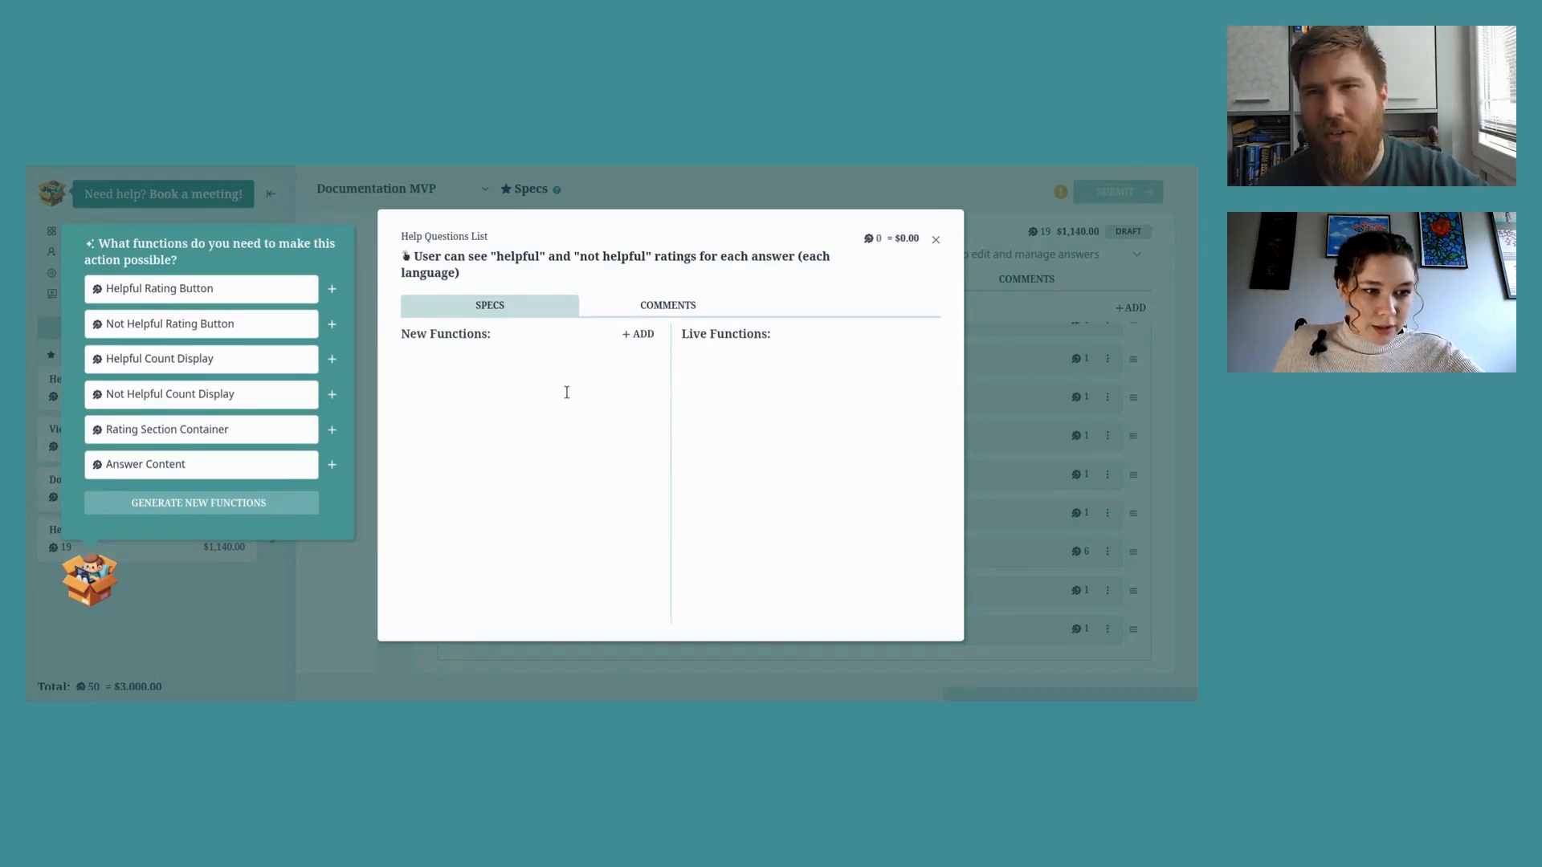
click(331, 359)
click(332, 359)
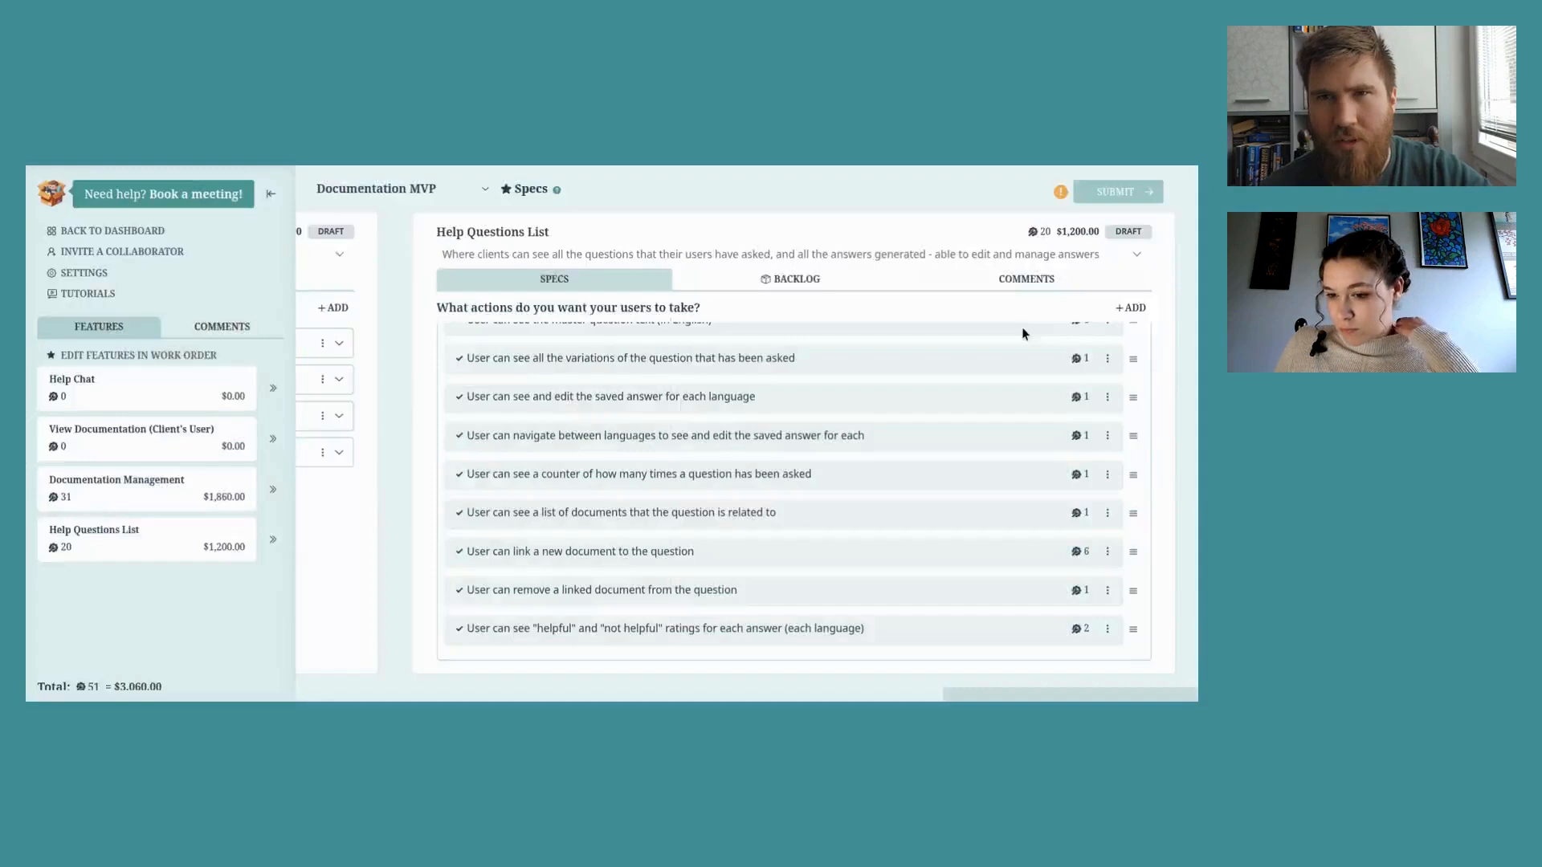
click(936, 239)
drag(1139, 635, 1111, 393)
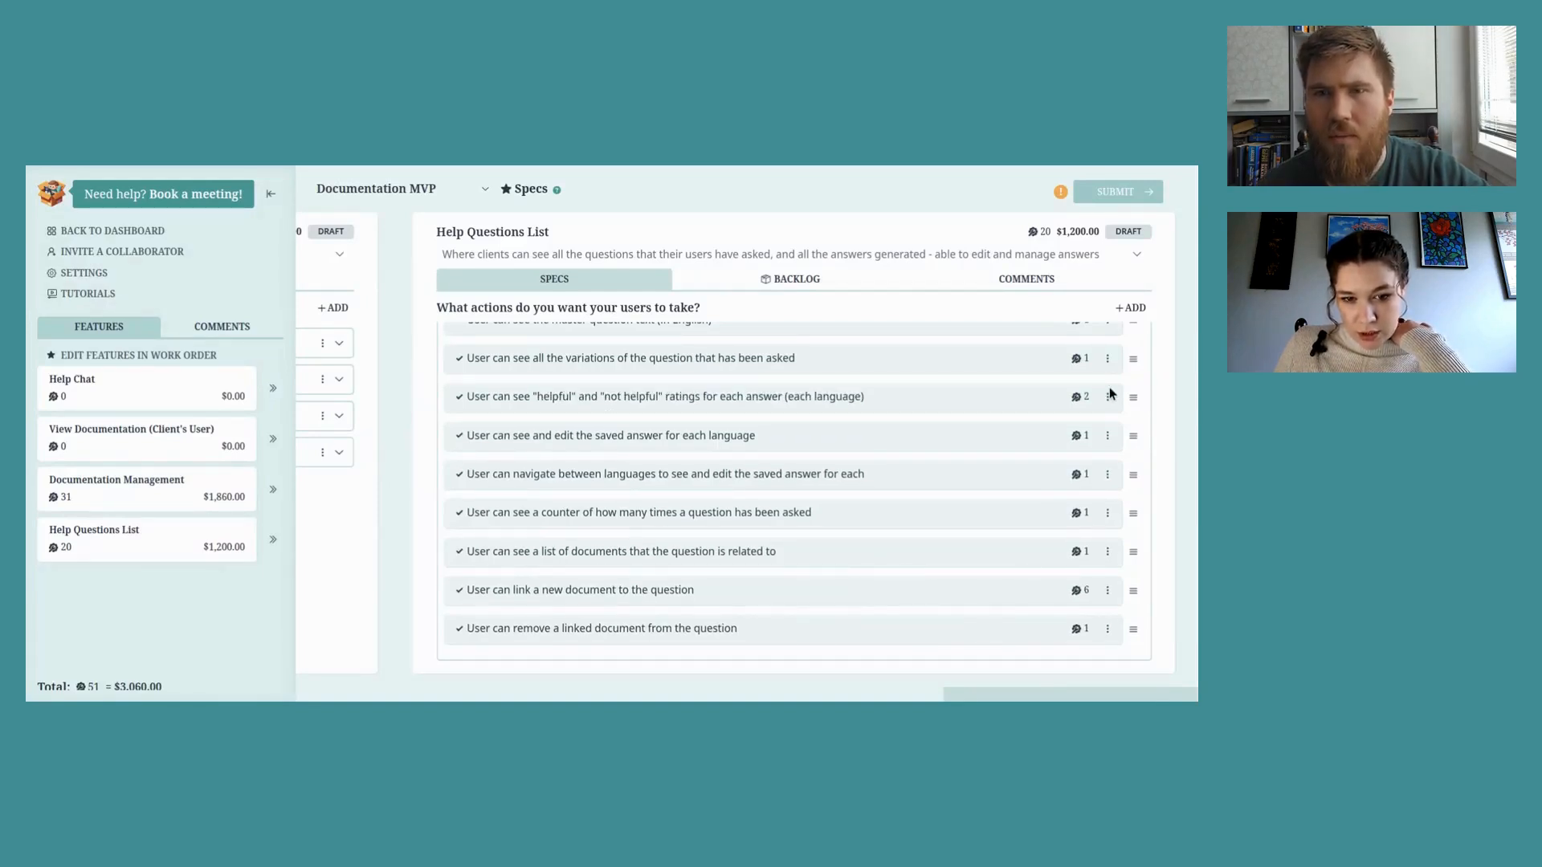
Step: Create a new Linked Documents action group
scroll(1108, 389, down, 5)
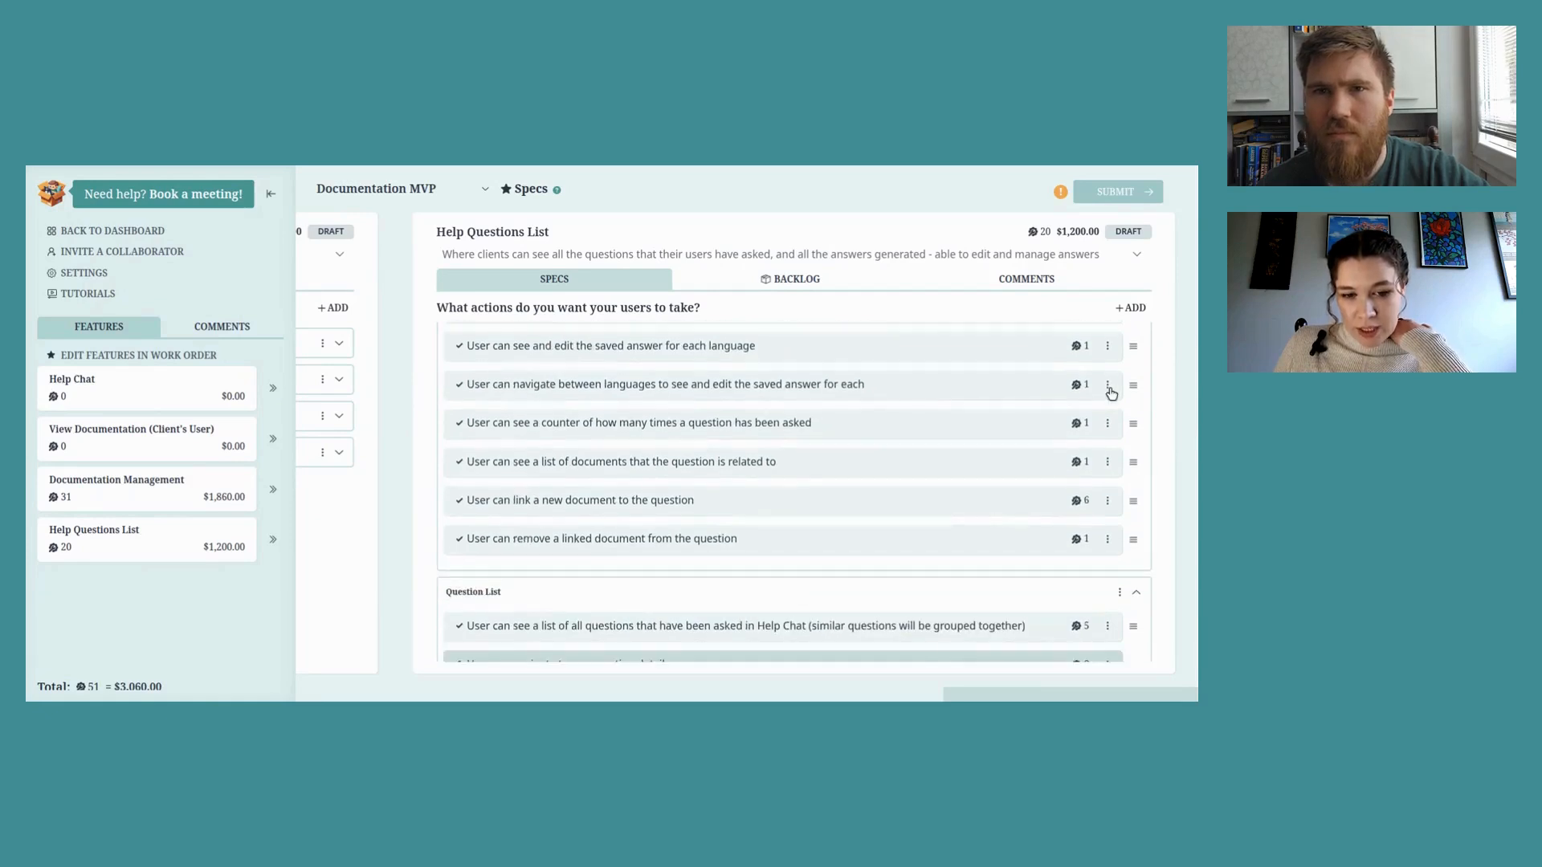
click(1136, 407)
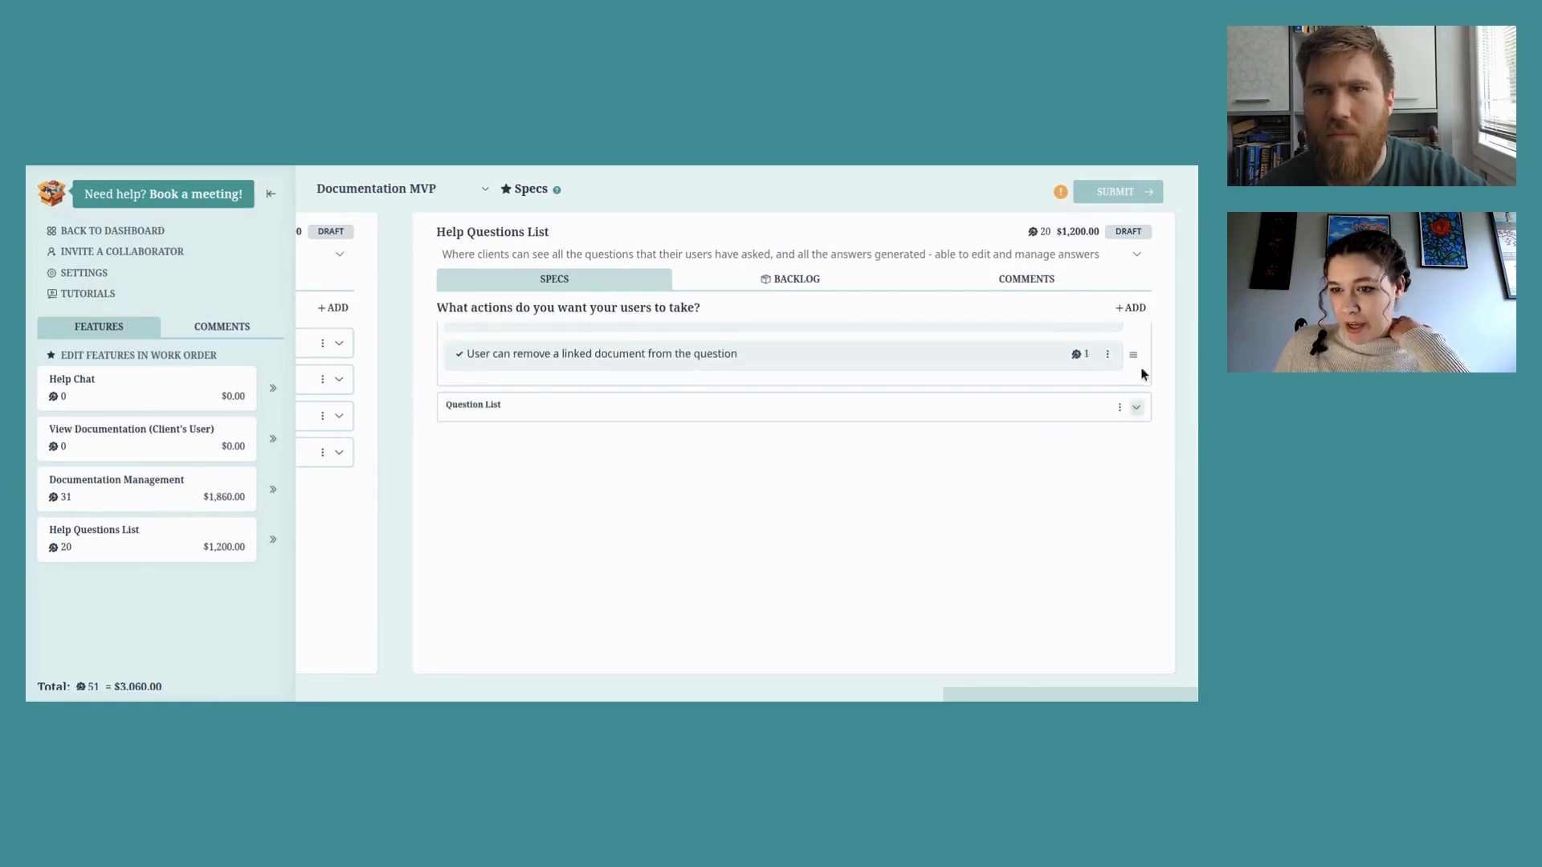
click(1132, 308)
click(1098, 365)
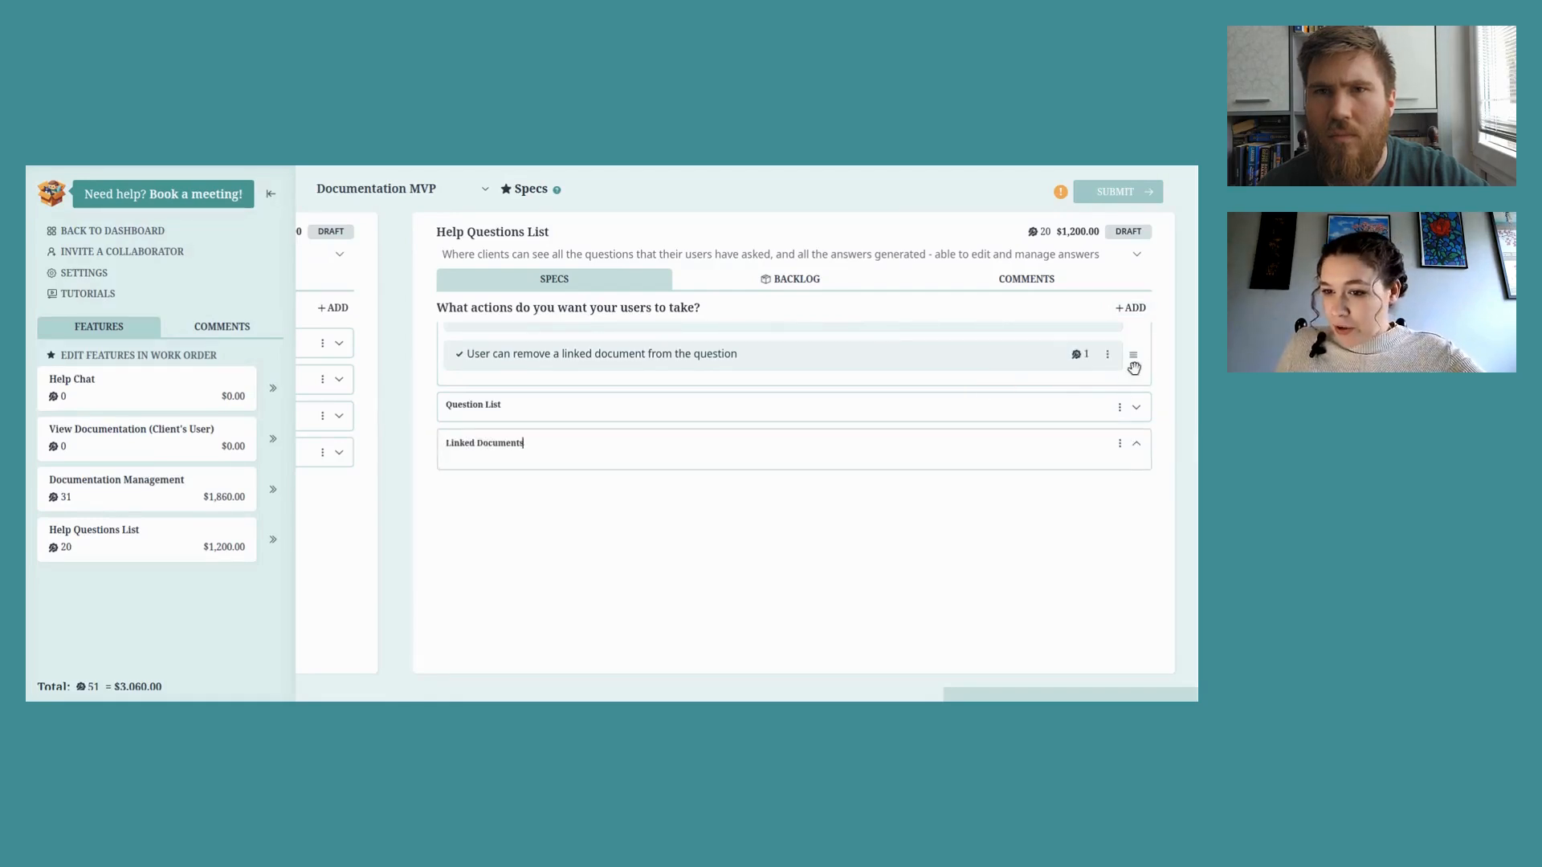
Step: Move the remove-linked-document and link-new-document actions into the Linked Documents group
mouse_move(1133, 368)
mouse_down()
mouse_move(1143, 478)
mouse_move(1133, 409)
mouse_move(1115, 687)
mouse_move(1133, 295)
mouse_move(1121, 357)
mouse_up()
scroll(1137, 420, up, 5)
scroll(1137, 423, down, 1)
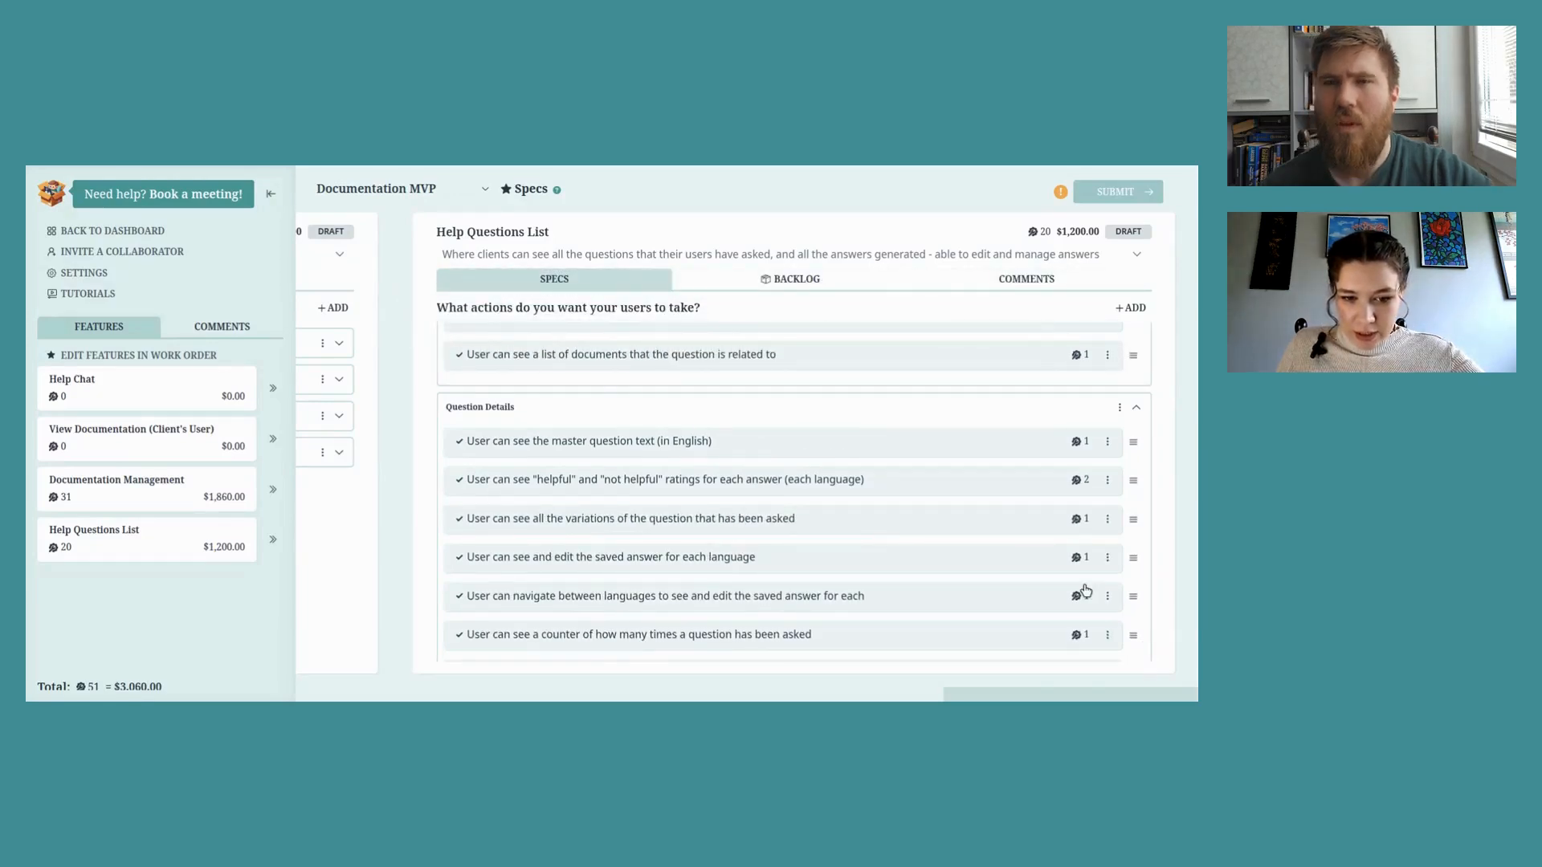
scroll(1085, 592, down, 1)
drag(1133, 595, 1130, 359)
scroll(1130, 360, up, 2)
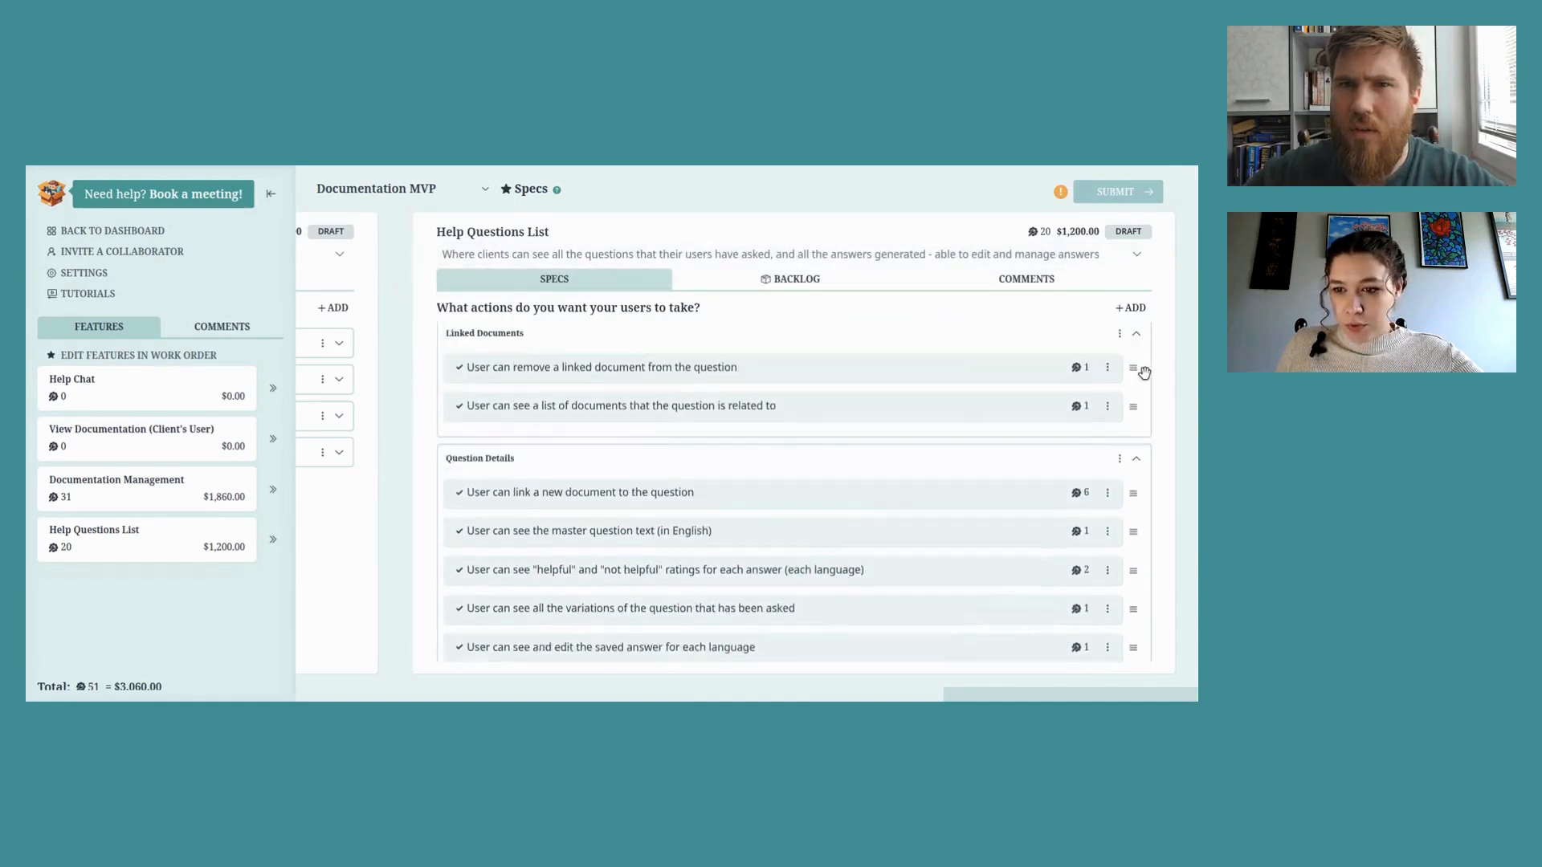
drag(1135, 516, 1134, 430)
click(1136, 343)
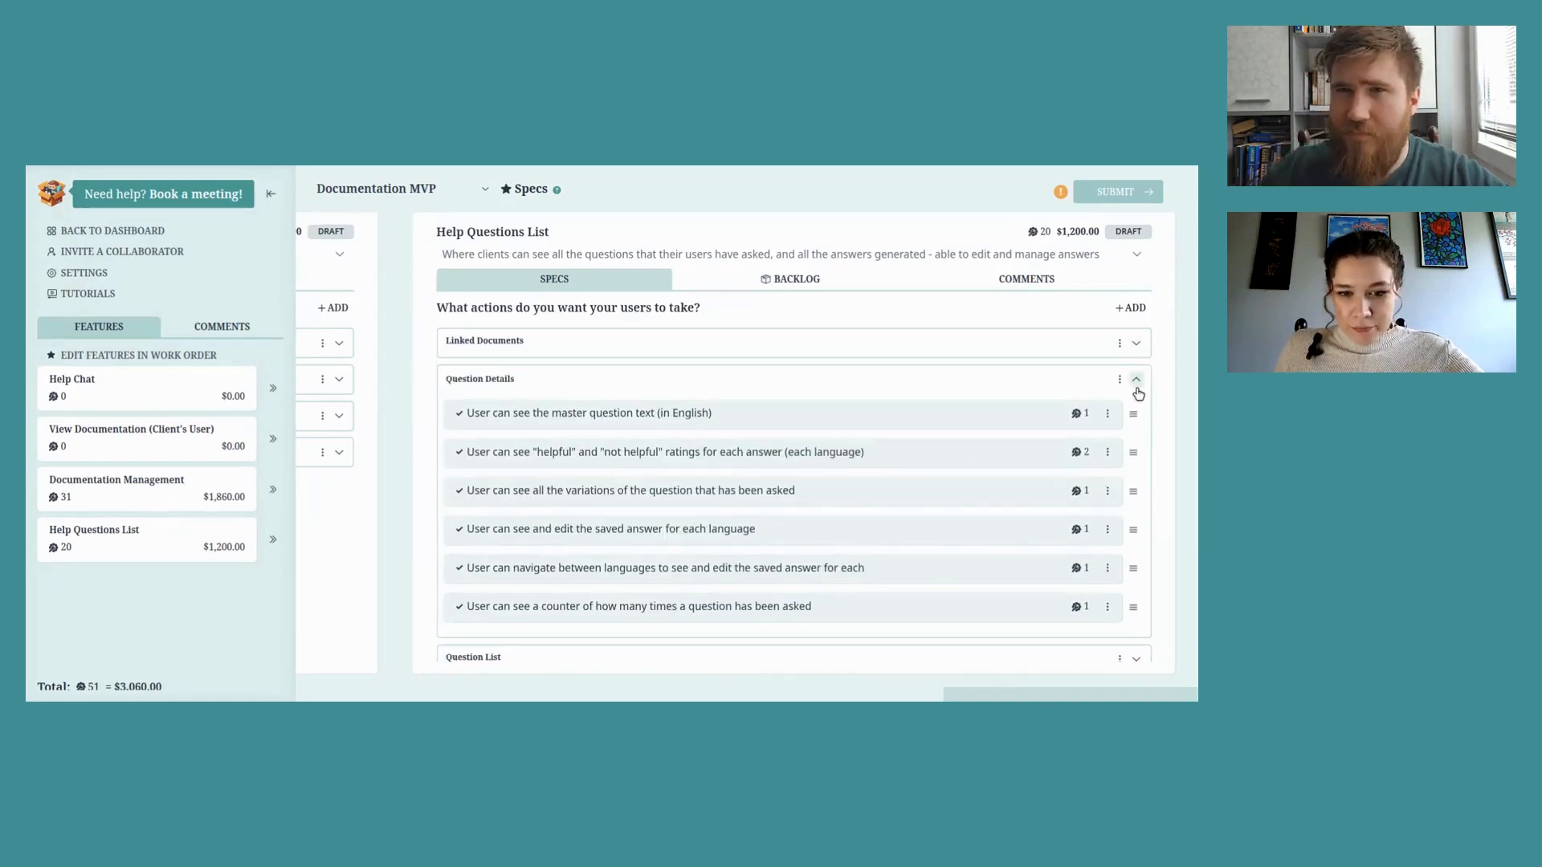
Step: Place the variations action above the ratings action in Question Details
drag(1133, 490, 1133, 450)
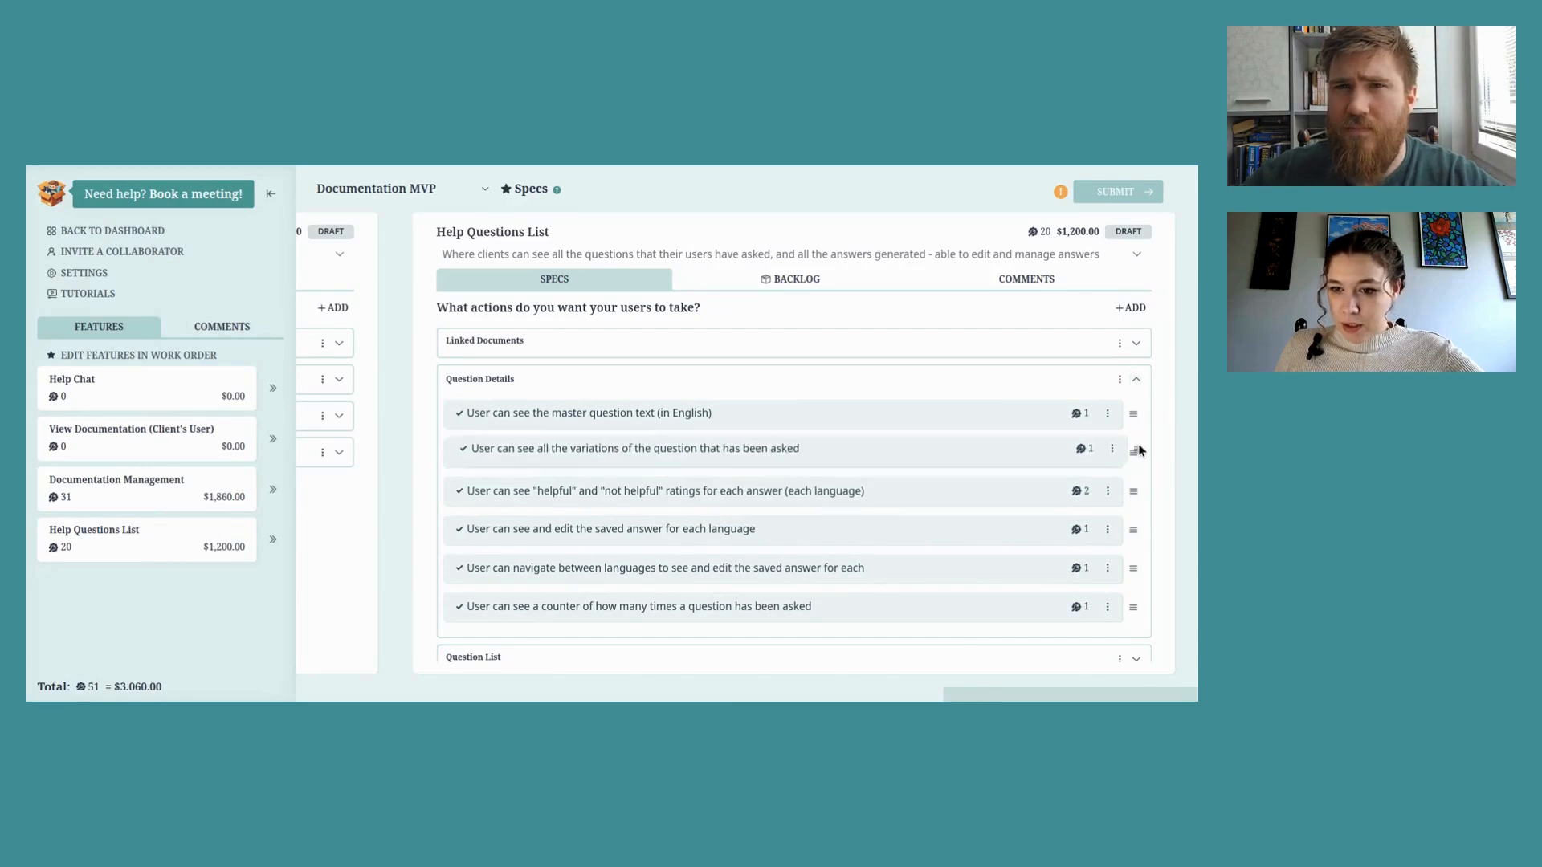
click(1137, 384)
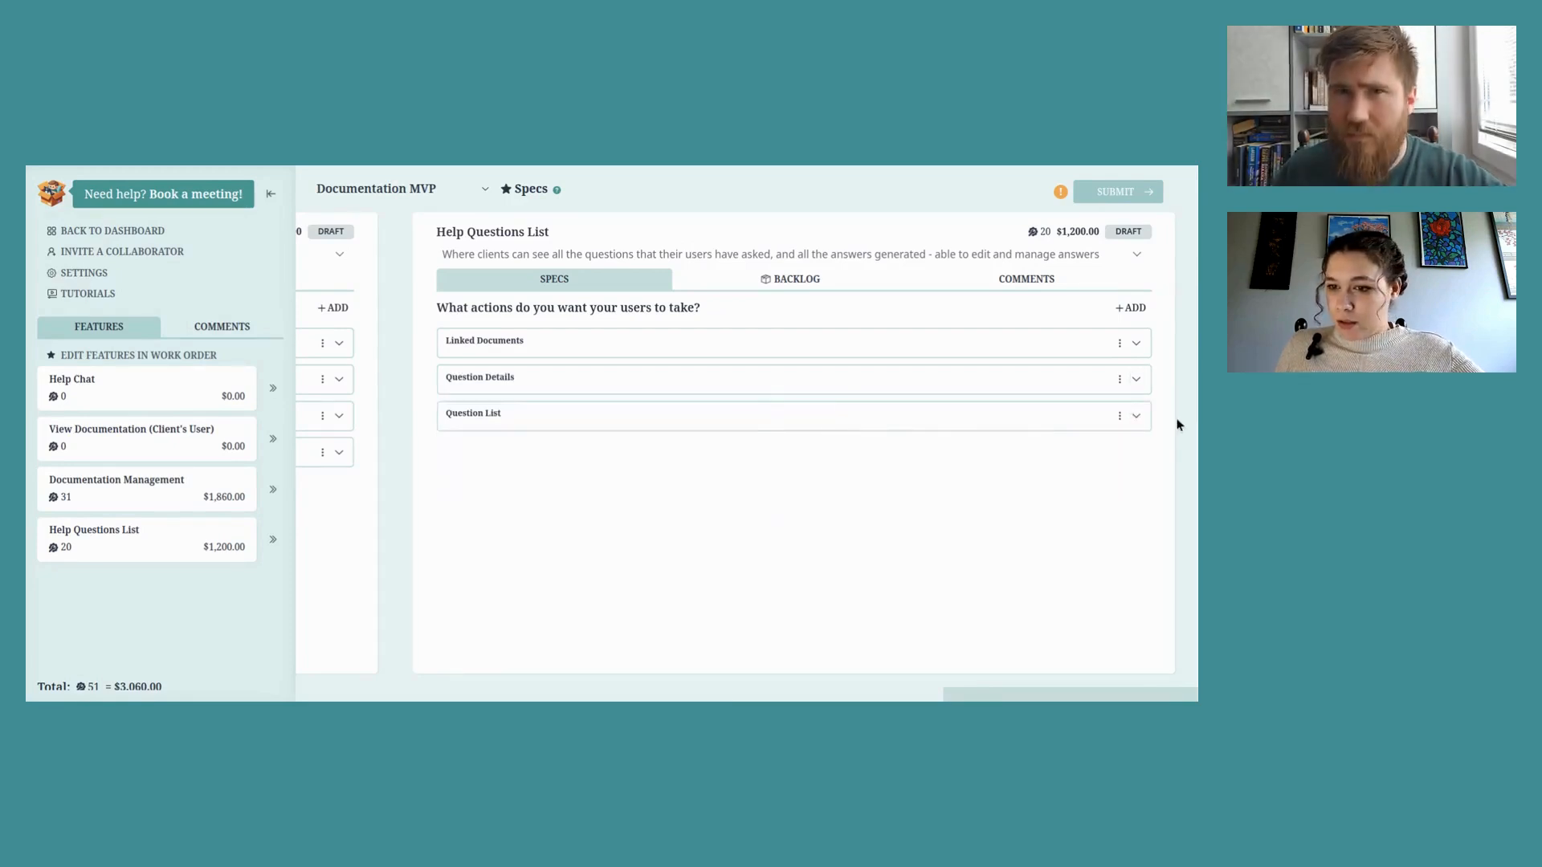
click(1136, 417)
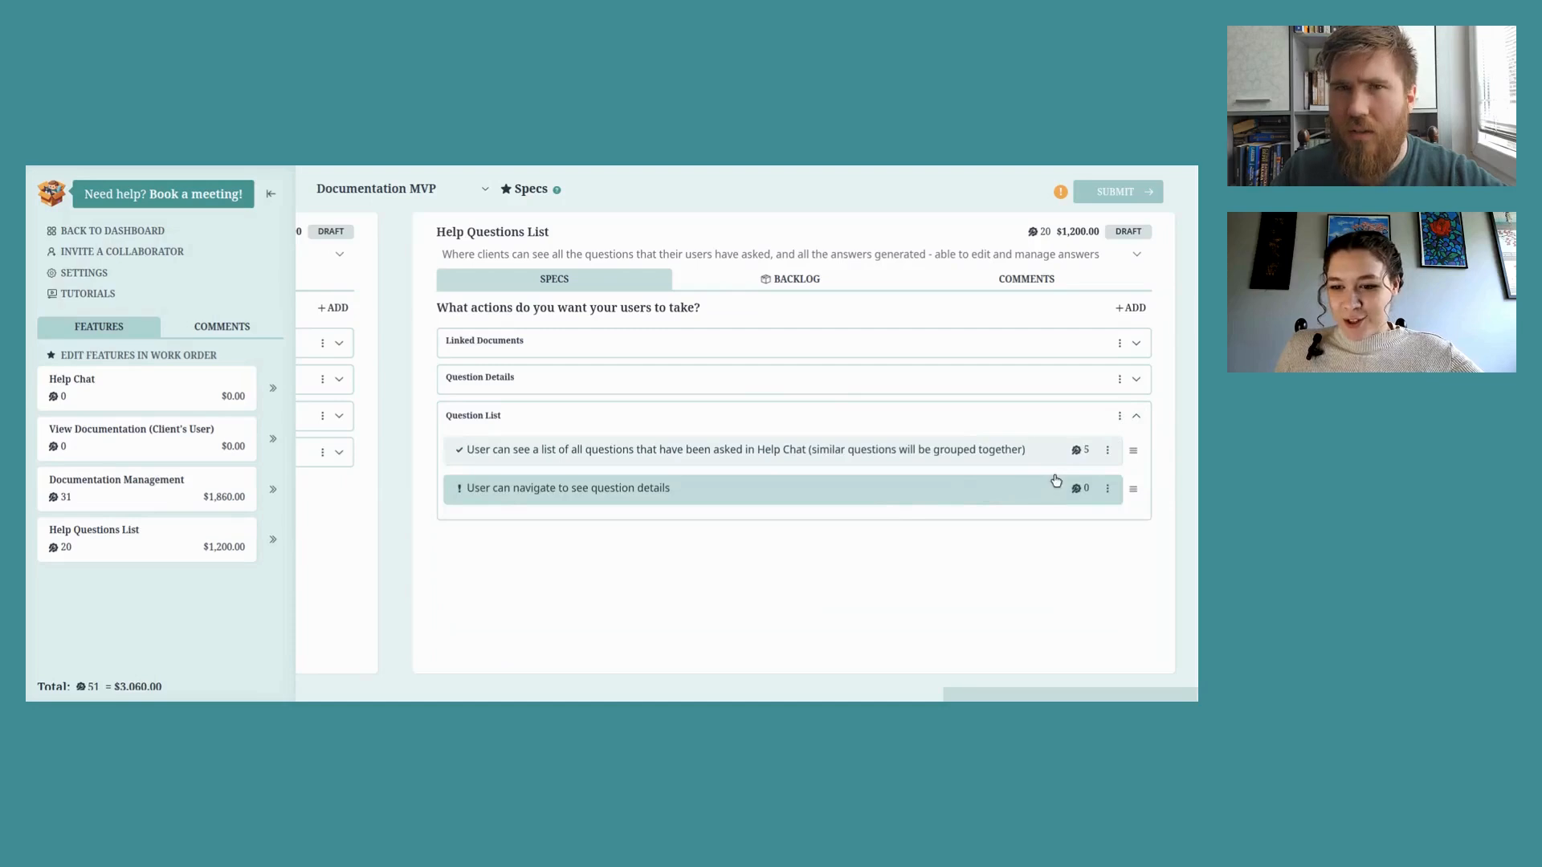
Step: Add a 'Link' function to the navigate-to-question-details action in Question List
click(1076, 491)
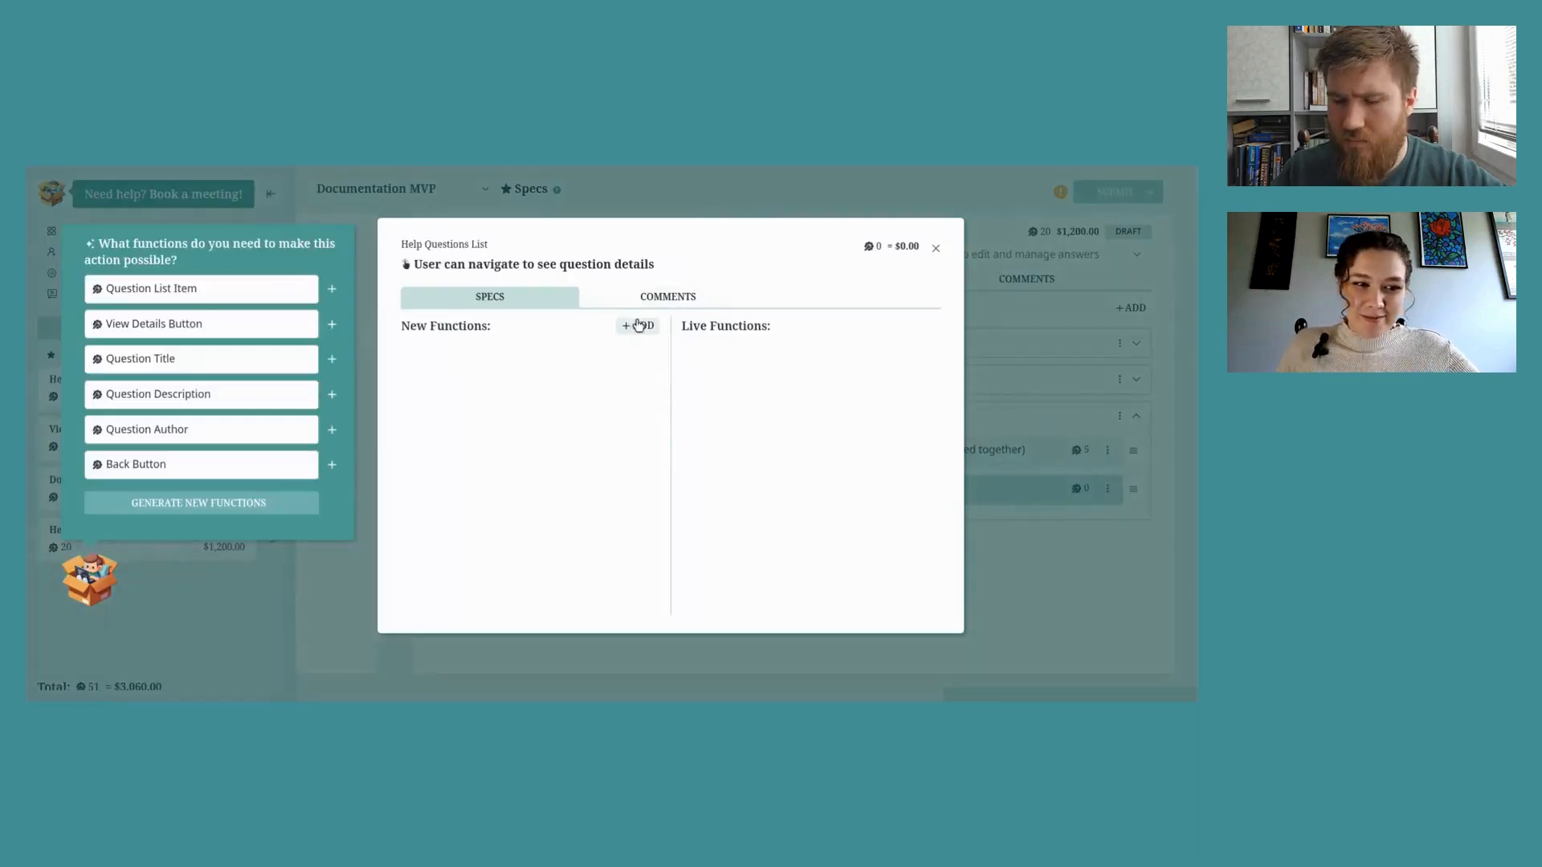
click(637, 325)
text(Link)
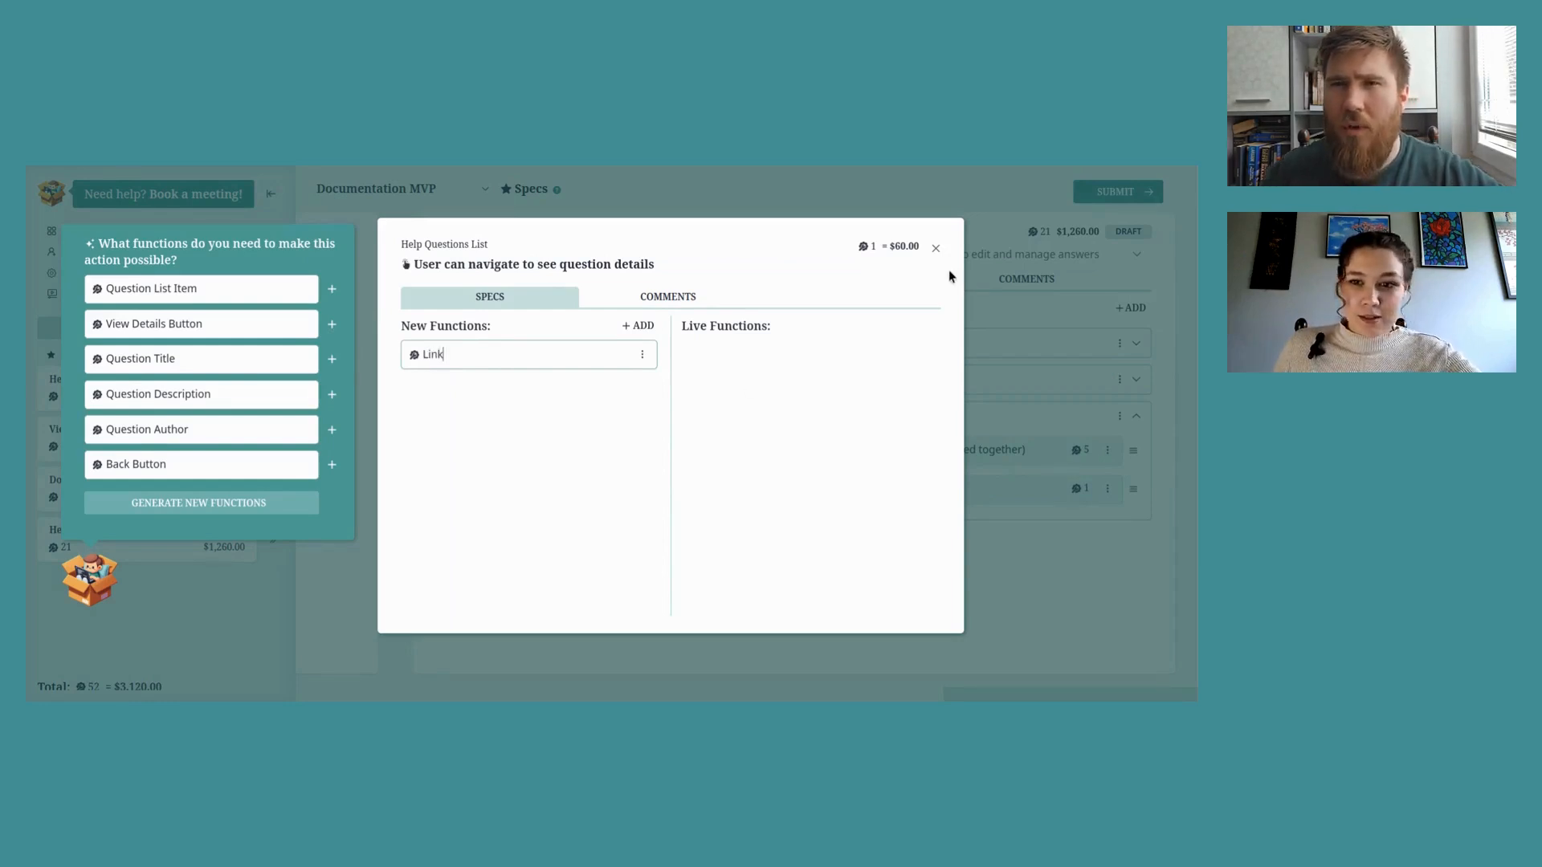
click(937, 251)
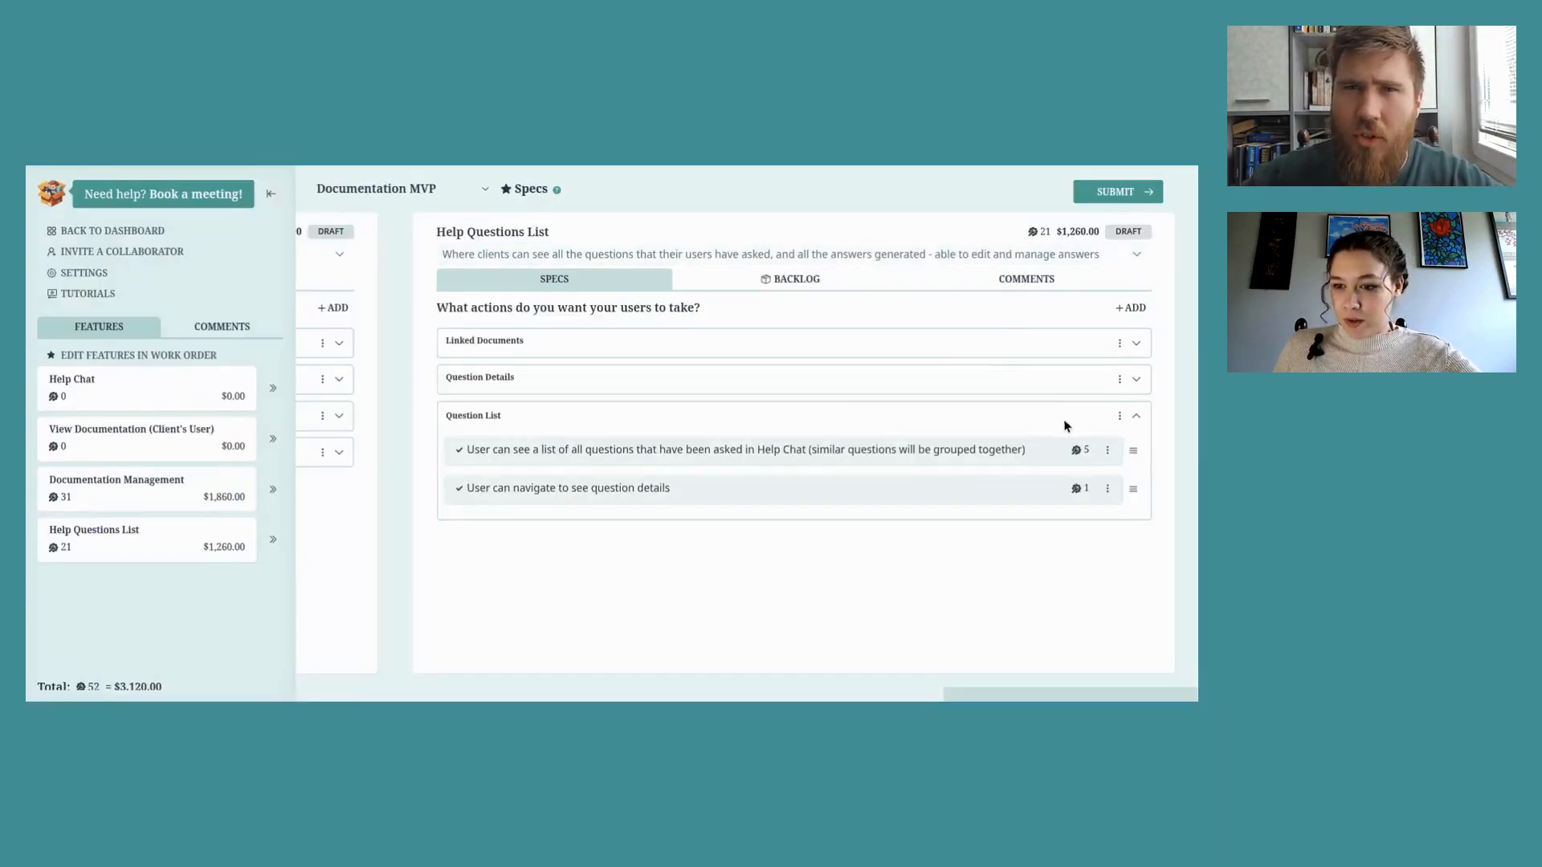